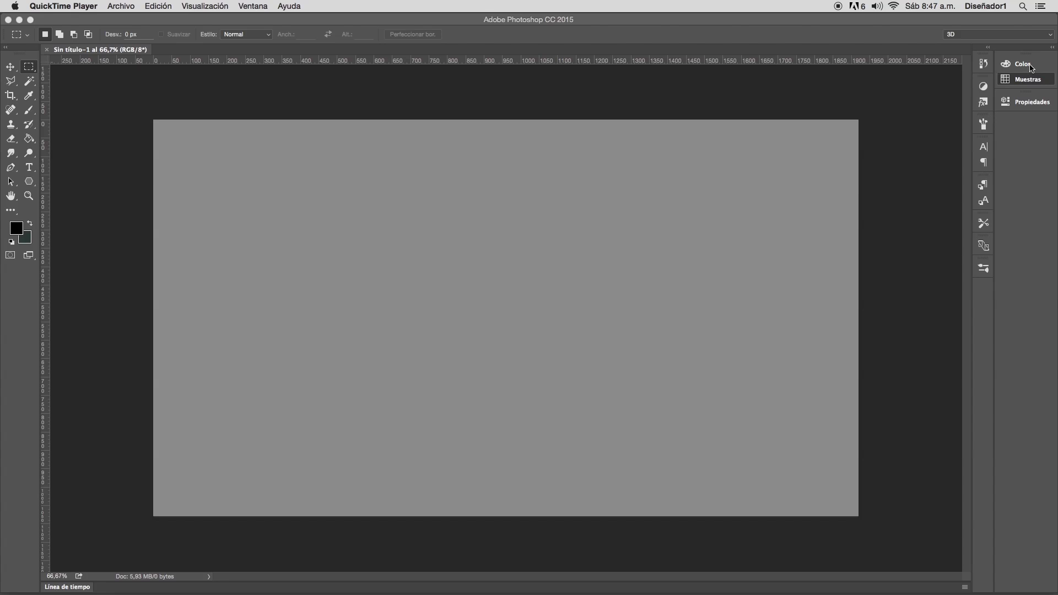
- Create a new empty layer above the Fondo layer, keeping the default name, Normal mode and 100% opacity
left_click(1032, 67)
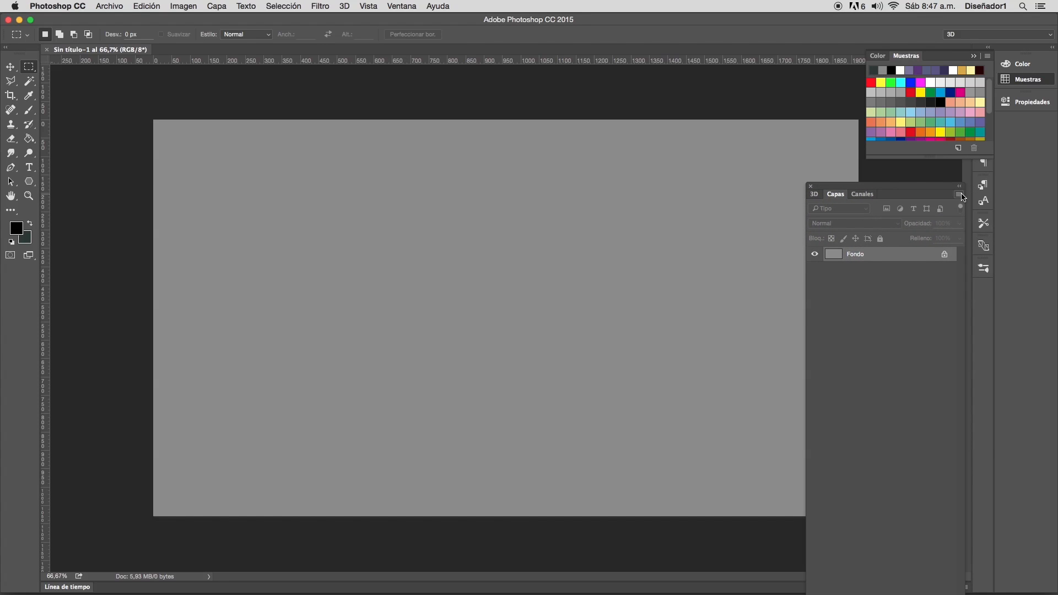
left_click(960, 195)
left_click(872, 199)
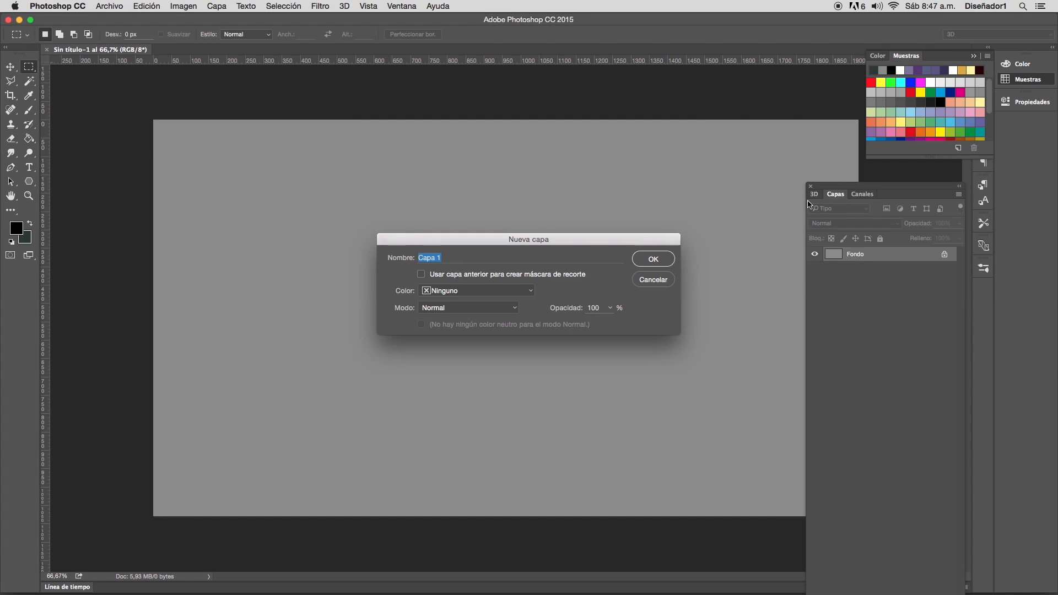
left_click(651, 260)
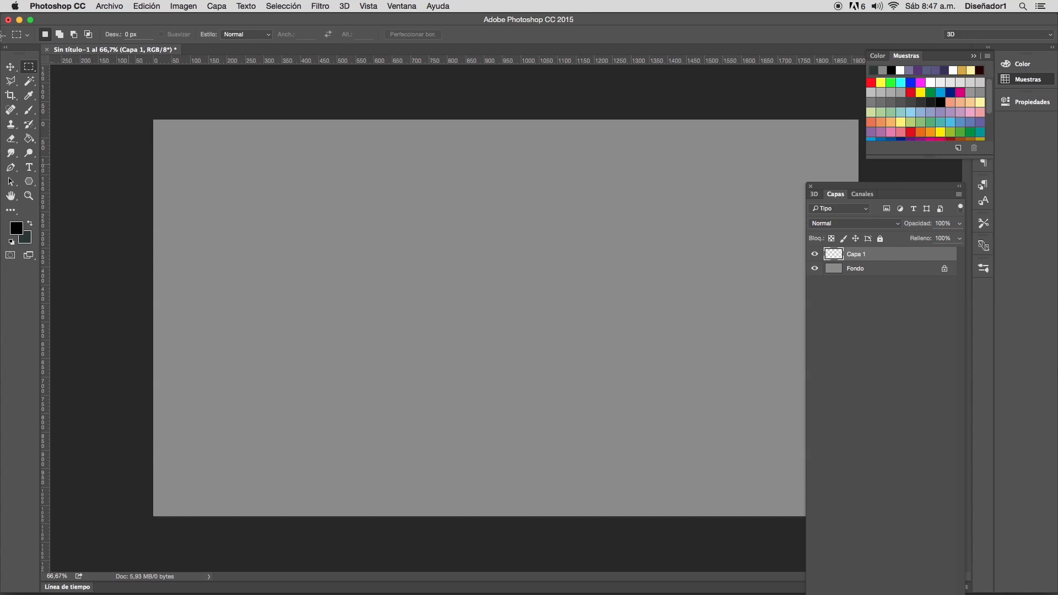
- Make a circular selection about 290 px in diameter in the upper-left area of the canvas with the Elliptical Marquee
left_click(35, 70)
left_click(82, 81)
left_click_drag(211, 179, 318, 285)
- Paint the circular selection dark gray using a soft brush of 158 px with 0% hardness
key("b")
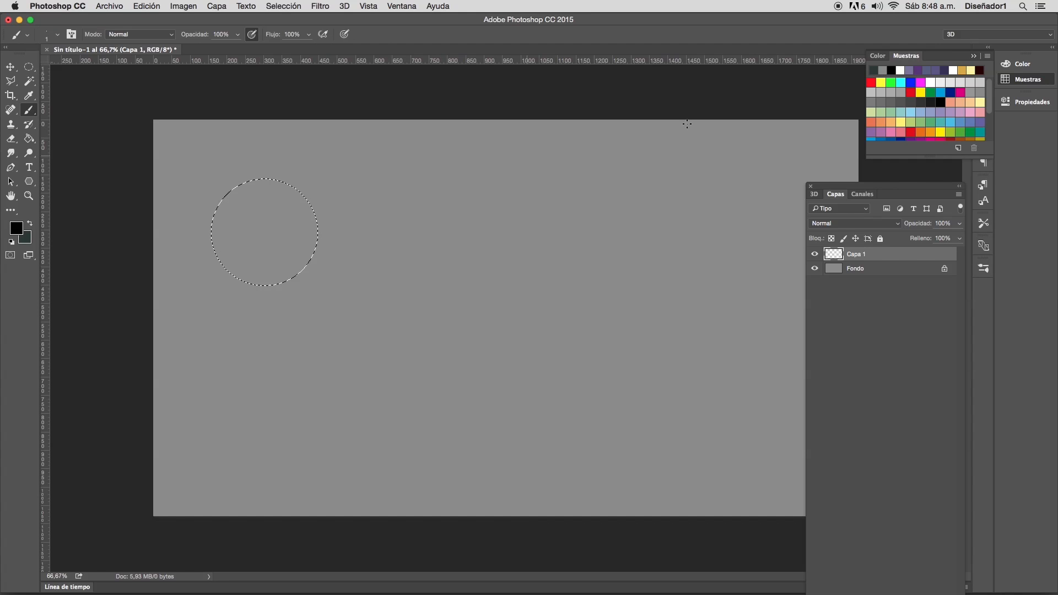
left_click(908, 102)
right_click(375, 219)
mouse_move(477, 163)
left_mouse_down()
mouse_move(514, 189)
mouse_move(368, 200)
left_mouse_up()
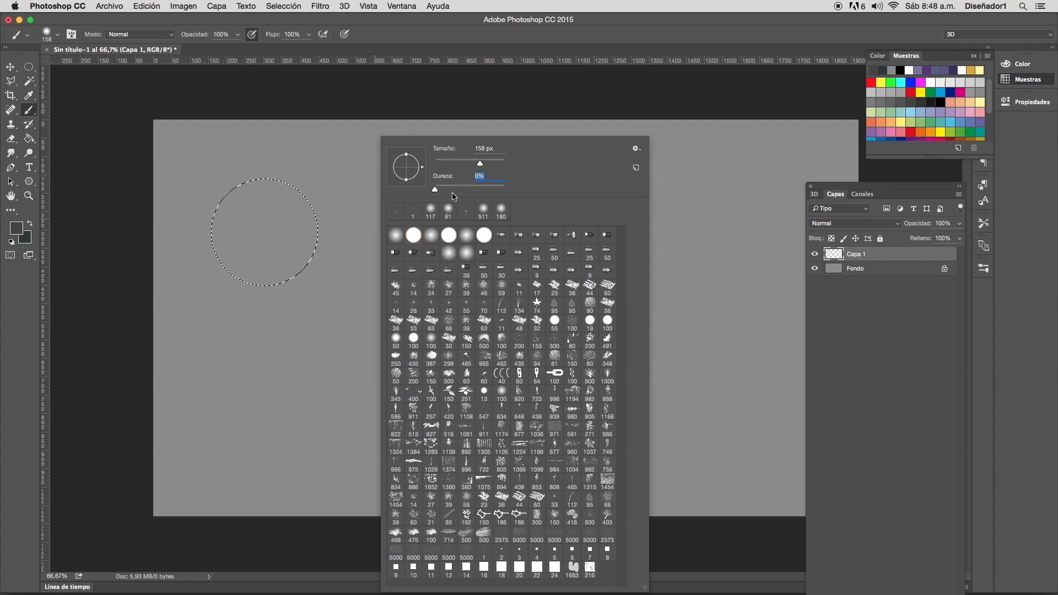
mouse_move(248, 216)
left_mouse_down()
mouse_move(258, 245)
mouse_move(275, 220)
mouse_move(260, 208)
mouse_move(302, 199)
mouse_move(309, 241)
mouse_move(302, 207)
mouse_move(274, 182)
mouse_move(287, 202)
mouse_move(246, 248)
left_mouse_up()
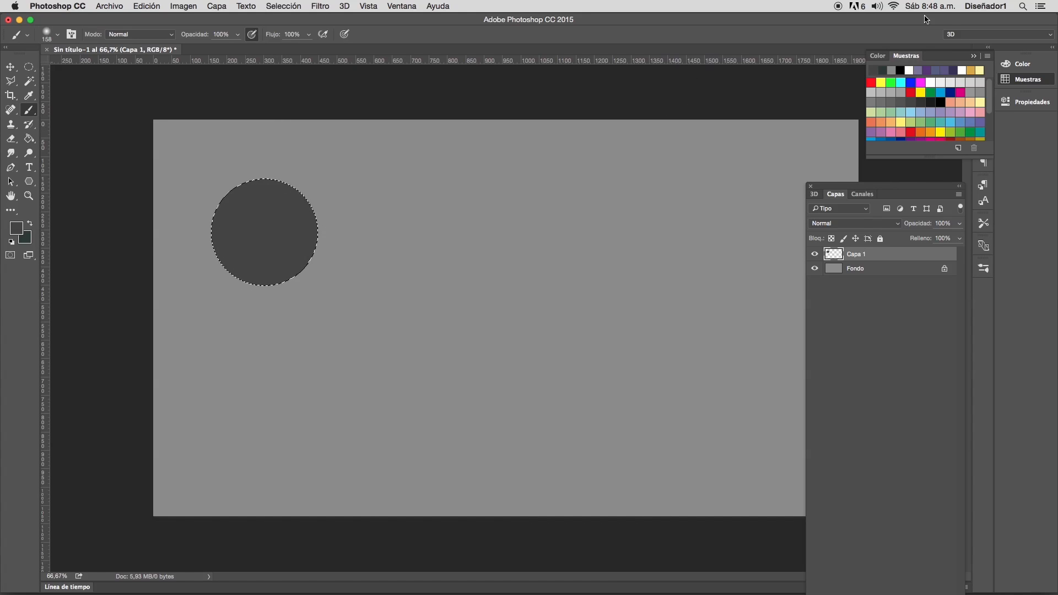
- Shade the circle into a sphere by brushing light gray and near-white highlights around its upper-left part
left_click(872, 93)
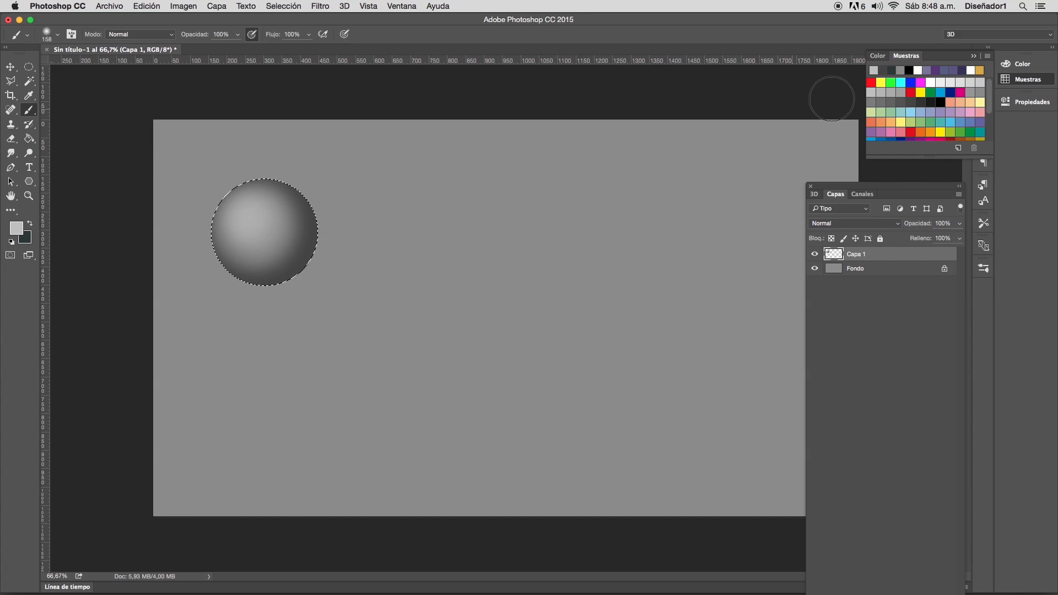
left_click(946, 82)
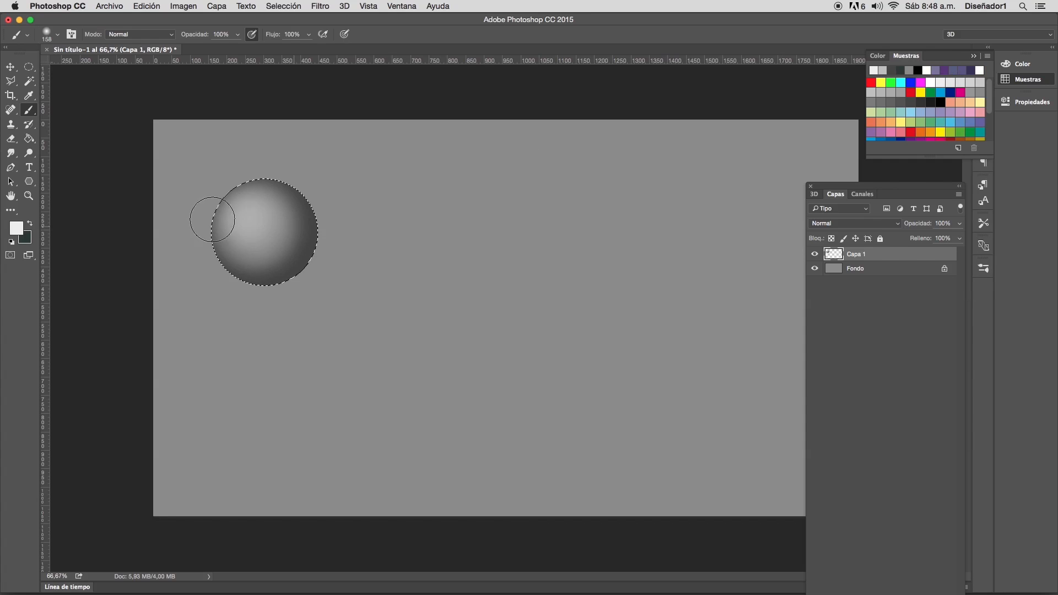
left_click_drag(248, 218, 243, 259)
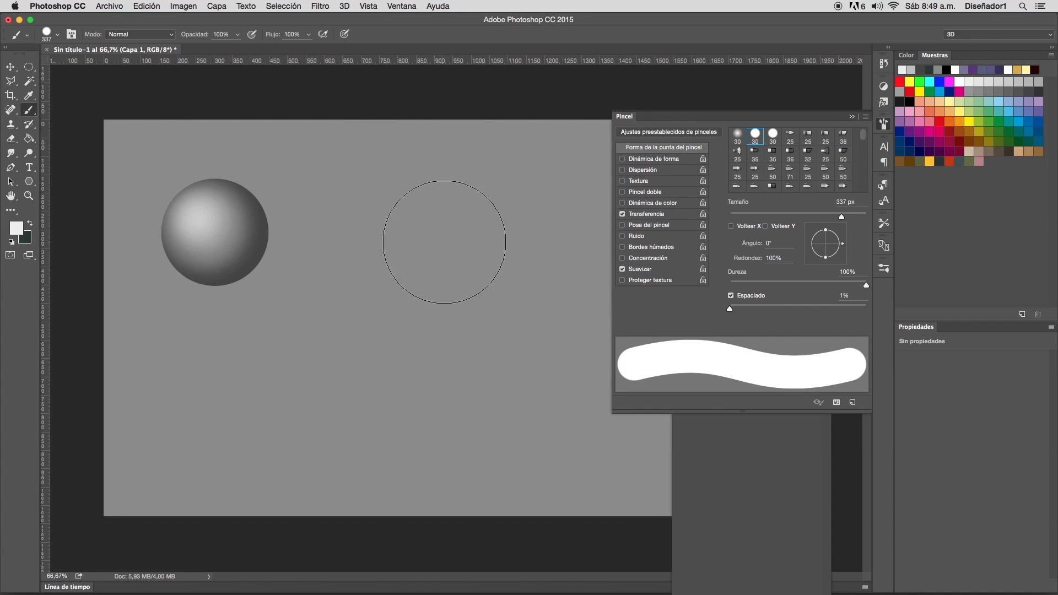
- Set the hard round brush to 243 px and paint a thick near-white vertical stroke beside the sphere
right_click(442, 239)
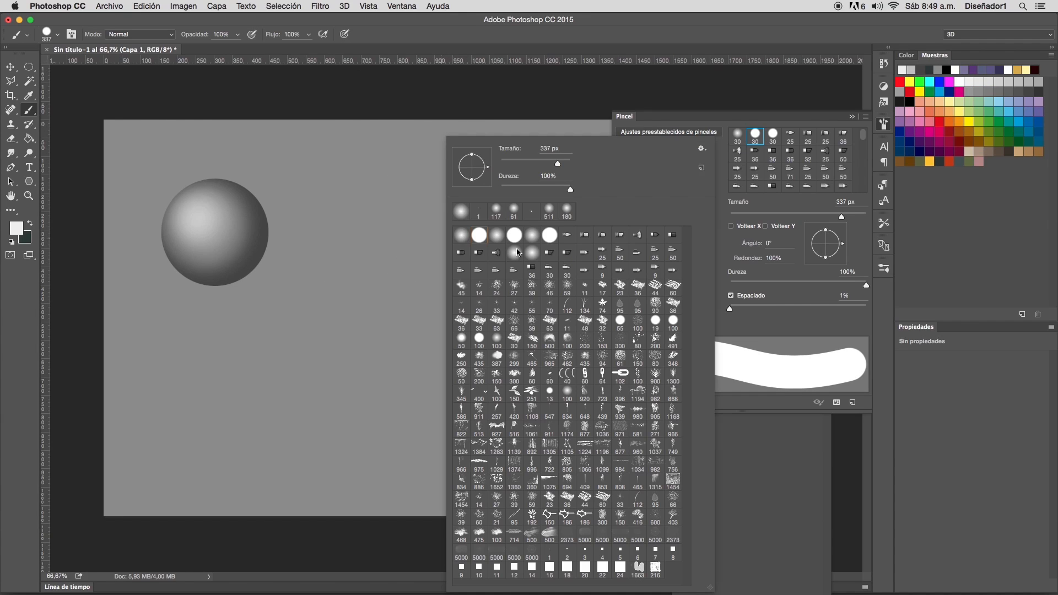
left_click_drag(555, 166, 550, 166)
left_click(395, 202)
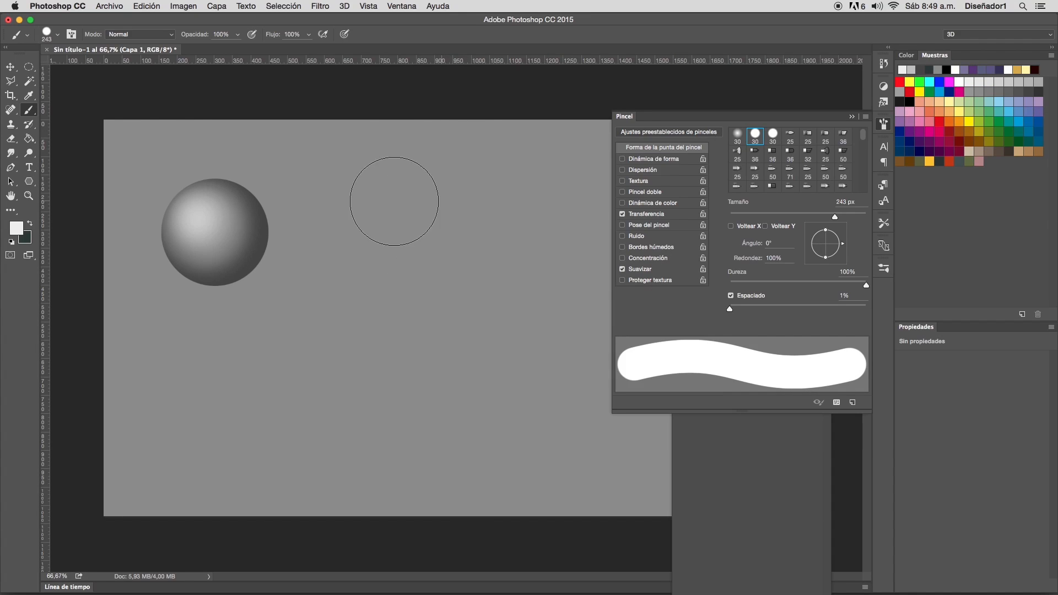
left_click(395, 202)
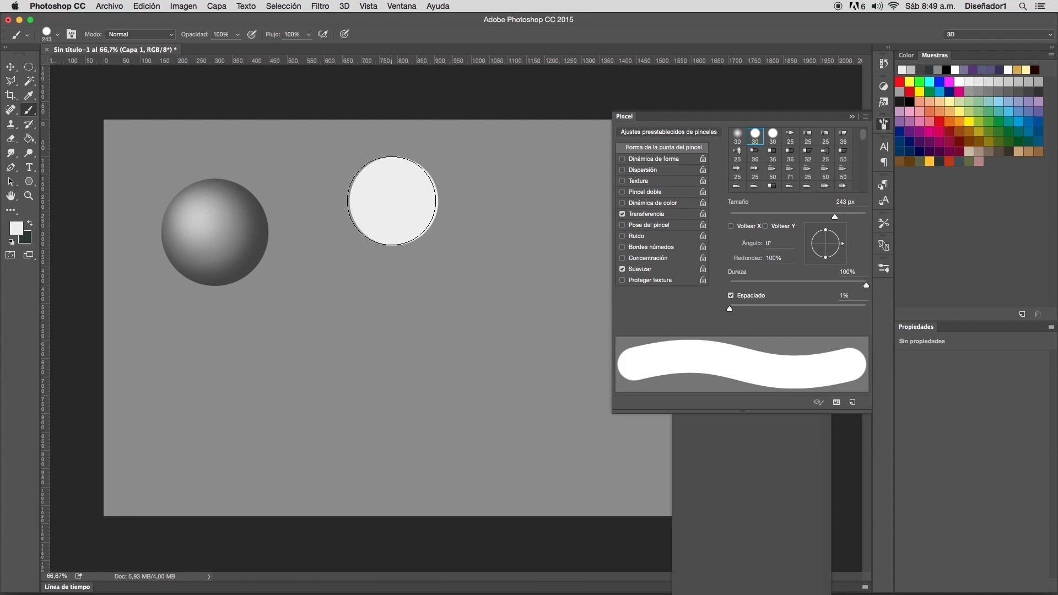
key("super+z")
left_click_drag(396, 194, 398, 418)
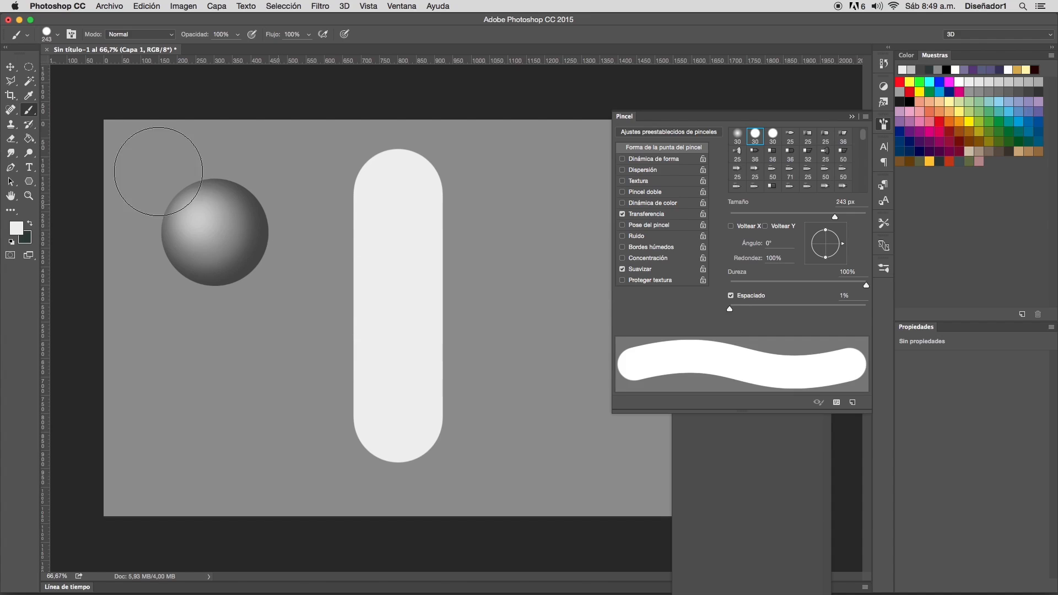
- Select the white stroke with a rectangular marquee and squash it with Free Transform to about 107% width and 35% height, then deselect
left_click(28, 66)
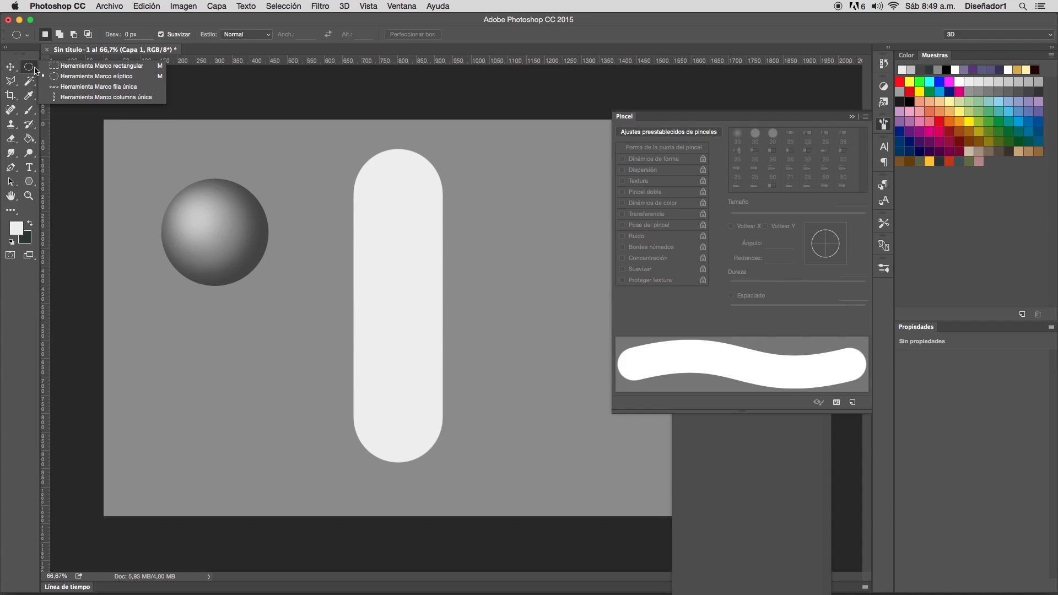
left_click(83, 65)
mouse_move(315, 132)
left_mouse_down()
mouse_move(499, 379)
mouse_move(499, 481)
left_mouse_up()
key("super+t")
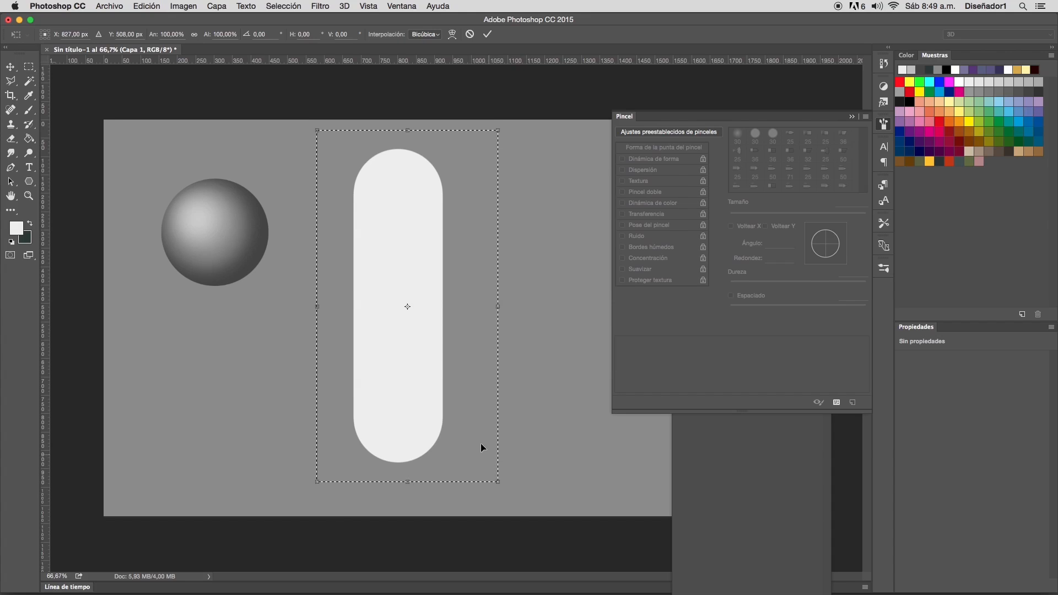
left_click_drag(319, 132, 339, 172)
left_click_drag(419, 175, 376, 233)
left_click_drag(459, 204, 492, 175)
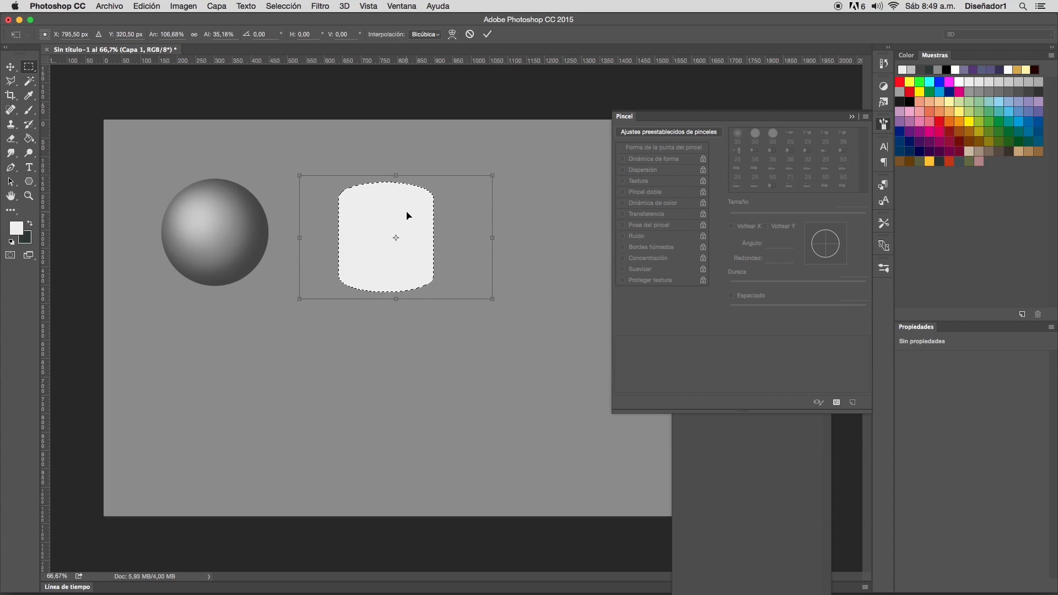
key("Return")
key("super+d")
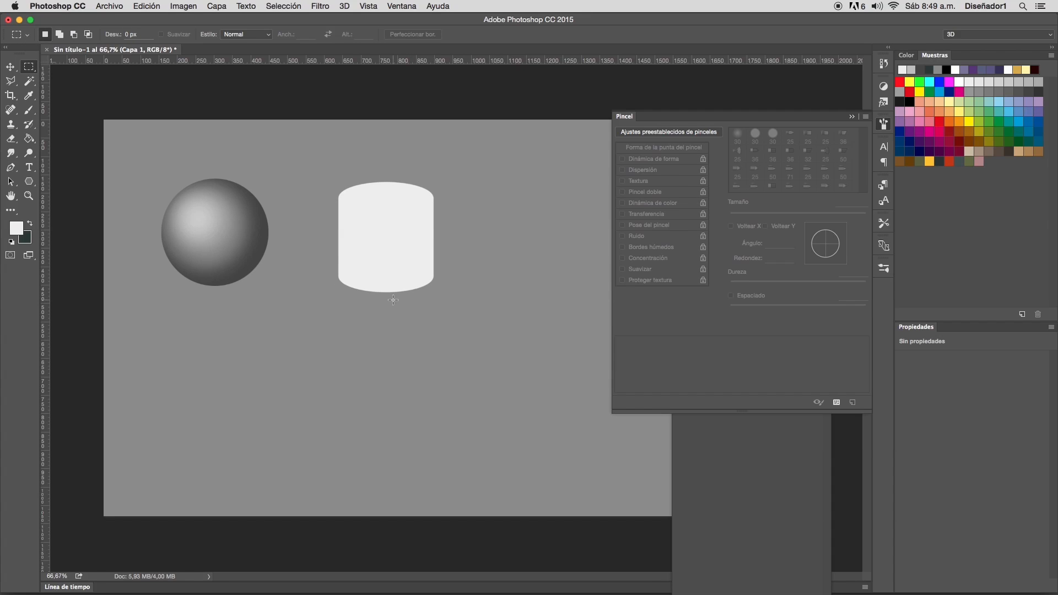
- Copy a thin horizontal strip across the sphere's middle and paste it as a new layer
left_click(851, 117)
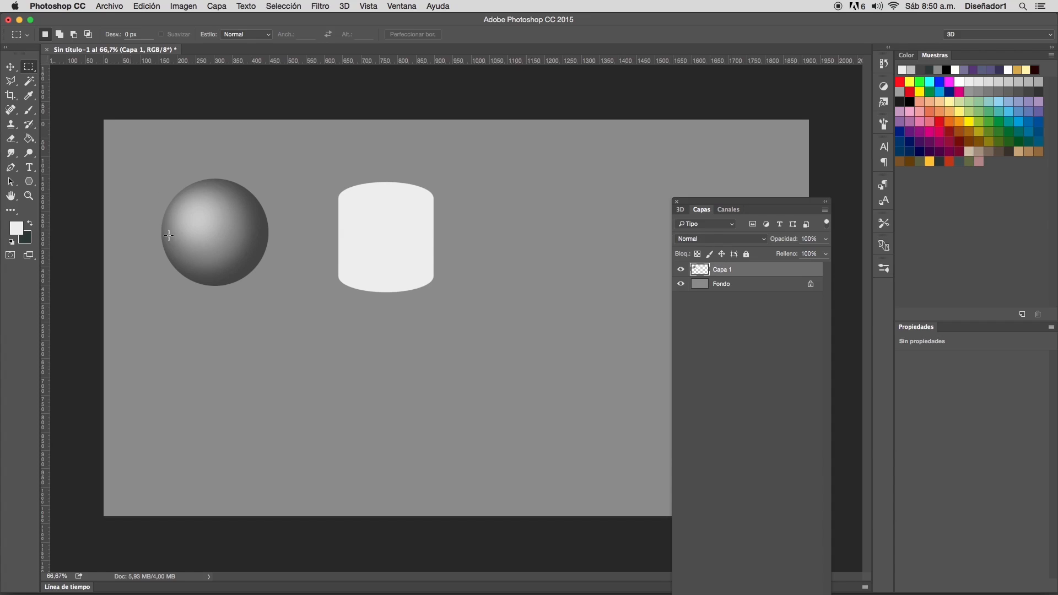
left_click_drag(160, 238, 271, 238)
key("super+c")
key("super+v")
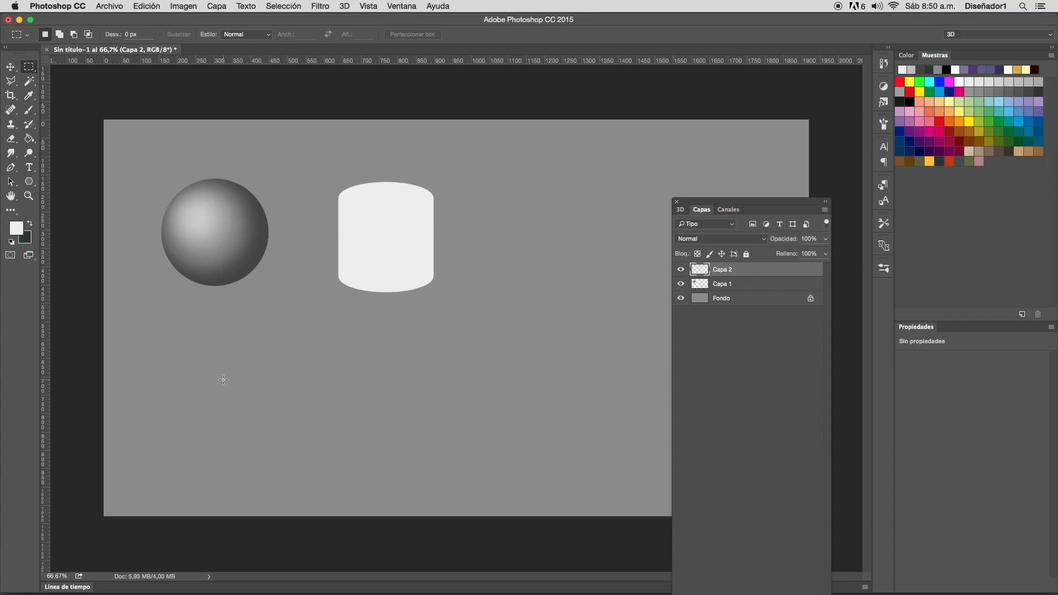
- Stretch the pasted strip vertically with Free Transform and fit it over the white shape so it covers it completely
key("super+t")
left_click_drag(217, 238, 220, 372)
left_click_drag(229, 278, 405, 208)
mouse_move(445, 236)
left_mouse_down()
mouse_move(398, 237)
mouse_move(433, 237)
left_mouse_up()
left_click(681, 269)
left_click(682, 271)
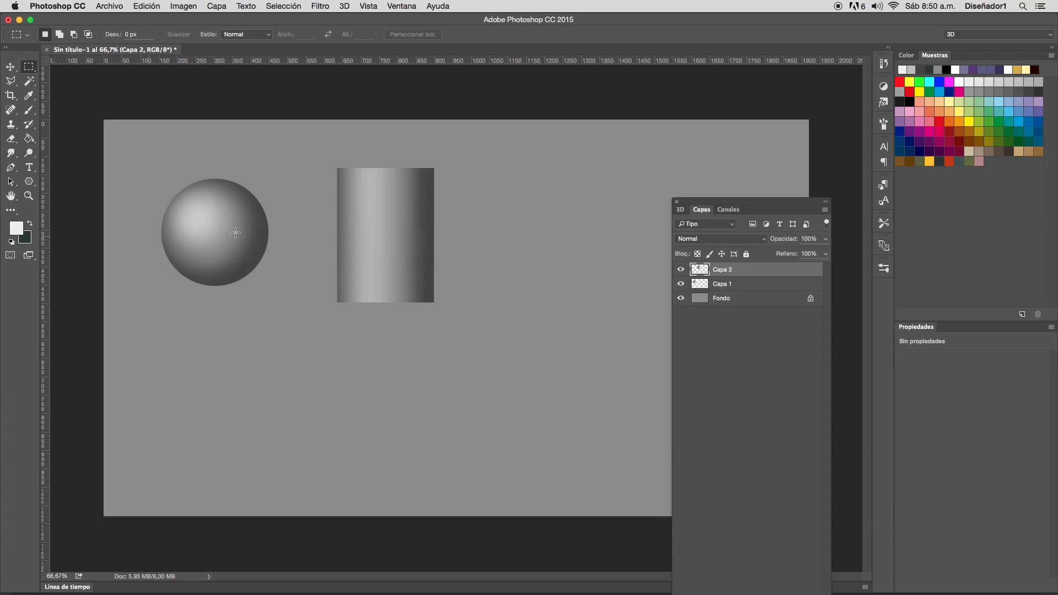
- Select the white shape on Capa 1 with the Magic Wand, invert the selection, and delete the excess gradient on Capa 2
left_click(714, 287)
key("w")
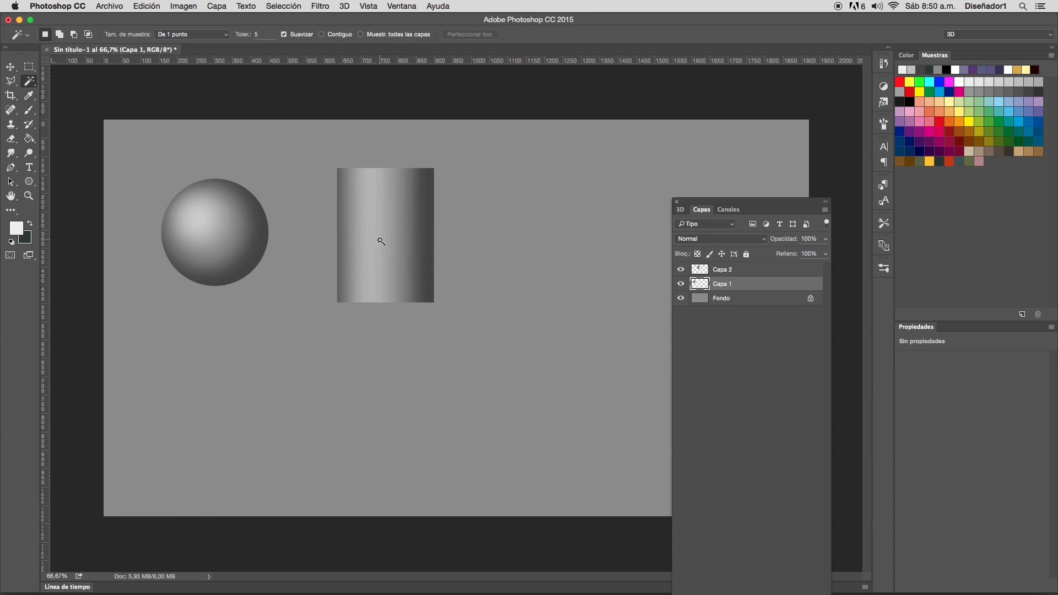
left_click(385, 257)
left_click(746, 272)
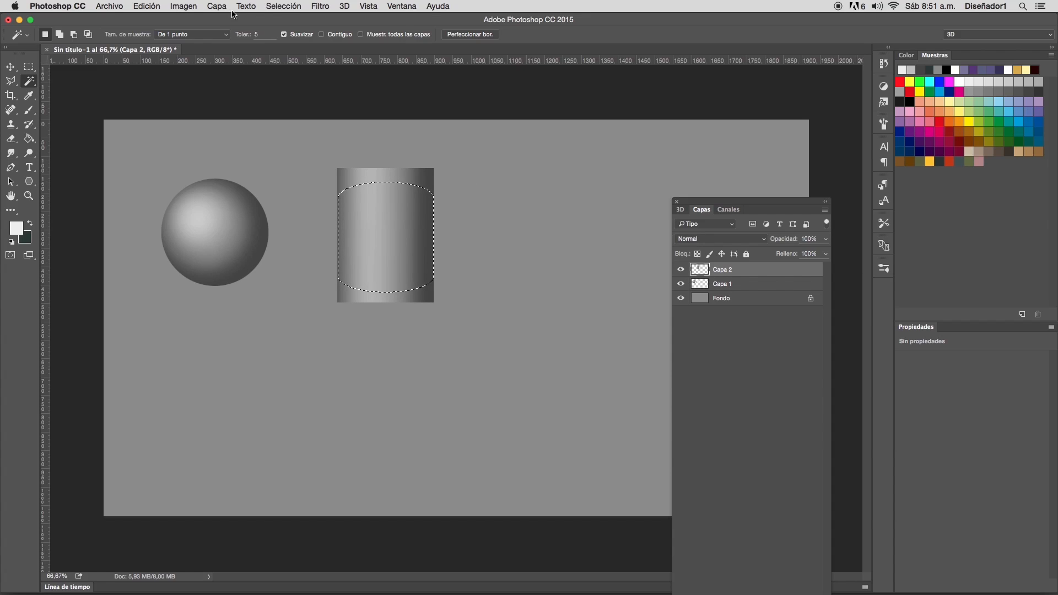
left_click(283, 7)
left_click(323, 50)
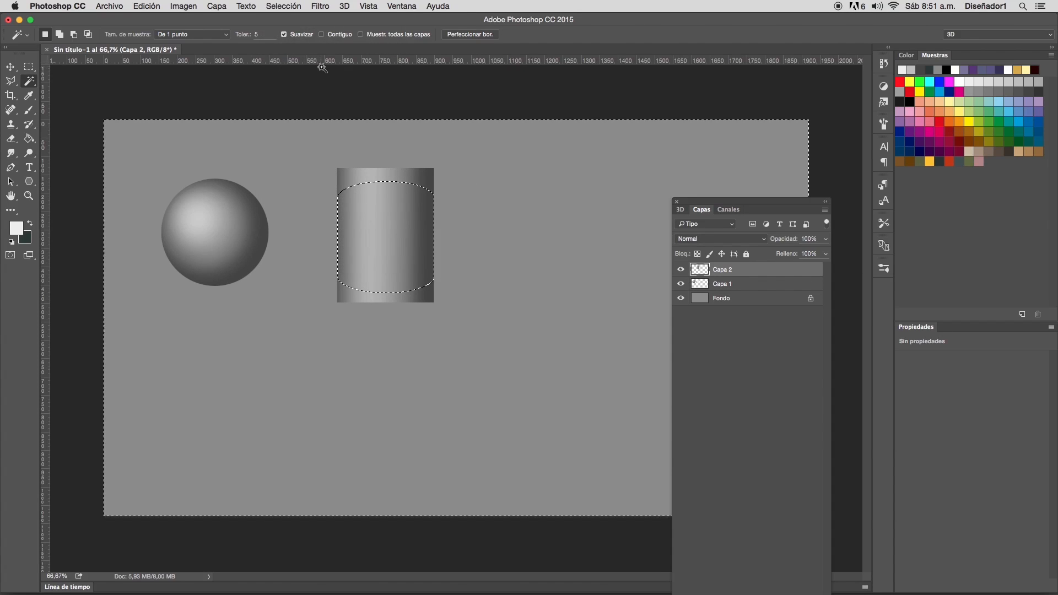
key("Delete")
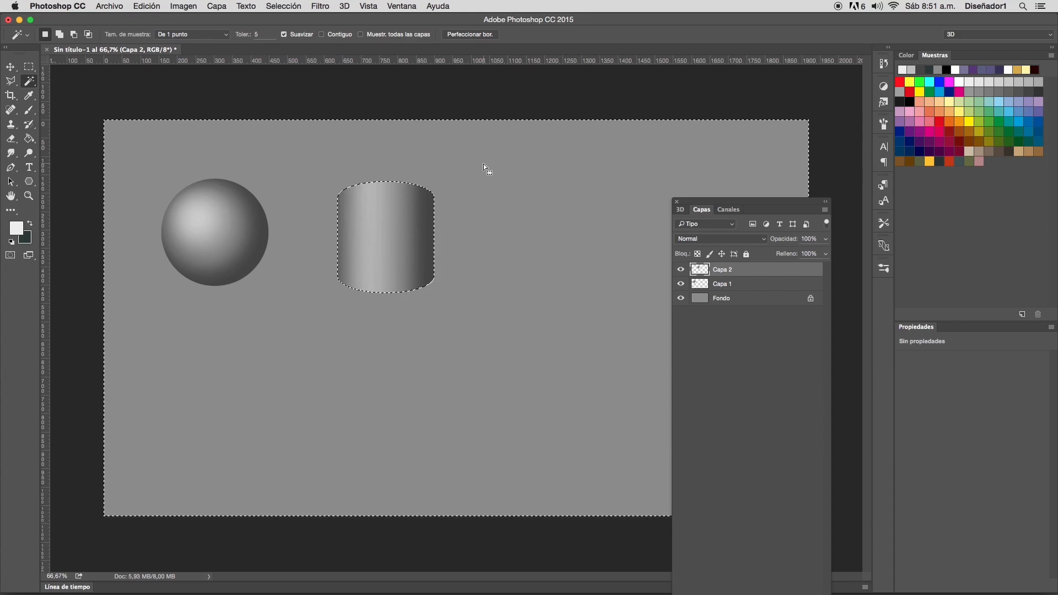
key("super+d")
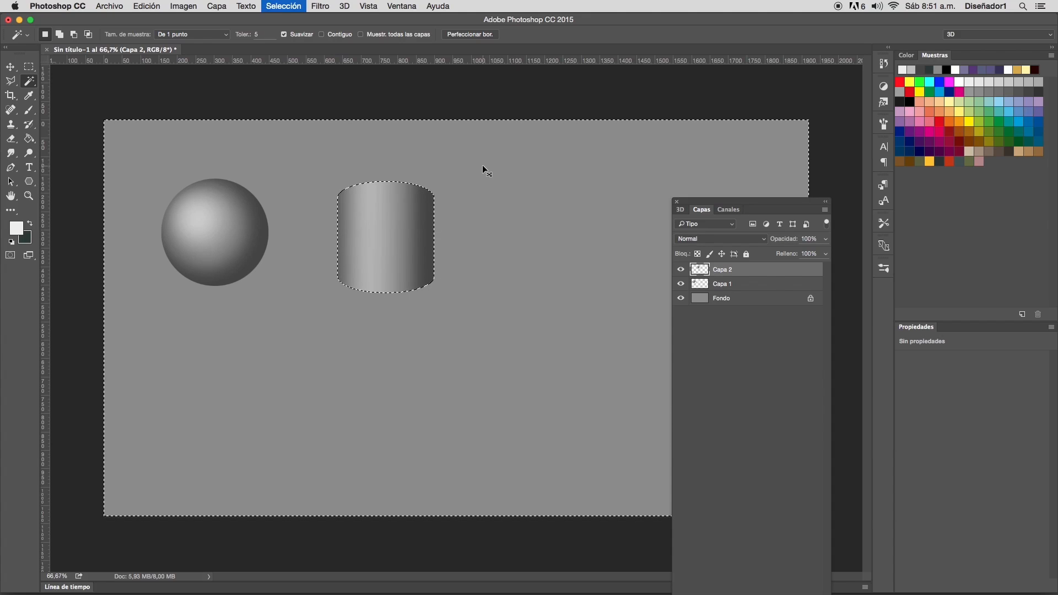
- Clear the white shape under the gradient on Capa 1 using a rectangular selection around it
left_click(728, 283)
left_click(29, 67)
left_click_drag(318, 156, 504, 336)
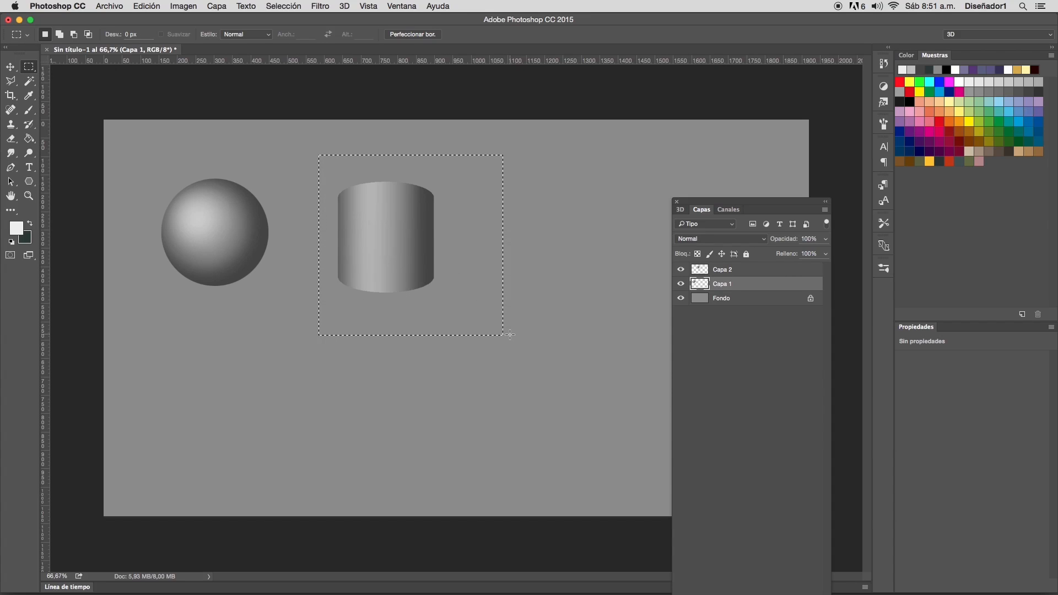
key("super+d")
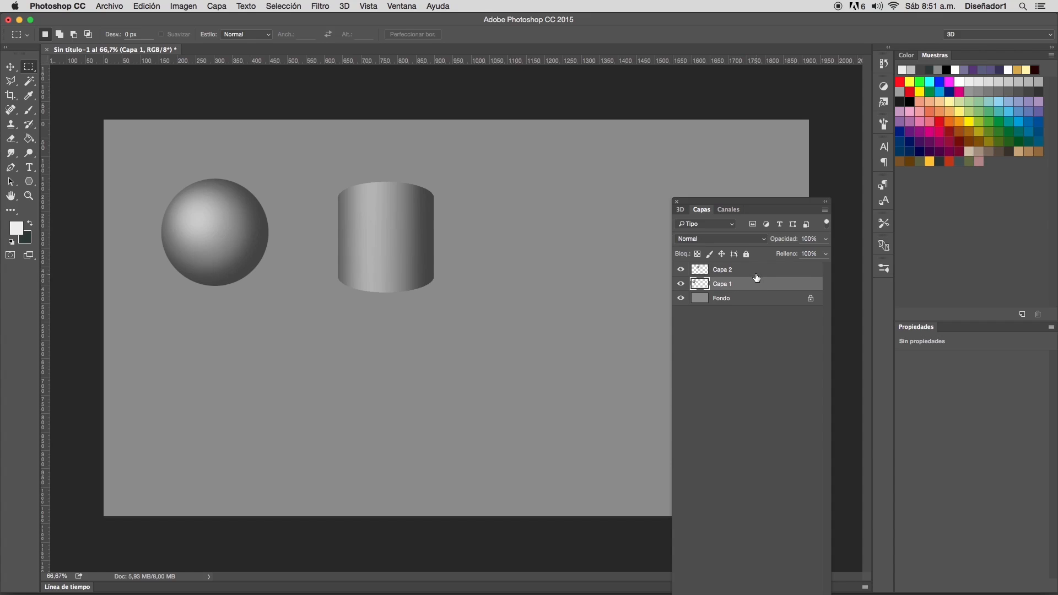
- Make an elliptical selection about 260 by 100 px over the cylinder's top end on Capa 2
left_click(755, 271)
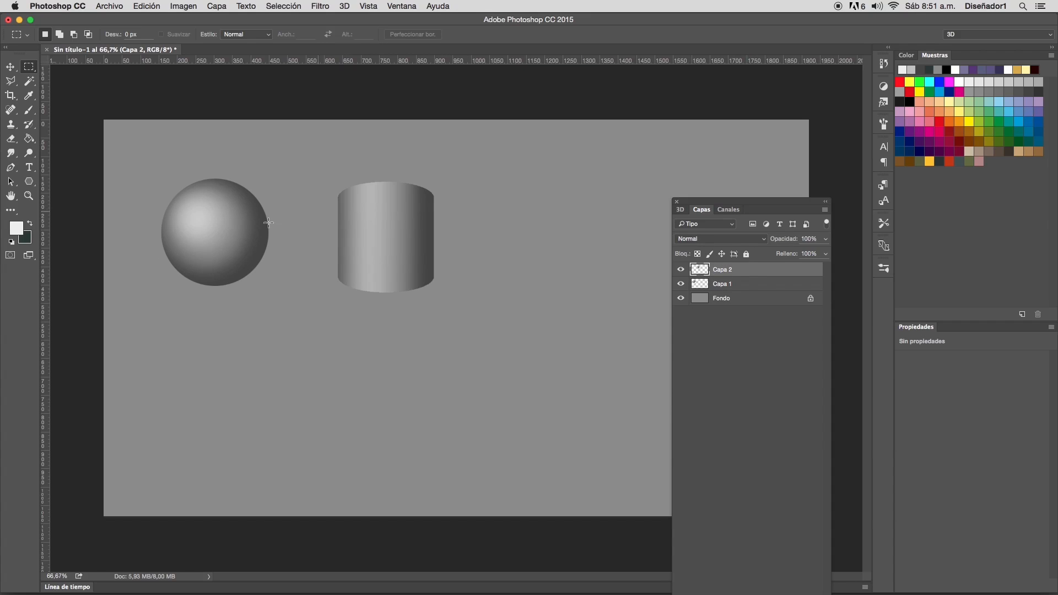
left_click(29, 197)
left_click(341, 225)
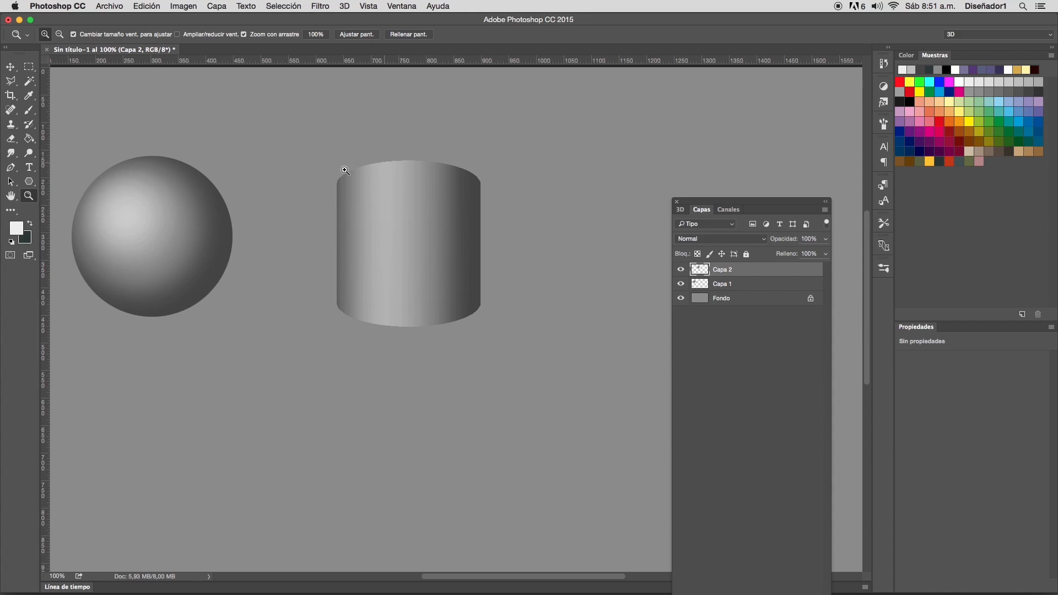
left_click(29, 66)
left_click(83, 80)
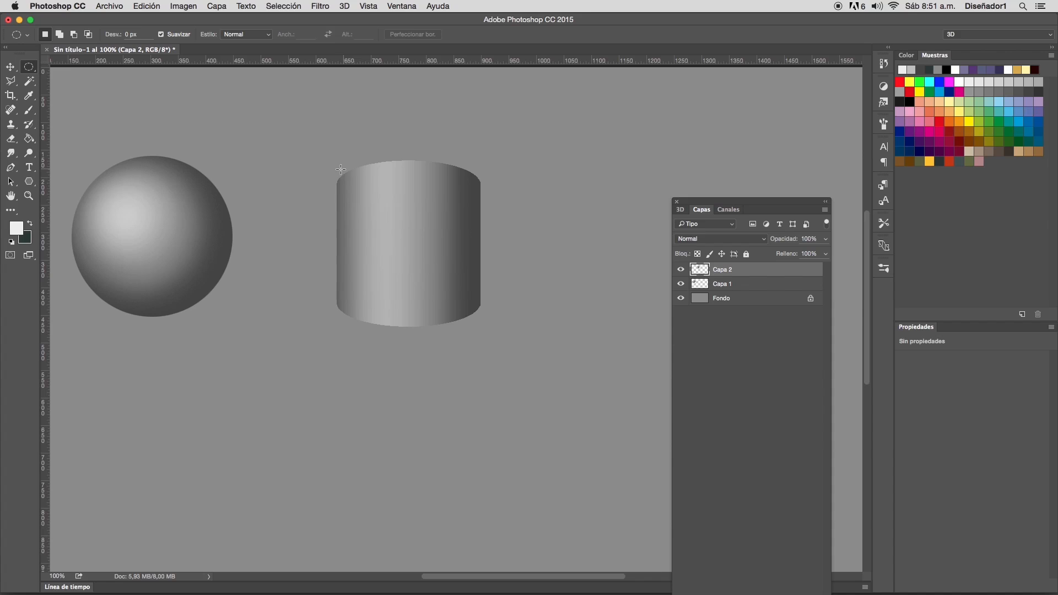
mouse_move(337, 159)
left_mouse_down()
mouse_move(356, 182)
mouse_move(470, 196)
mouse_move(478, 215)
left_mouse_up()
- Sample the gray near the sphere's top edge and paint the elliptical top of the cylinder with it using the brush
key("g")
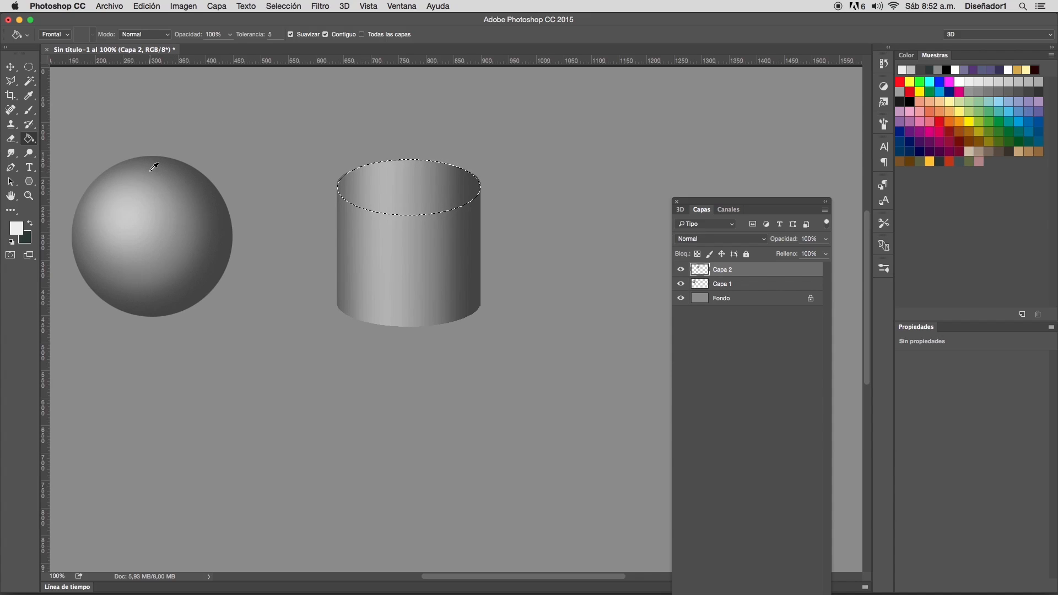
left_click(152, 169, "alt")
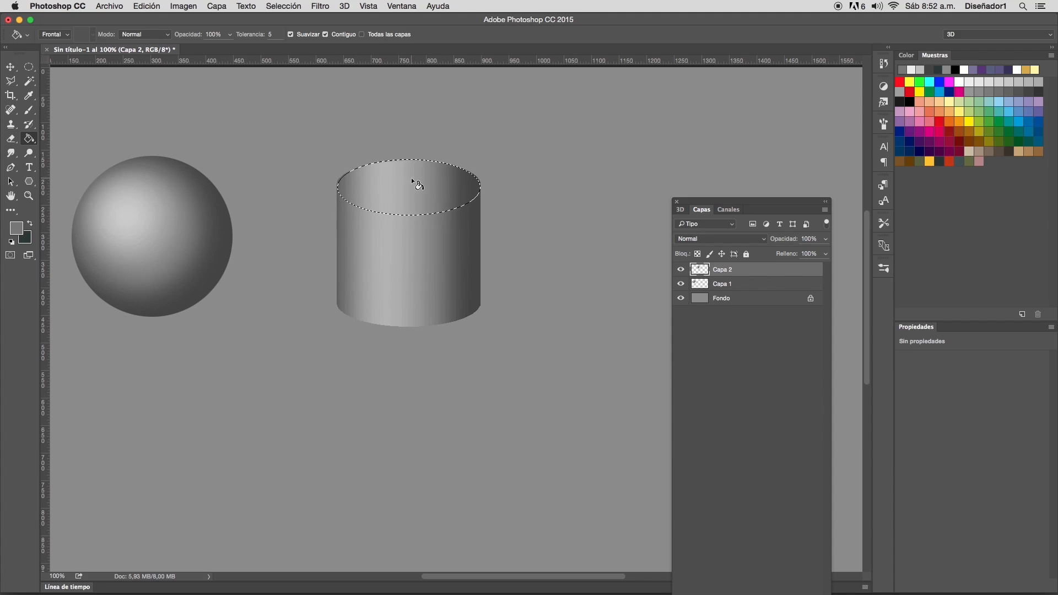
left_click(29, 109)
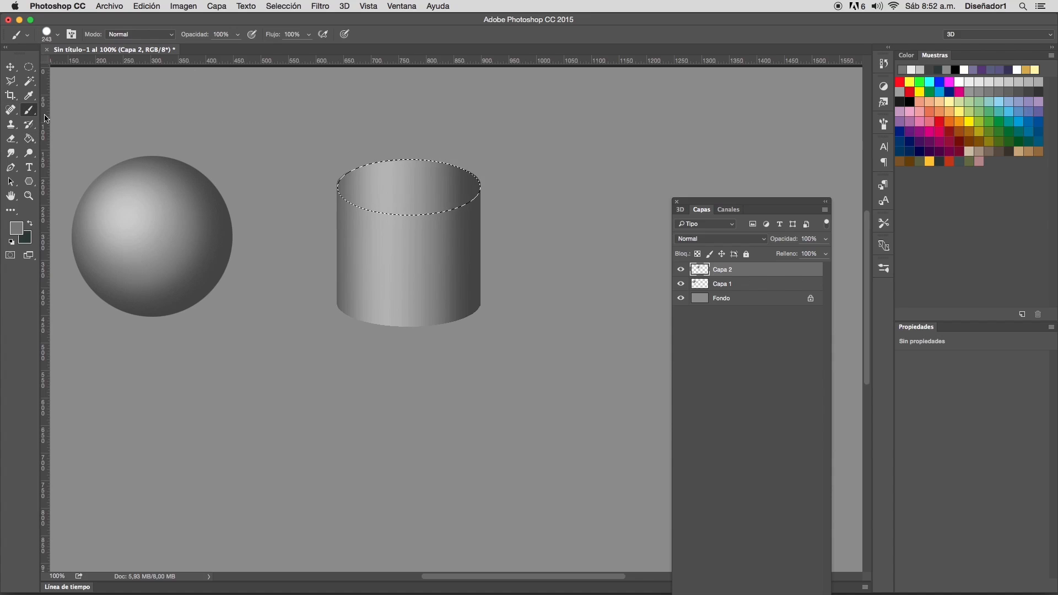
mouse_move(378, 184)
left_mouse_down()
mouse_move(428, 193)
mouse_move(359, 164)
mouse_move(407, 176)
left_mouse_up()
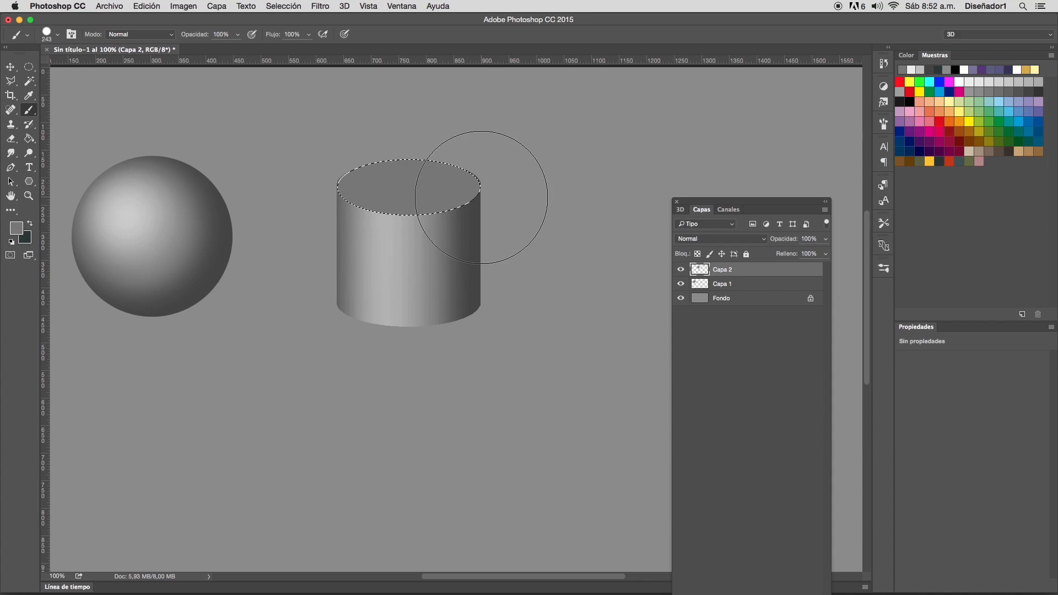
- Invert the elliptical selection, clean up around the cylinder's top edge on Capa 2 with the Eraser, and deselect
left_click(280, 7)
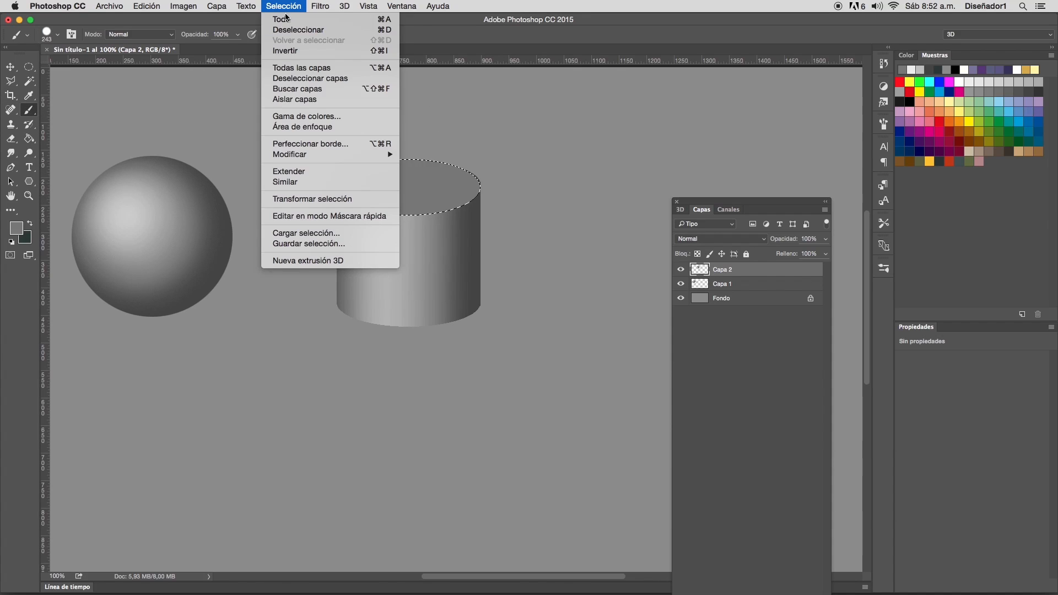
left_click(295, 49)
left_click(11, 143)
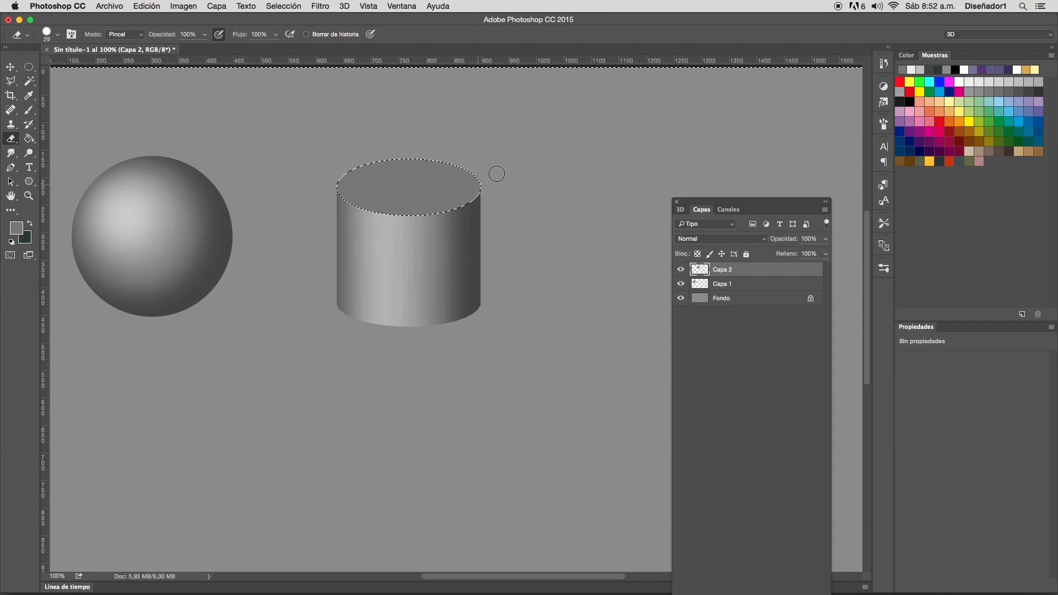
key("ctrl+d")
key("w")
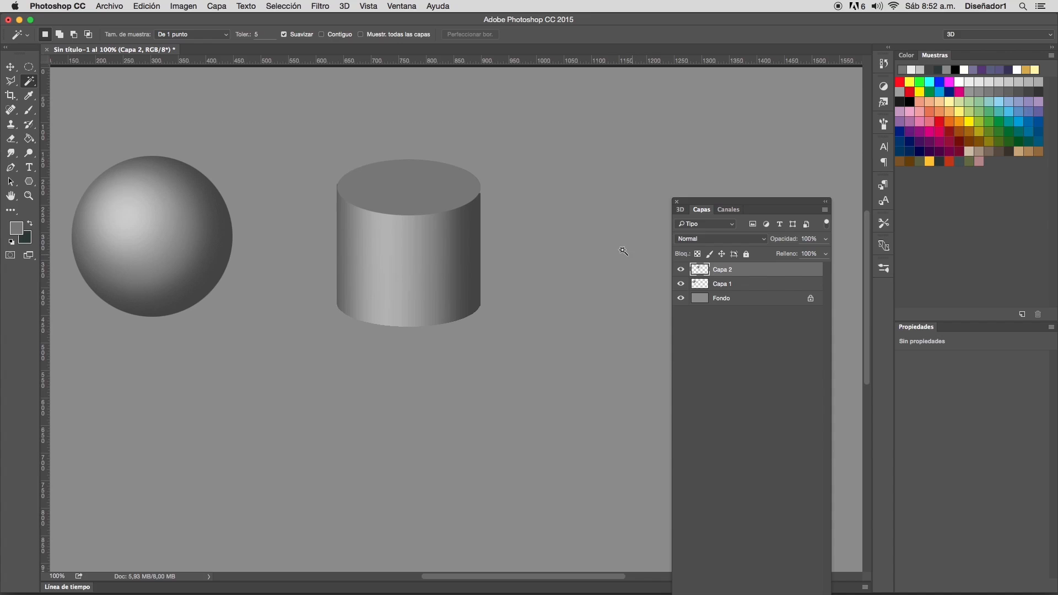
- Create a new layer named Capa 3 directly above Fondo, beneath the sphere and cylinder layers
left_click_drag(286, 236, 425, 234)
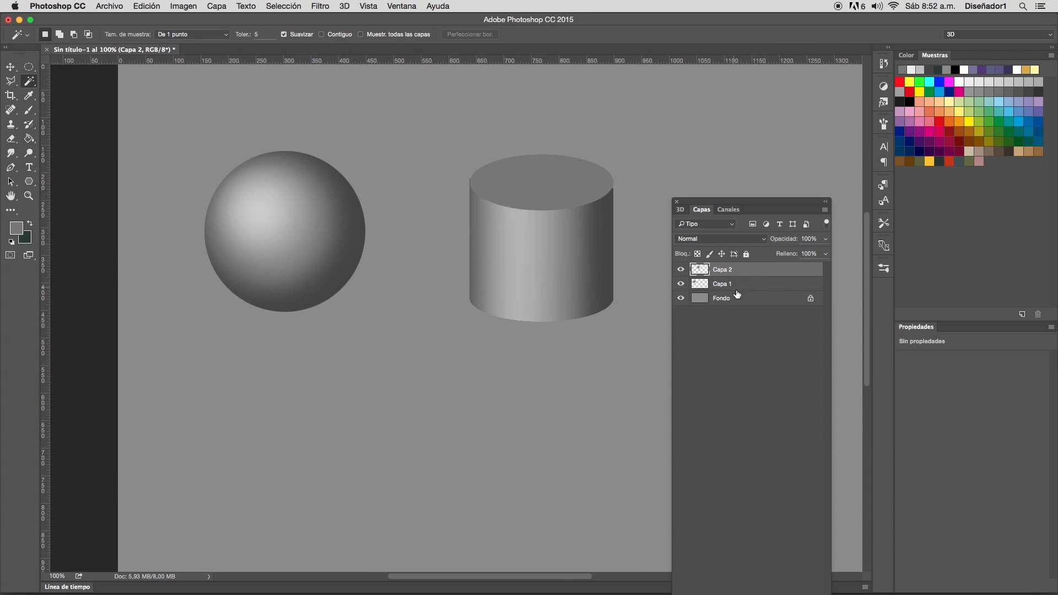
left_click(764, 300)
left_click(825, 210)
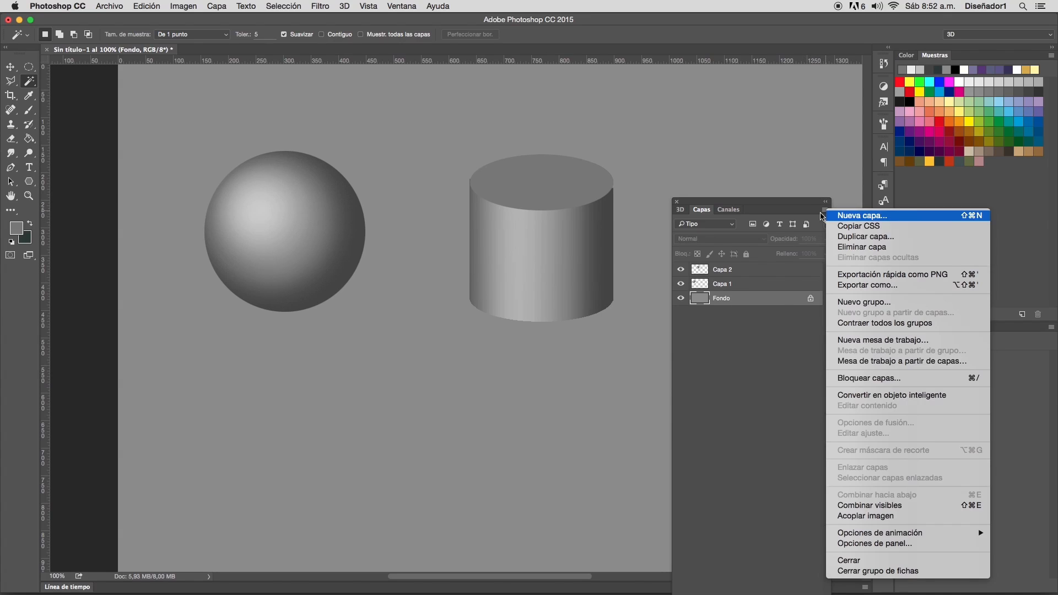
left_click(874, 219)
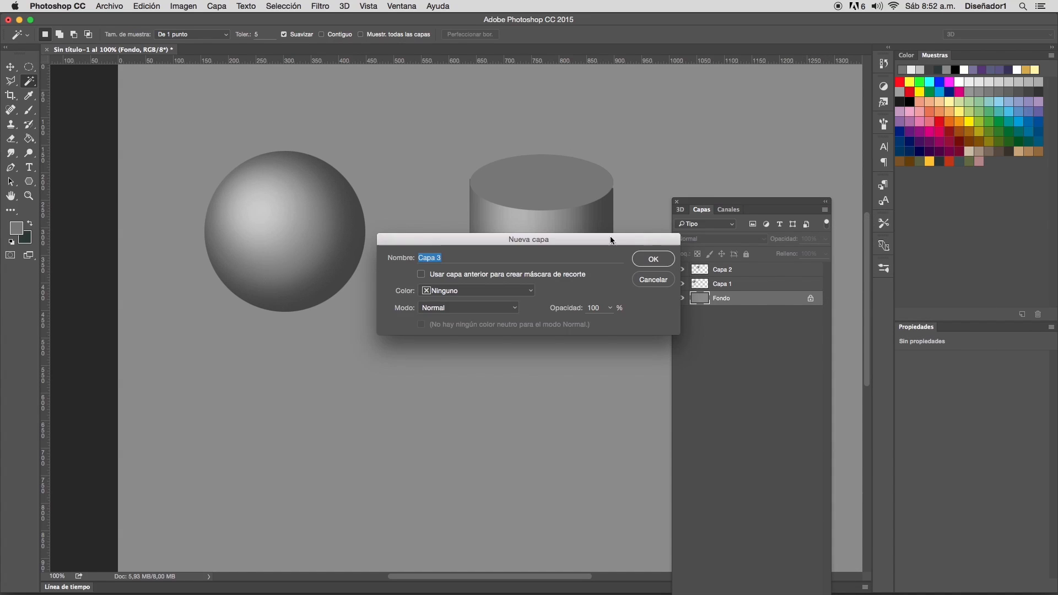
left_click(652, 260)
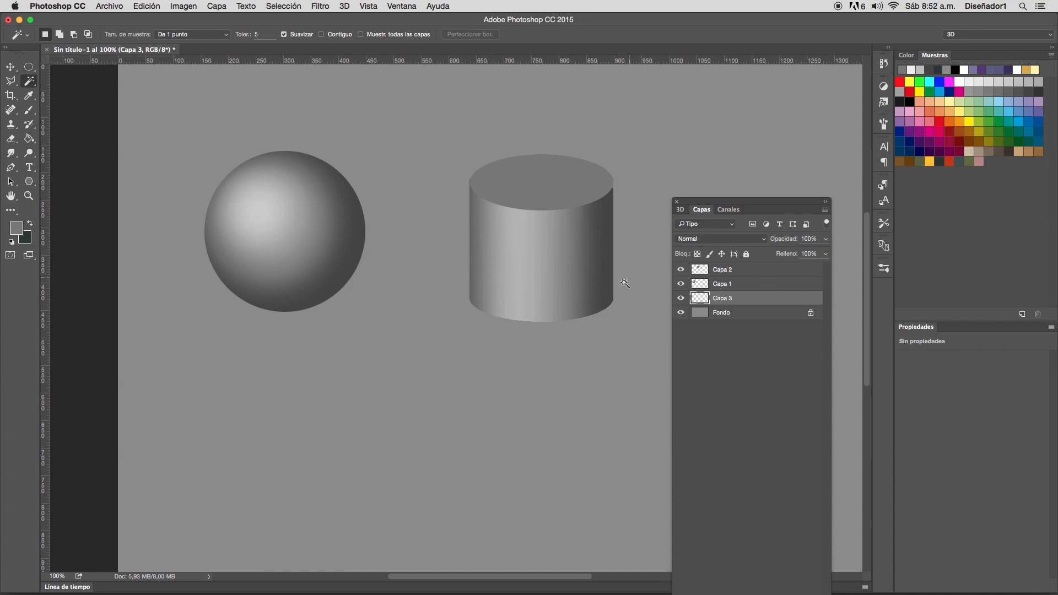
- Paint a soft black round spot on Capa 3 below the sphere with the brush, and discard the pending transformation
left_click(29, 110)
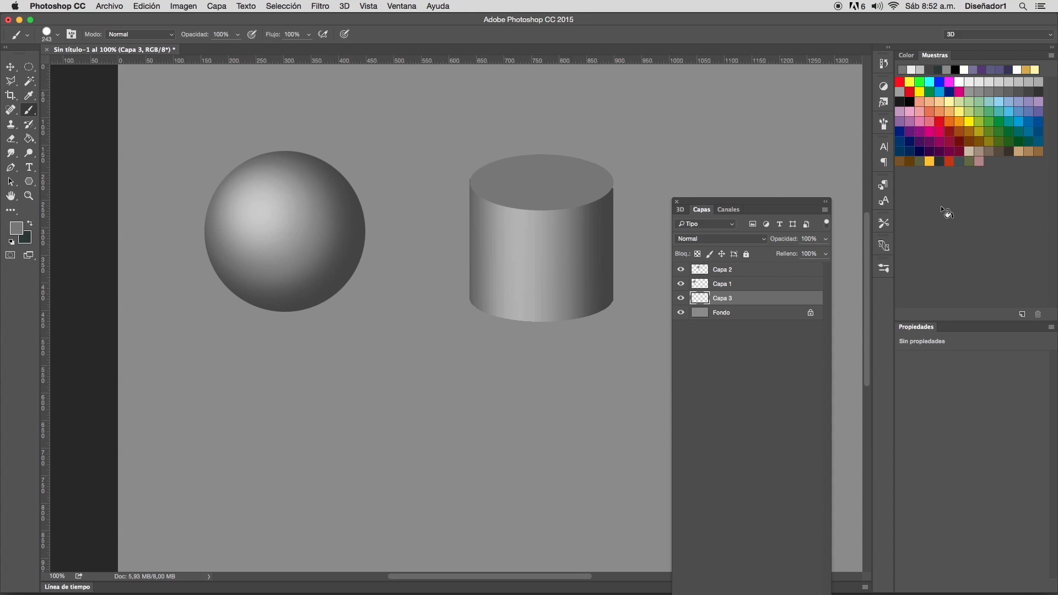
left_click(910, 103)
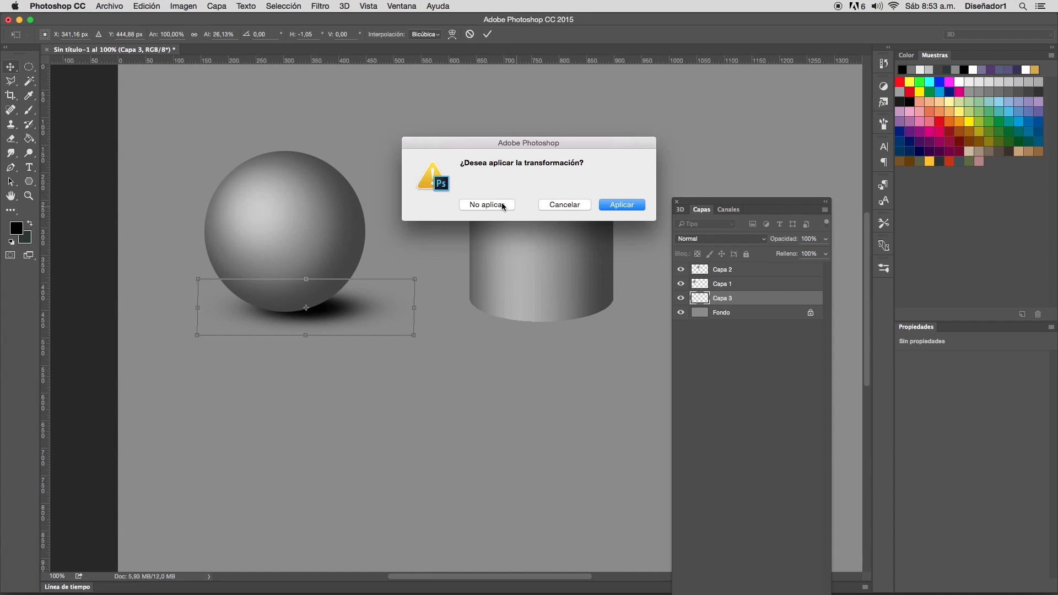
left_click(487, 204)
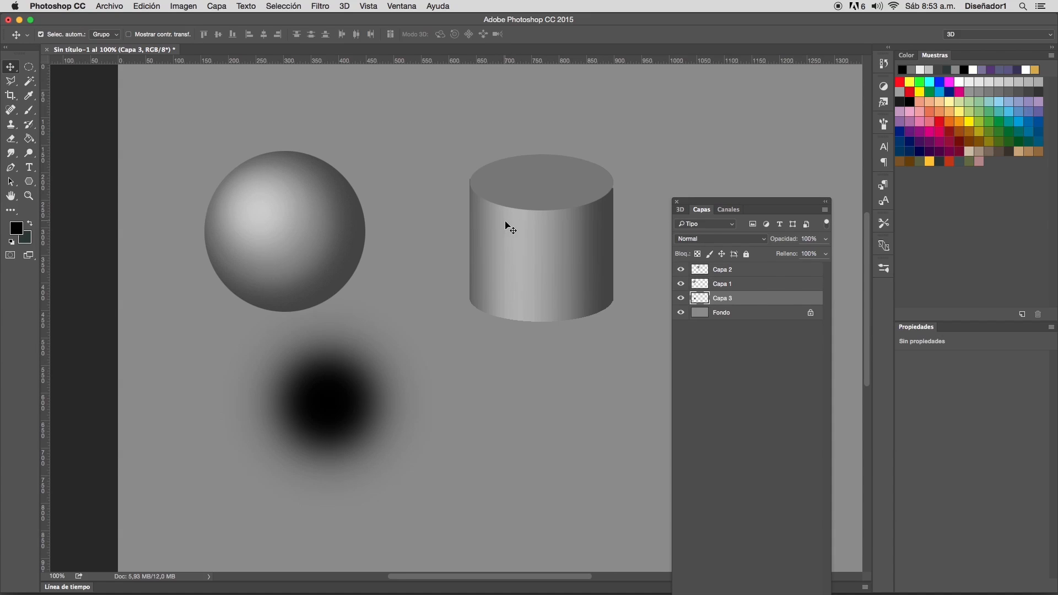
- Free-transform the black spot into a flat ellipse about 25% of its height, flaring and stretching the end away from the light
key("super+t")
left_click_drag(328, 294, 335, 380)
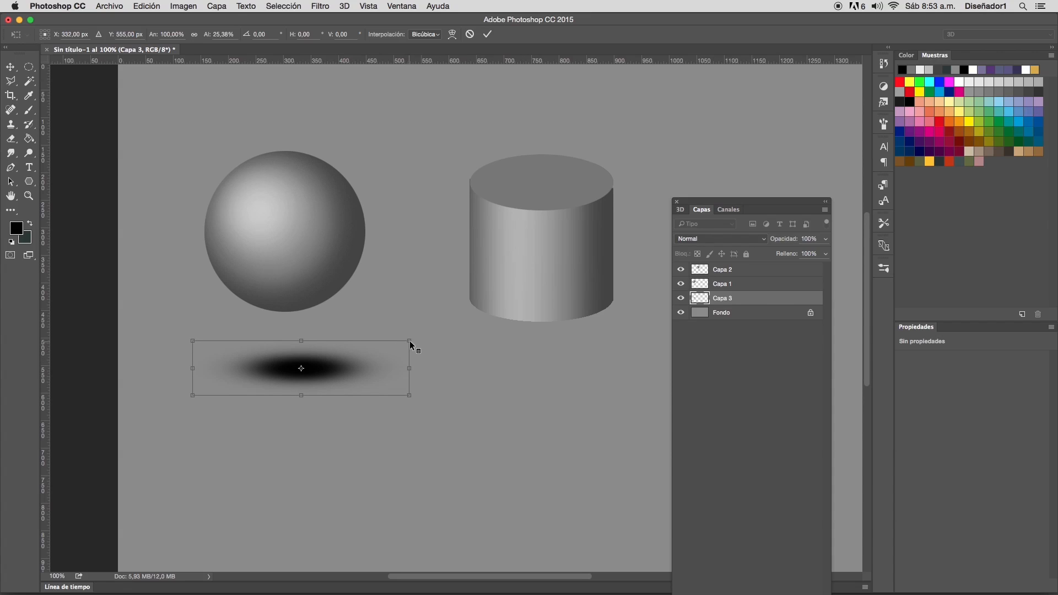
left_click_drag(409, 395, 409, 465)
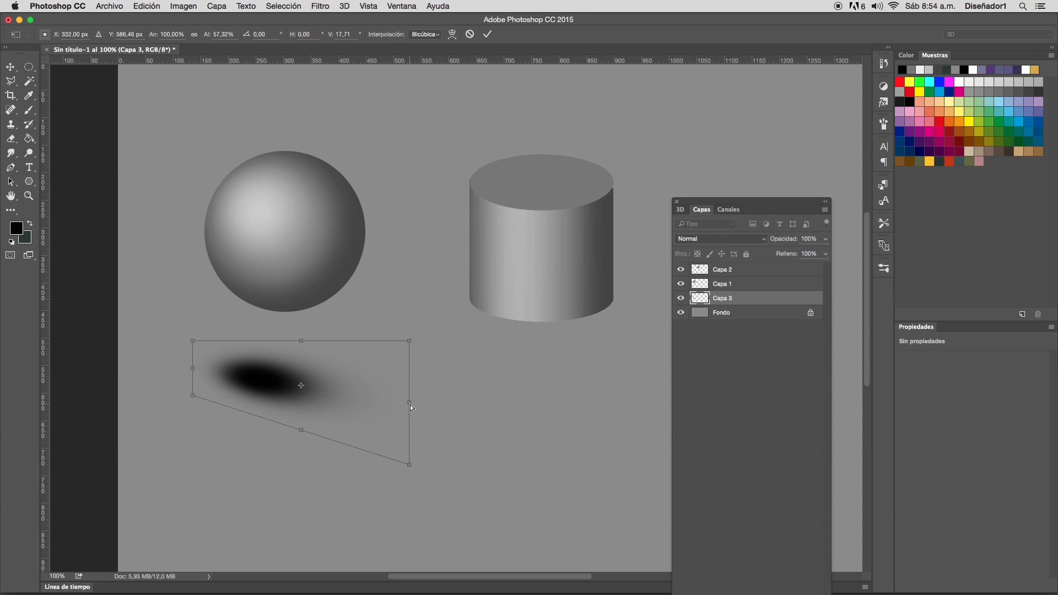
left_click_drag(409, 403, 480, 386)
- Place the distorted spot under the sphere as its cast shadow, stretch it further toward the cylinder, and apply the transformation
left_click_drag(297, 388, 323, 308)
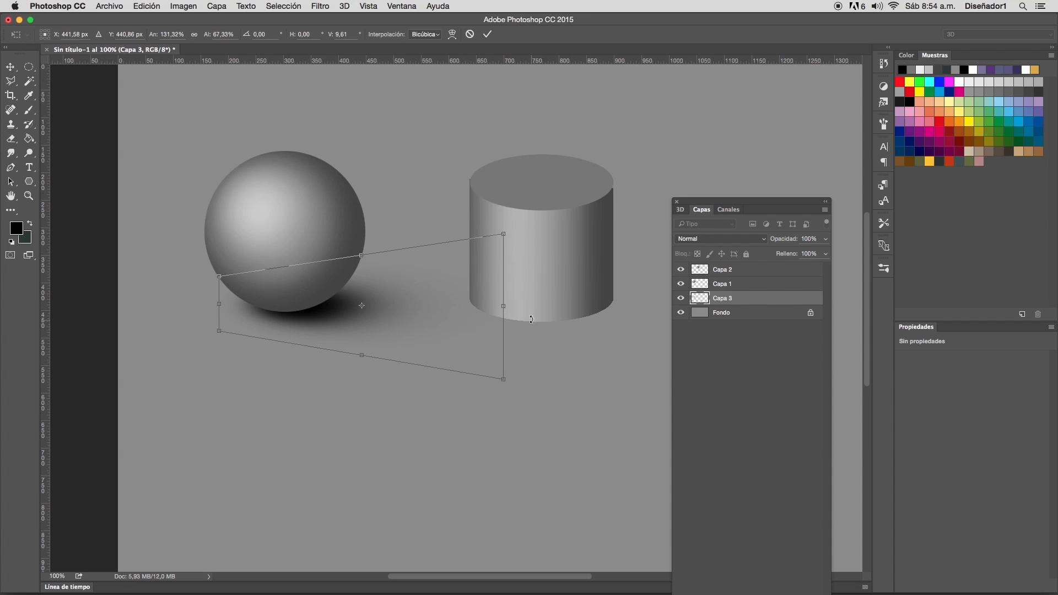
left_click_drag(505, 305, 576, 307)
key("Return")
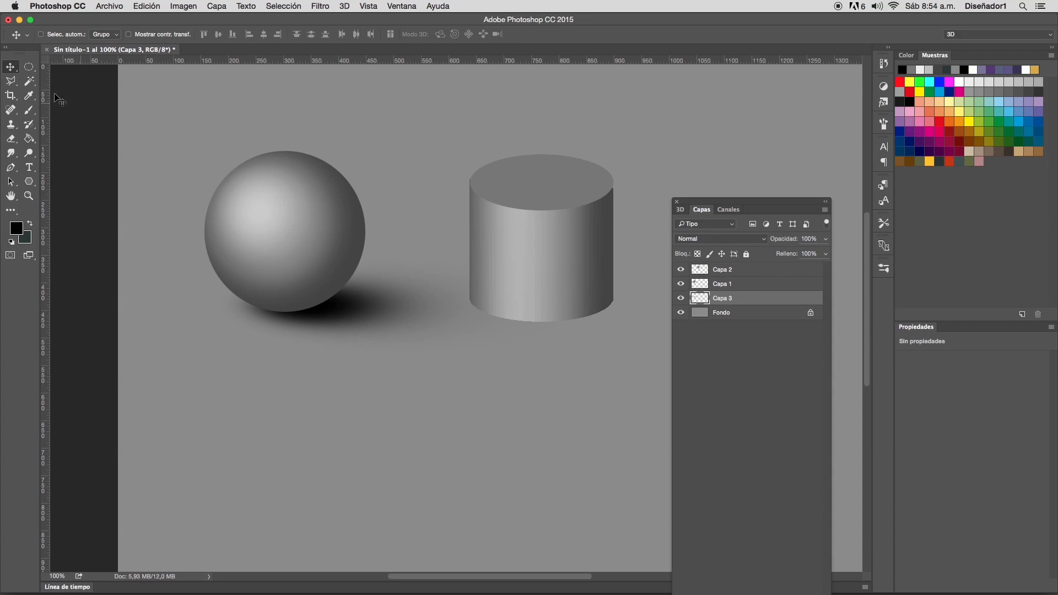
left_click_drag(370, 306, 361, 305)
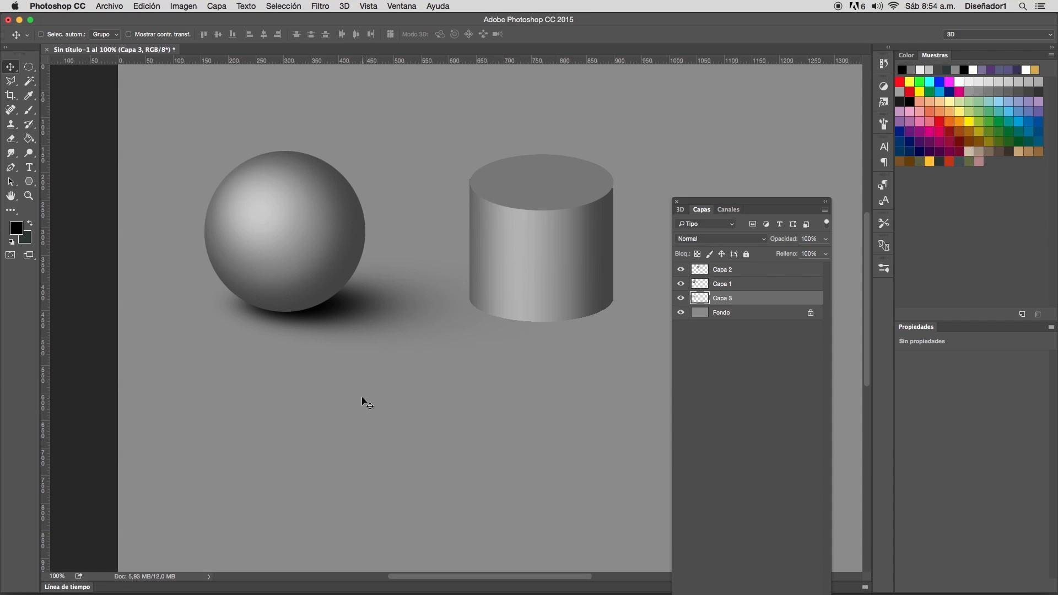
- Duplicate the sphere's shadow to the cylinder's base and enlarge it with a free transform so it extends well past the cylinder
key("super")
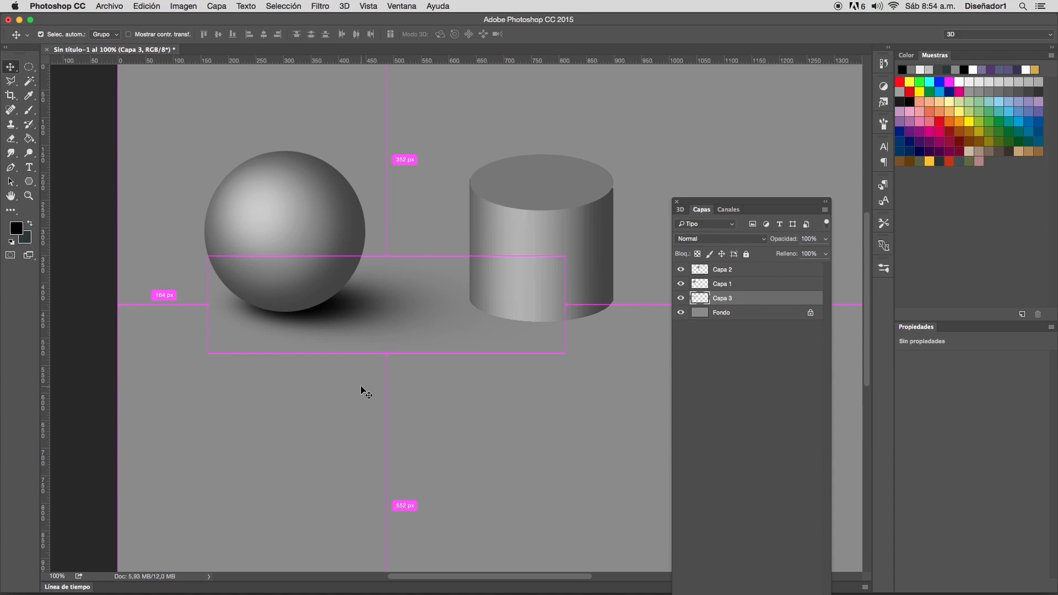
left_click_drag(359, 385, 561, 306)
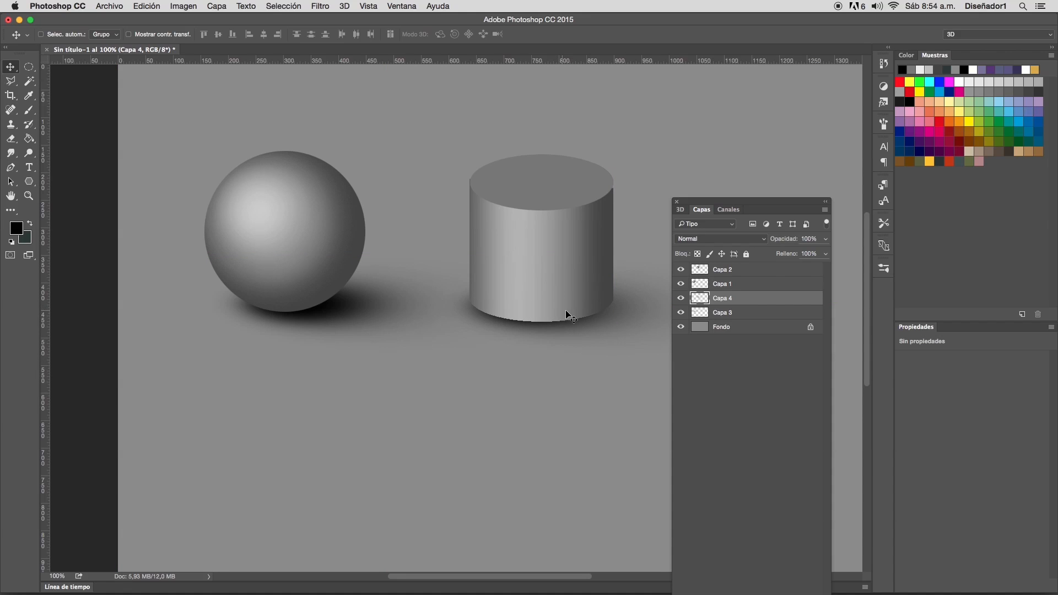
key("super")
key("super+t")
left_click_drag(722, 210, 557, 420)
left_click_drag(794, 257, 831, 232)
mouse_move(533, 296)
left_mouse_down()
mouse_move(520, 299)
mouse_move(528, 303)
left_mouse_up()
key("Return")
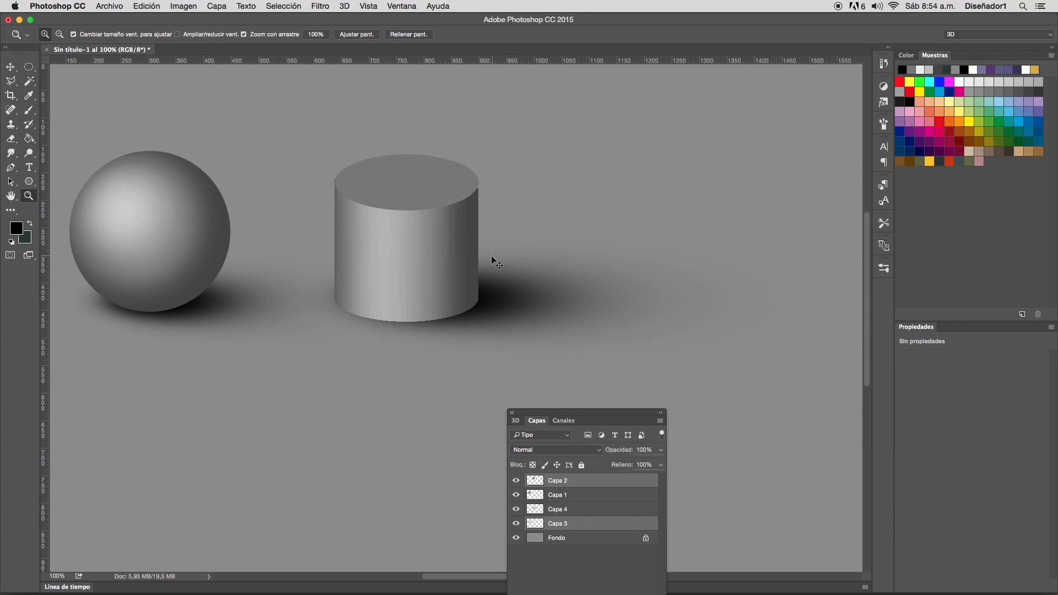
- Copy the entire cylinder from Capa 2 and paste it as a new layer
left_click(565, 482)
key("super+a")
key("super+c")
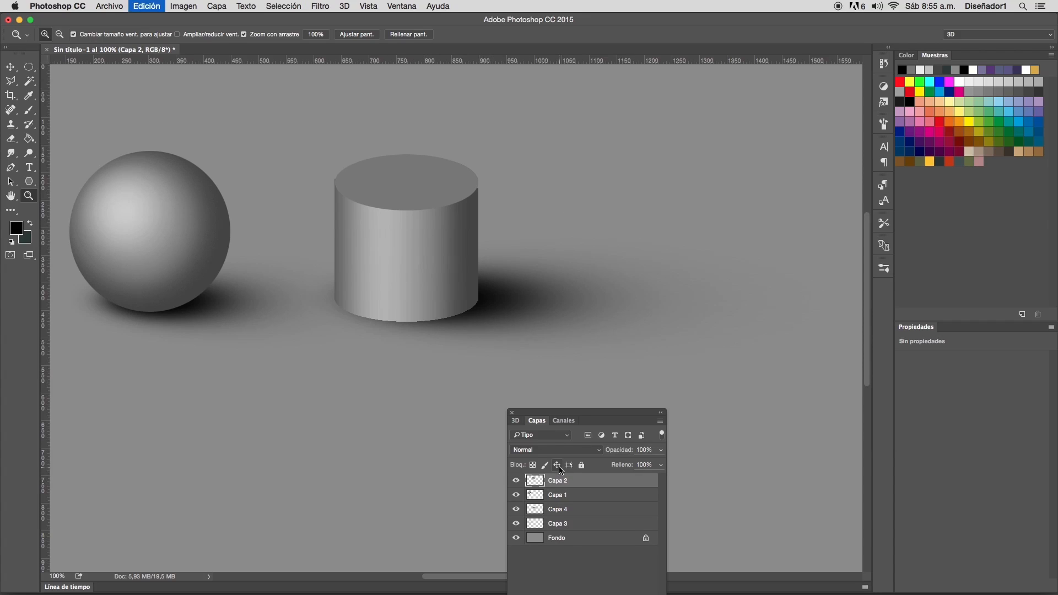
key("super+v")
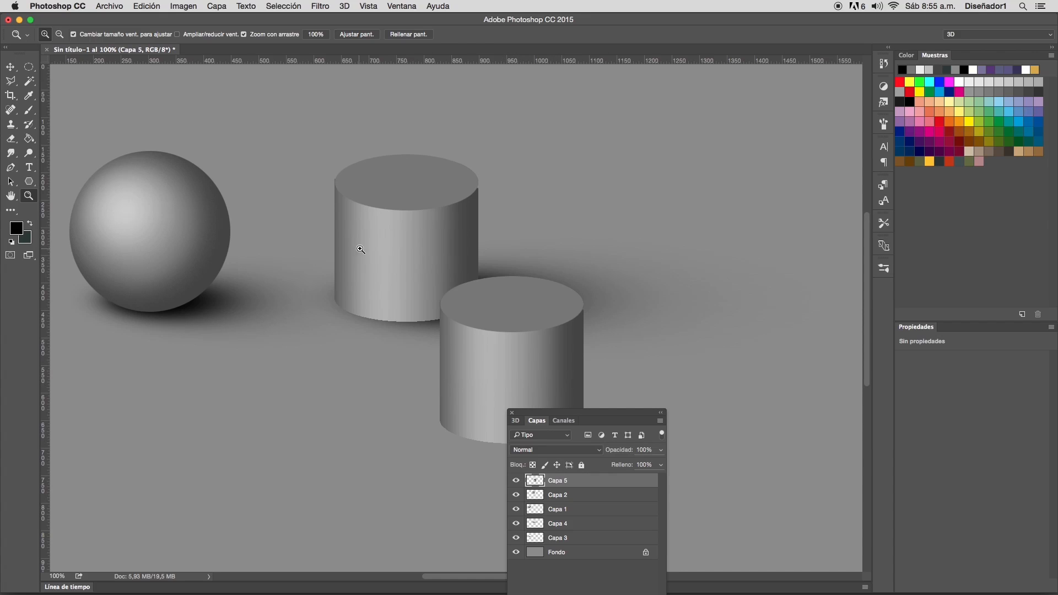
- Flip the pasted cylinder horizontally, rotate it to about -100.7° so it lies tilted, and place it beside the standing cylinder
key("super+t")
right_click(527, 350)
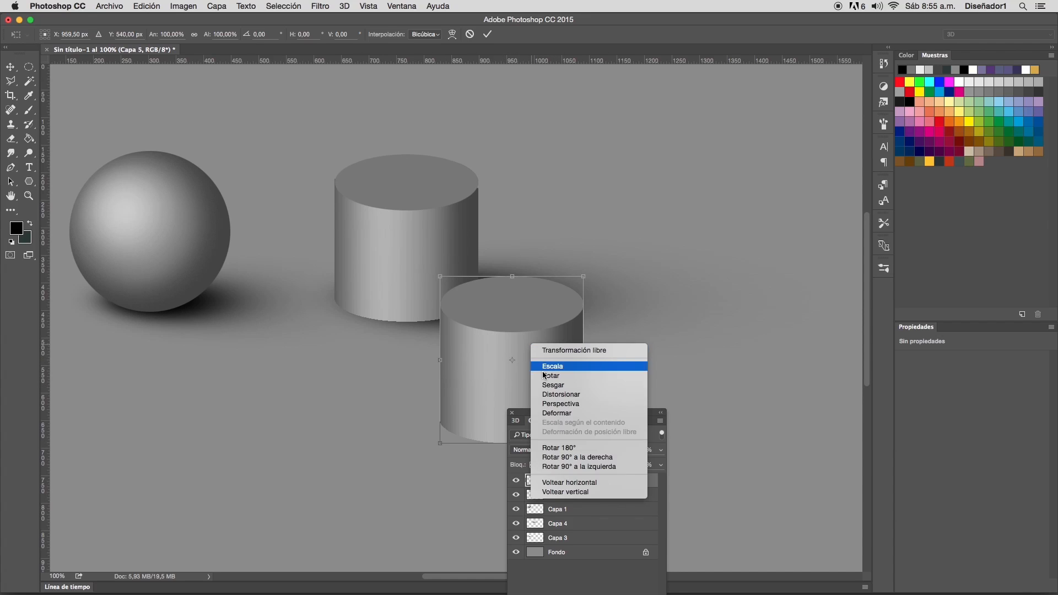
left_click(590, 481)
left_click_drag(517, 301, 686, 197)
left_click_drag(761, 165, 626, 222)
left_click_drag(709, 246, 639, 243)
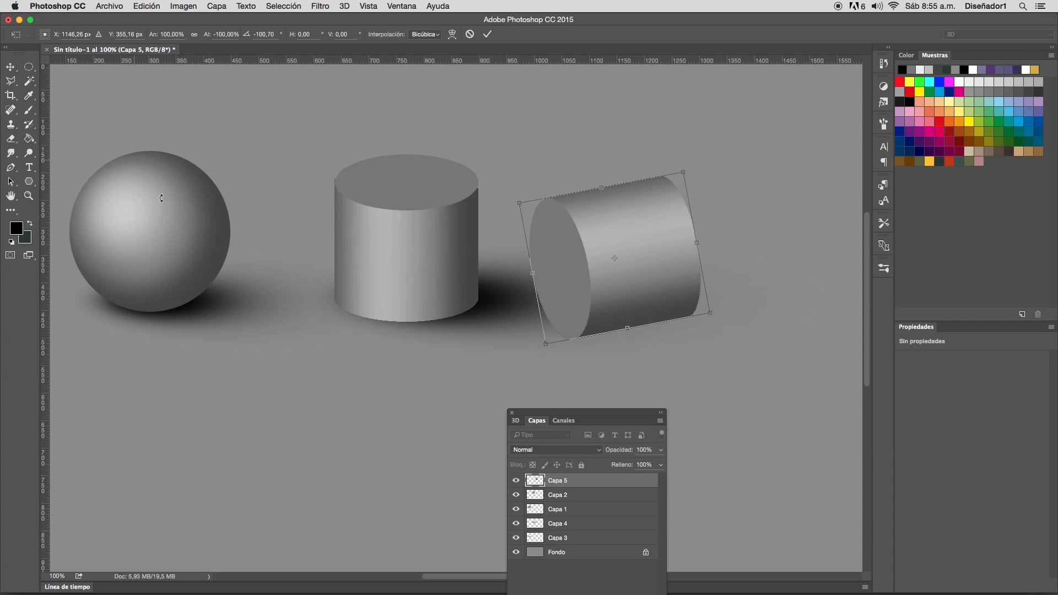
mouse_move(651, 271)
left_mouse_down()
mouse_move(271, 218)
mouse_move(184, 255)
mouse_move(236, 249)
mouse_move(644, 282)
mouse_move(669, 264)
mouse_move(665, 272)
left_mouse_up()
key("Return")
key("z")
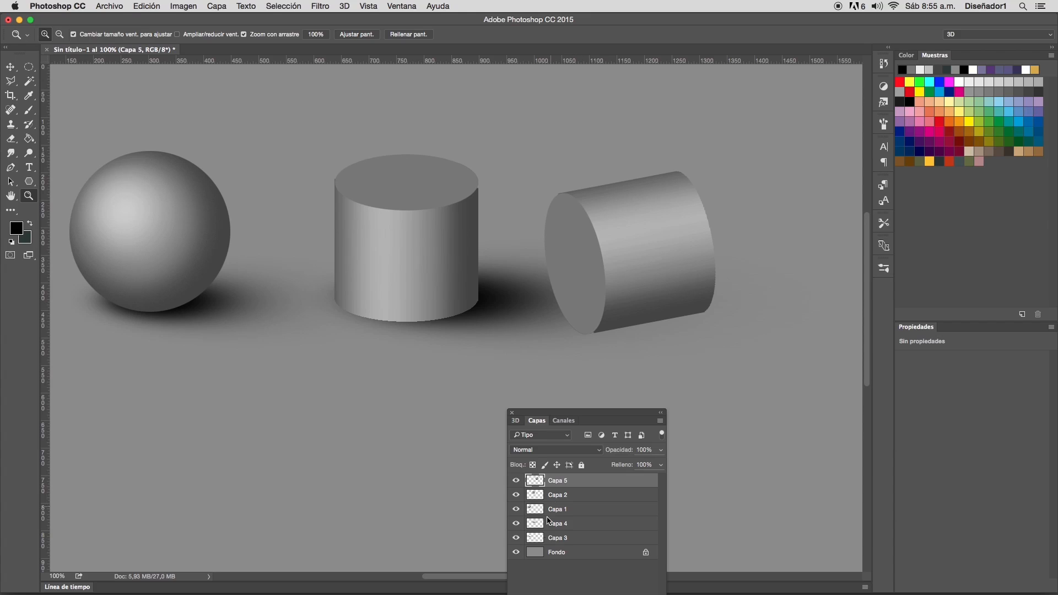
- Duplicate the shadow layer Capa 4 as Capa 4 copia and move the copy under the tilted cylinder
left_click(577, 537)
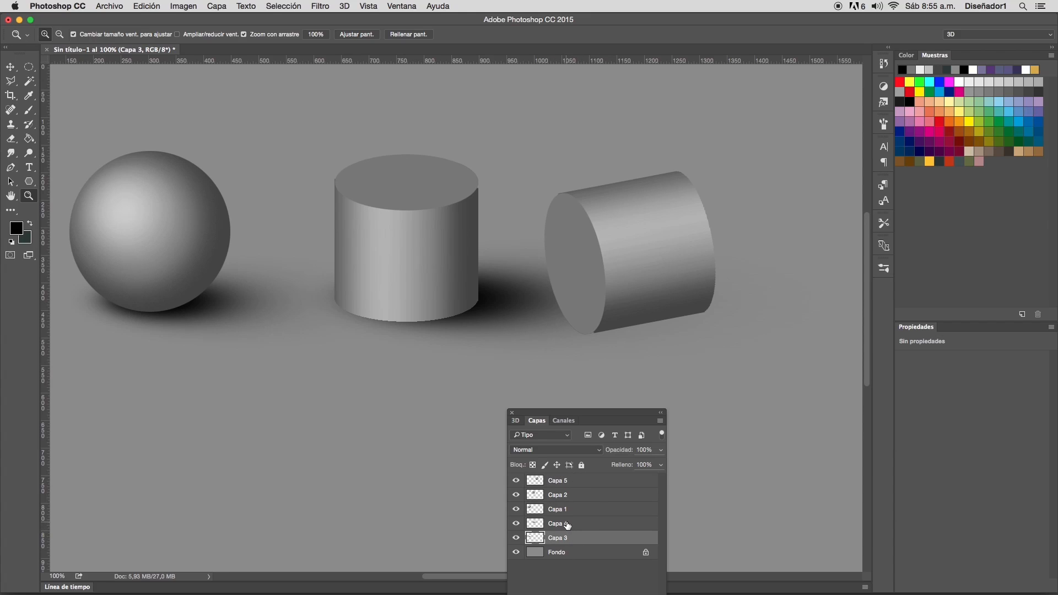
left_click(581, 529)
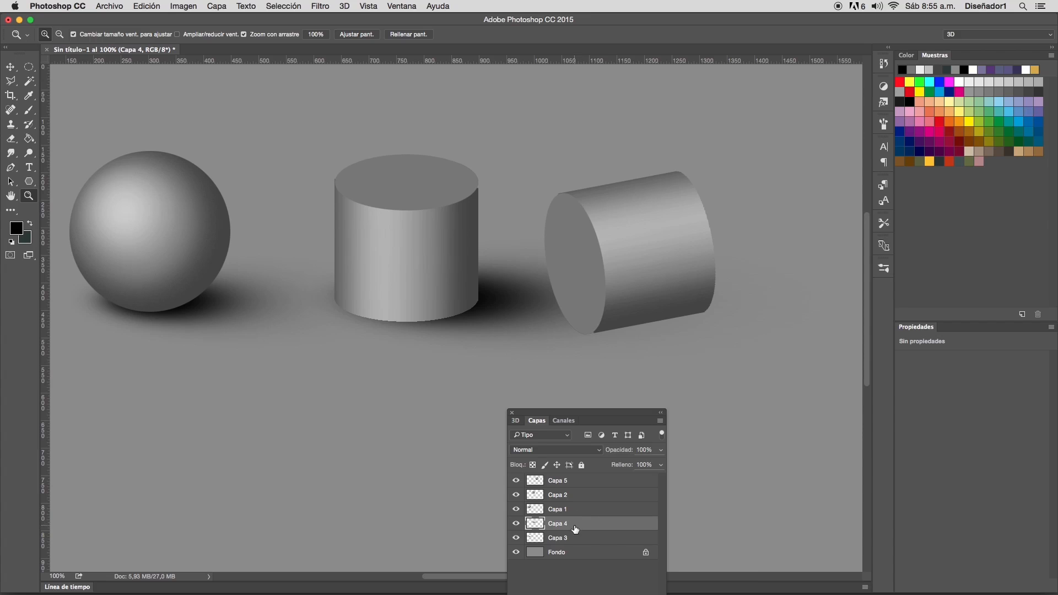
right_click(575, 529)
left_click(613, 188)
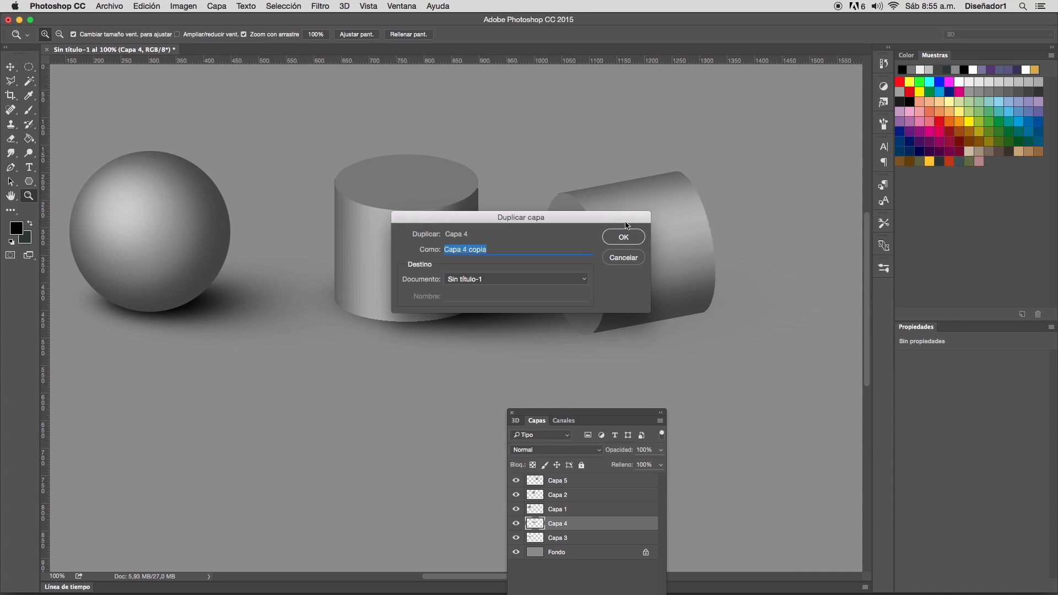
left_click(623, 238)
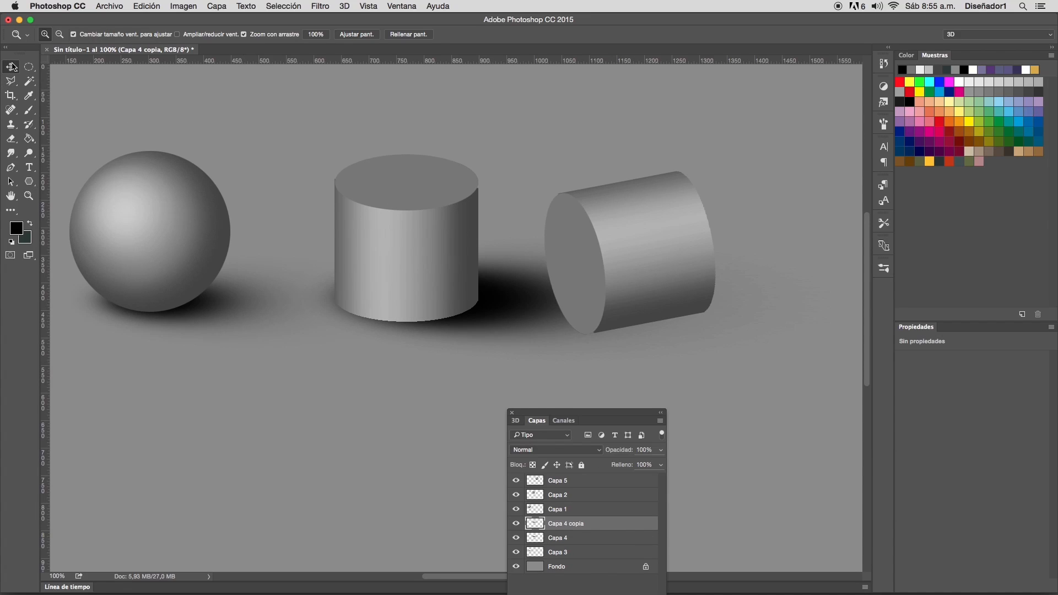
left_click(11, 67)
left_click_drag(500, 292, 707, 306)
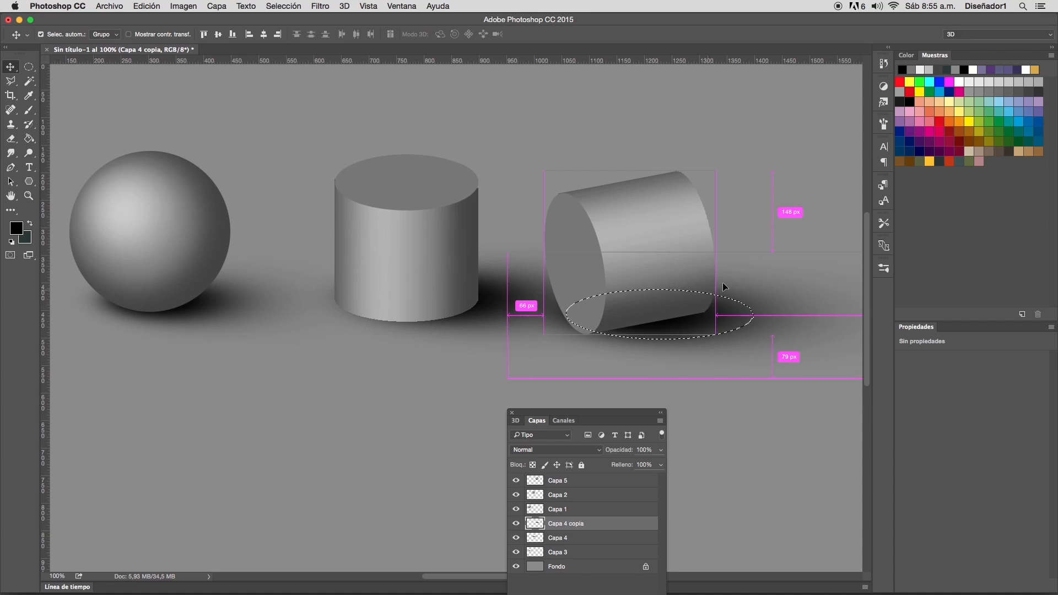
- Skew the tilted cylinder's shadow vertically by about -2.8°, nudge it closer under the cylinder, and apply the transformation
key("super+t")
left_click_drag(785, 289, 562, 293)
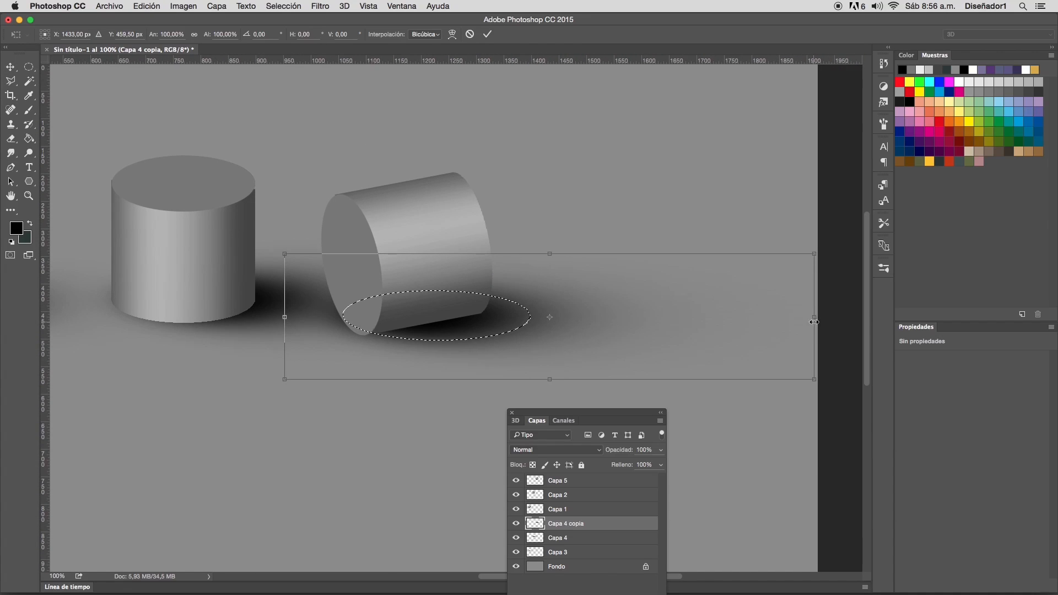
left_click_drag(814, 316, 812, 292)
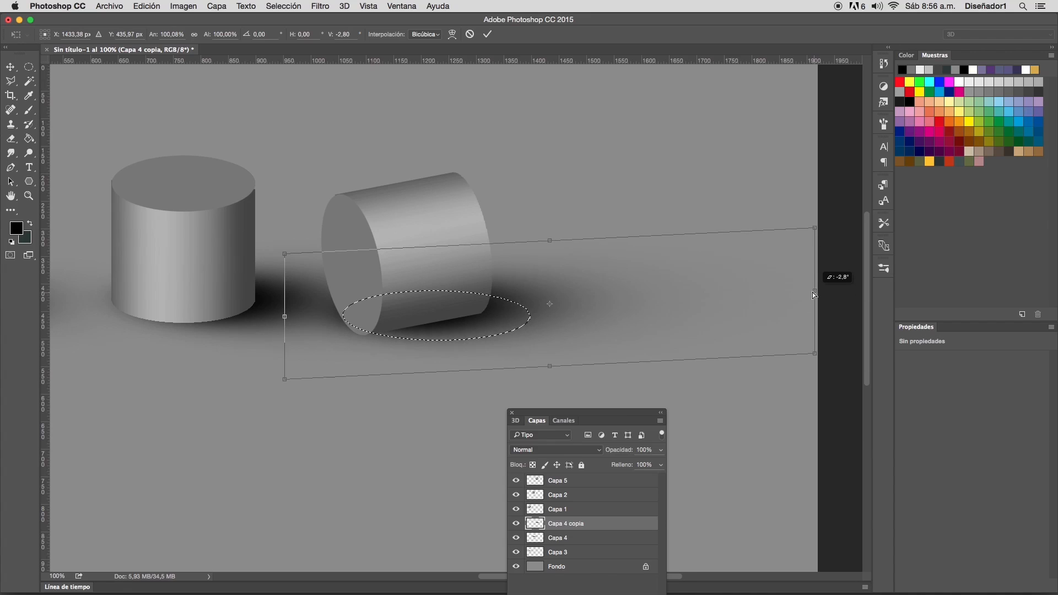
left_click_drag(554, 305, 548, 303)
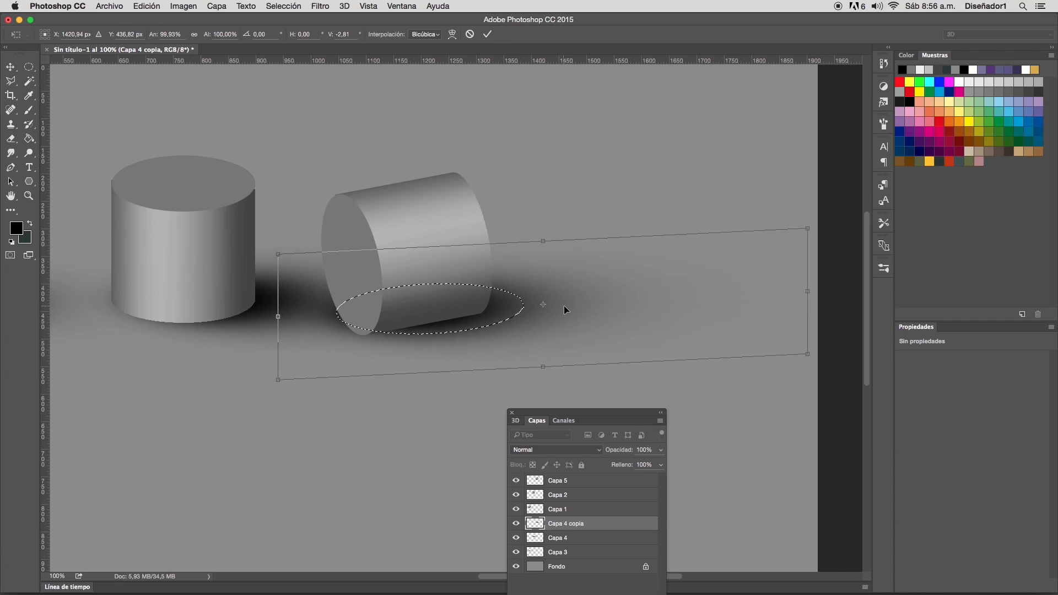
key("Return")
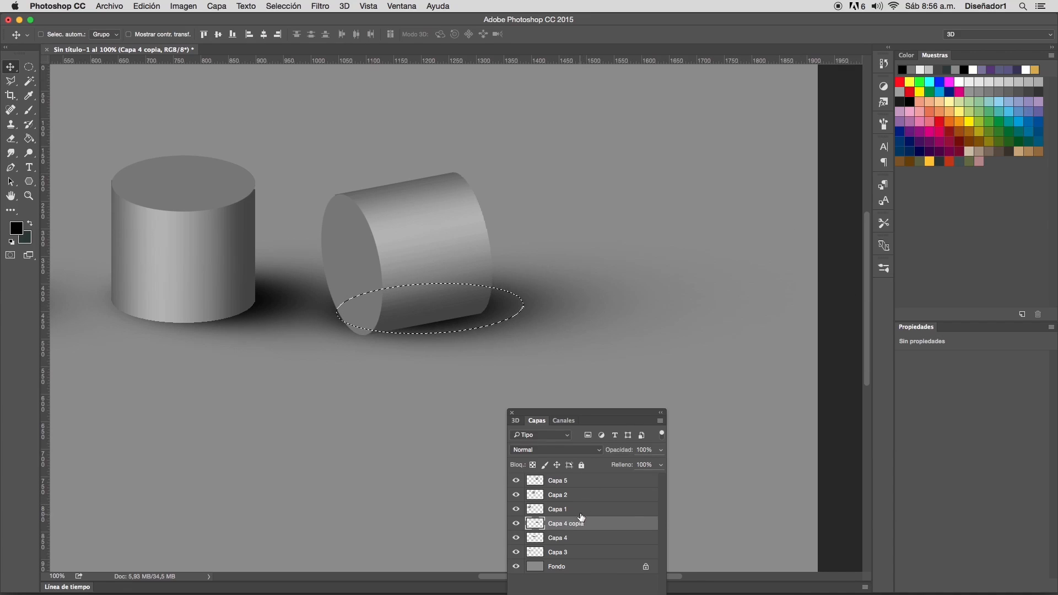
- Move the tilted cylinder on Capa 5 together with its shadow farther from the standing cylinder, and deselect
key("super")
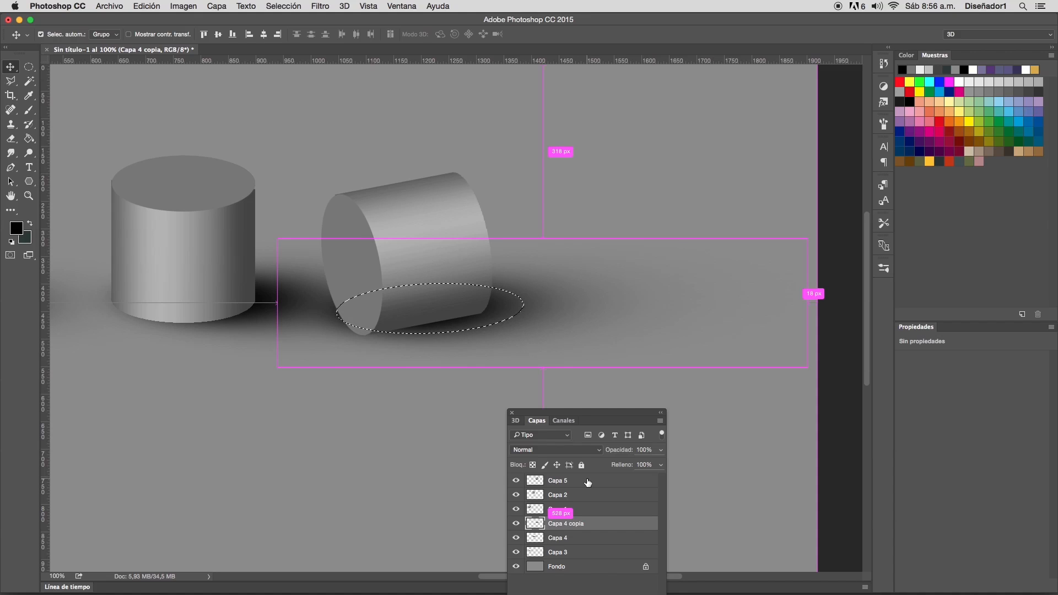
left_click_drag(414, 236, 484, 239)
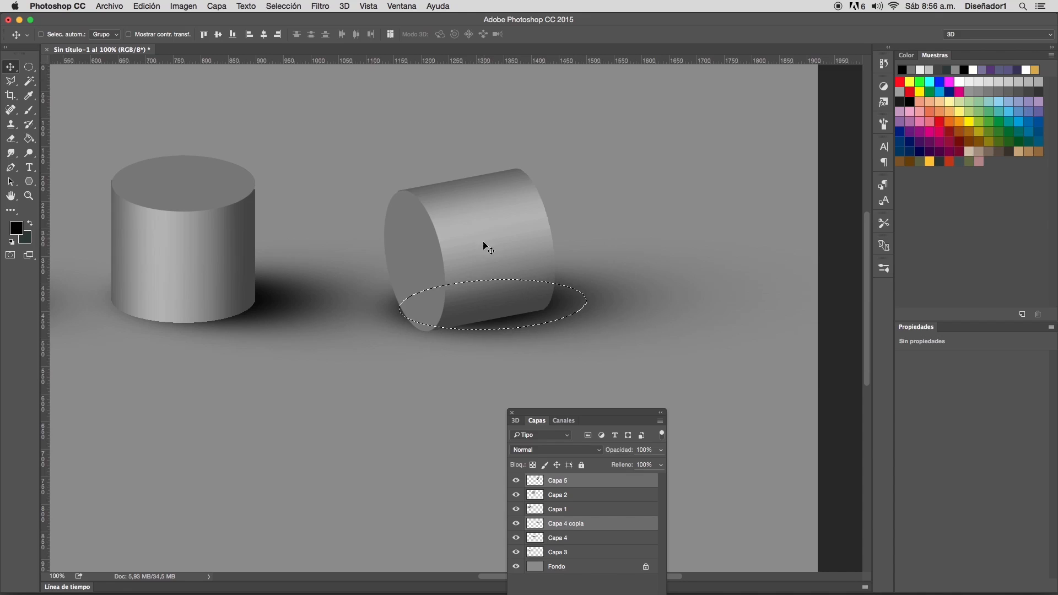
key("super+d")
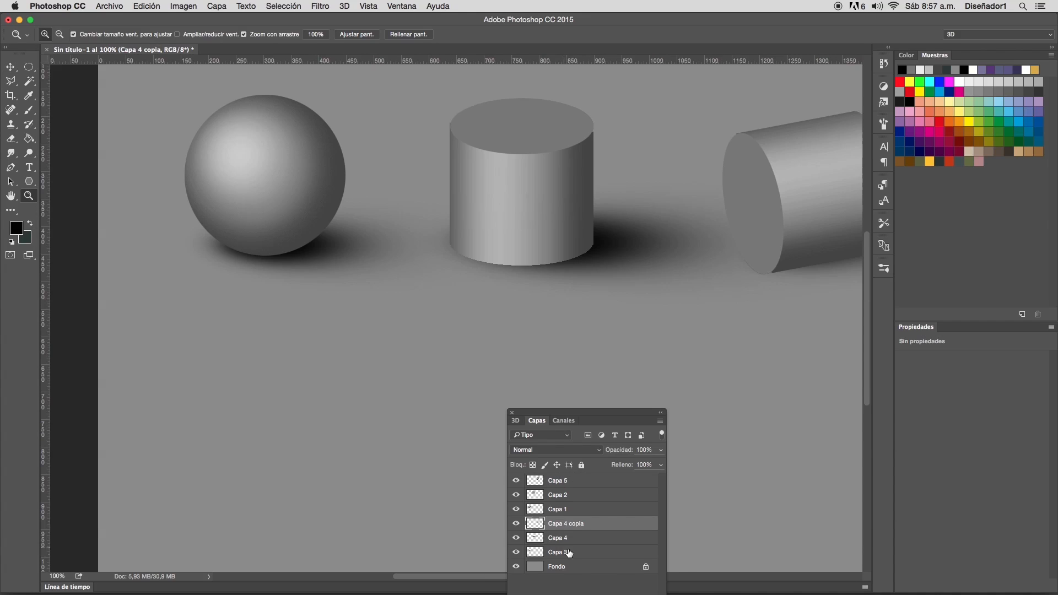
- Group the six layers from Capa 3 to Capa 5 into one layer group above Fondo
left_click(573, 554)
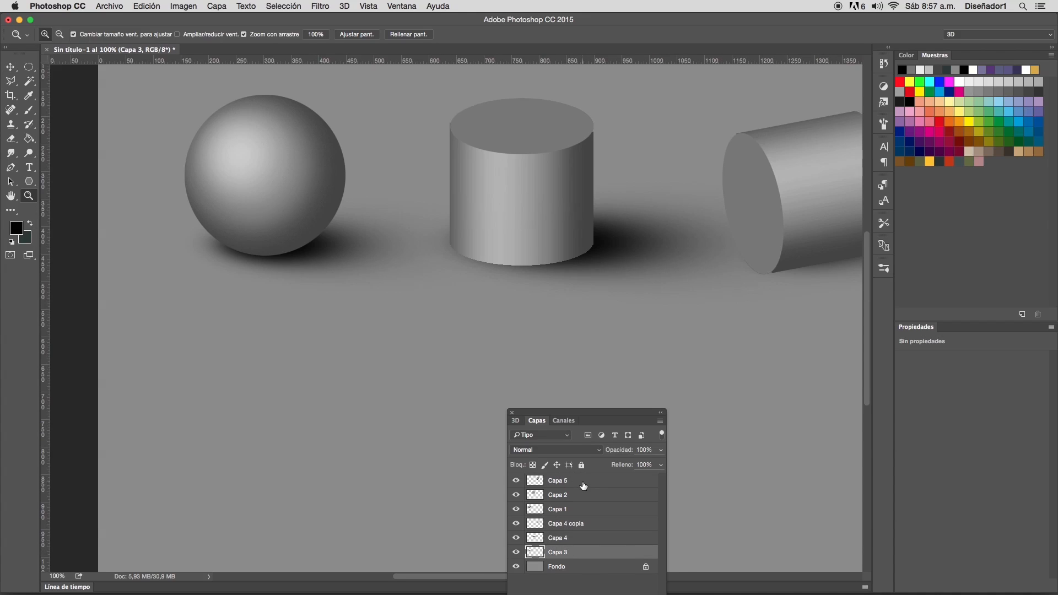
left_click(584, 486, "shift")
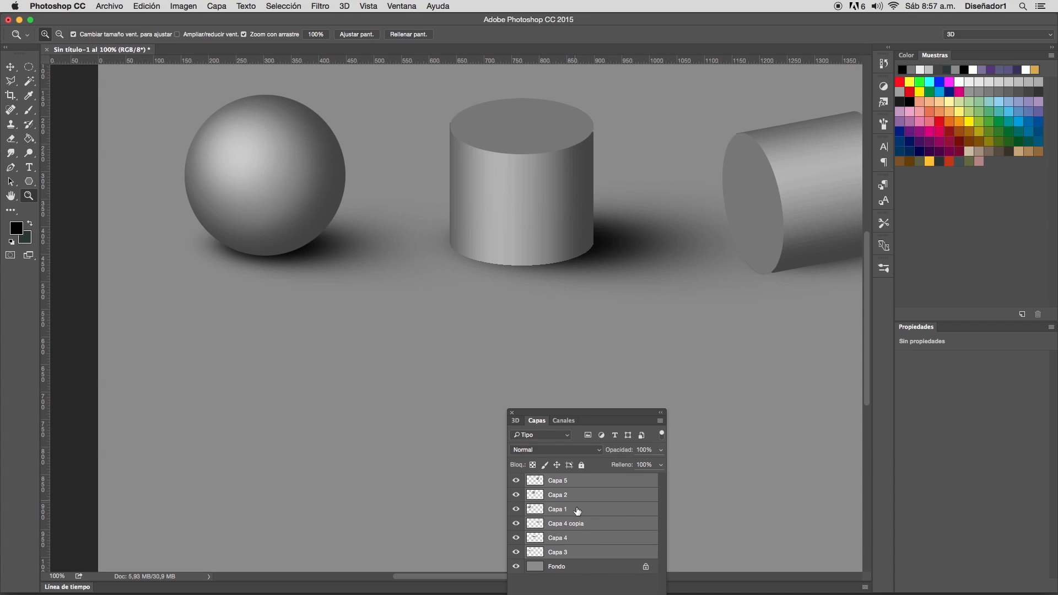
left_click_drag(607, 417, 704, 135)
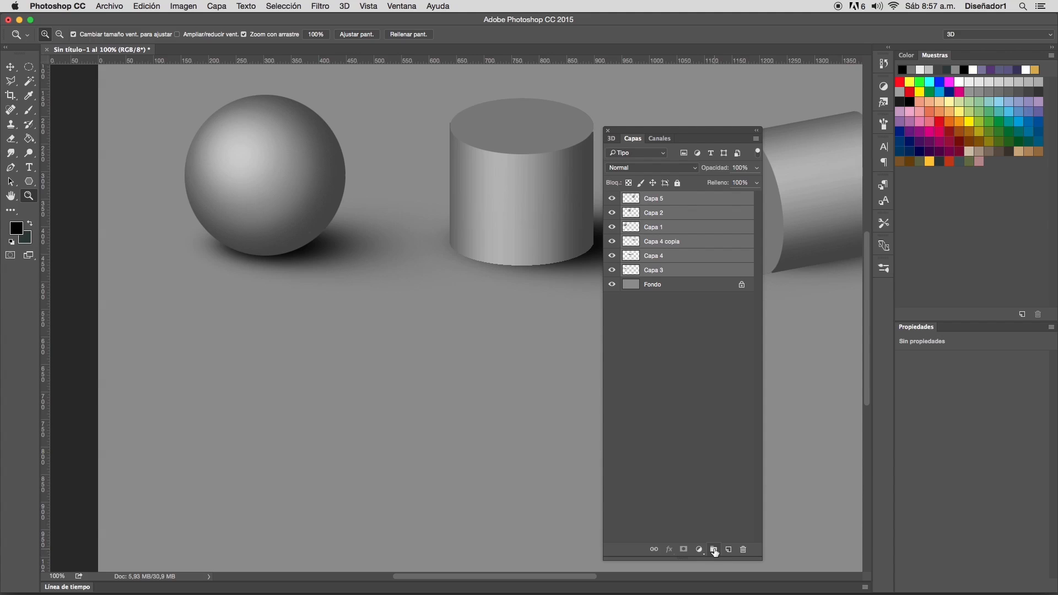
left_click(714, 550)
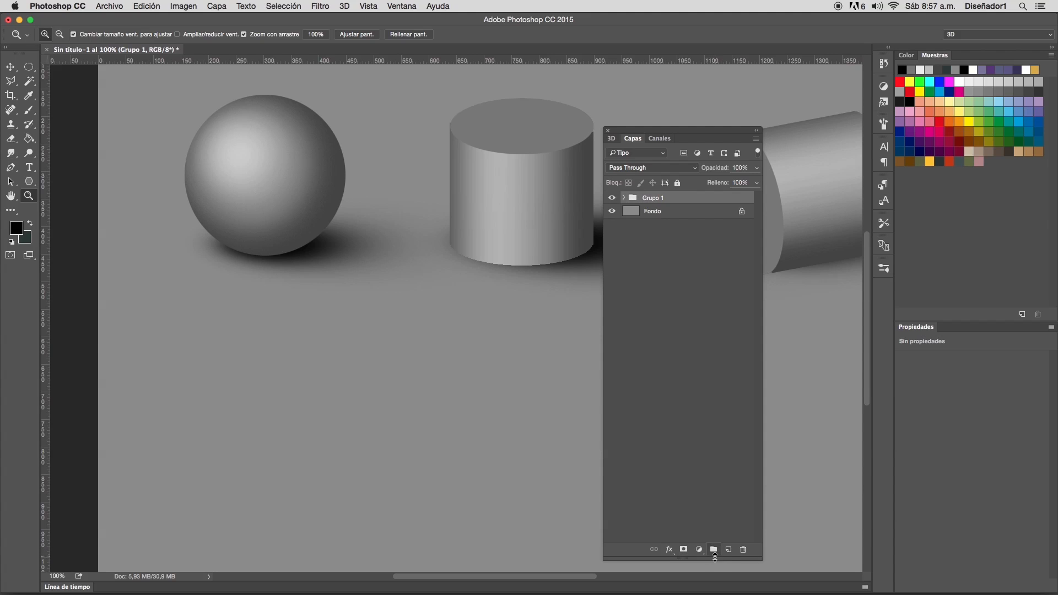
- Duplicate Grupo 1 as Grupo 1 copia and move the copy straight down to form a second row of volumes
right_click(663, 197)
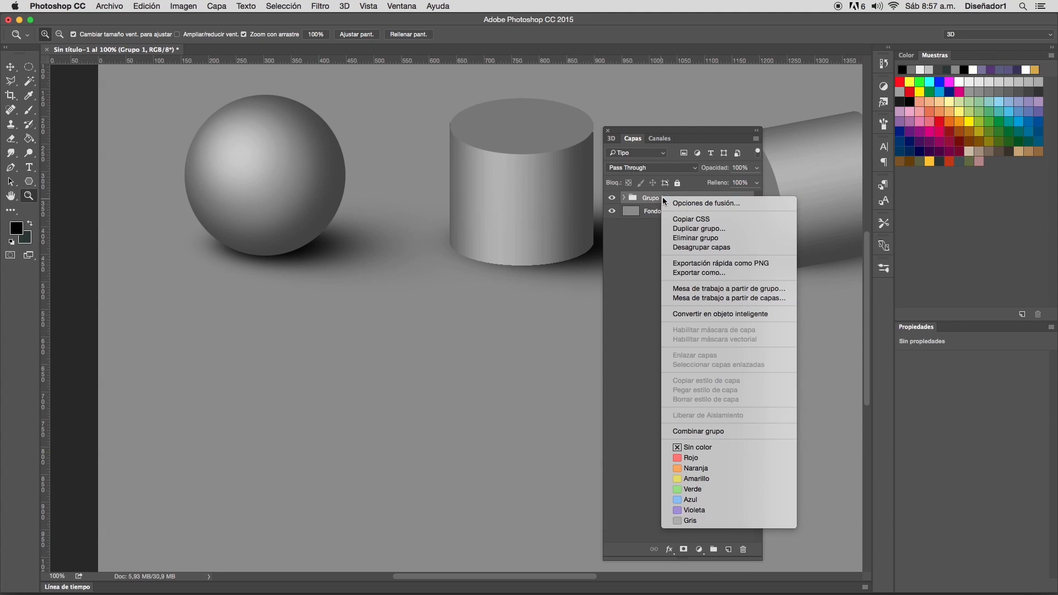
left_click(724, 229)
left_click(623, 241)
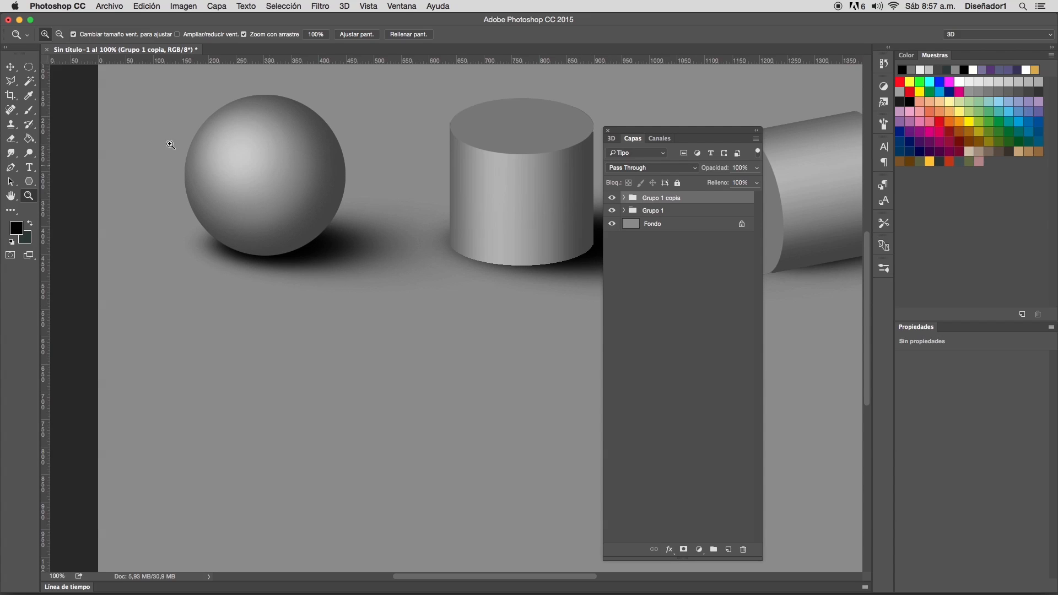
left_click(12, 68)
left_click_drag(276, 156, 271, 353)
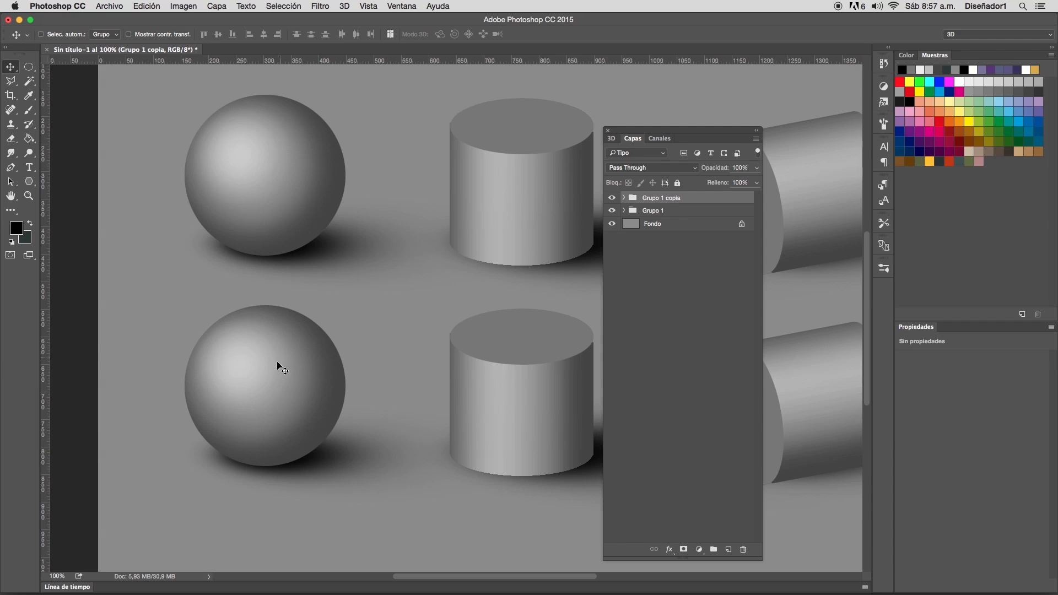
- Add a new layer, Capa 6, directly above the sphere layer Capa 1 inside Grupo 1 copia
left_click(623, 198)
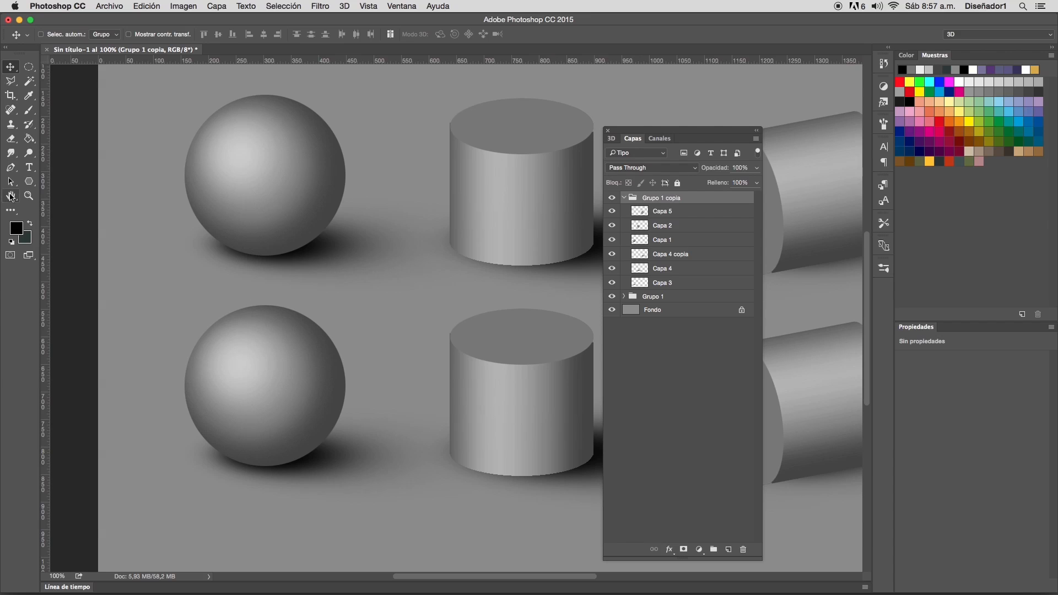
left_click(29, 196)
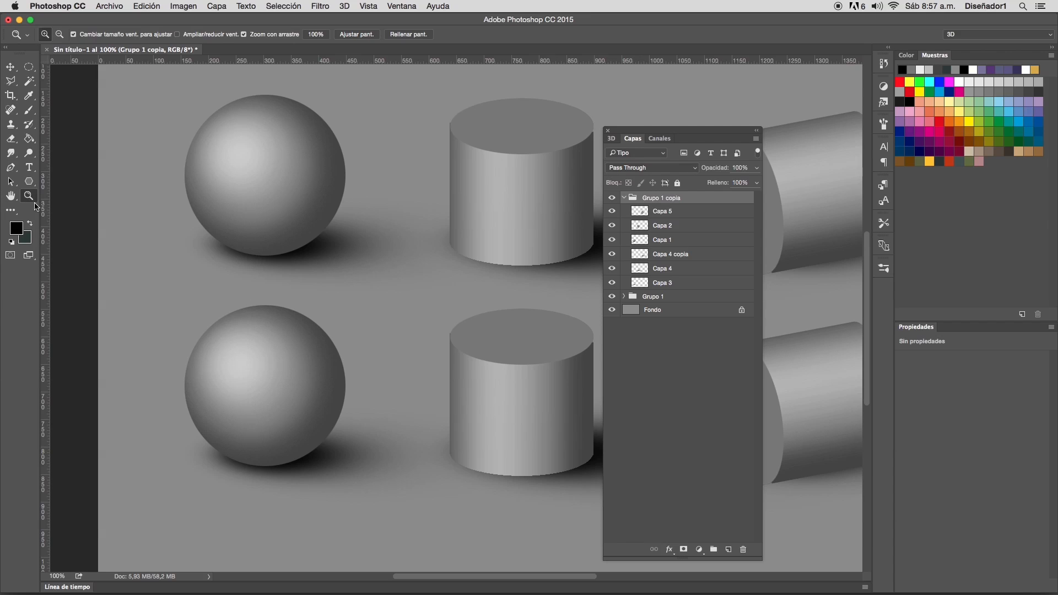
left_click(347, 307, "alt")
left_click(387, 325, "alt")
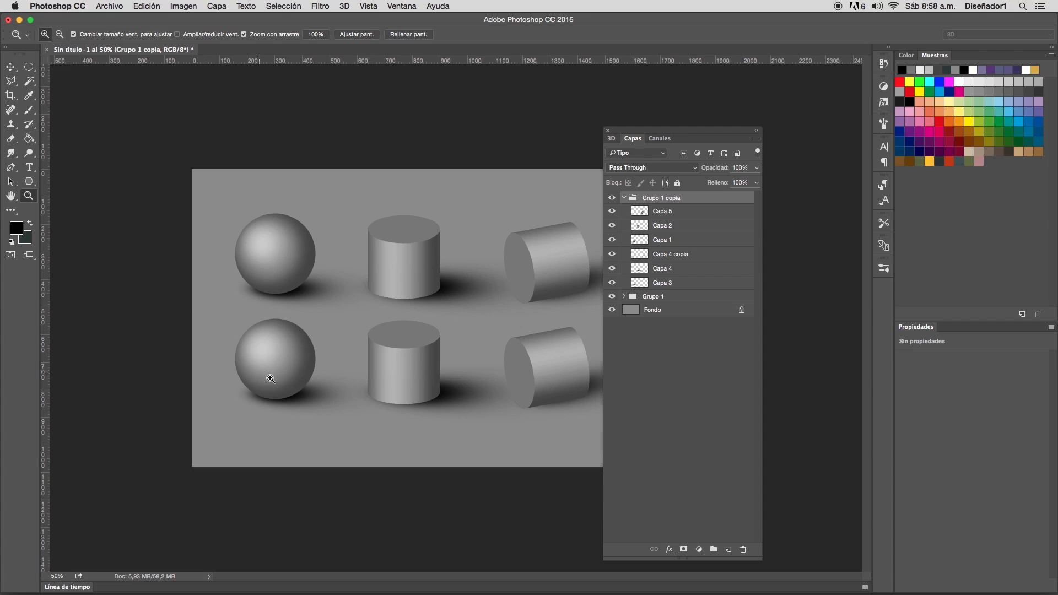
left_click(650, 210)
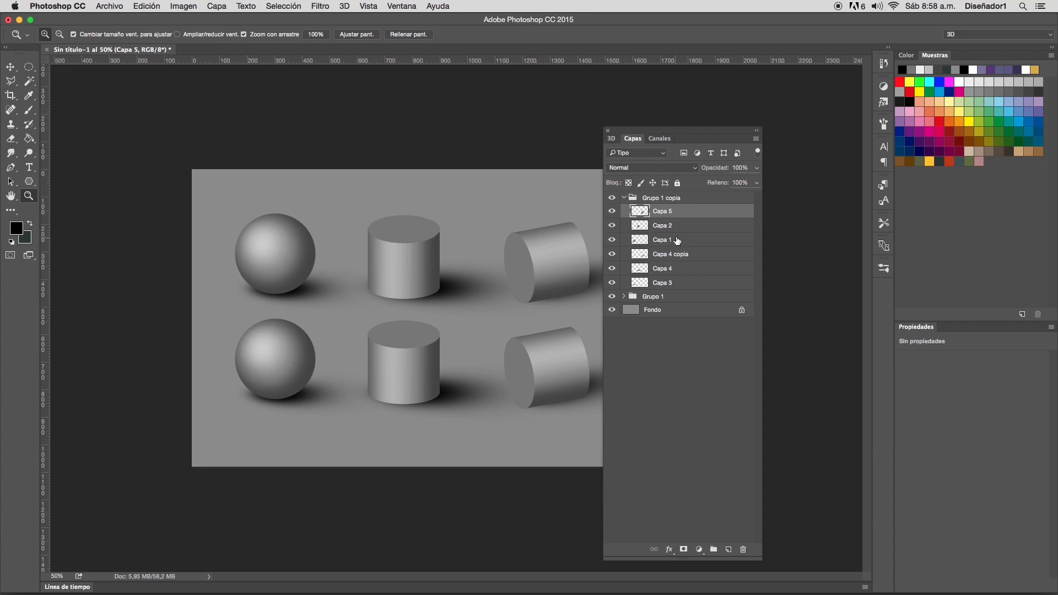
left_click(678, 240)
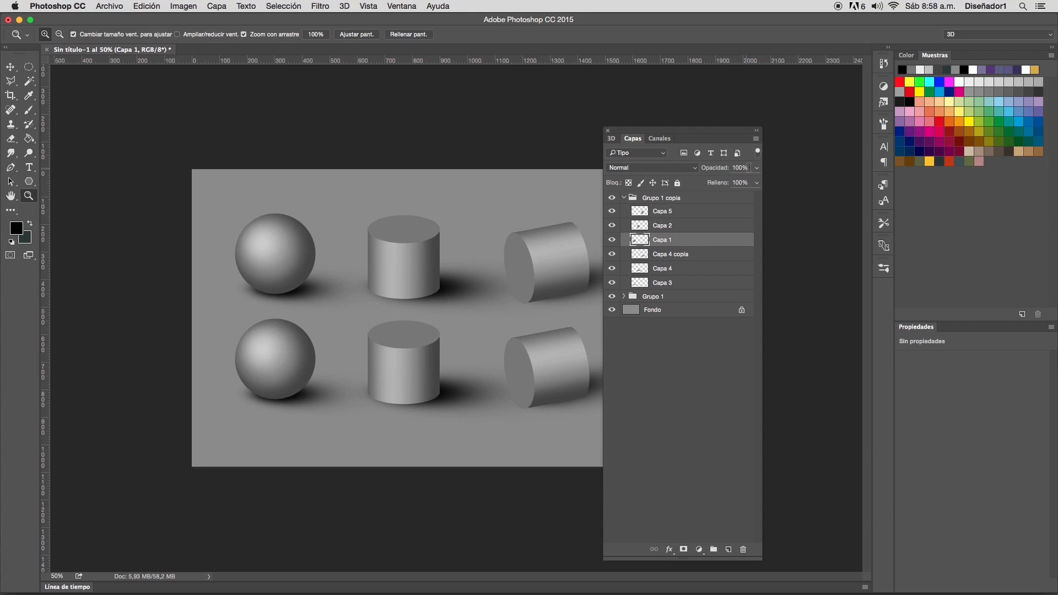
left_click(757, 139)
left_click(796, 144)
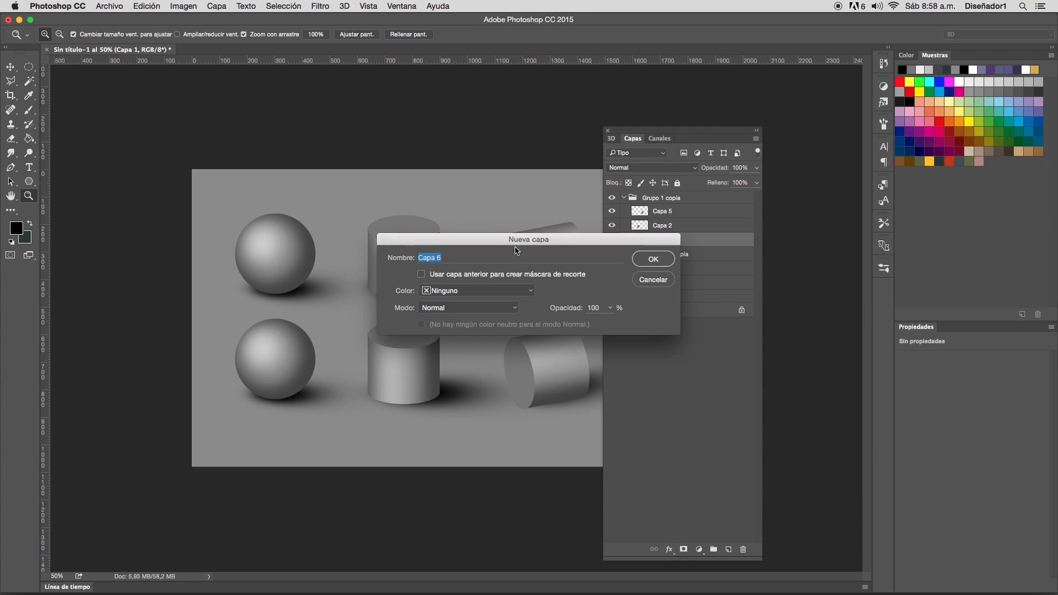
left_click(654, 259)
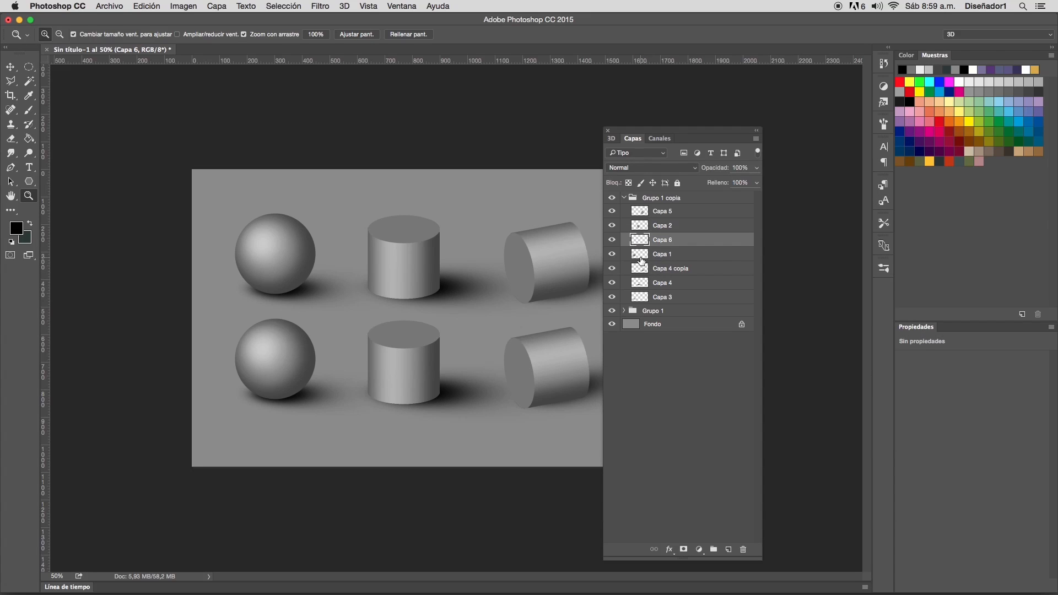
- Load the lower sphere's outline as a selection from Capa 1 and fill it with flat medium gray on Capa 6
left_click(640, 261, "super")
left_click(29, 110)
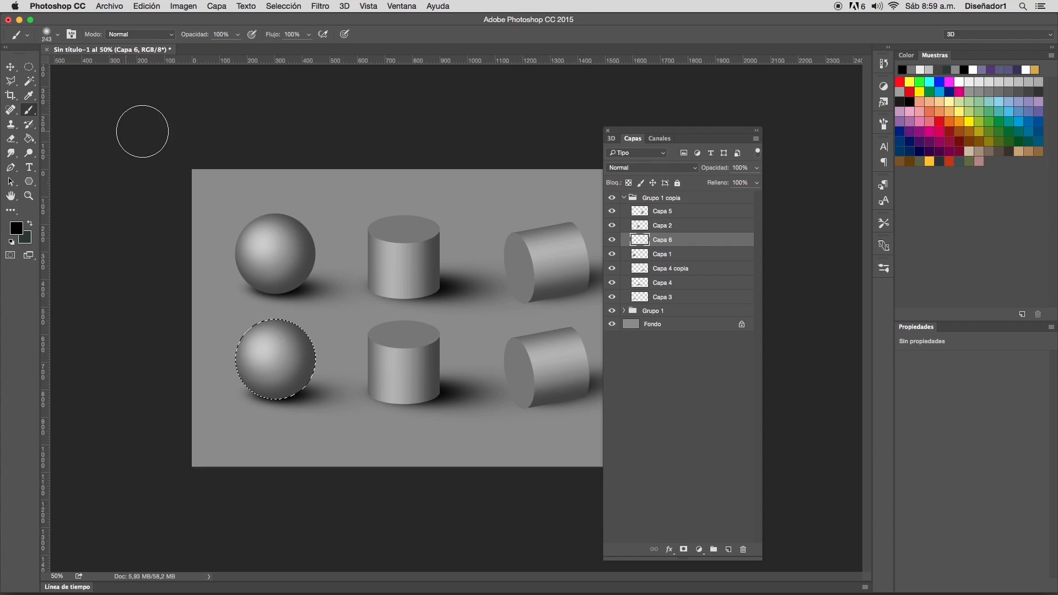
left_click(1017, 93)
key("alt+BackSpace")
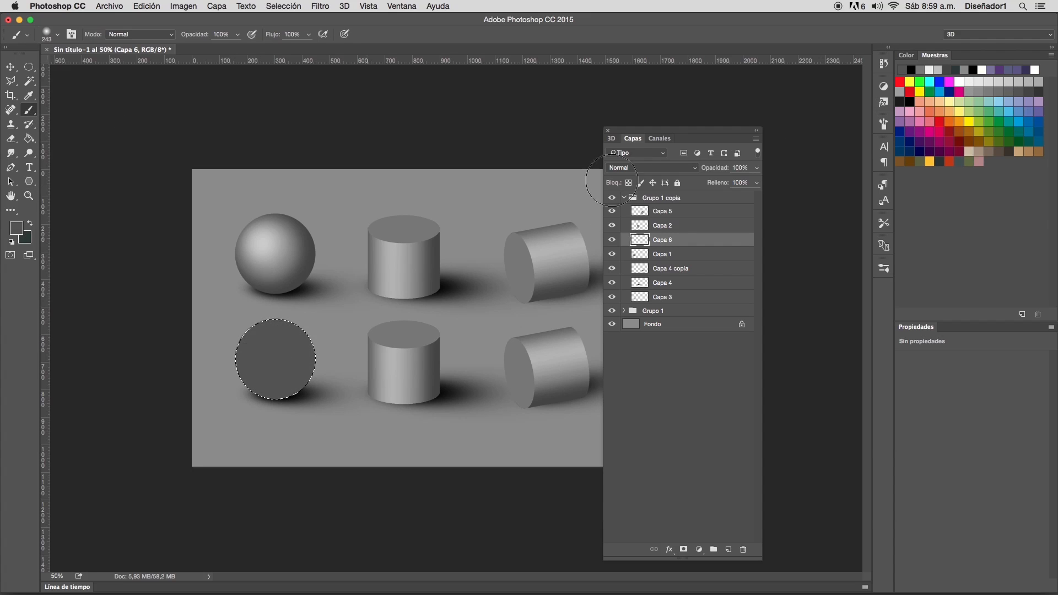
left_click(1039, 82)
key("alt+BackSpace")
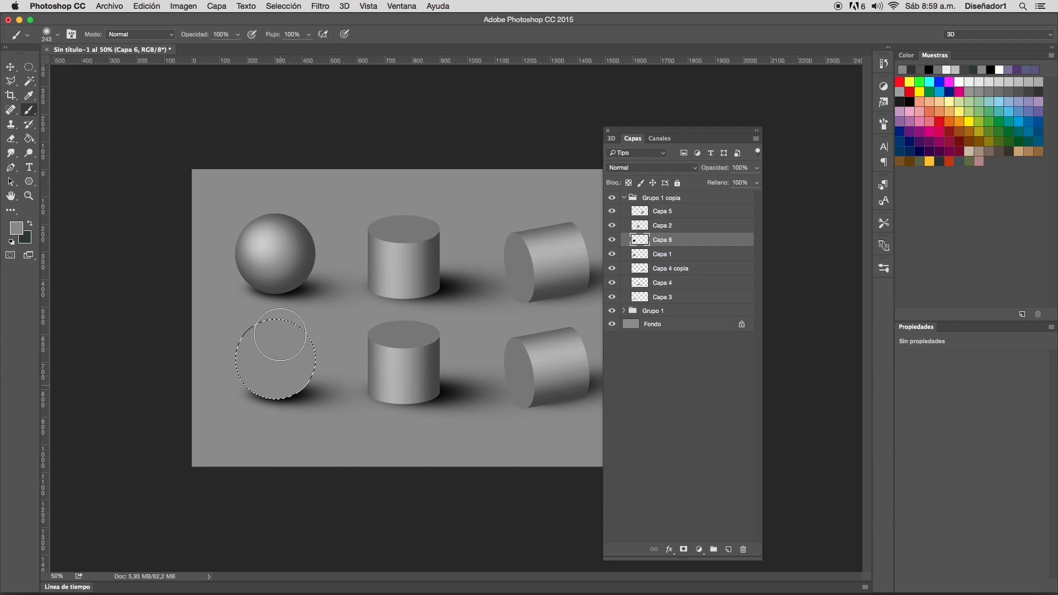
- Paint a near-black ellipse over the sphere's upper part with a flattened 275 px brush, and cover its interior with dark gray
left_click(29, 196)
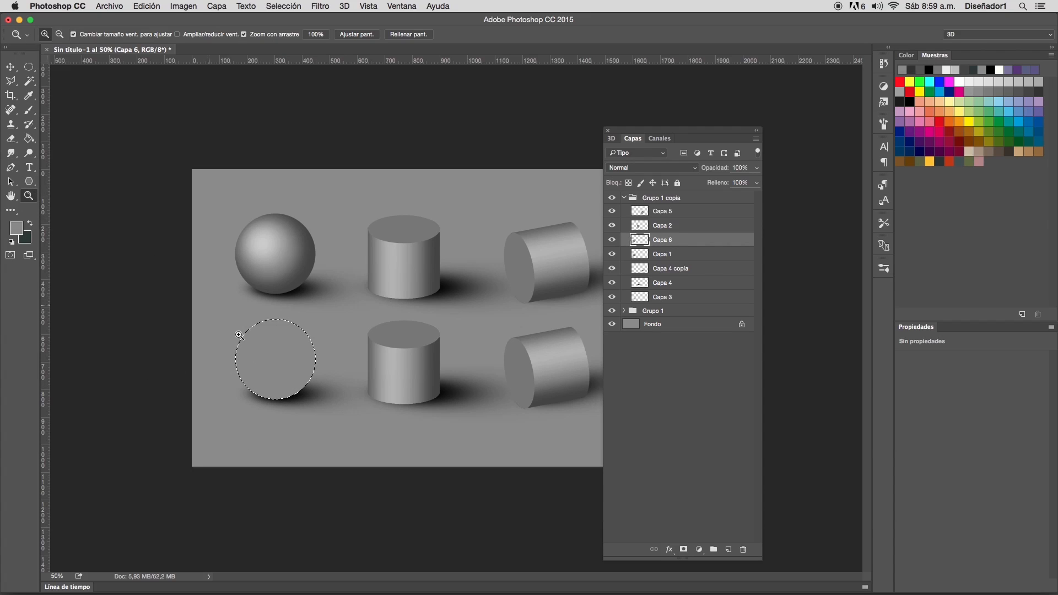
left_click(279, 387)
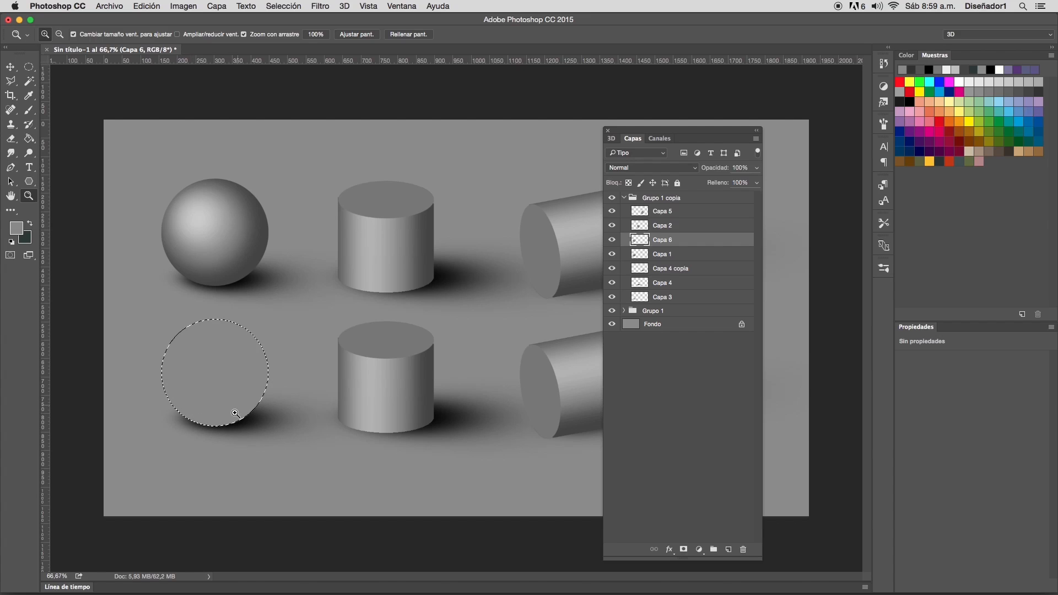
left_click(29, 109)
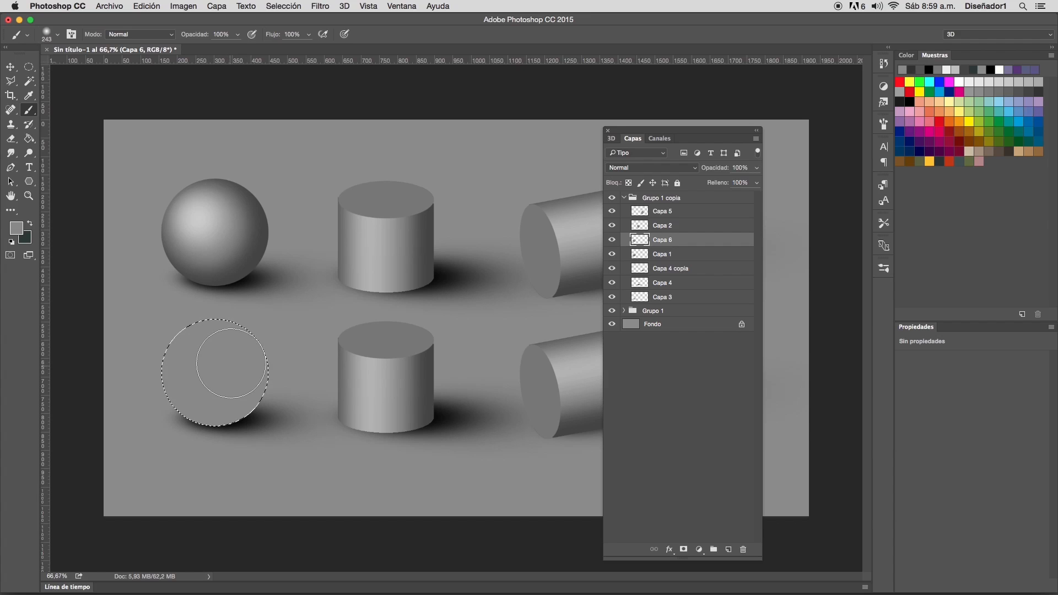
right_click(298, 284)
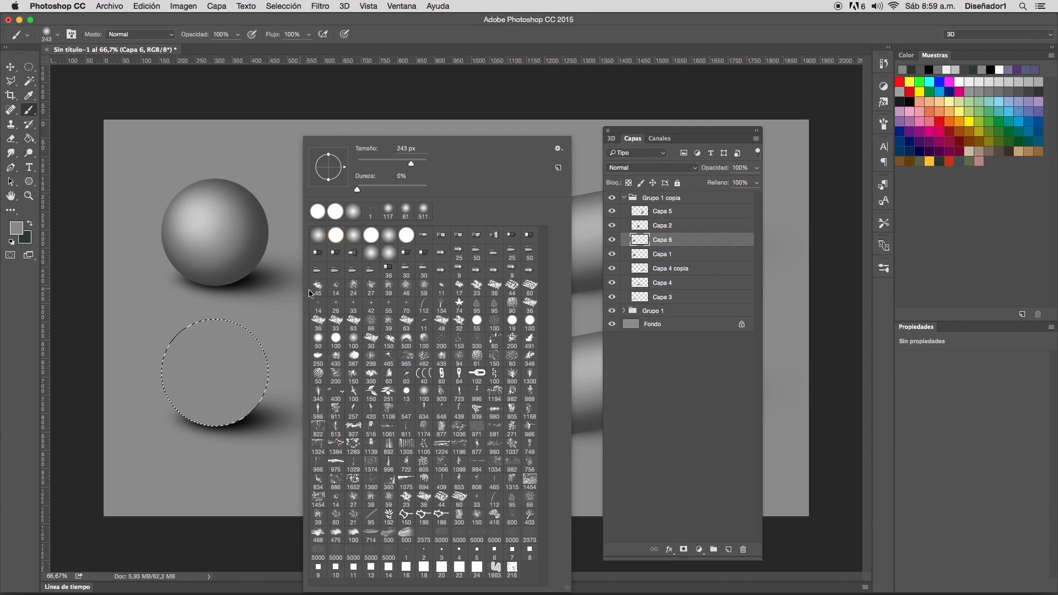
left_click(376, 193)
left_click_drag(329, 153, 332, 160)
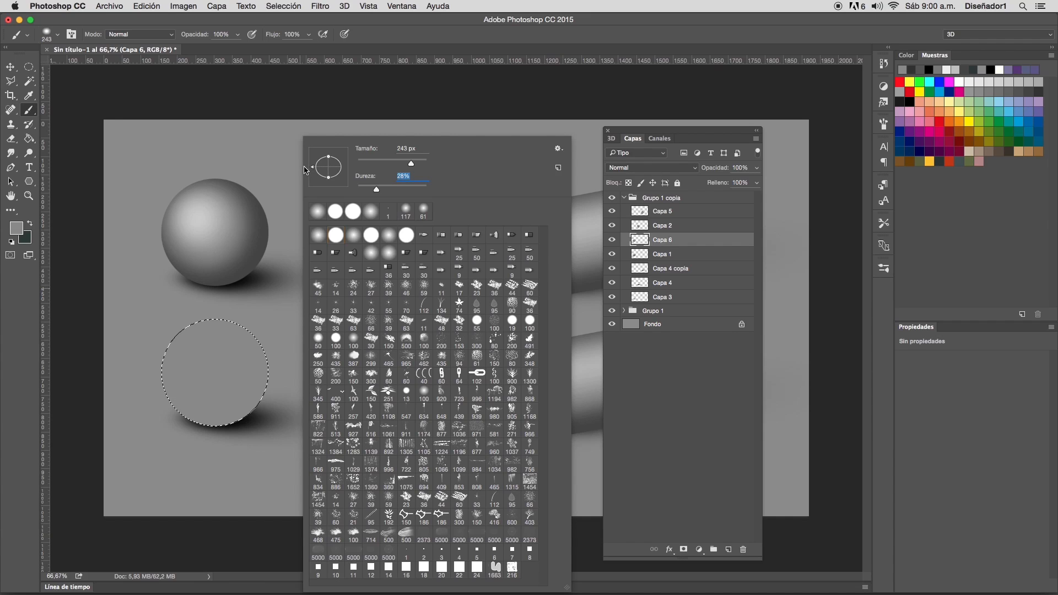
key("Escape")
left_click(902, 94)
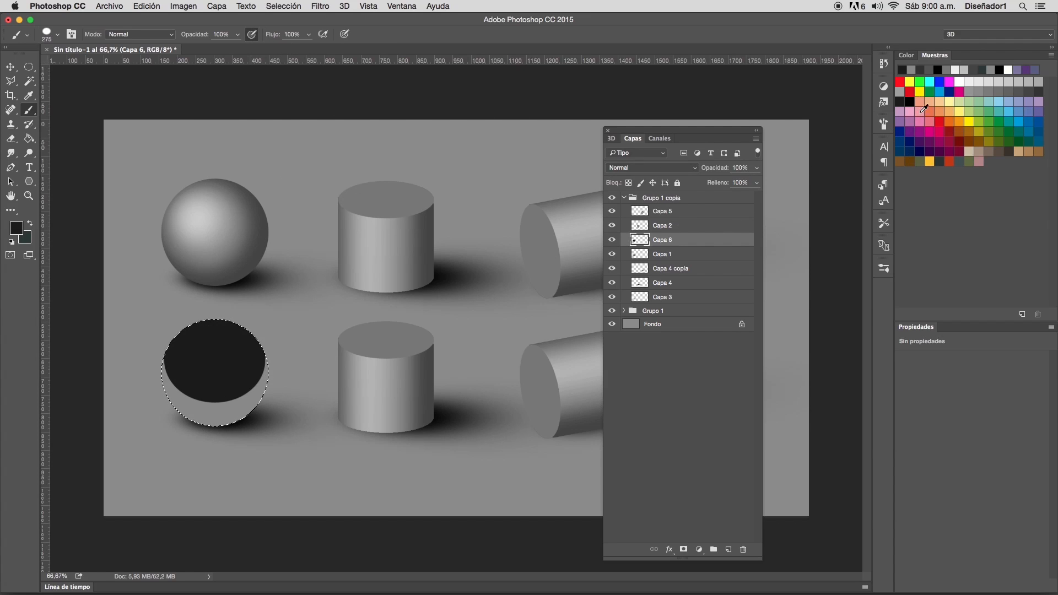
left_click(1039, 91)
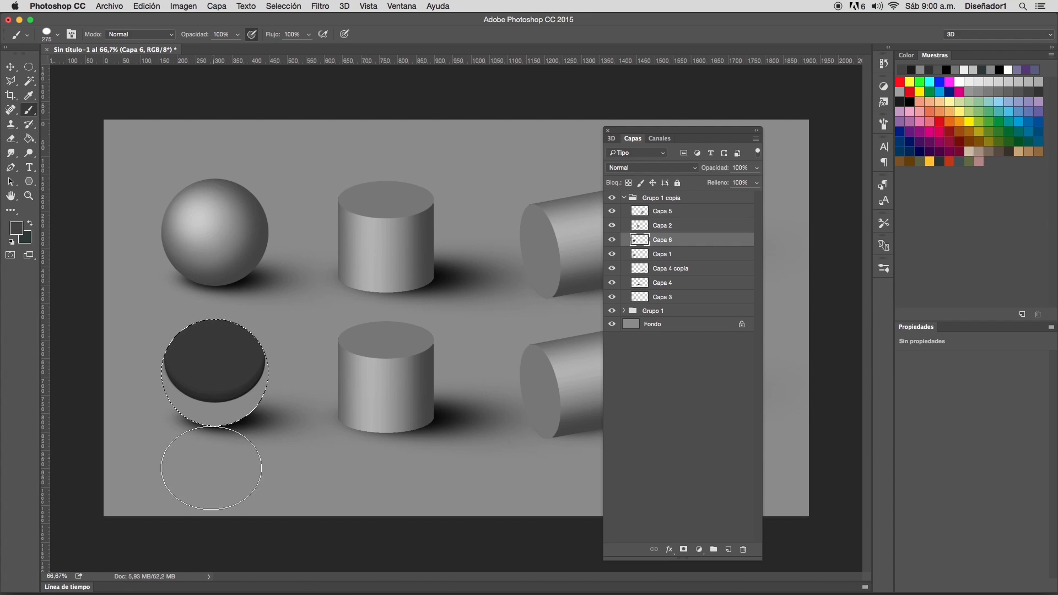
- Shade the sphere's lower rim in near-black sampled from its shadow, using a soft round 45 px brush with 0% hardness
left_click(29, 196)
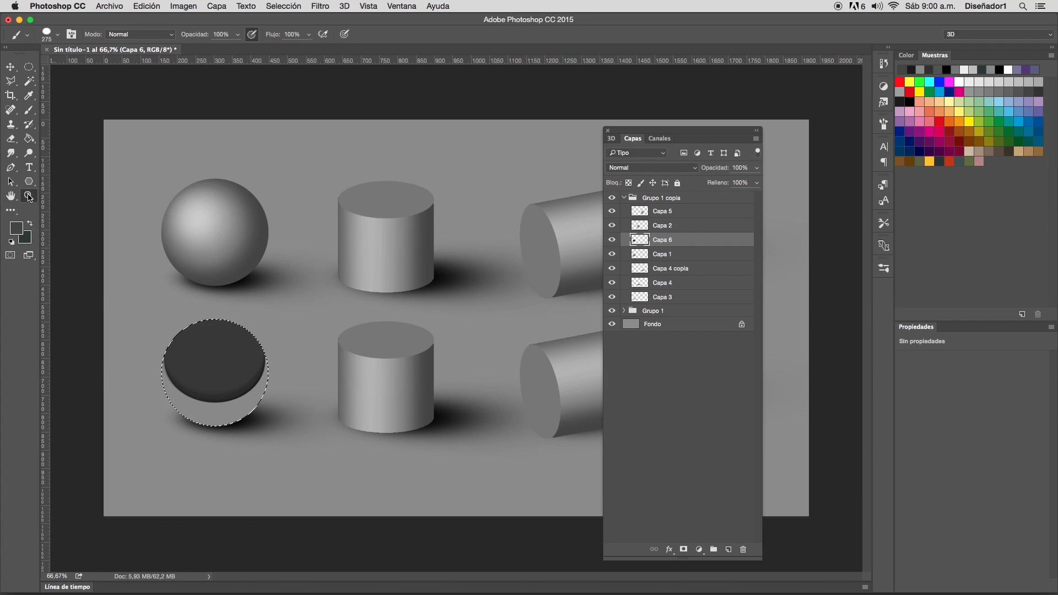
left_click(233, 385)
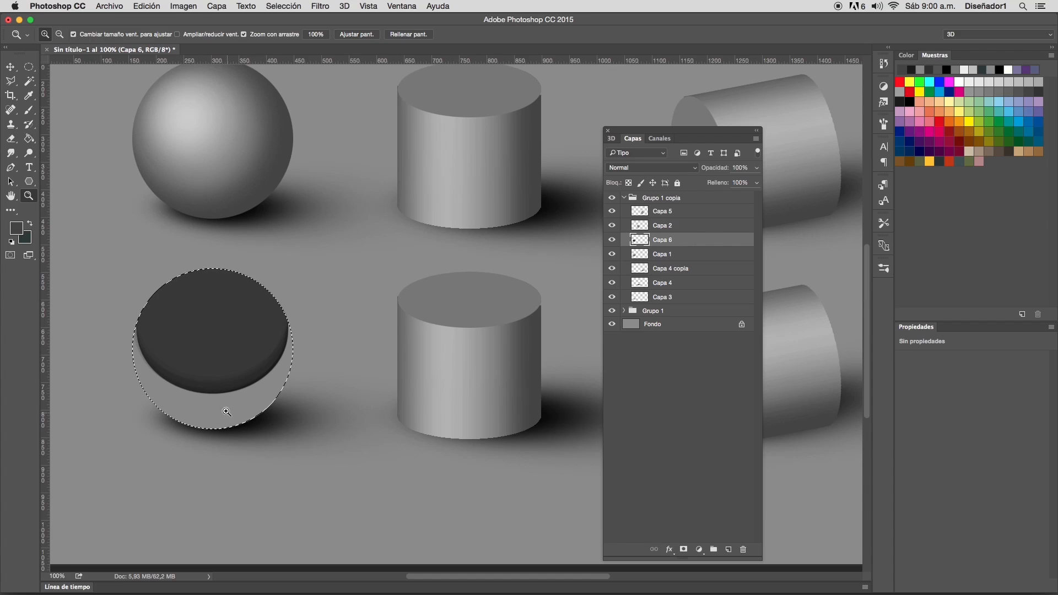
left_click(29, 110)
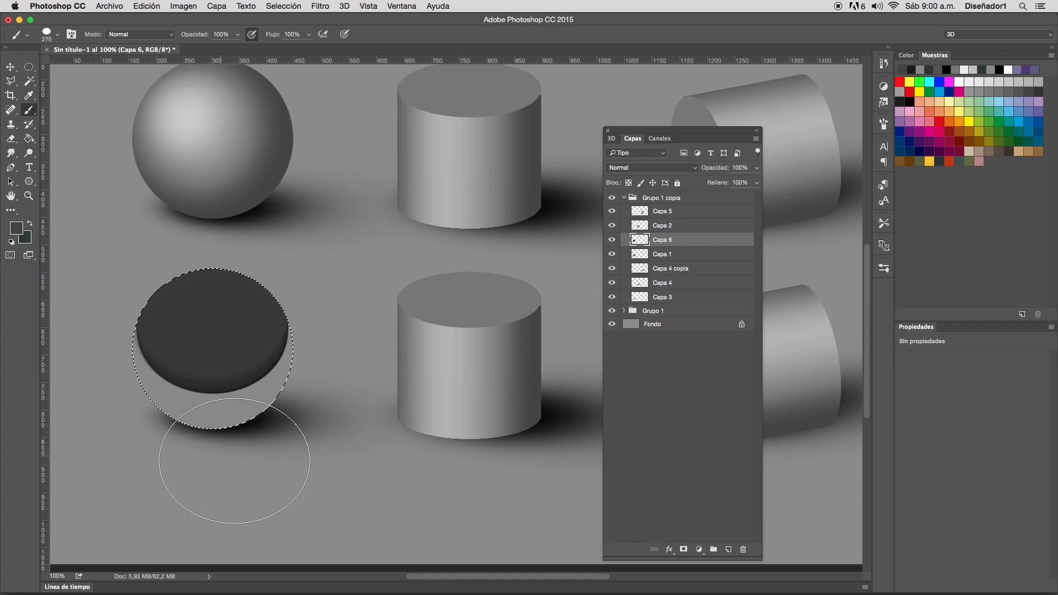
right_click(369, 218)
left_click(393, 241)
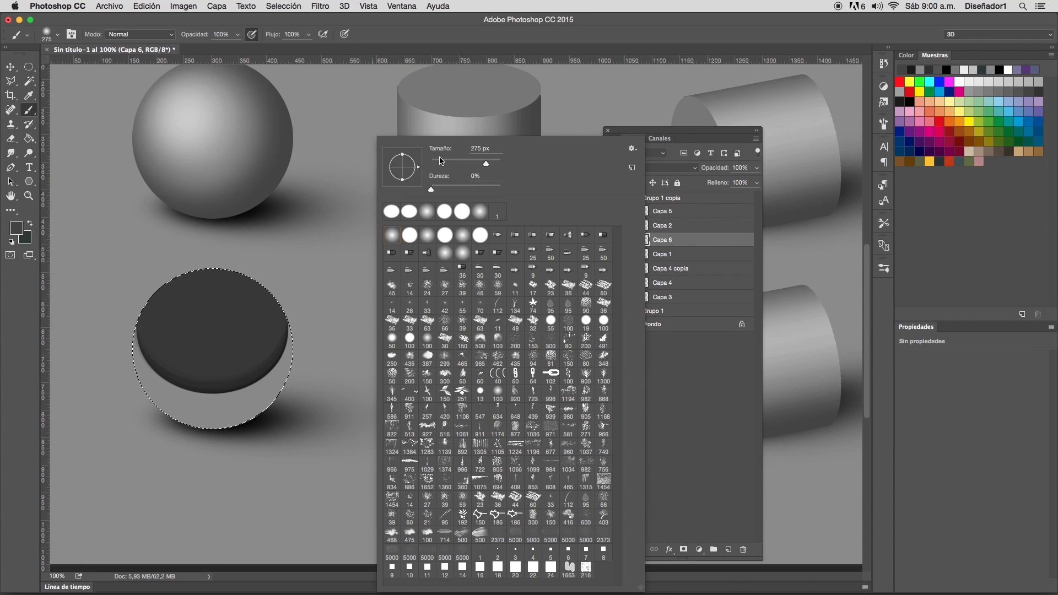
left_click_drag(445, 163, 447, 163)
key("Return")
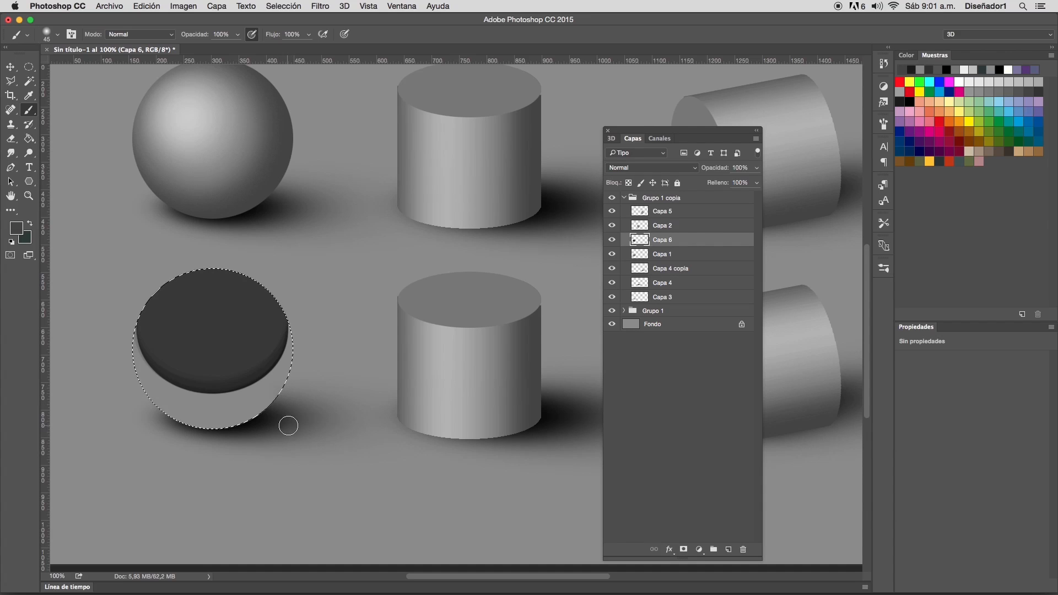
left_click(264, 418, "alt")
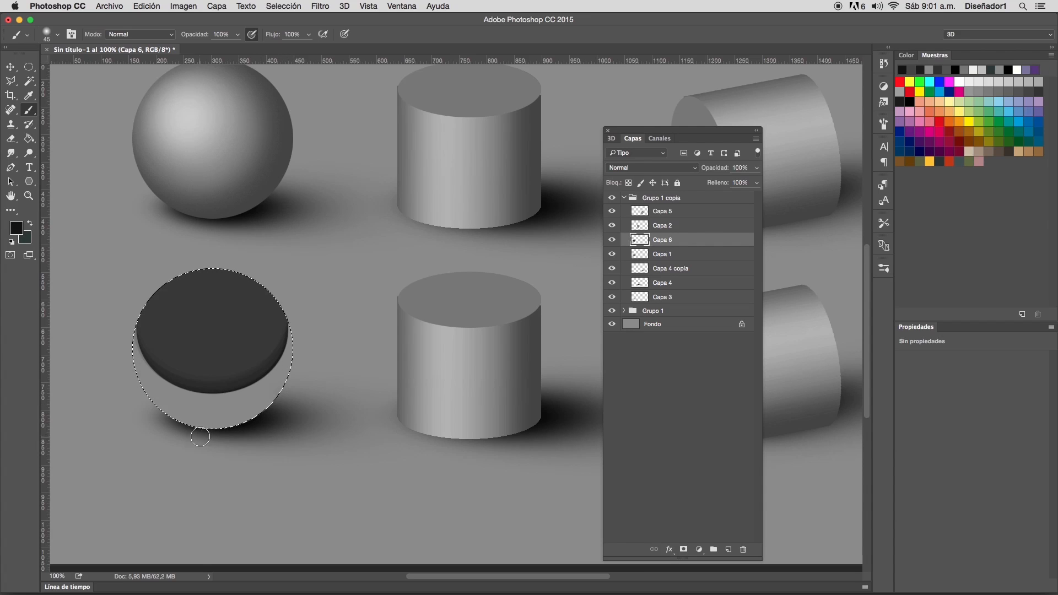
right_click(321, 355)
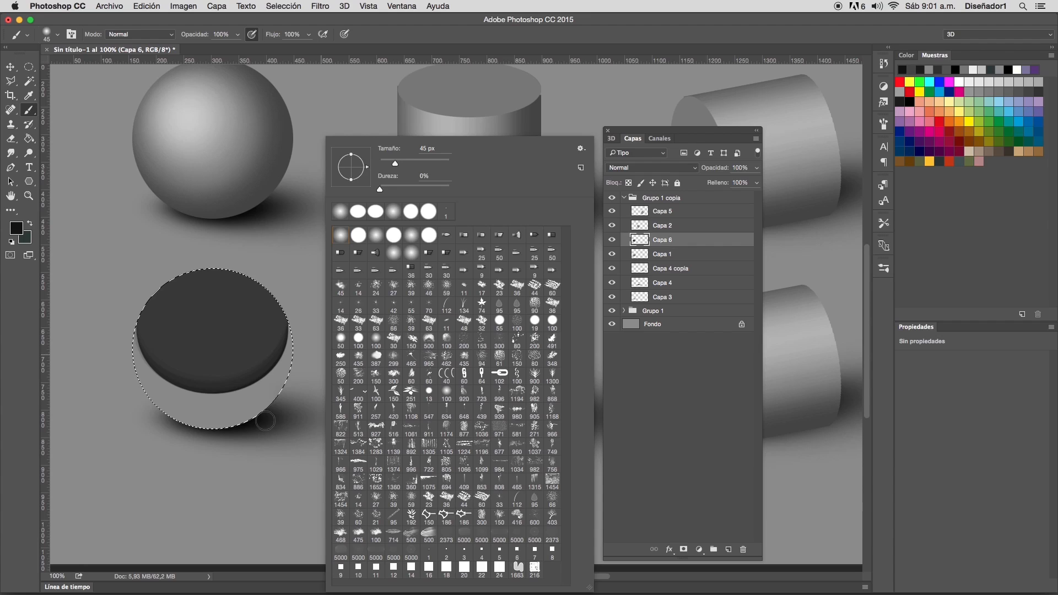
left_click(258, 439)
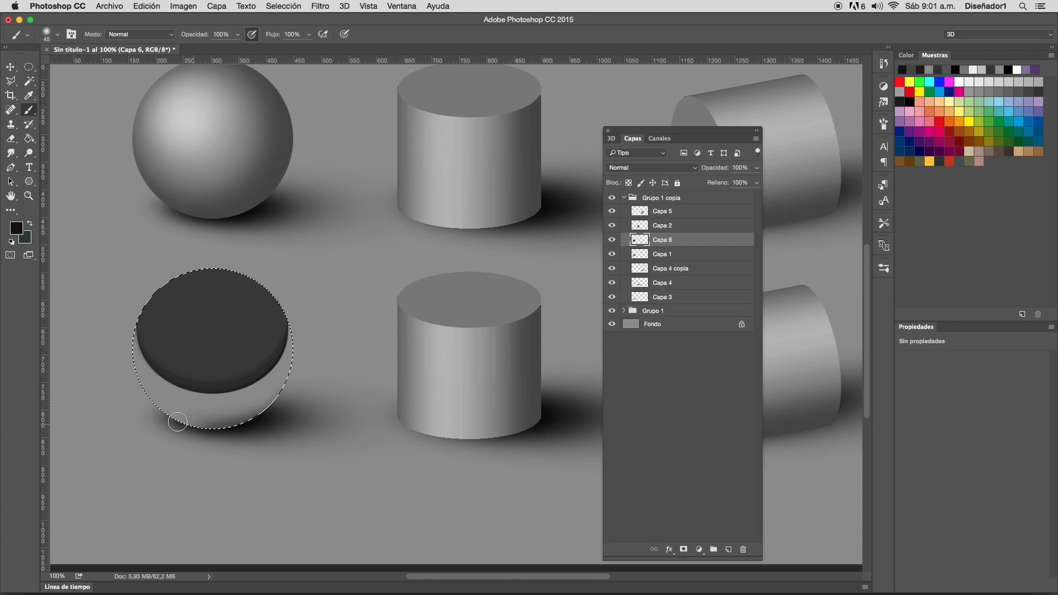
- Darken the edges of the sphere's lower gray area with black, using a soft brush enlarged to 187 px
right_click(321, 352)
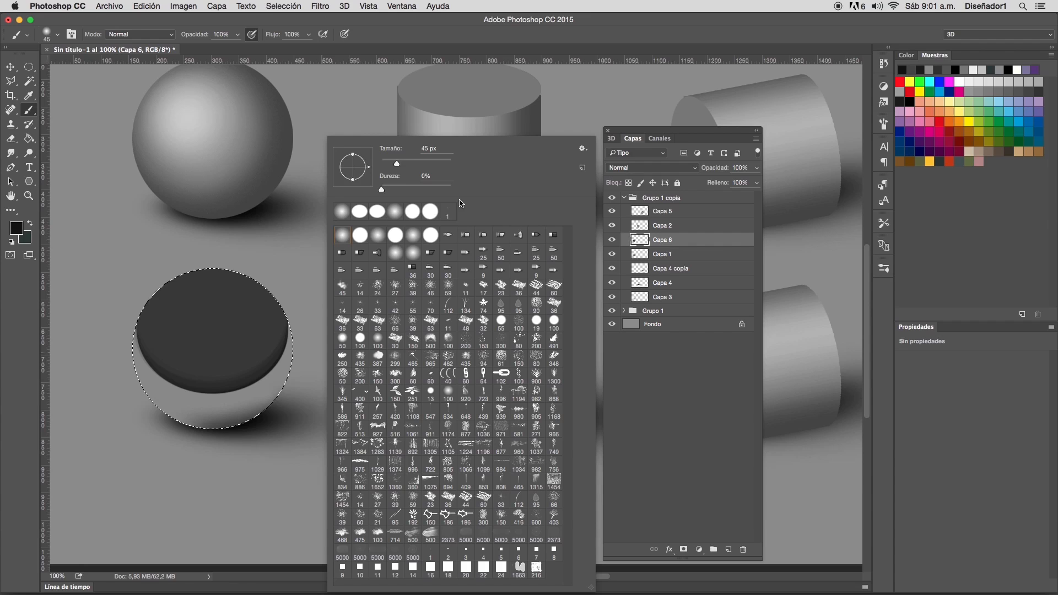
left_click(432, 165)
left_click(915, 98)
left_click(915, 98)
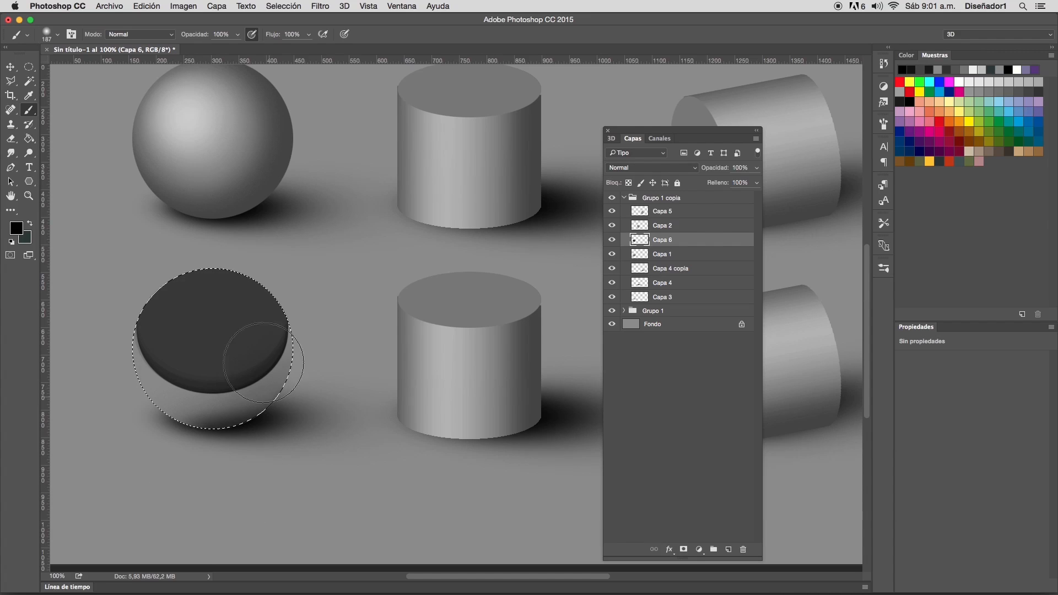
- Reduce the brush to 45 px and deepen the black shading along the sphere's bottom edge
right_click(333, 263)
left_click_drag(409, 161, 147, 427)
left_click(402, 163)
left_click(406, 163)
left_click(156, 412)
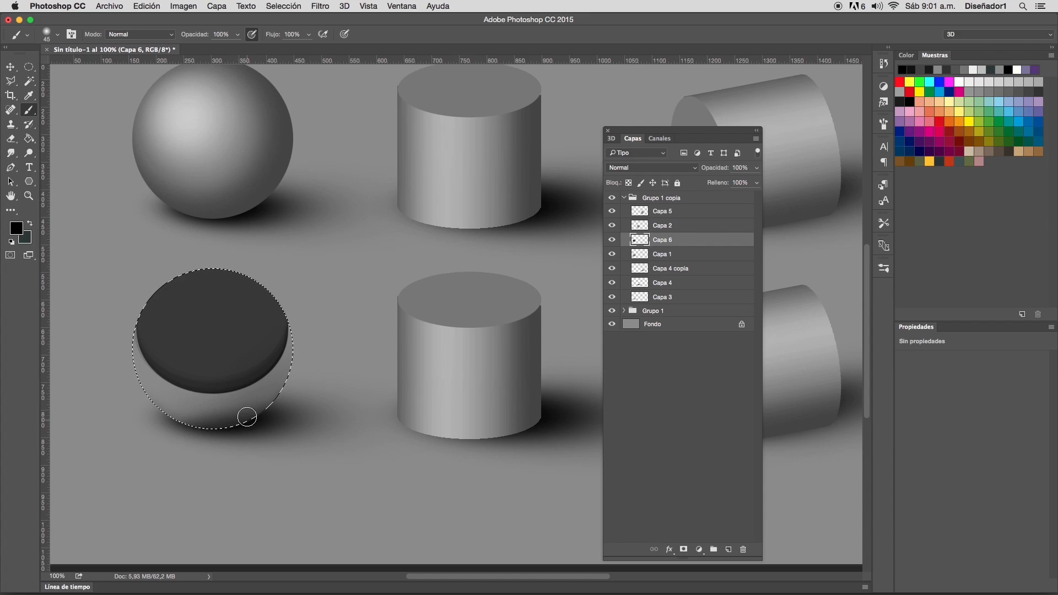
- Paint a round white highlight on the sphere's dark upper area with a 59 px brush at 100% hardness
left_click(960, 81)
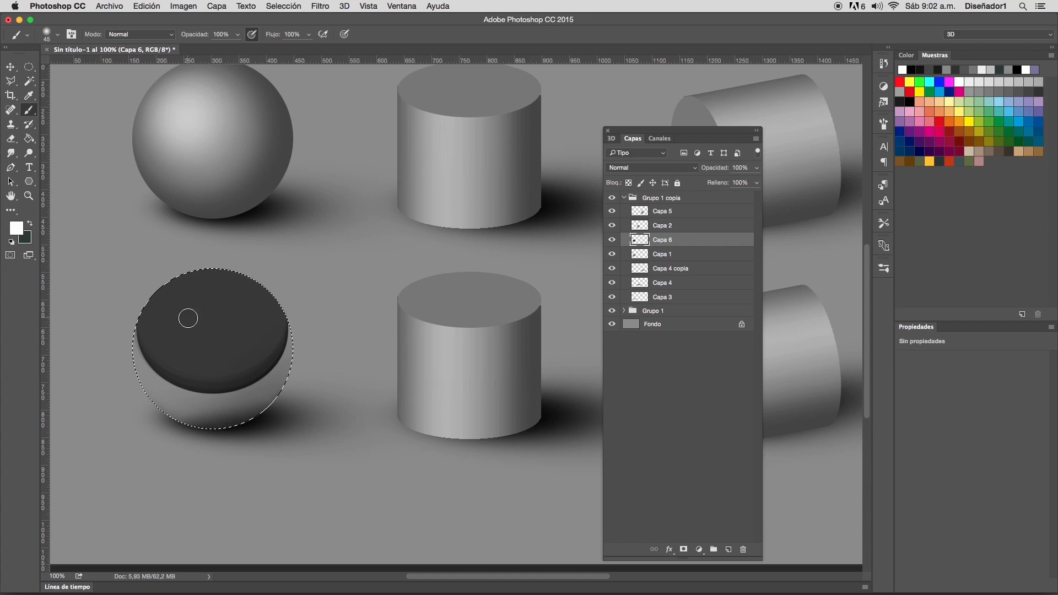
right_click(279, 354)
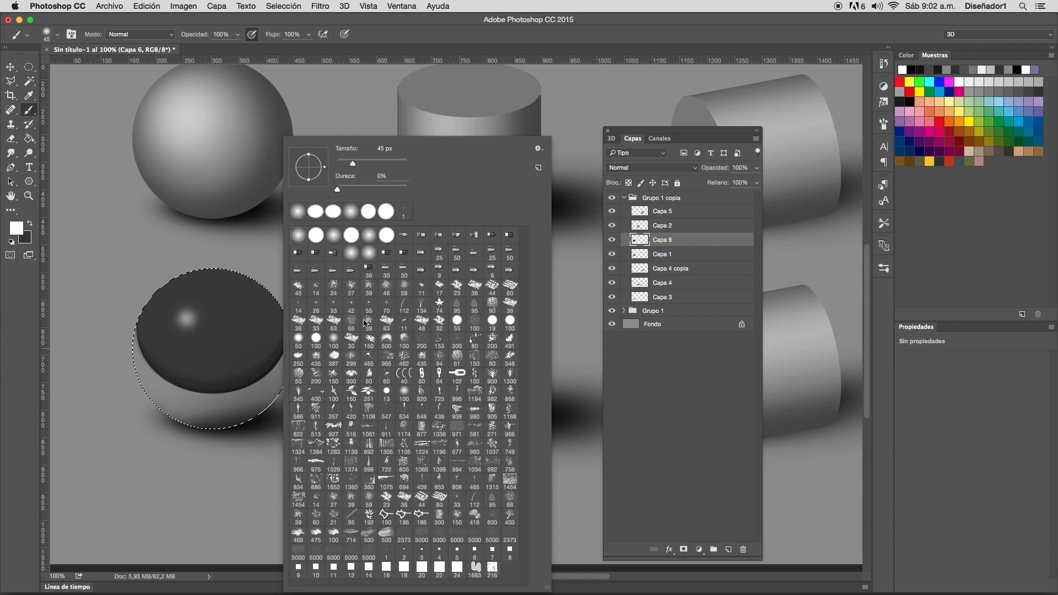
left_click(408, 189)
left_click_drag(358, 165, 360, 164)
key("Return")
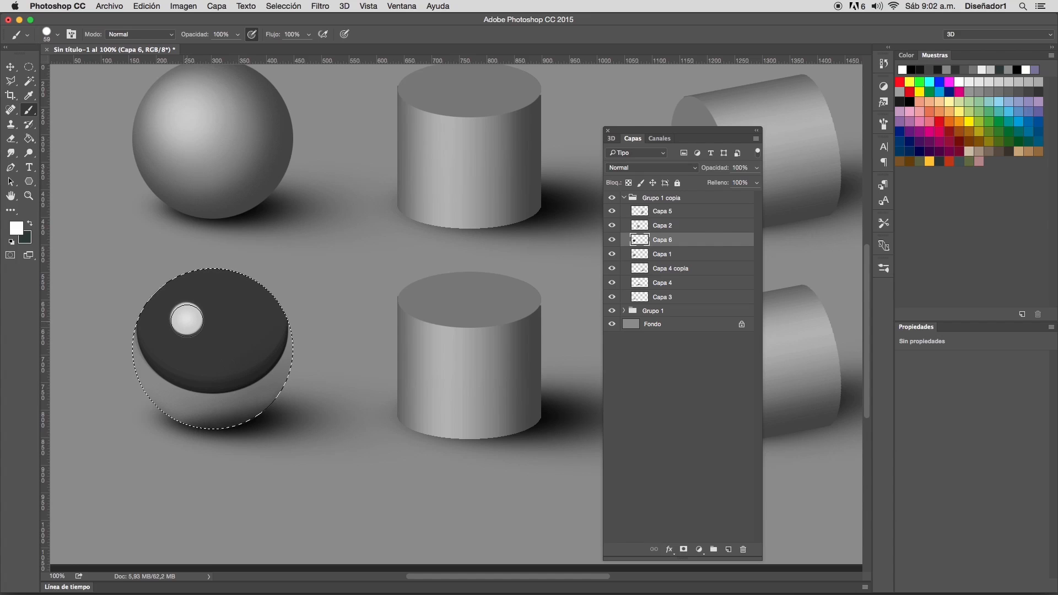
- Paint soft black vertical streaks above and below the sphere's round highlight, using a 25 px brush at 20% hardness
right_click(299, 303)
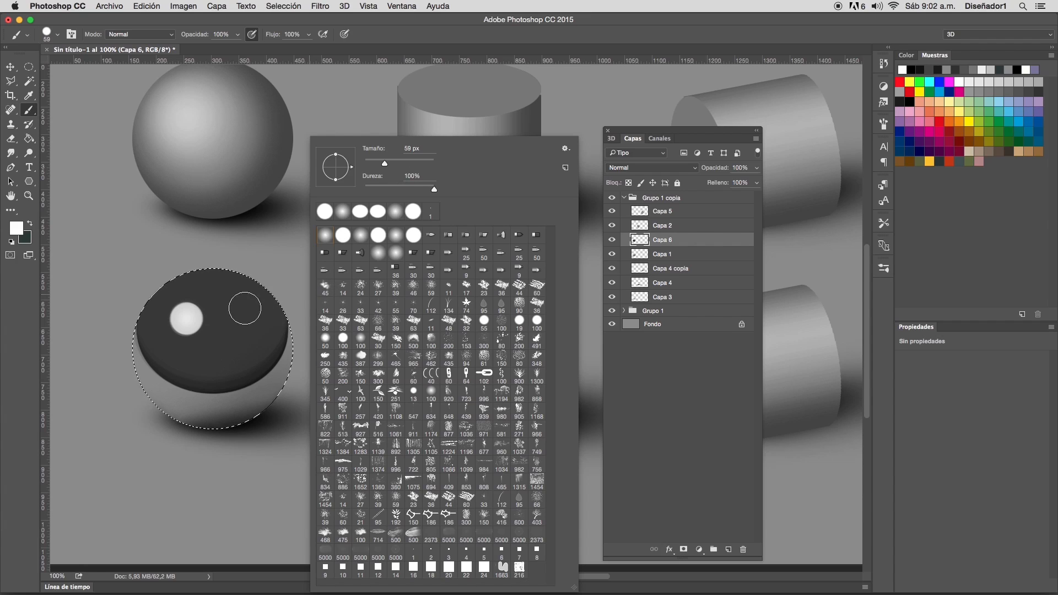
left_click_drag(414, 189, 381, 190)
left_click_drag(379, 191, 378, 190)
left_click(910, 101)
right_click(206, 345)
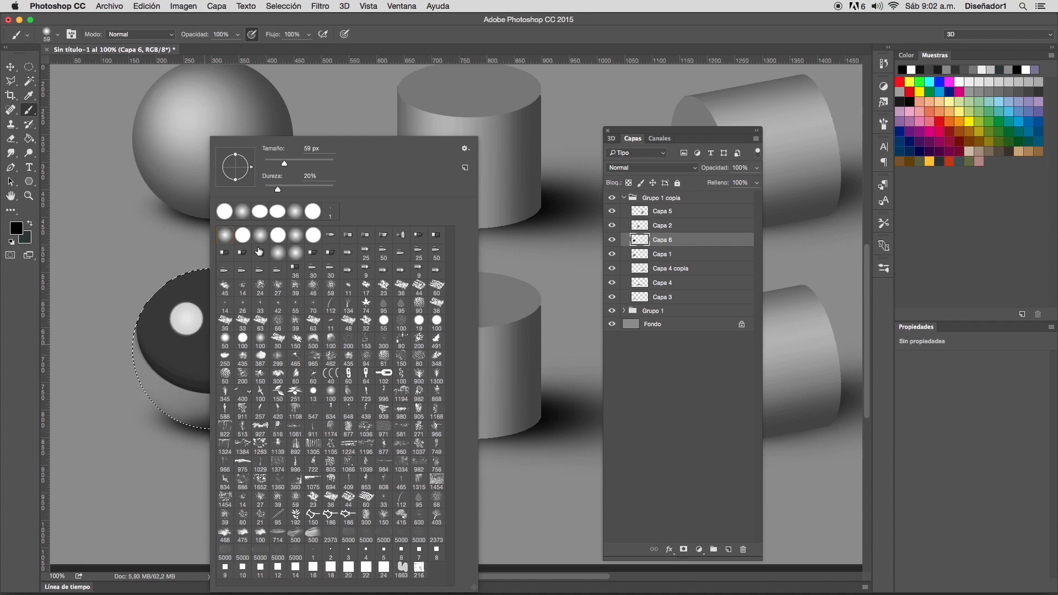
left_click_drag(284, 164, 272, 164)
left_click(137, 255)
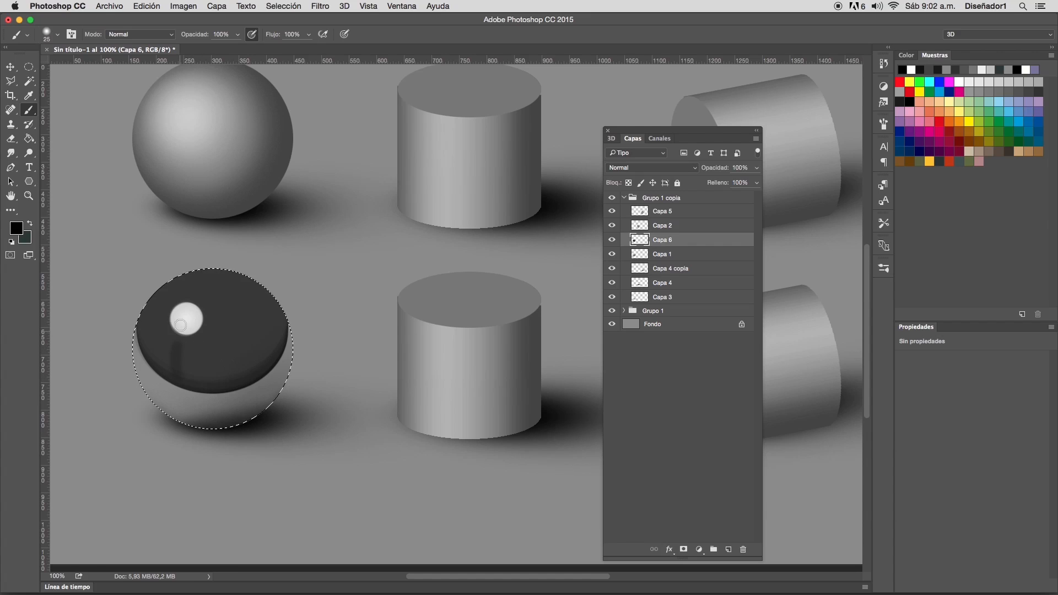
left_click_drag(180, 273, 193, 324)
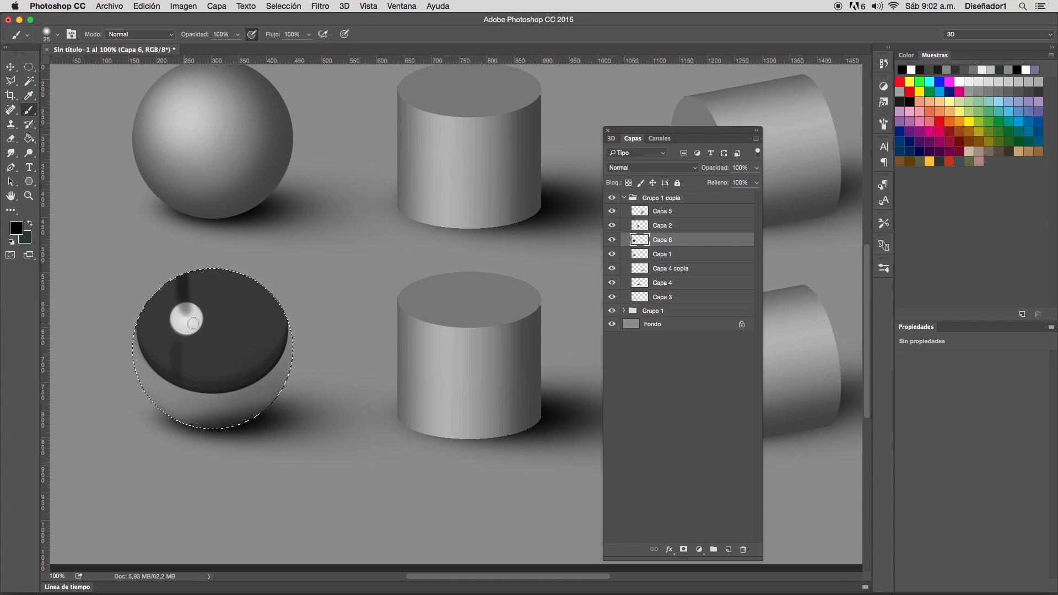
- Raise the brush hardness to 100% and paint darker reflection shapes across the sphere's dark gray area
right_click(233, 312)
left_click_drag(344, 190, 391, 190)
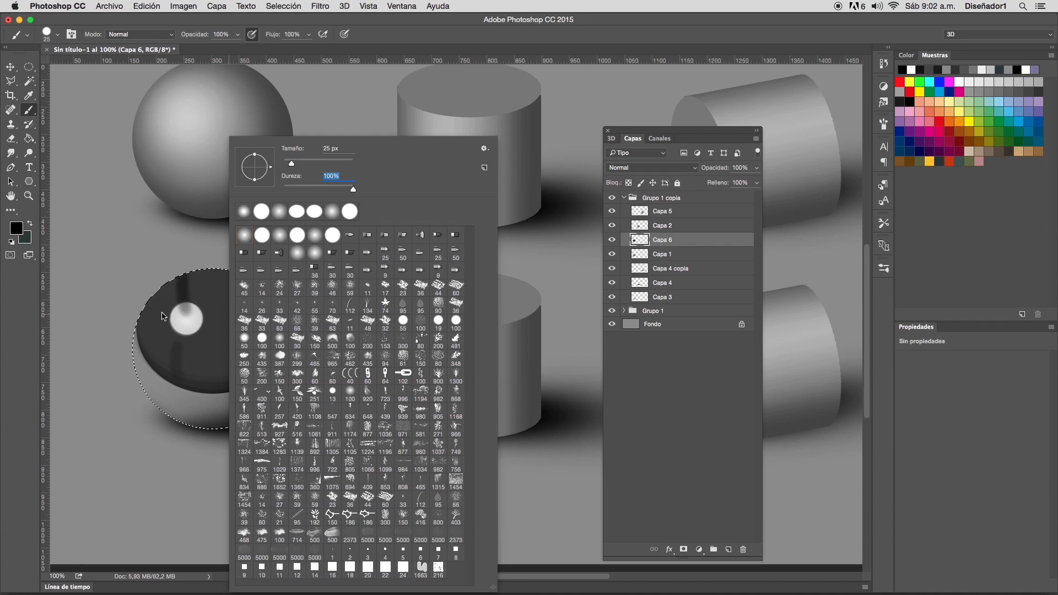
left_click(162, 259)
mouse_move(184, 269)
left_mouse_down()
mouse_move(175, 374)
mouse_move(186, 338)
mouse_move(192, 355)
mouse_move(227, 357)
mouse_move(235, 336)
mouse_move(256, 365)
mouse_move(249, 332)
mouse_move(260, 277)
mouse_move(248, 319)
left_mouse_up()
left_click_drag(168, 280, 188, 335)
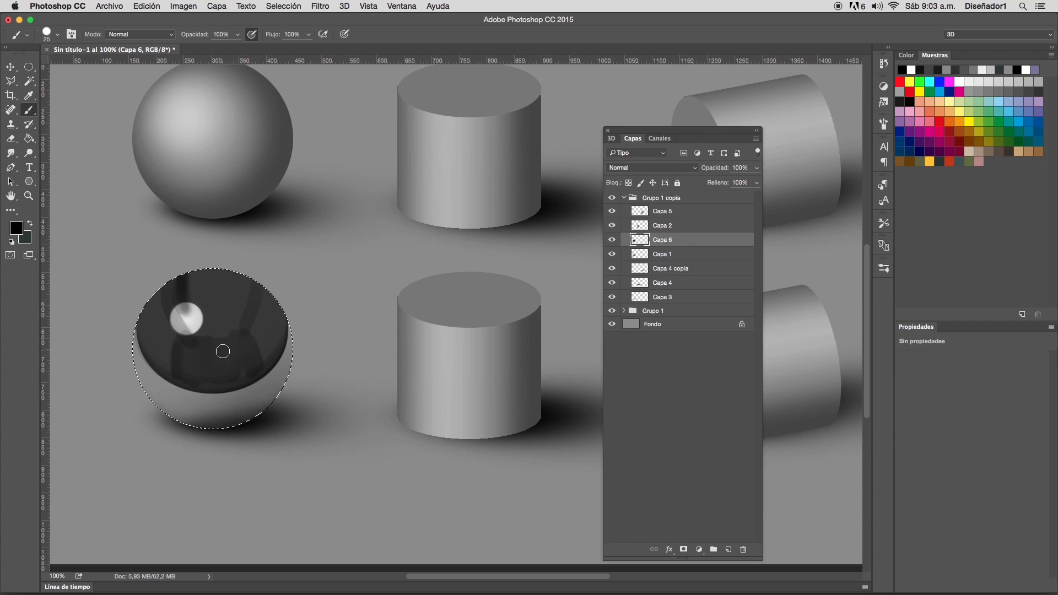
- Blend the sphere's dark reflections with sampled dark grays, brushing partly over the round highlight
left_click(217, 367, "alt")
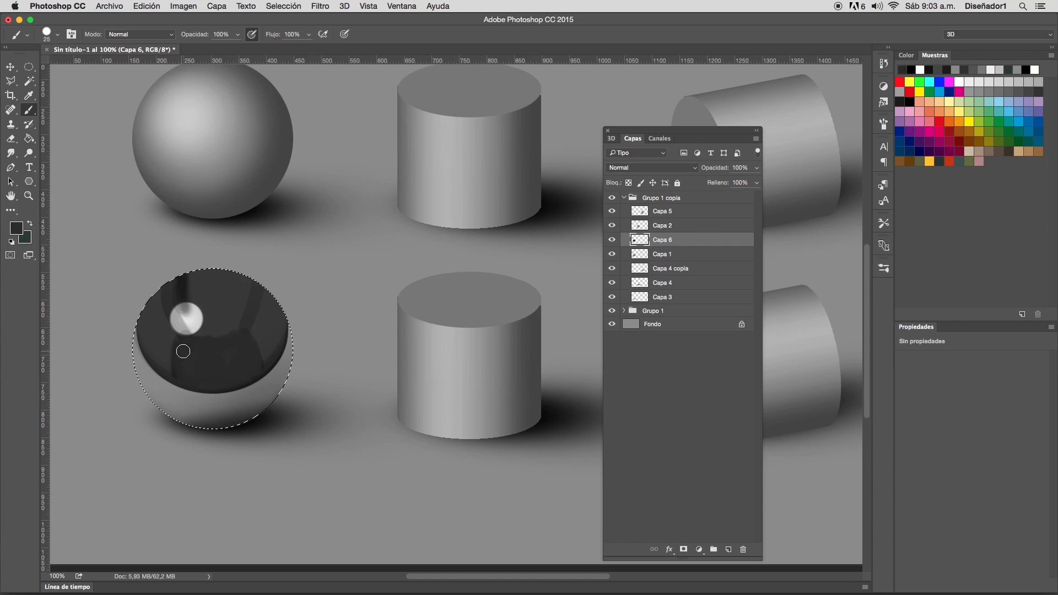
left_click(229, 298, "alt")
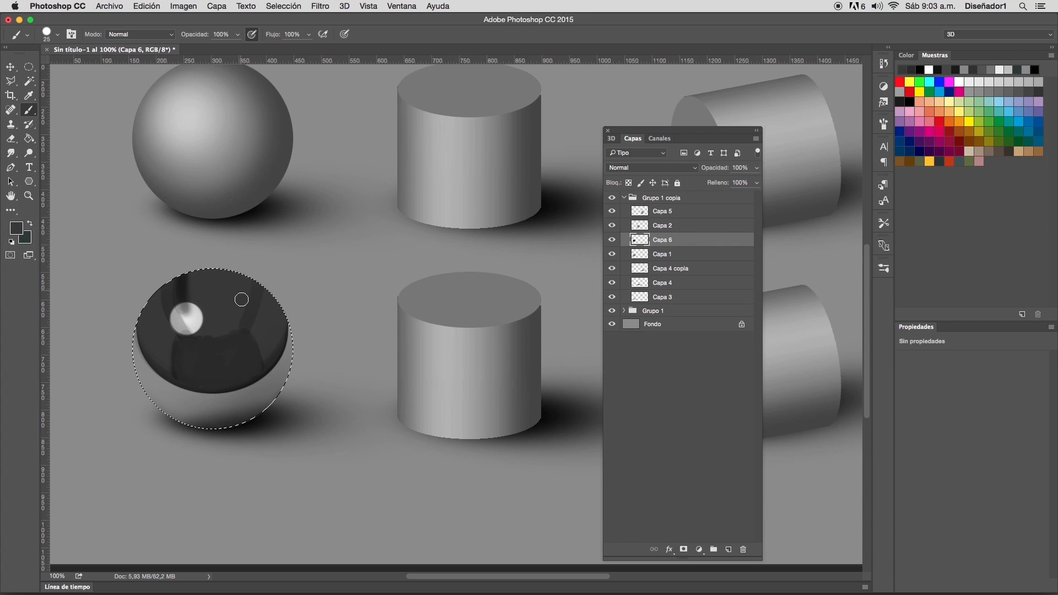
left_click(251, 300, "alt")
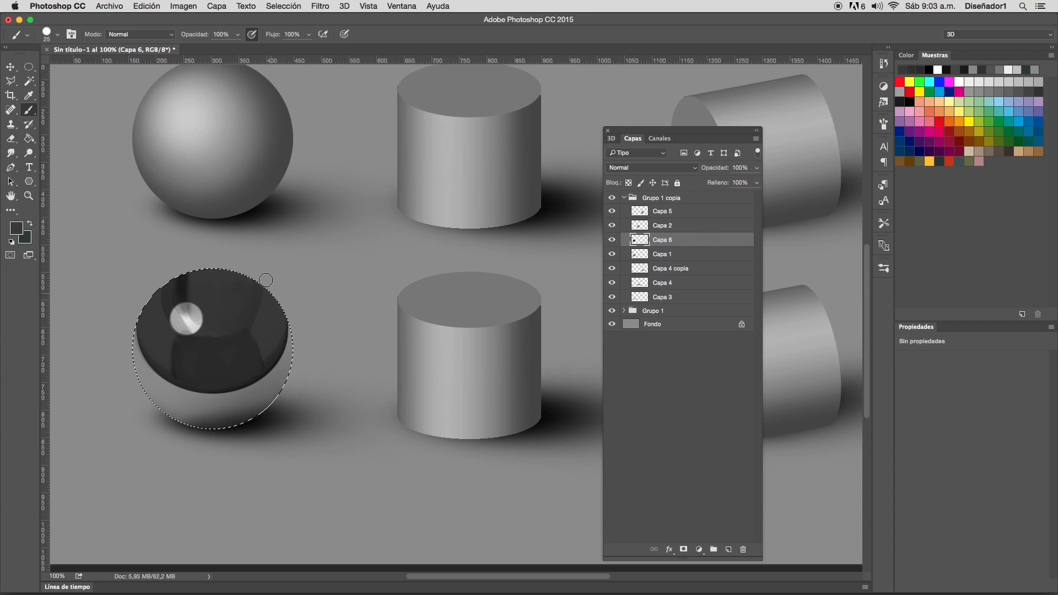
left_click(248, 305, "alt")
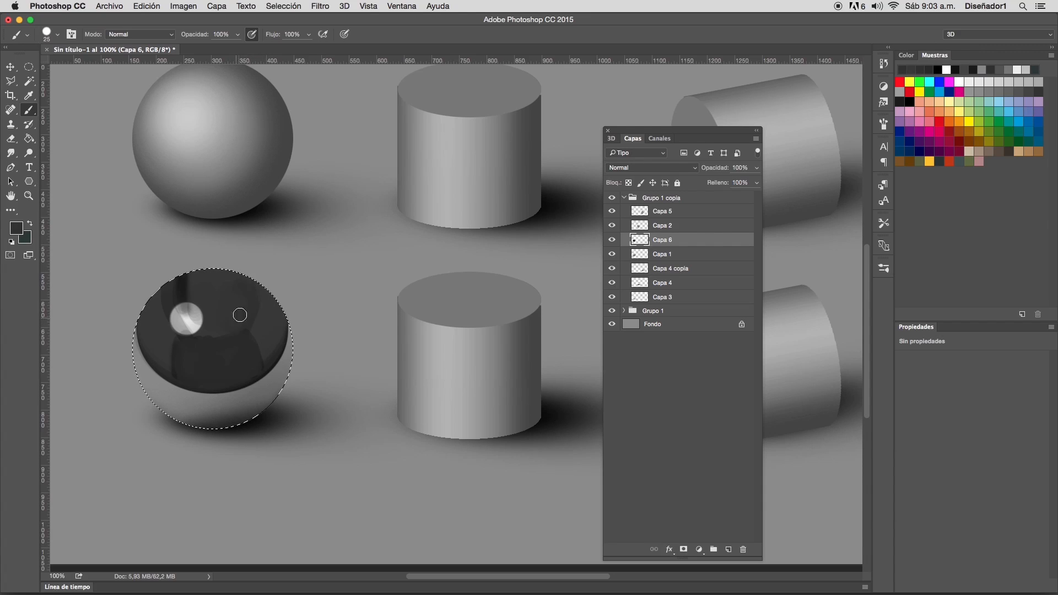
left_click_drag(196, 287, 186, 325)
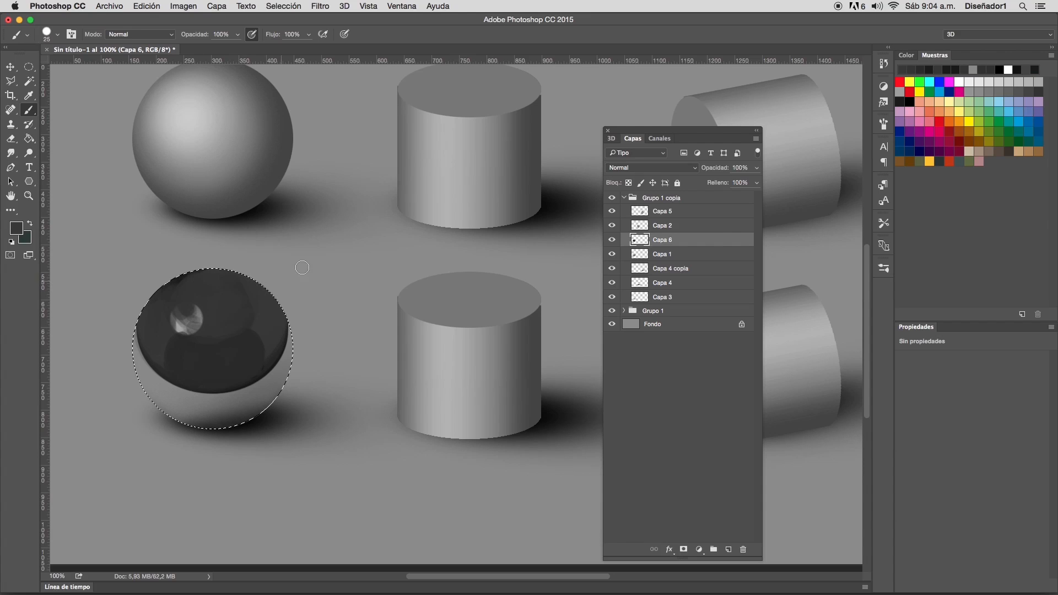
- Paint a curved black reflection in the lower right of the sphere's dark area, refining it with a 12 px brush
left_click(910, 101)
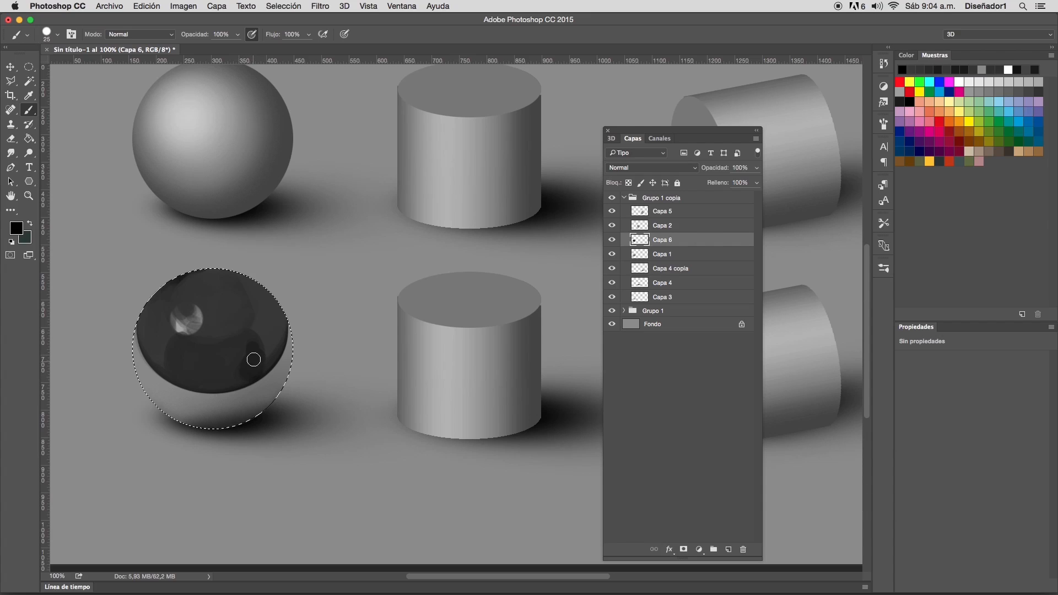
left_click_drag(237, 380, 252, 366)
right_click(254, 350)
left_click_drag(317, 164, 313, 164)
left_click(230, 245)
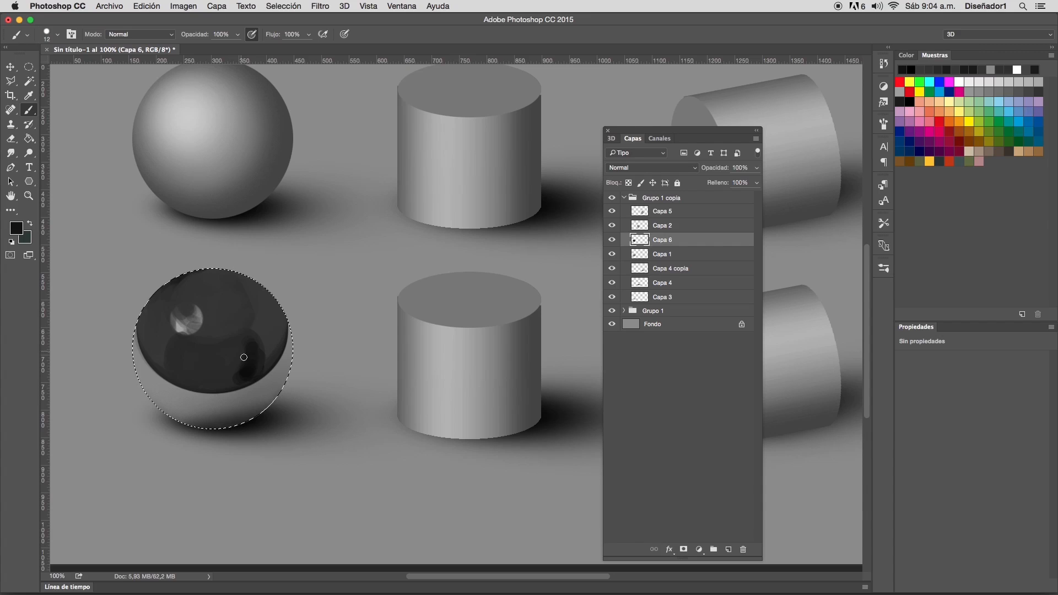
left_click_drag(251, 344, 255, 350)
- Repaint the sphere's round highlight in solid white with repeated dabs of a 55 px brush
left_click(960, 82)
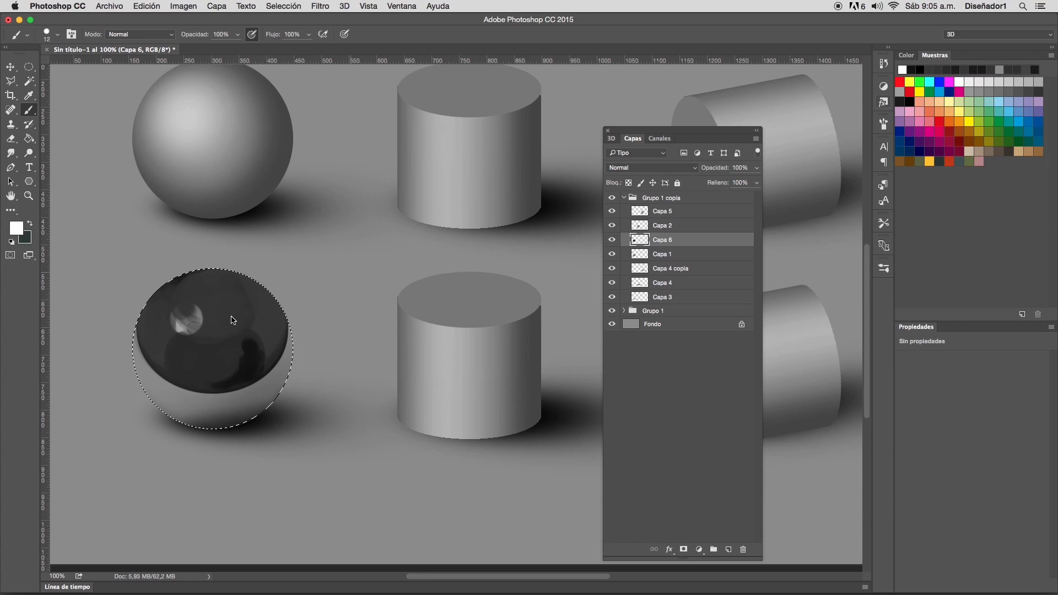
right_click(184, 324)
left_click_drag(258, 165, 263, 164)
left_click(177, 322)
right_click(186, 324)
left_click_drag(271, 166, 250, 164)
left_click(158, 266)
right_click(181, 322)
left_click_drag(249, 164, 267, 164)
left_click(161, 274)
left_click(187, 320)
left_click(189, 319)
left_click(189, 320)
left_click(188, 319)
left_click(188, 318)
left_click(188, 318)
left_click(188, 318)
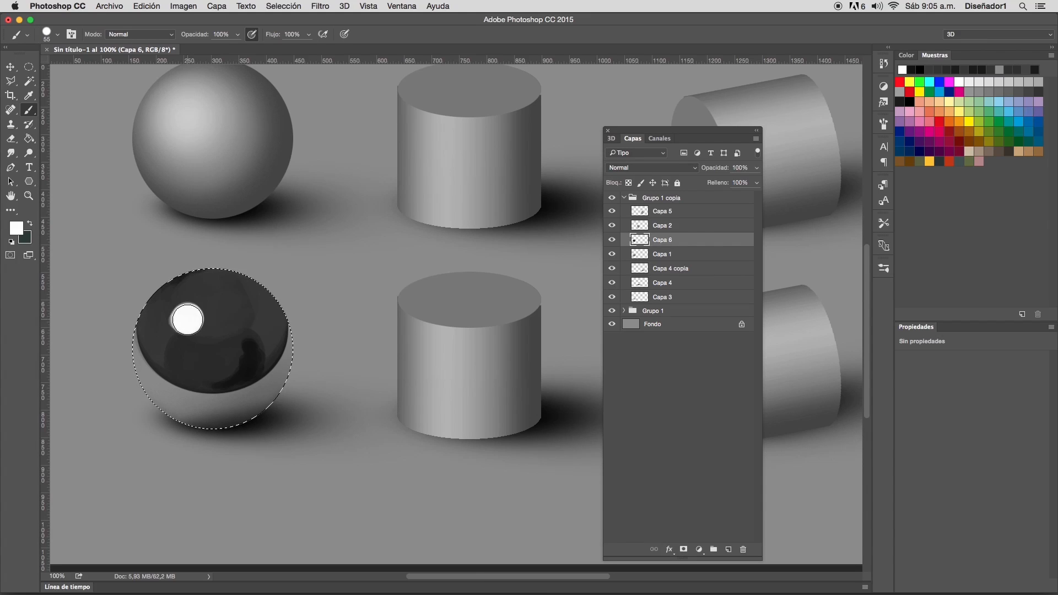
- Paint a slanted white highlight near the right edge of the sphere's dark area with a 12 px brush, and sample the surrounding dark gray
right_click(330, 257)
left_click_drag(408, 169, 390, 169)
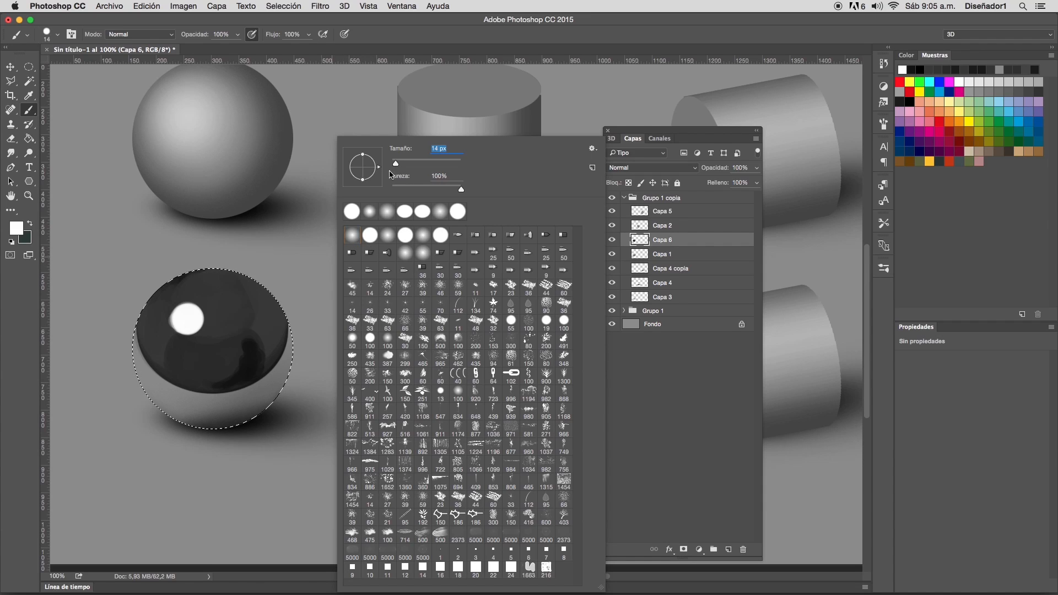
left_click_drag(263, 301, 262, 298)
right_click(303, 292)
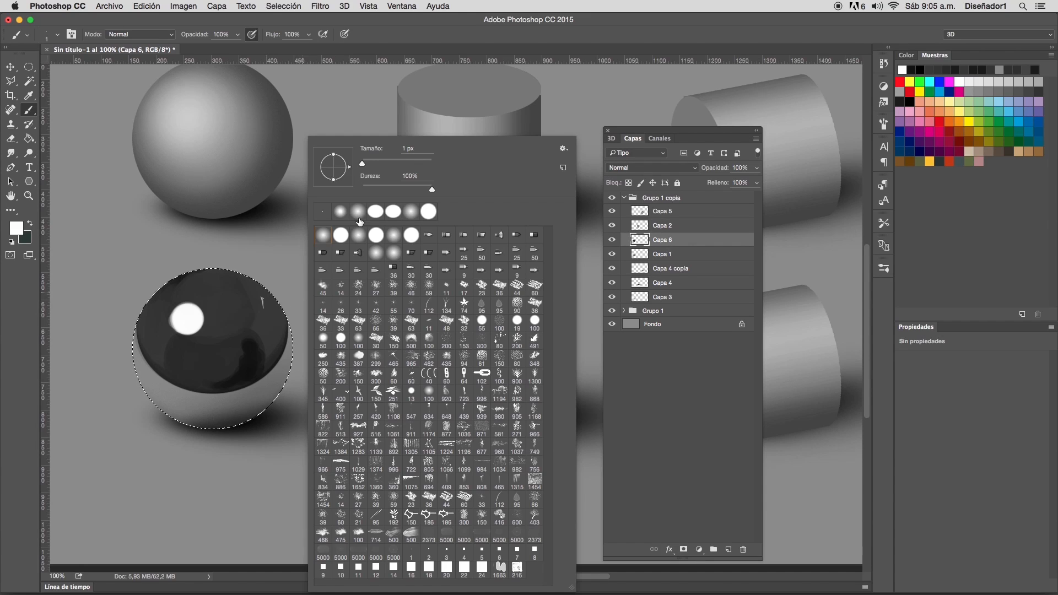
left_click_drag(362, 164, 366, 163)
left_click(265, 303)
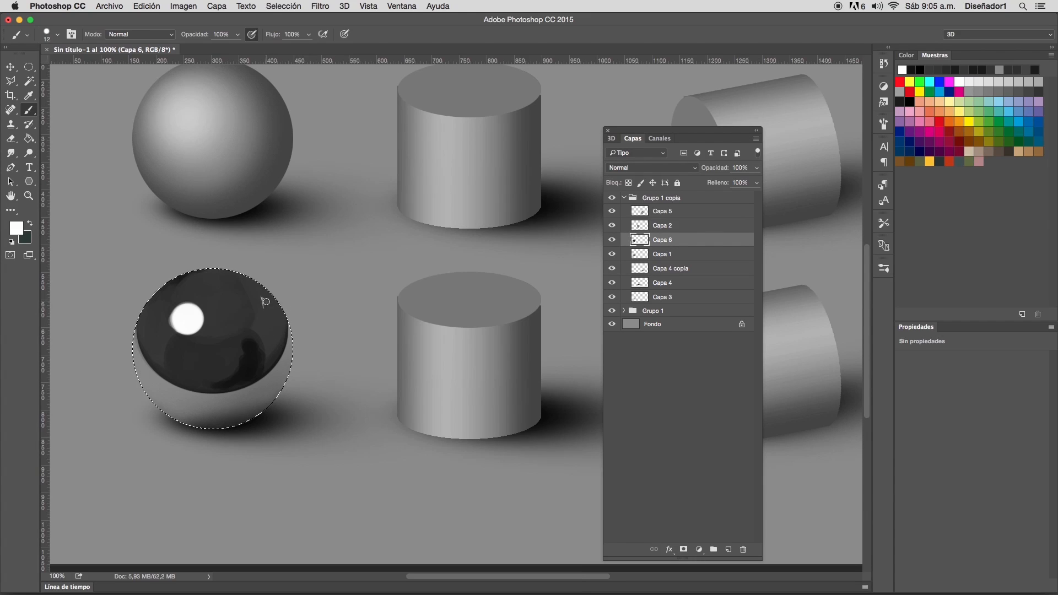
mouse_move(262, 301)
left_mouse_down()
mouse_move(276, 321)
mouse_move(263, 301)
mouse_move(276, 329)
mouse_move(265, 305)
mouse_move(270, 347)
mouse_move(260, 313)
mouse_move(277, 337)
mouse_move(251, 287)
left_mouse_up()
left_click(269, 332, "alt")
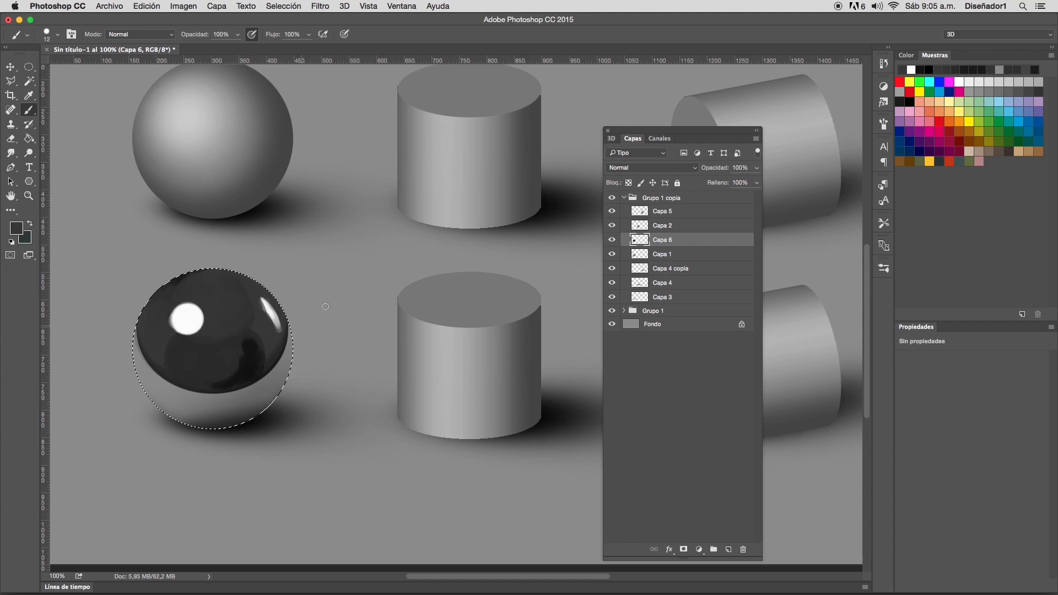
- Draw a thin white line along the curved black reflection with a 1 px brush, and refine it in sampled dark tones at 3 px
right_click(292, 333)
left_click_drag(361, 165, 263, 271)
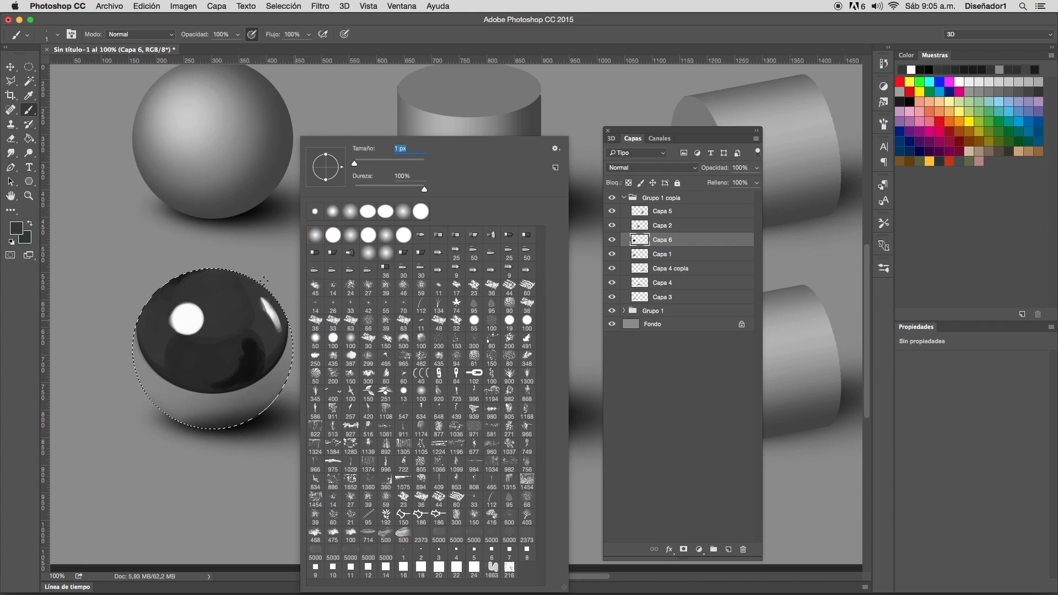
left_click(270, 311, "alt")
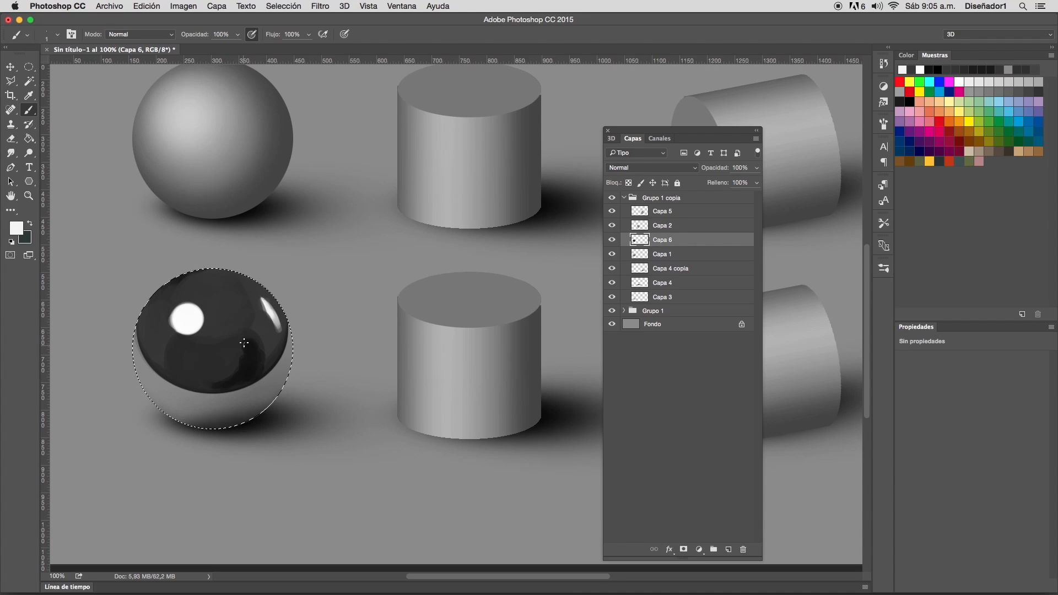
left_click_drag(245, 357, 242, 358)
left_click(259, 321, "alt")
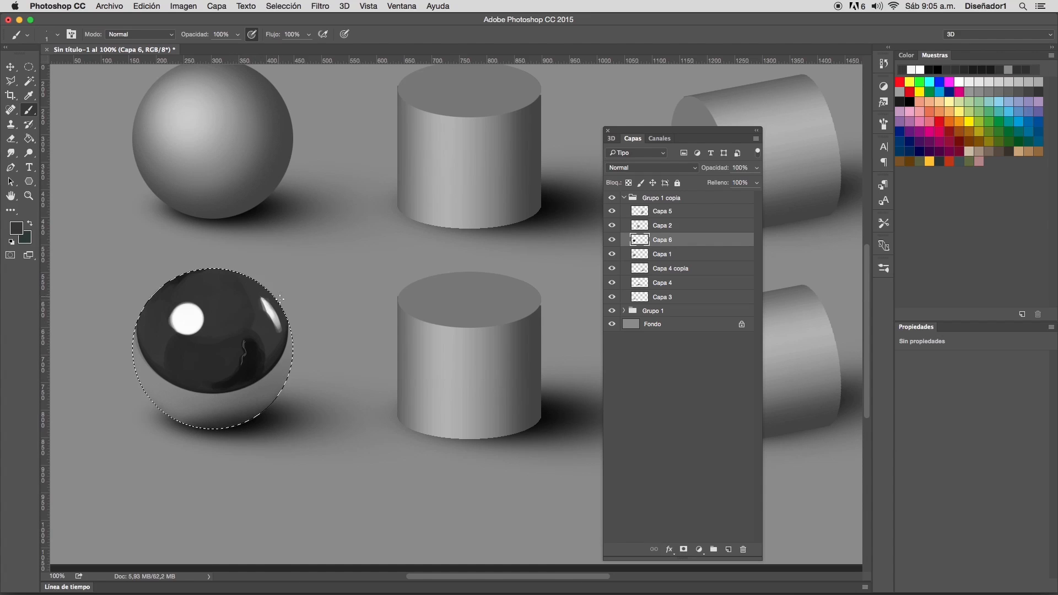
right_click(280, 300)
left_click_drag(390, 149, 302, 125)
type("3")
key("Return")
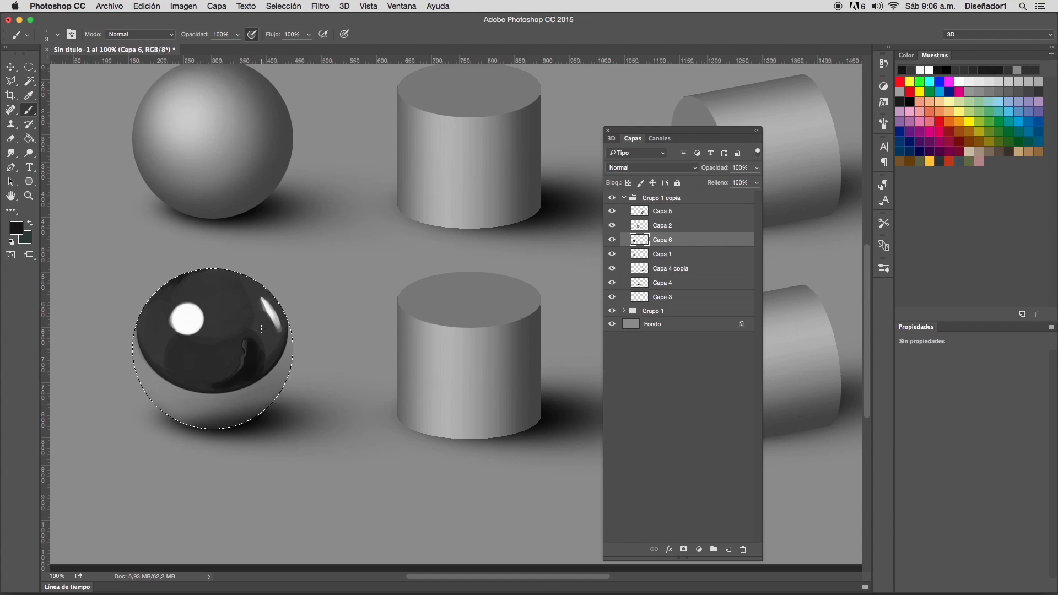
- Blend the curved black reflection into the sphere with a 20 px brush and repeatedly sampled dark tones
right_click(278, 138)
left_click_drag(338, 165, 341, 166)
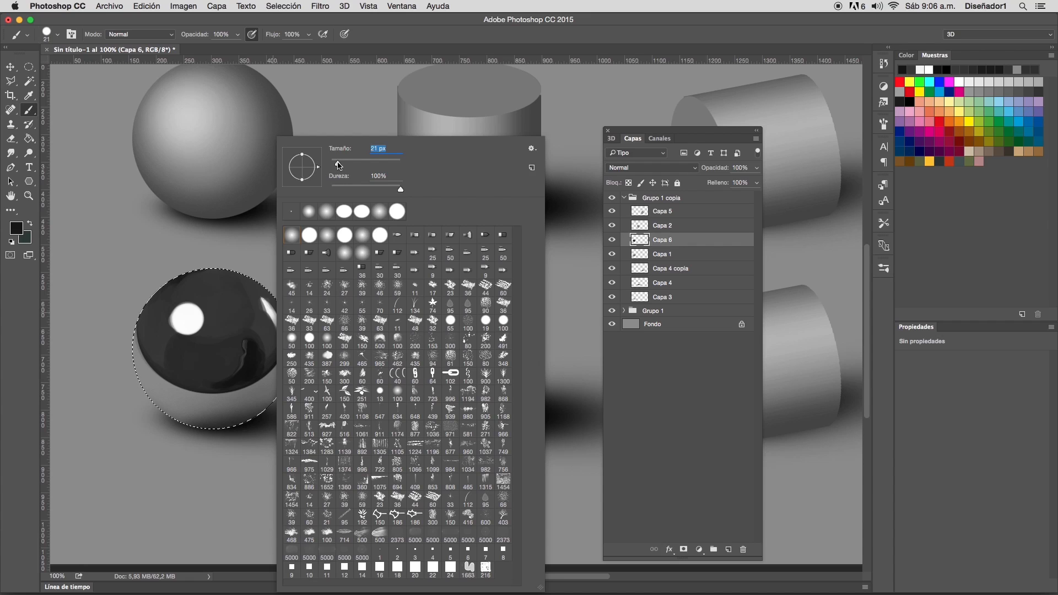
left_click(229, 336)
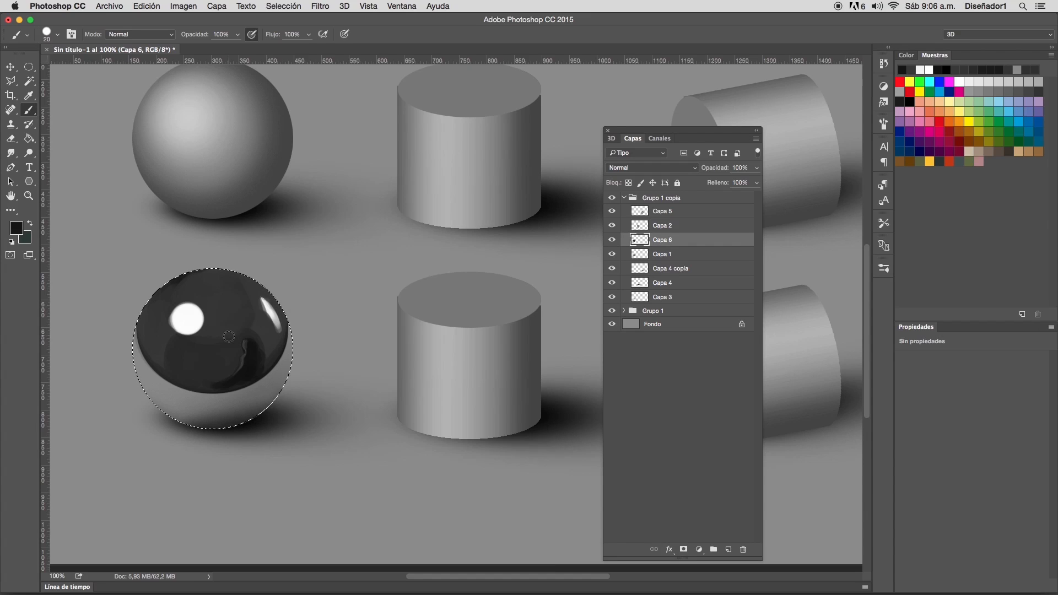
left_click(250, 359, "alt")
left_click(253, 342, "alt")
left_click(250, 344, "alt")
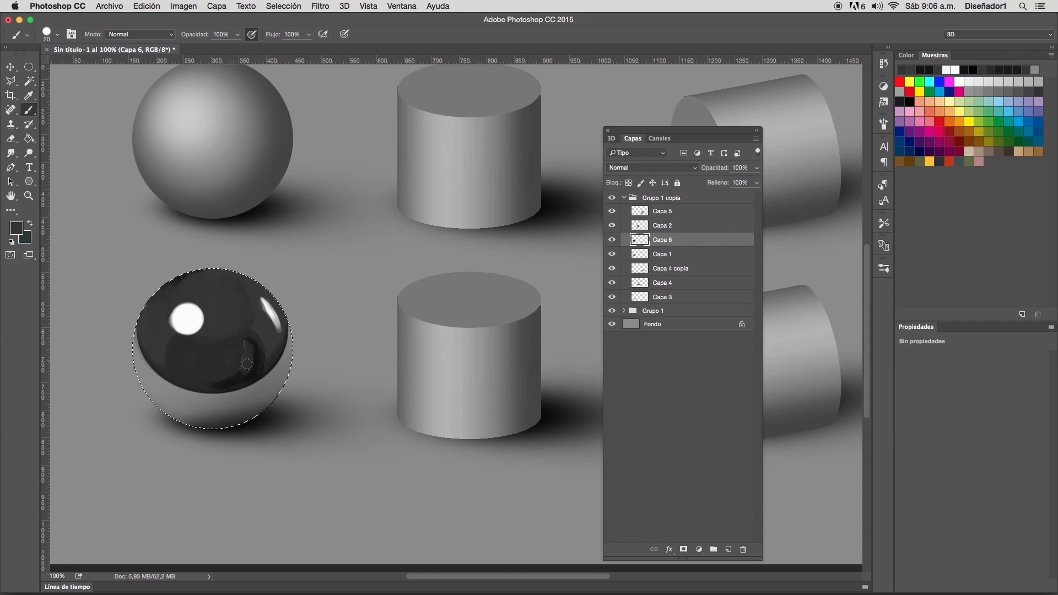
left_click(254, 362, "alt")
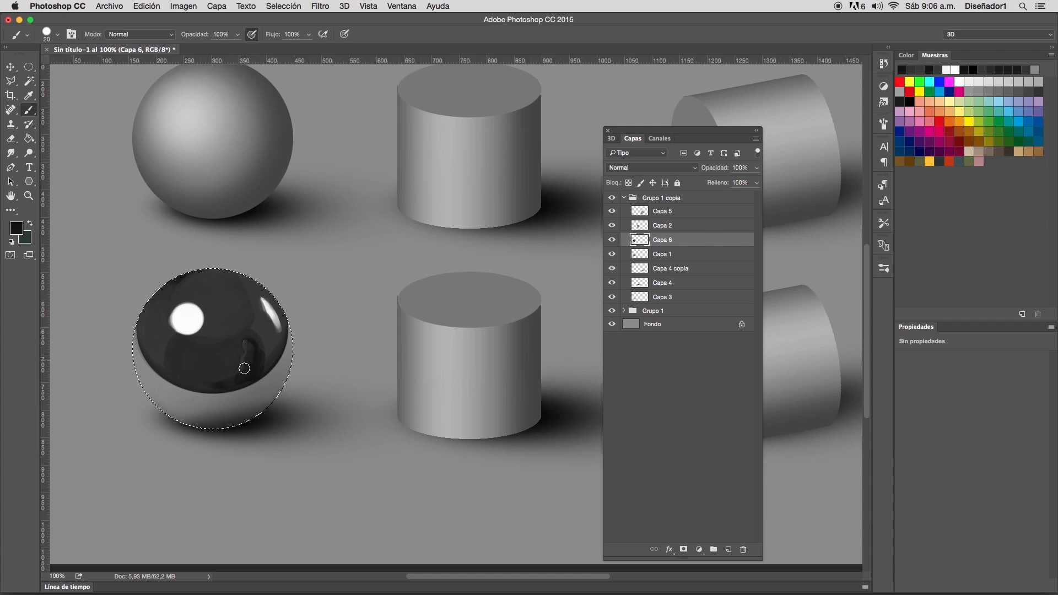
left_click(244, 343, "alt")
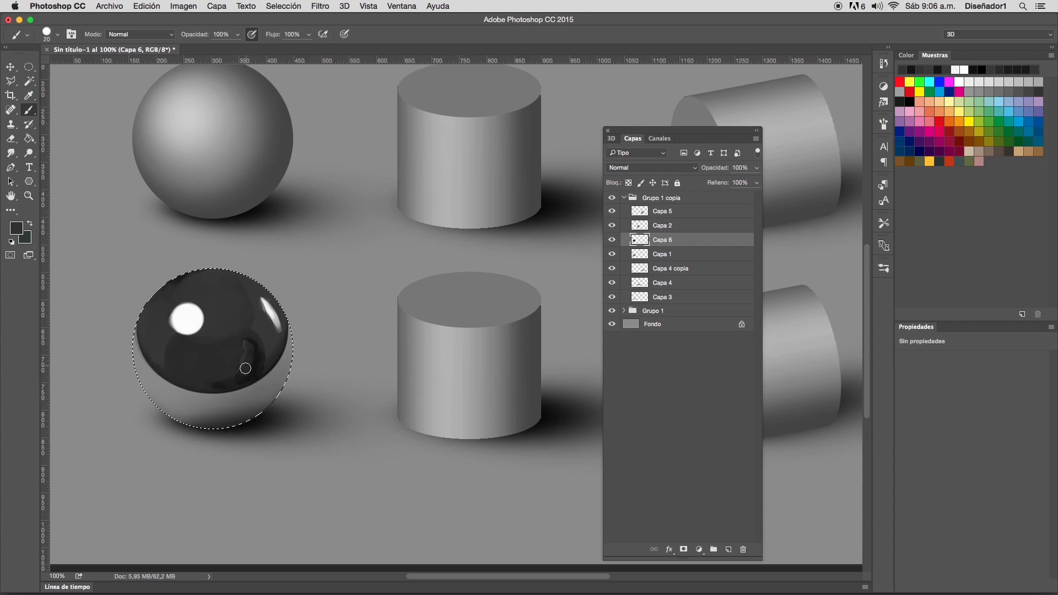
left_click(254, 361, "alt")
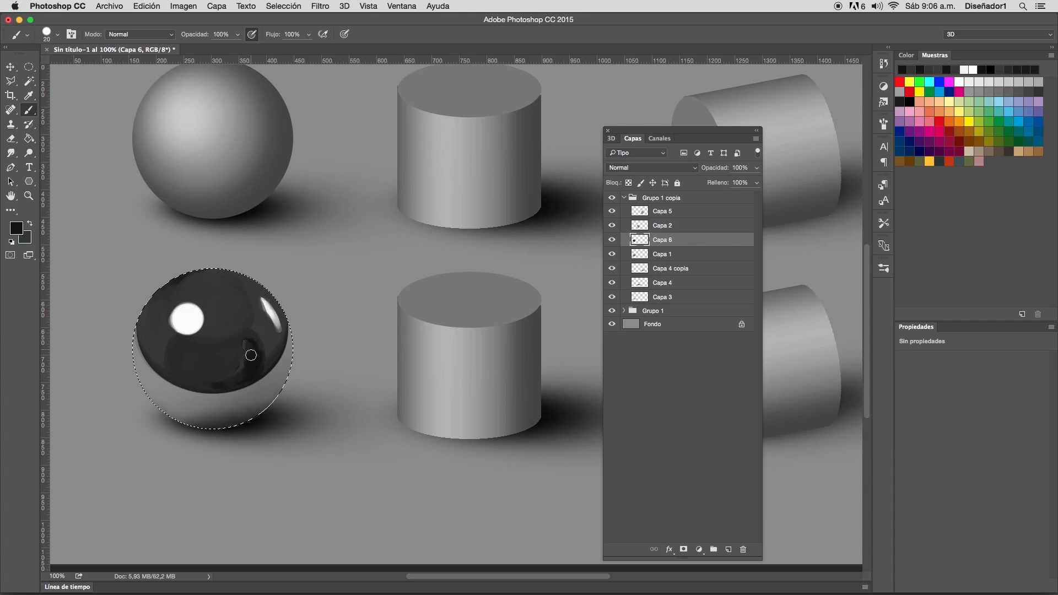
- Paint a soft white glow around the sphere's round highlight with an 84 px brush at 8% hardness
left_click(268, 318, "alt")
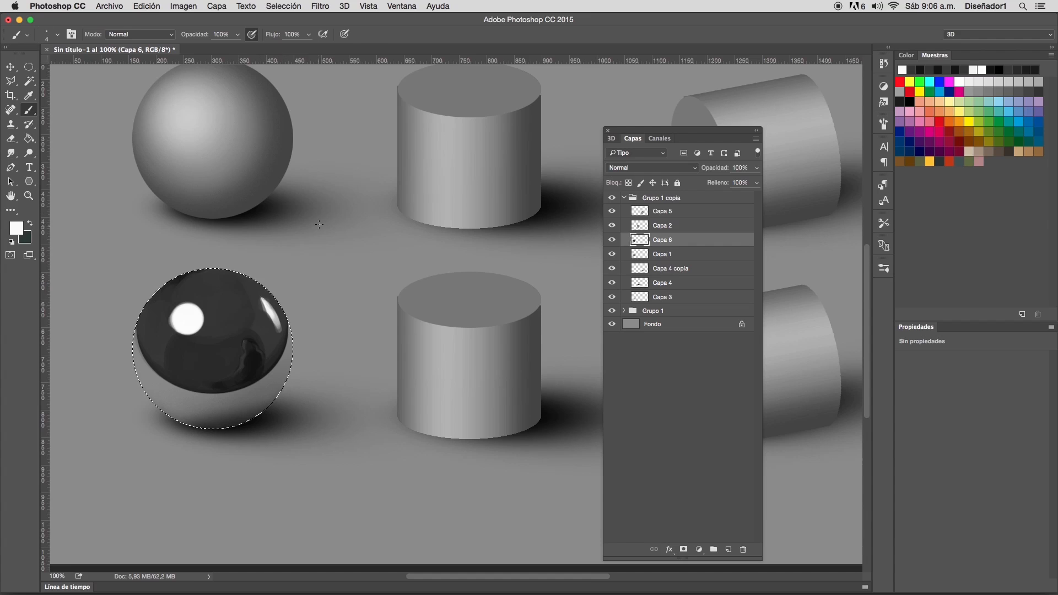
right_click(319, 225)
left_click_drag(410, 163, 383, 189)
left_click(378, 187)
left_click(408, 164)
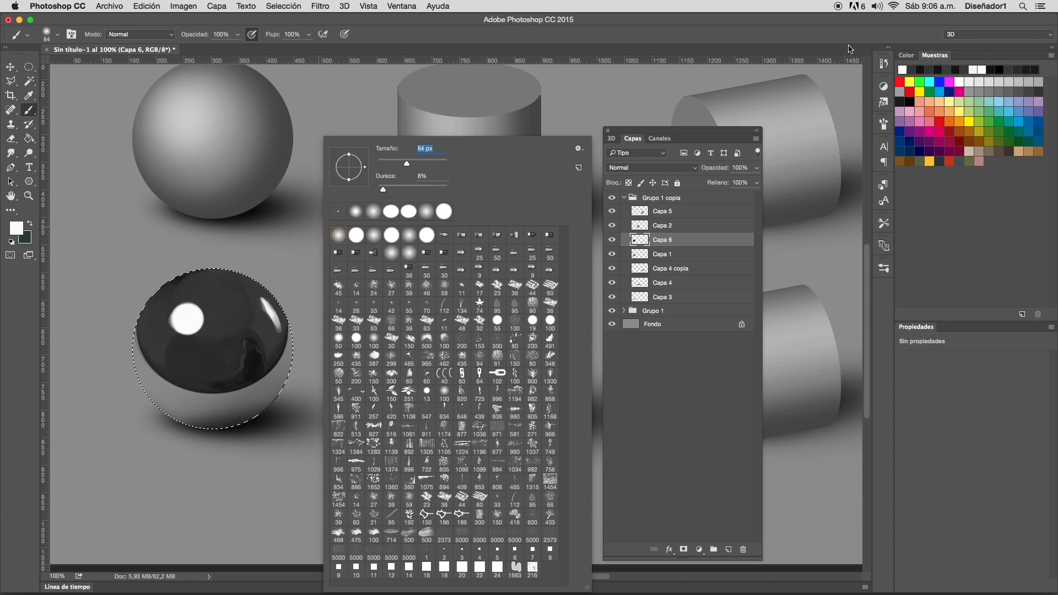
left_click(904, 71)
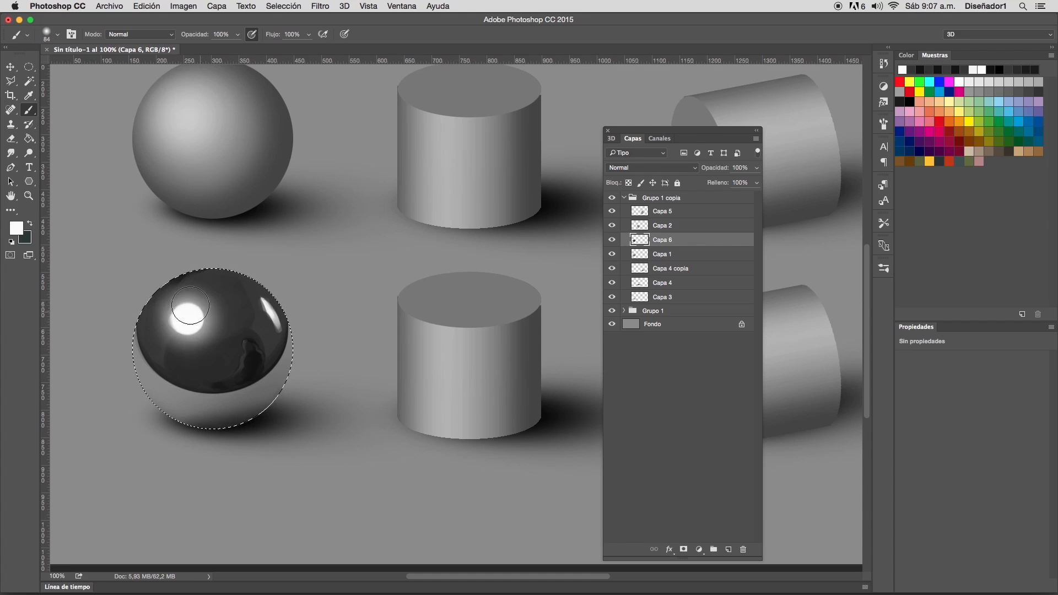
- Strengthen the sphere's round white highlight with one more dab, reduce the brush to 44 px, and deselect the sphere
left_click(186, 320)
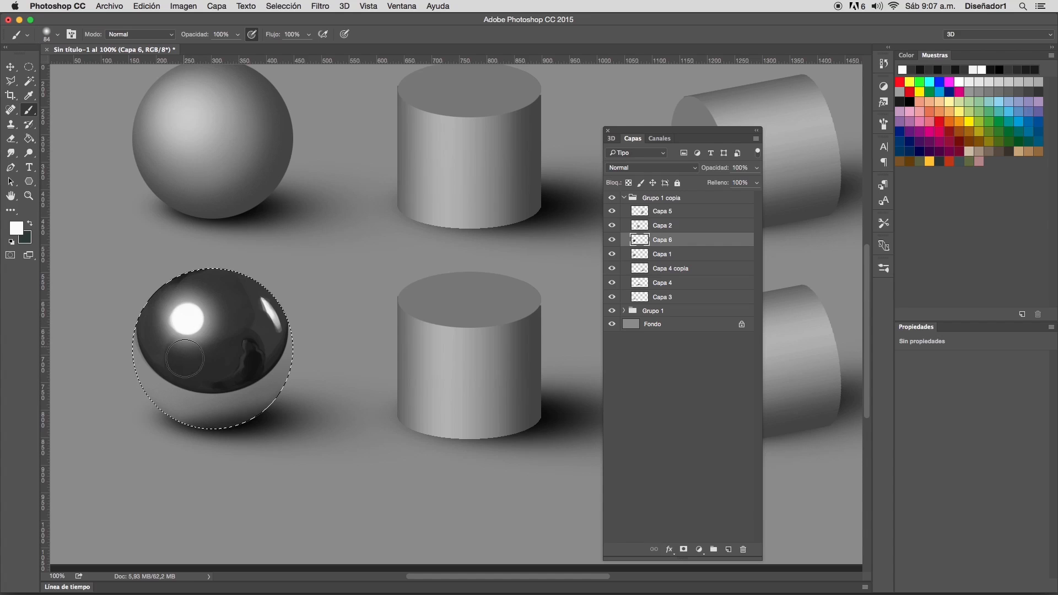
right_click(298, 265)
left_click_drag(376, 165, 370, 165)
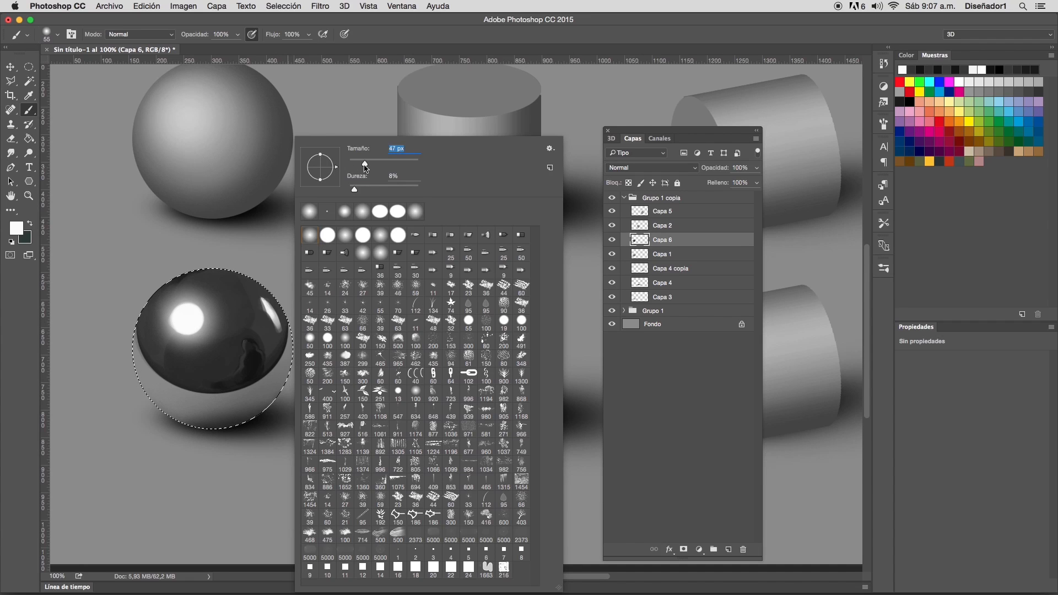
left_click(260, 302)
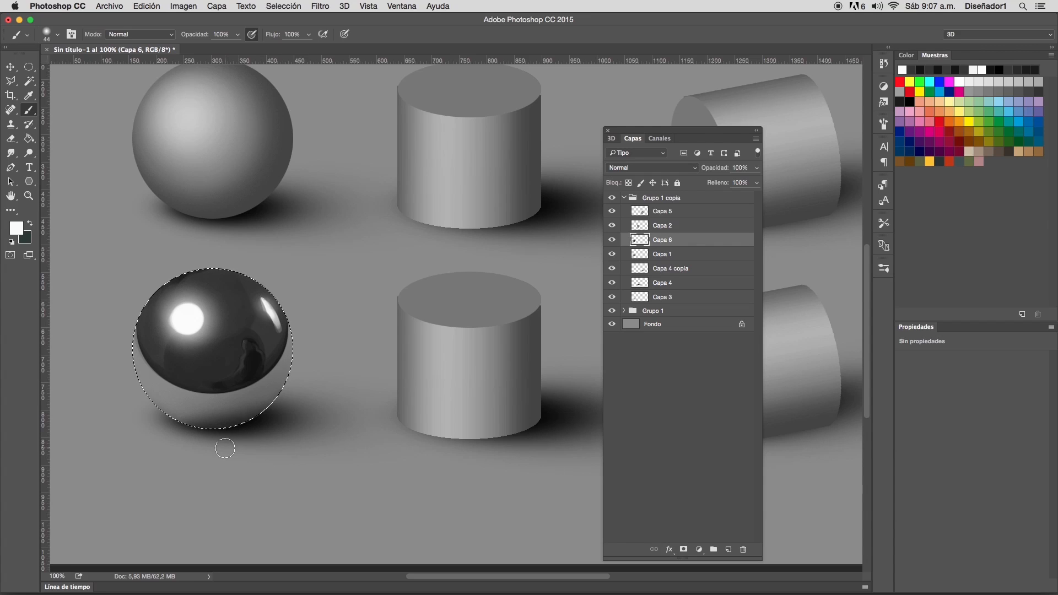
key("super+d")
- Create a new layer above Capa 2 and load the lower-row cylinder's outline from Capa 2 as a selection
left_click(663, 214)
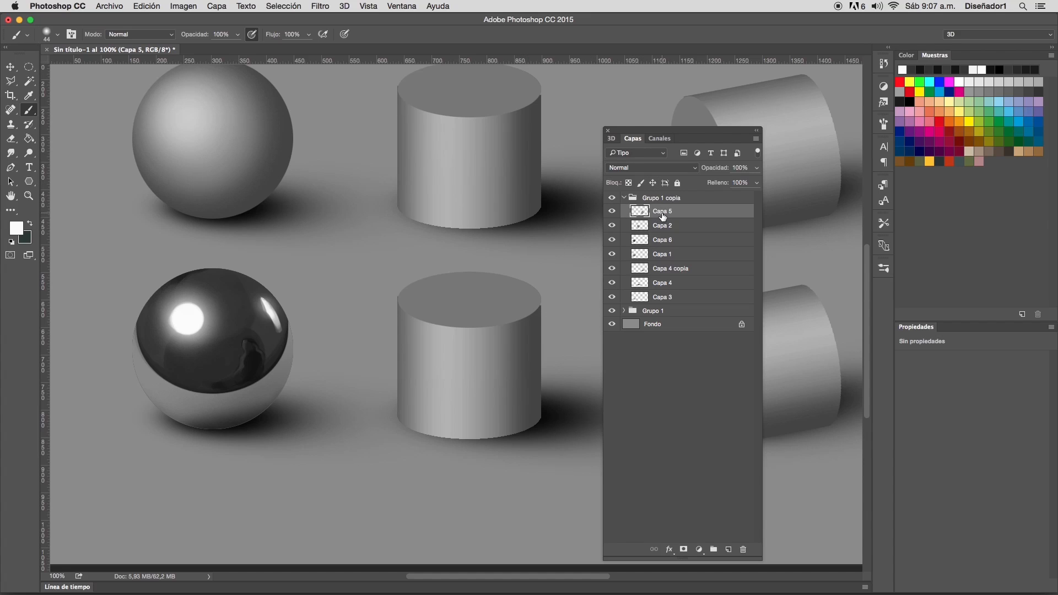
left_click(662, 232)
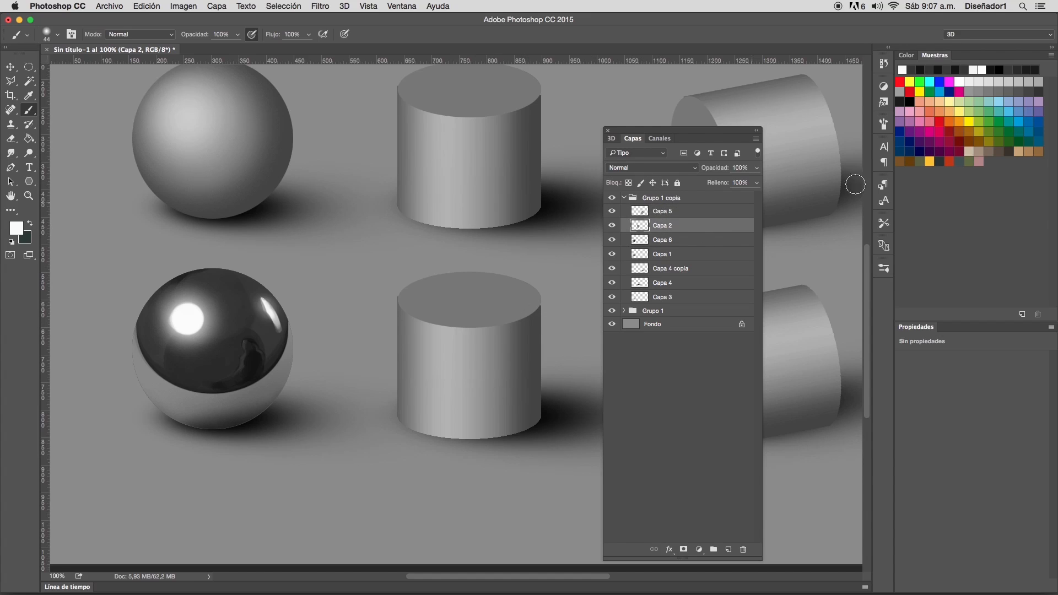
left_click(757, 139)
left_click(789, 145)
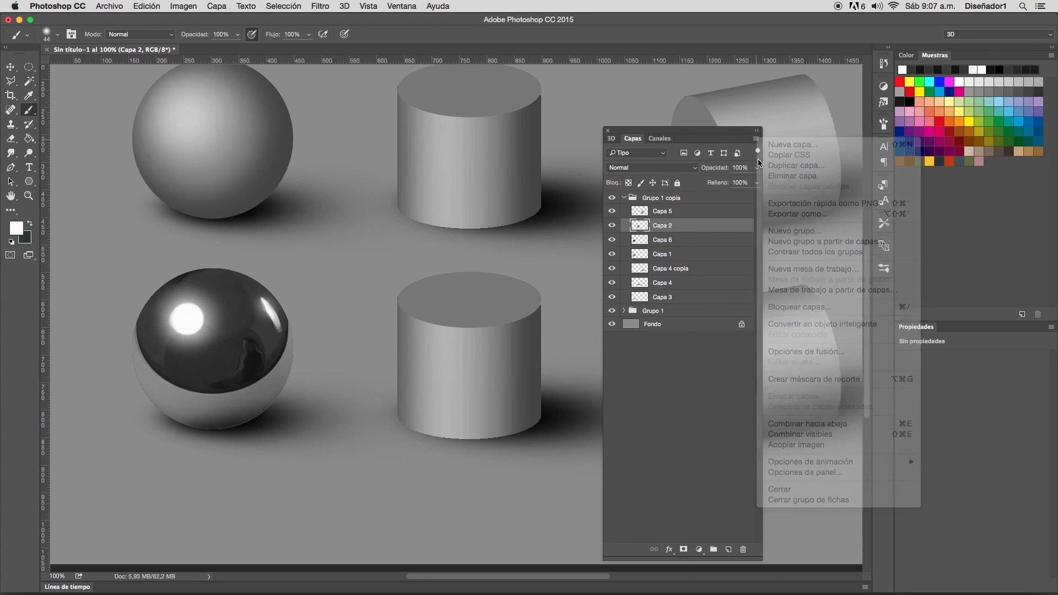
left_click(651, 262)
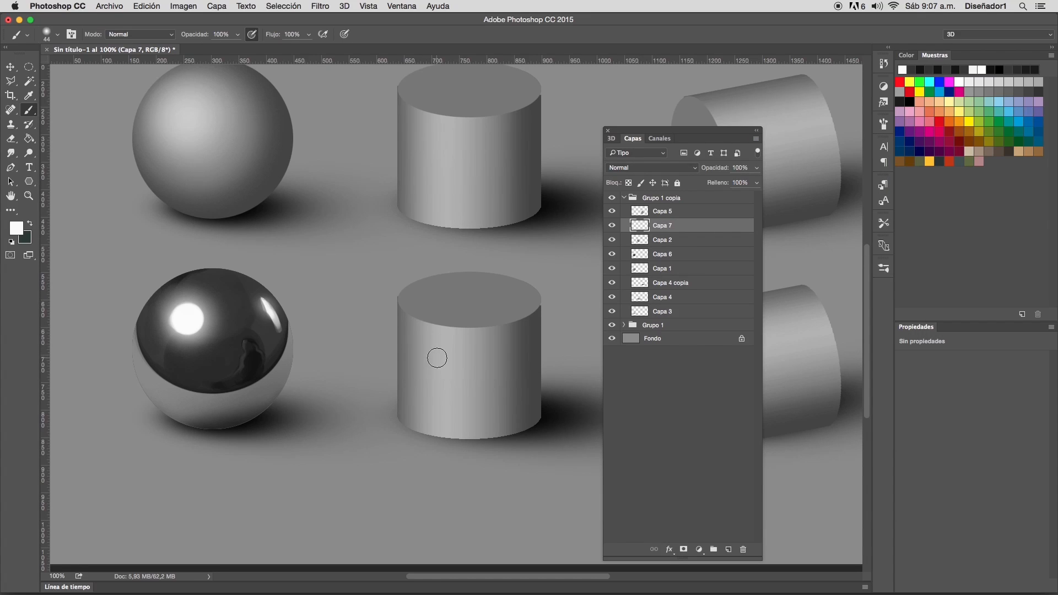
left_click(639, 243, "super")
- Cover the selected cylinder with flat mid-gray sampled from the background beside it, using a 143 px brush
left_click(390, 422, "alt")
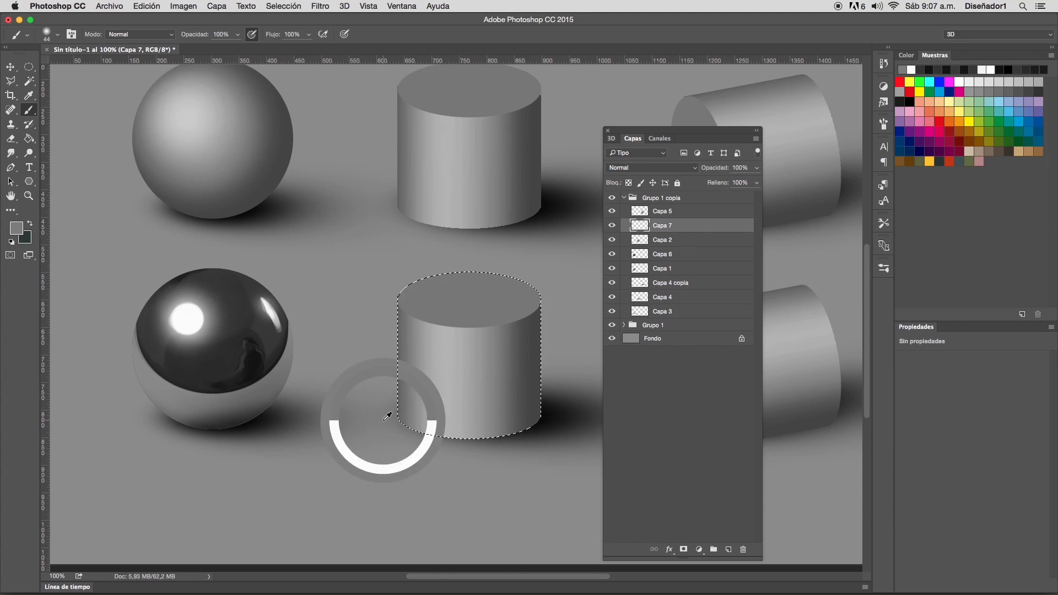
right_click(450, 335)
left_click_drag(542, 165, 551, 165)
key("Return")
mouse_move(417, 301)
left_mouse_down()
mouse_move(405, 365)
mouse_move(422, 428)
left_mouse_up()
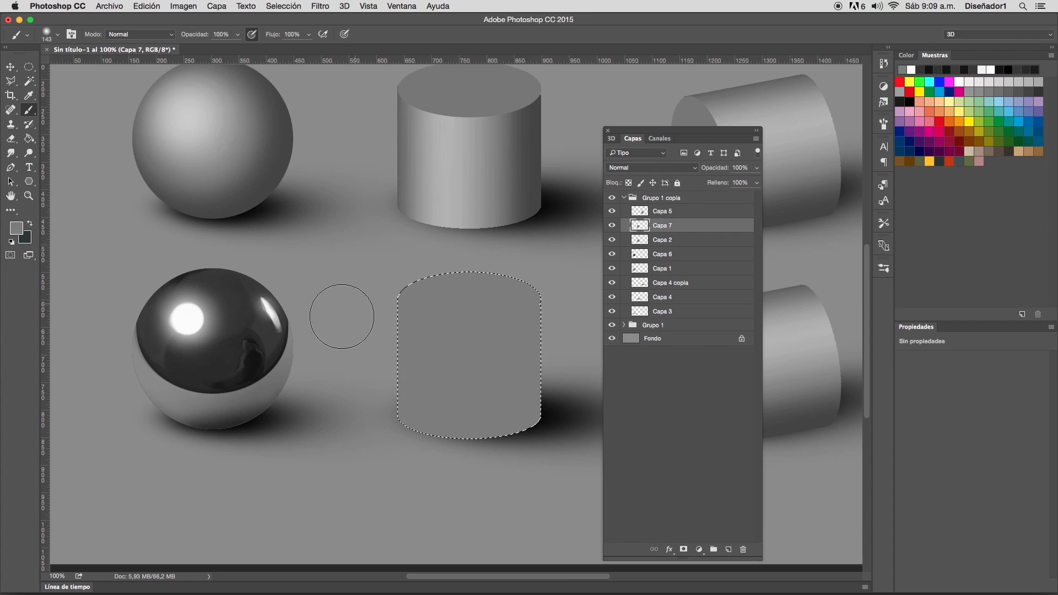
- Stamp a large black oval over the upper part of the cylinder with a narrowed, 306 px brush tip at 100% hardness
right_click(464, 327)
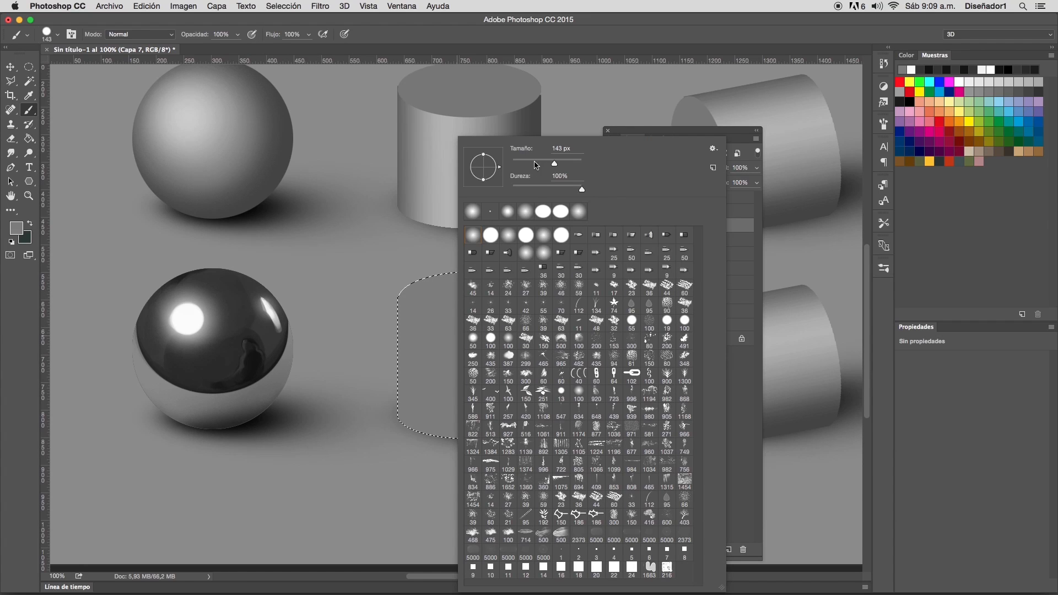
left_click_drag(499, 170, 491, 157)
left_click_drag(497, 167, 494, 167)
left_click(413, 241)
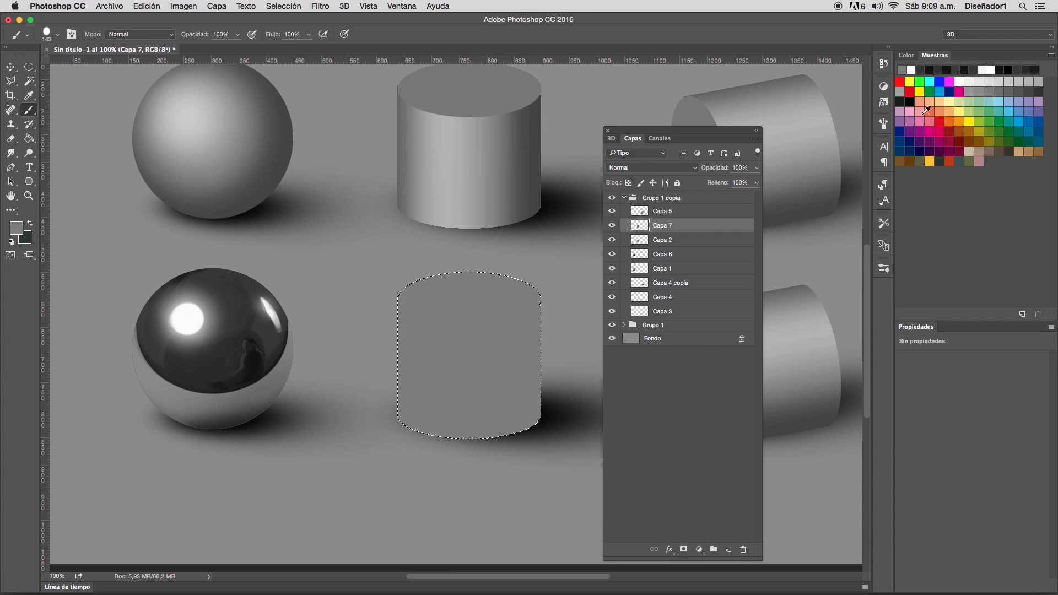
left_click(910, 101)
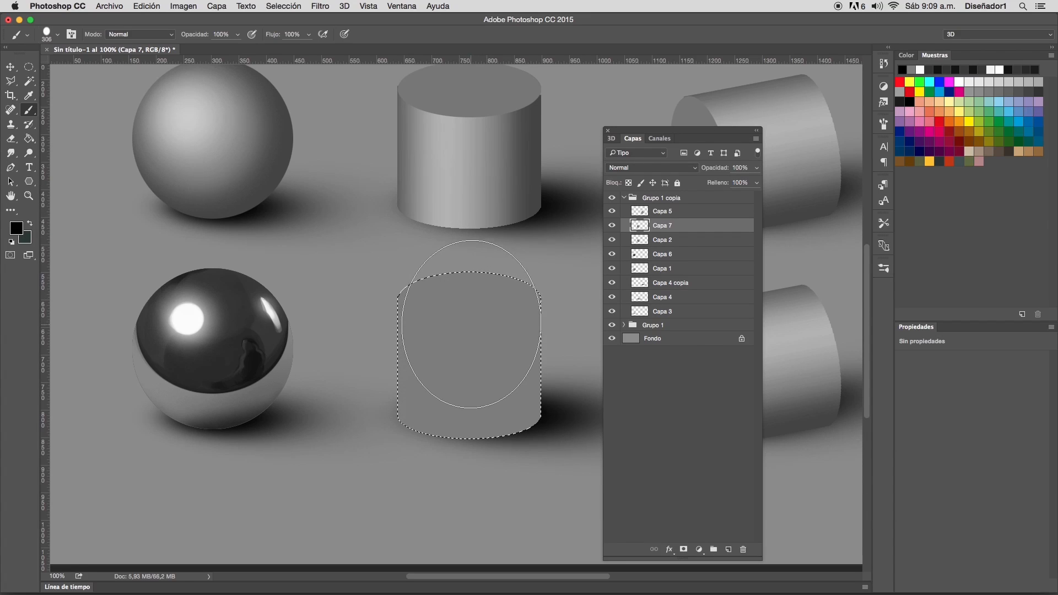
left_click(472, 324)
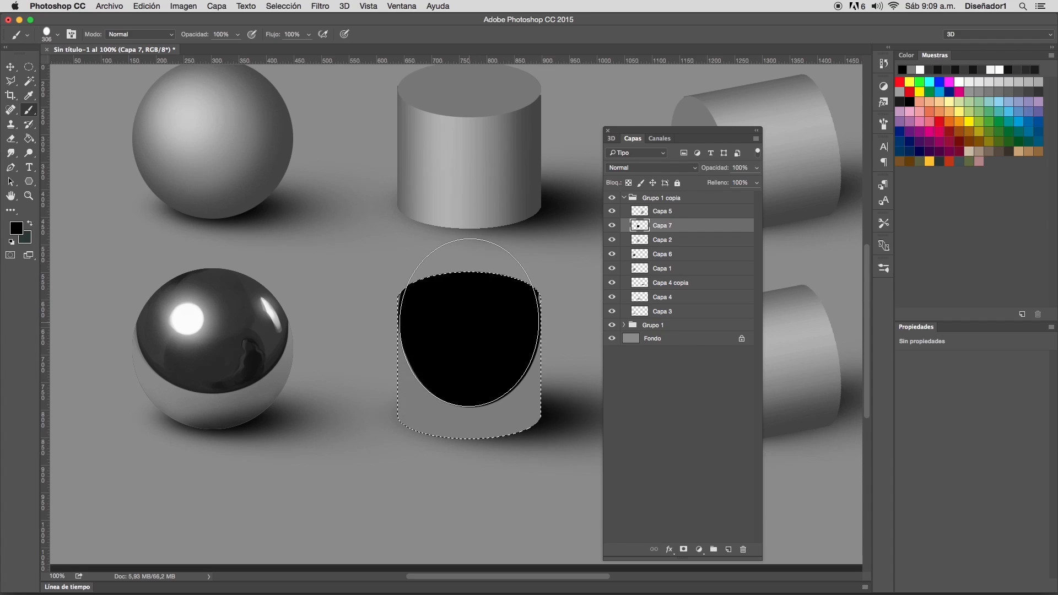
- Sample a dark gray and switch to a round hard-edged brush tip at 23 px
left_click(368, 270, "alt")
right_click(376, 282)
key("Escape")
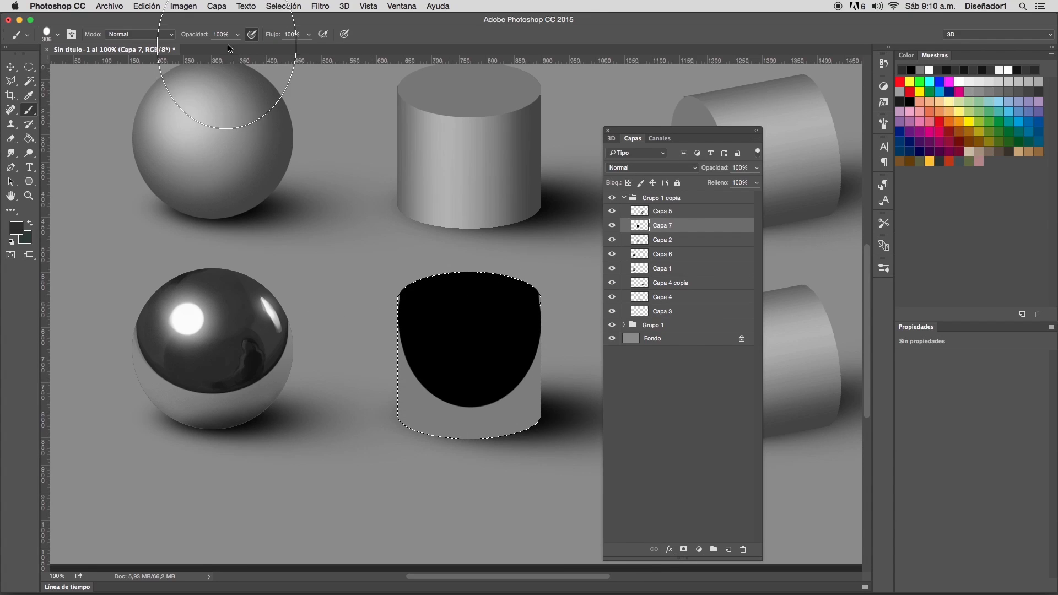
right_click(425, 273)
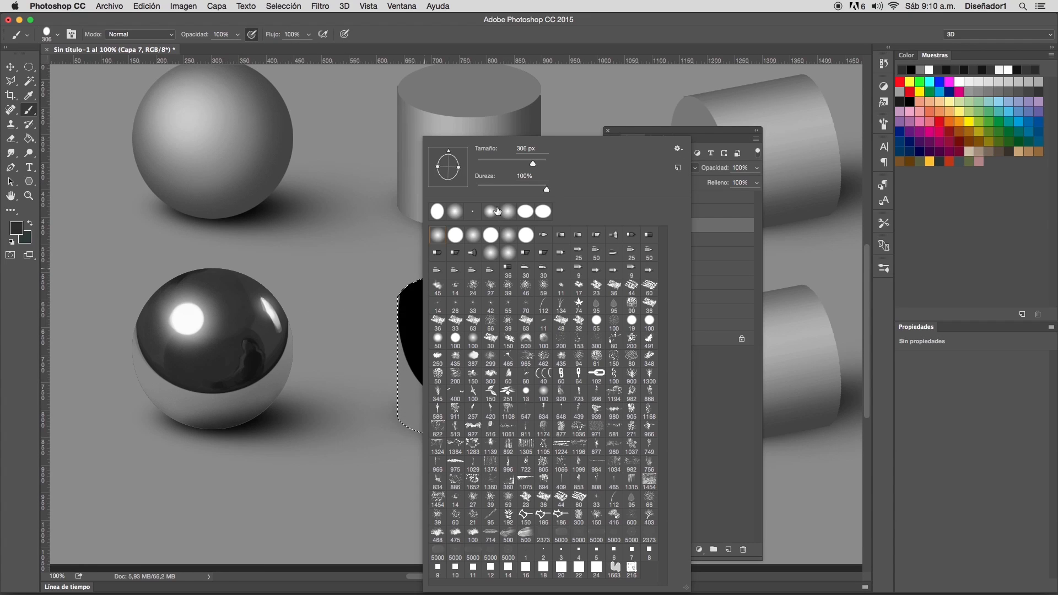
left_click(455, 236)
left_click(486, 162)
left_click(361, 239)
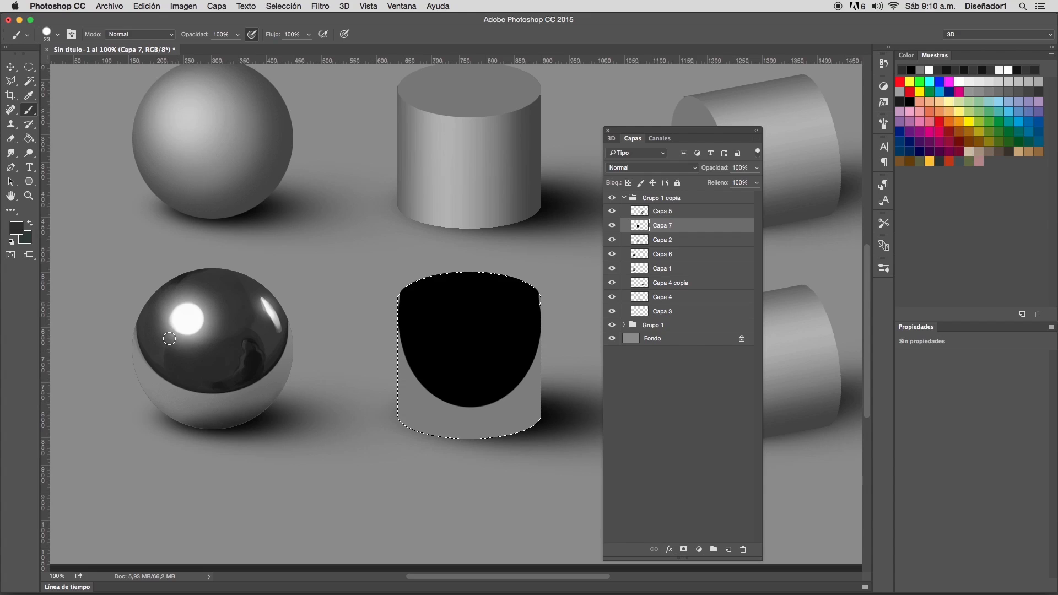
- Paint dark gray vertical bands over the left and middle of the cylinder's black shape, starting with a tone sampled from the sphere
left_click(160, 358, "alt")
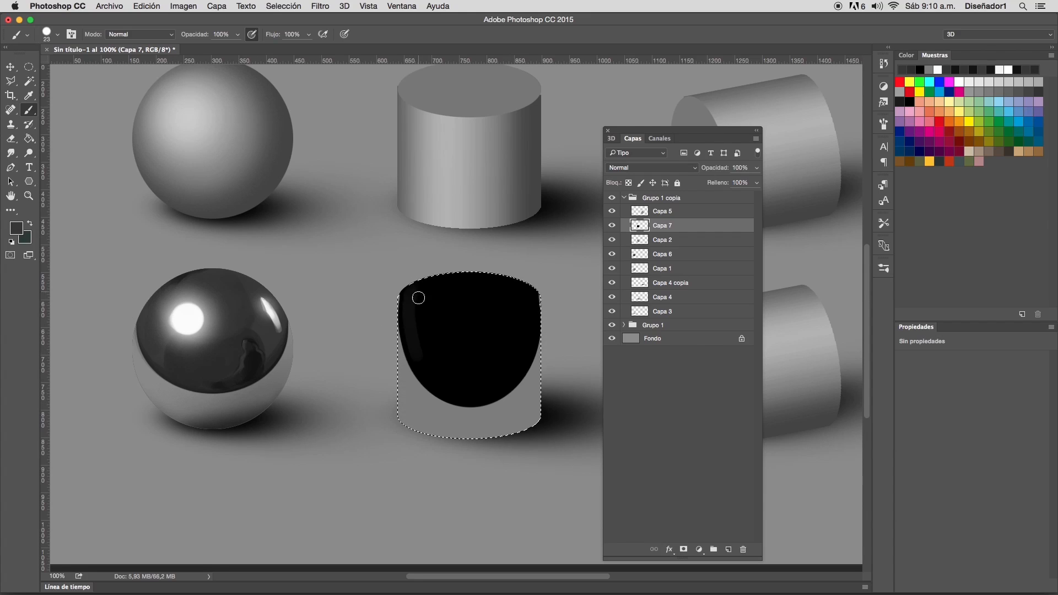
left_click_drag(416, 352, 418, 337)
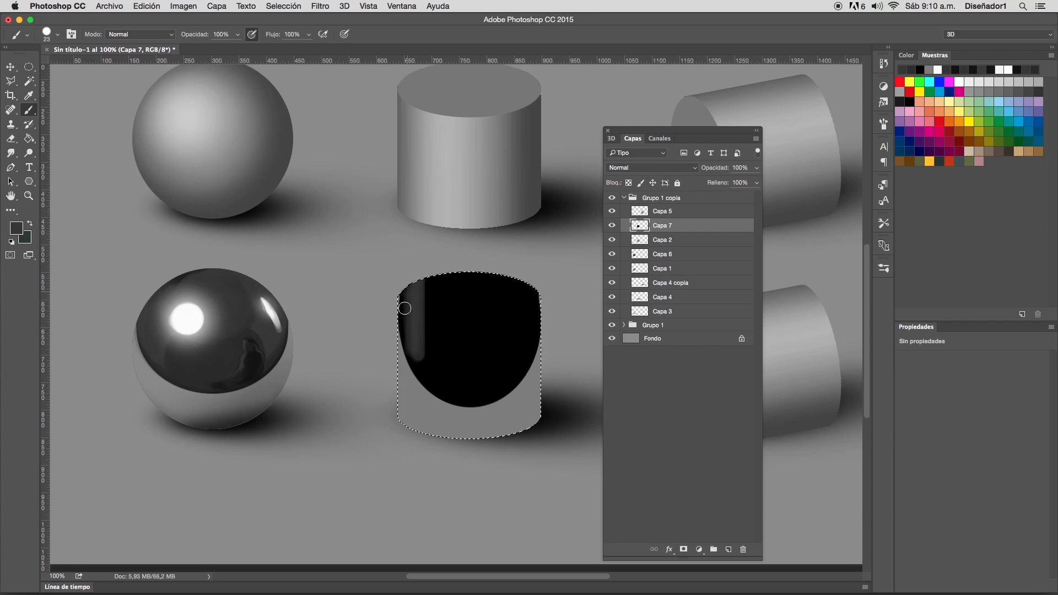
left_click_drag(414, 305, 432, 330)
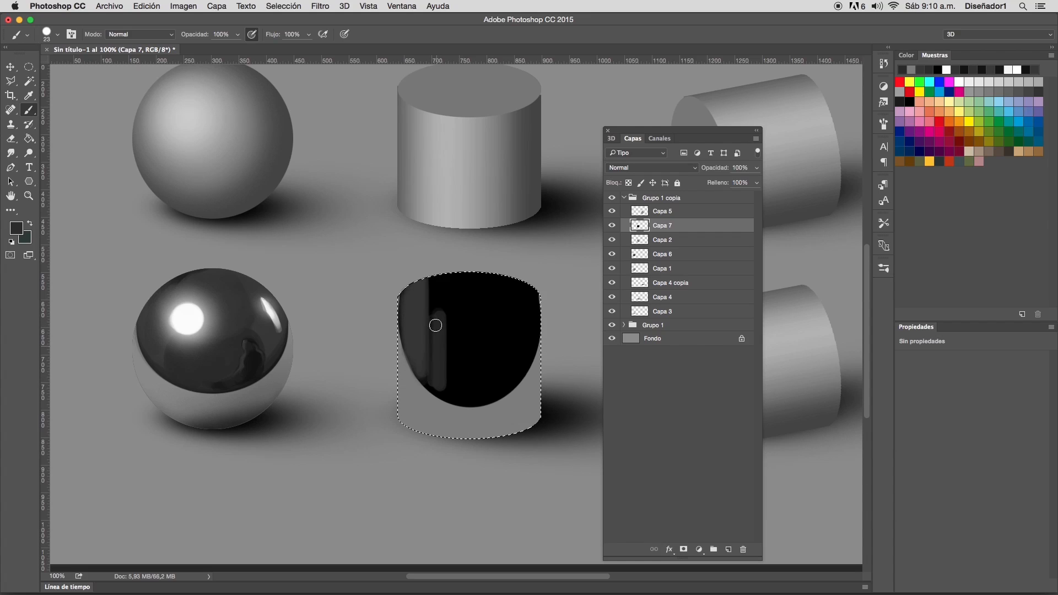
mouse_move(433, 317)
left_mouse_down()
mouse_move(434, 377)
mouse_move(435, 323)
mouse_move(444, 323)
mouse_move(446, 370)
mouse_move(454, 328)
mouse_move(465, 338)
mouse_move(458, 355)
mouse_move(458, 340)
mouse_move(474, 334)
mouse_move(468, 347)
mouse_move(485, 373)
mouse_move(458, 367)
mouse_move(475, 340)
mouse_move(454, 376)
mouse_move(468, 380)
mouse_move(497, 327)
mouse_move(495, 347)
mouse_move(445, 326)
mouse_move(503, 367)
mouse_move(510, 318)
mouse_move(496, 382)
mouse_move(504, 358)
mouse_move(481, 388)
mouse_move(498, 362)
mouse_move(466, 386)
mouse_move(494, 380)
mouse_move(479, 390)
mouse_move(432, 378)
mouse_move(444, 390)
mouse_move(479, 386)
left_mouse_up()
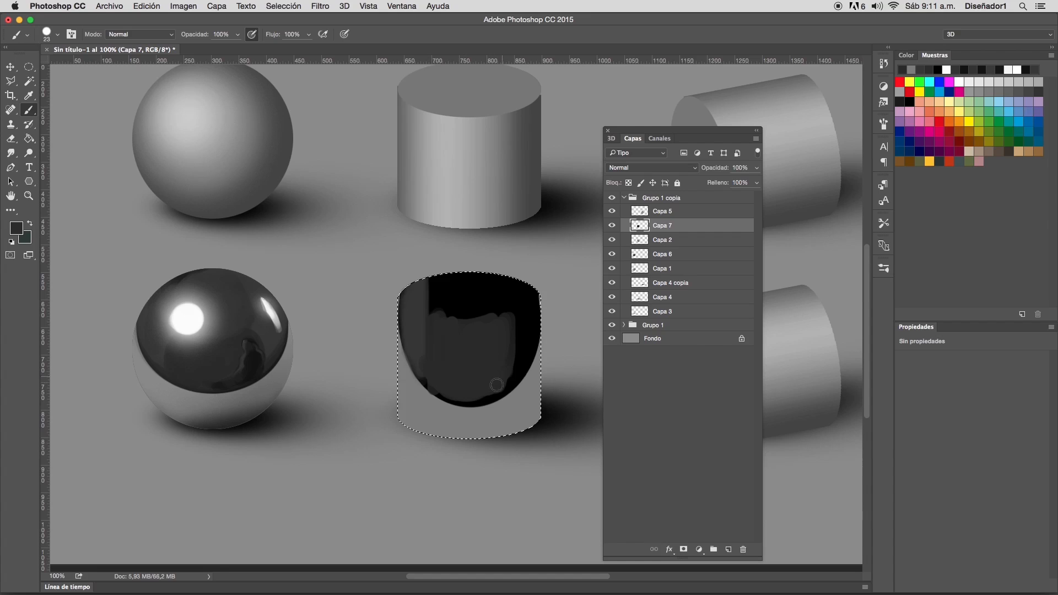
mouse_move(469, 388)
left_mouse_down()
mouse_move(427, 373)
mouse_move(457, 399)
mouse_move(432, 376)
mouse_move(485, 379)
left_mouse_up()
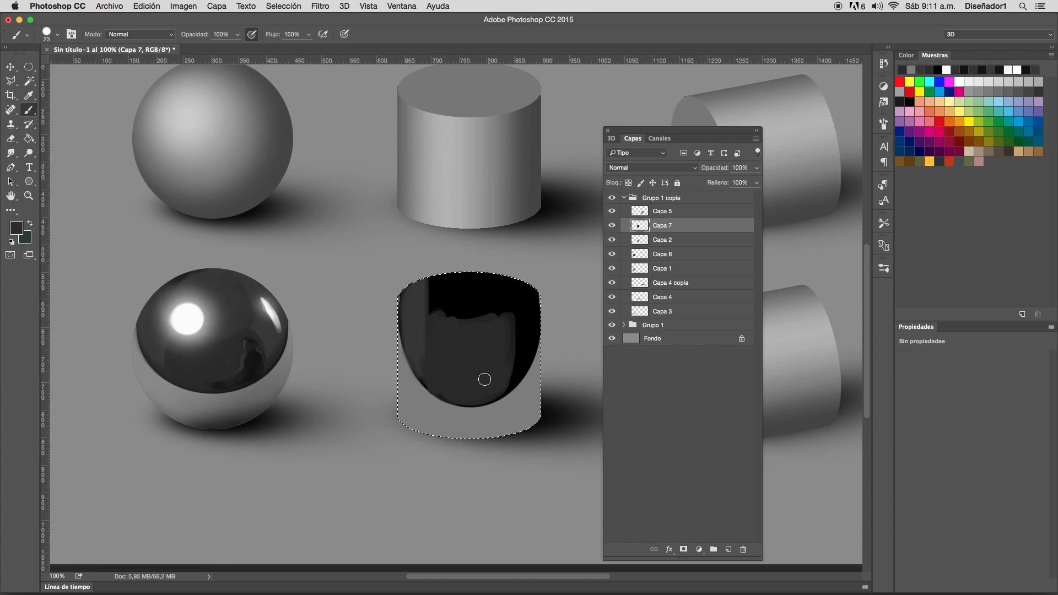
- Blend the dark bands with repeatedly sampled tones, add a lighter band at the right side, and clean up the lower right edge in gray
left_click(419, 329, "alt")
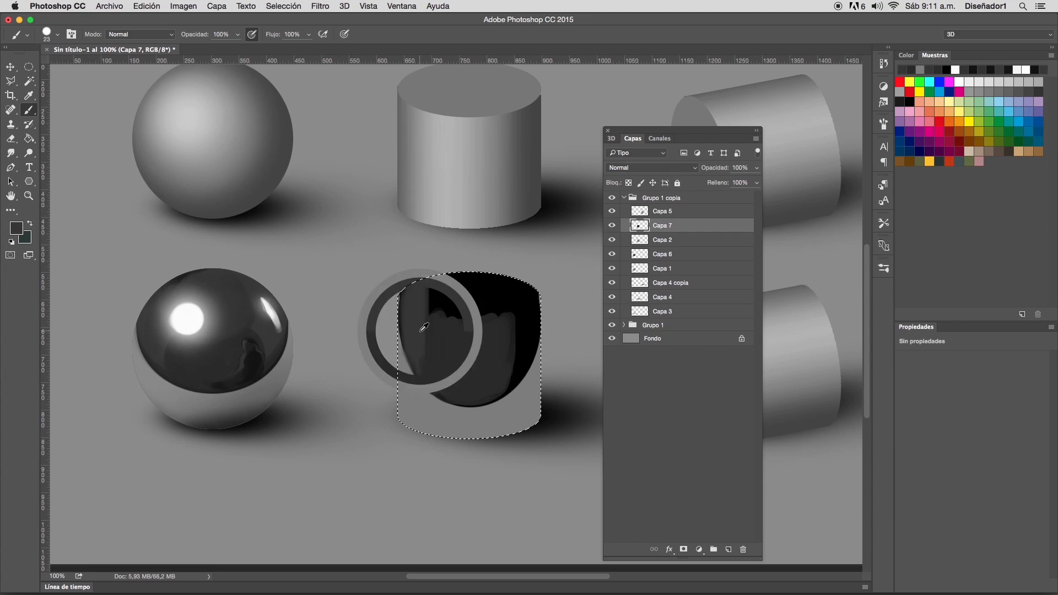
left_click(492, 337, "alt")
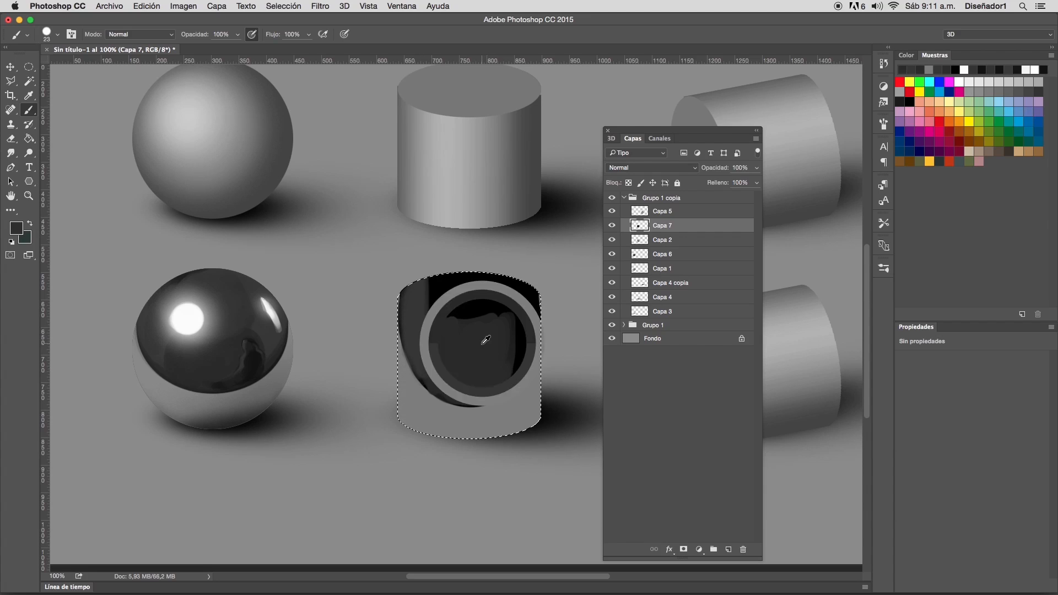
left_click(434, 333, "alt")
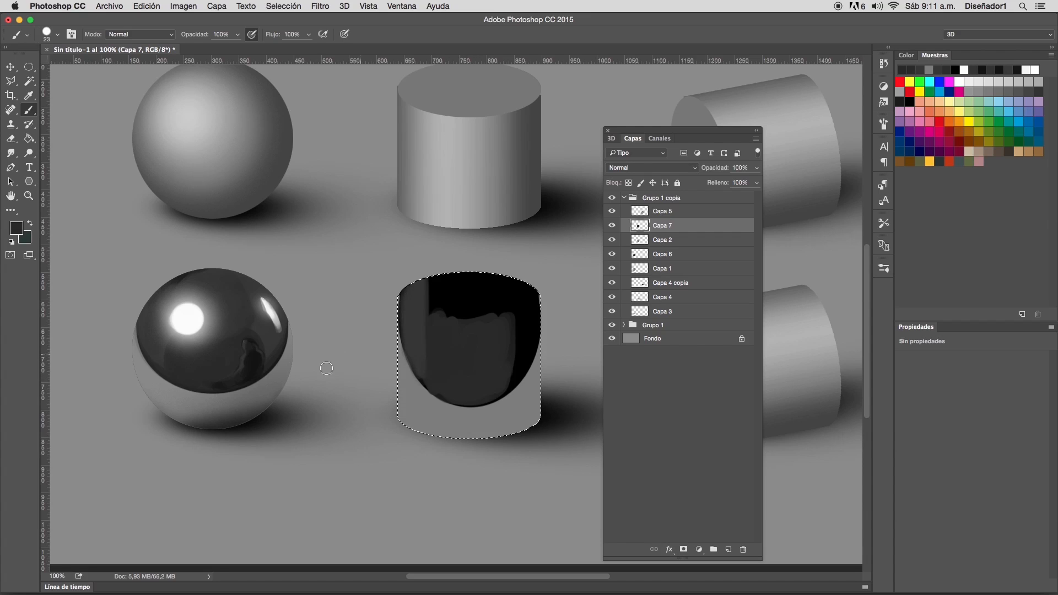
left_click(275, 337, "alt")
left_click_drag(516, 307, 522, 361)
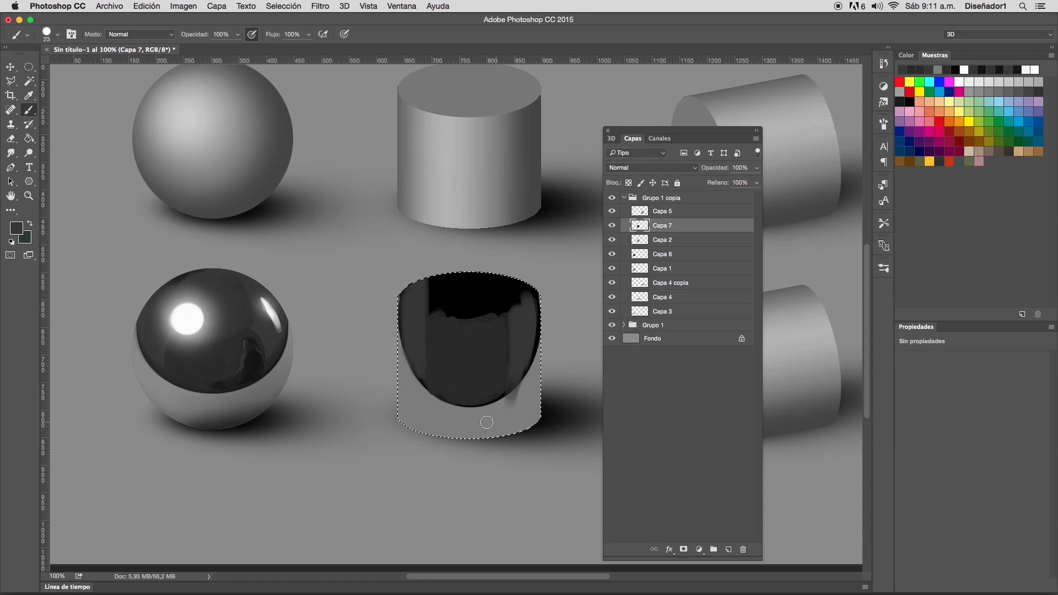
left_click(499, 365, "alt")
left_click(522, 356, "alt")
left_click(529, 390, "alt")
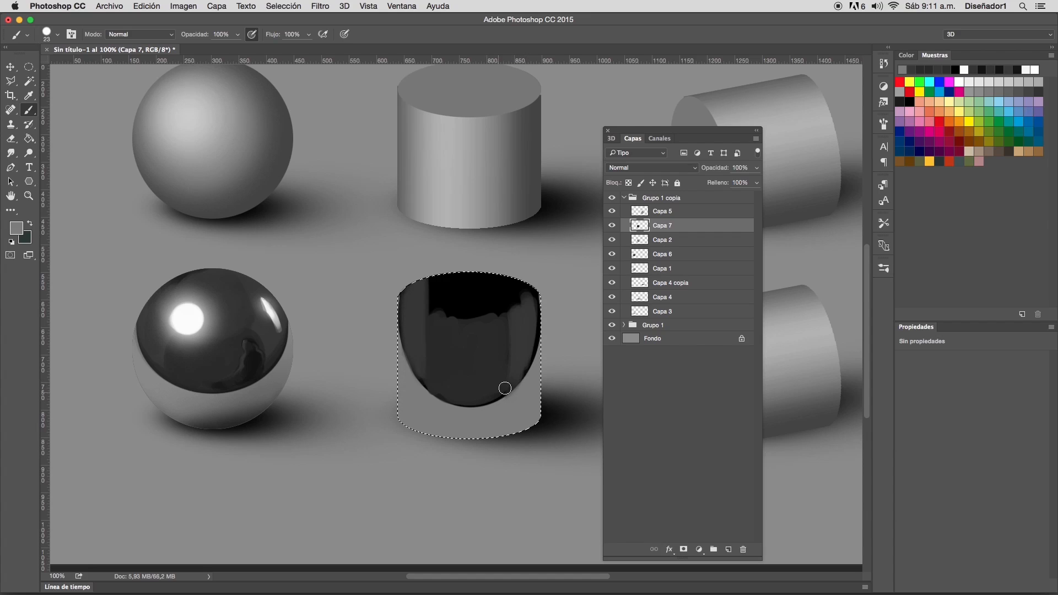
- Sample black, undo the first trial streak, and repaint a black vertical streak through the right half of the cylinder's dark reflection
left_click(480, 290, "alt")
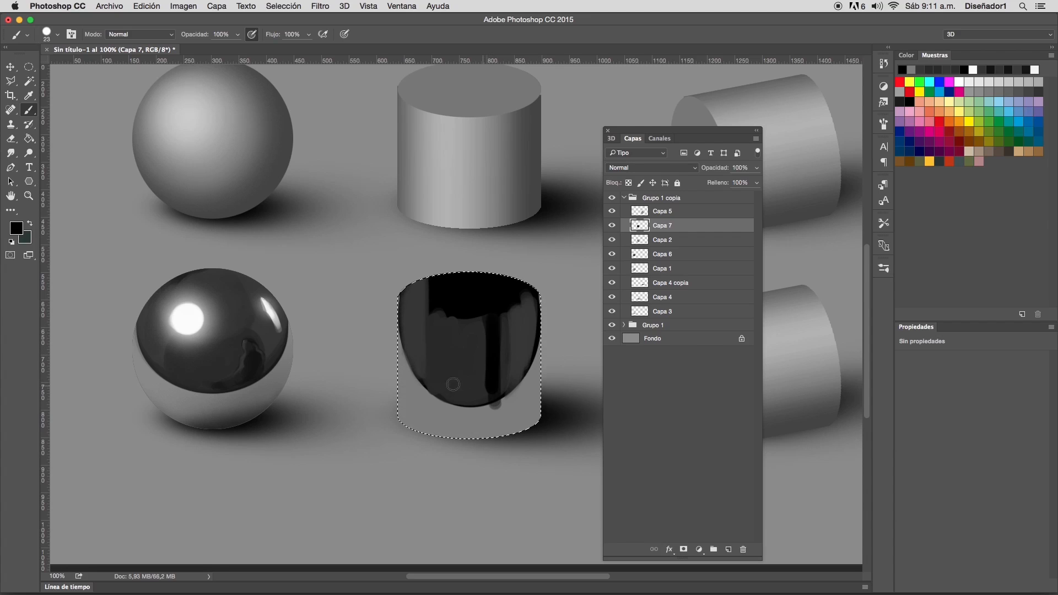
key("super+alt+z")
key("super+alt+z")
key("super+alt+z")
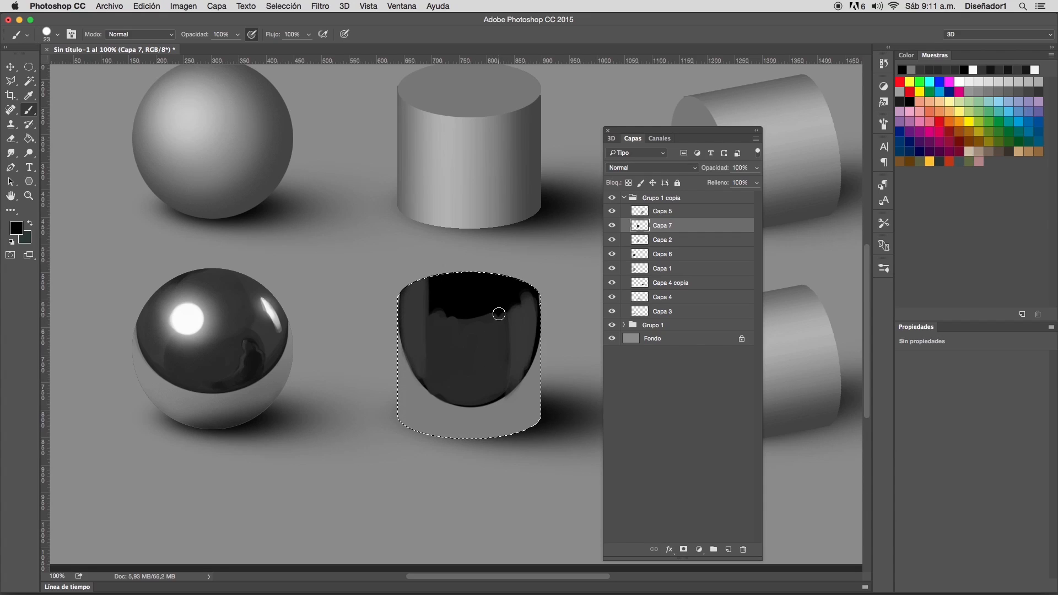
left_click_drag(498, 309, 497, 385)
left_click_drag(494, 300, 498, 398)
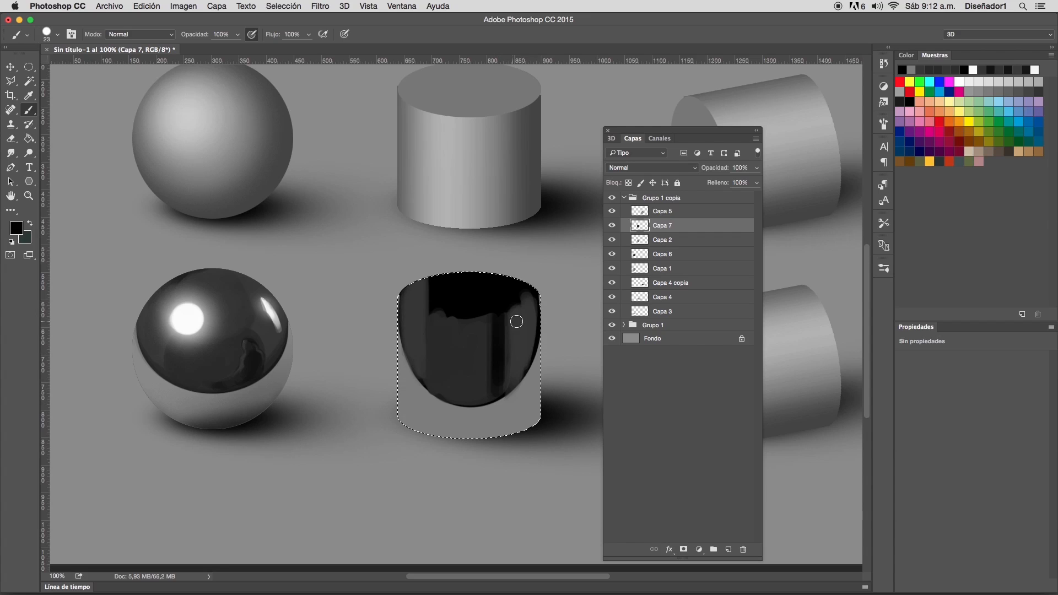
- Refine the vertical streak and the lower edge of the cylinder's reflection with sampled dark grays and black, using a 12 px brush
left_click(516, 319, "alt")
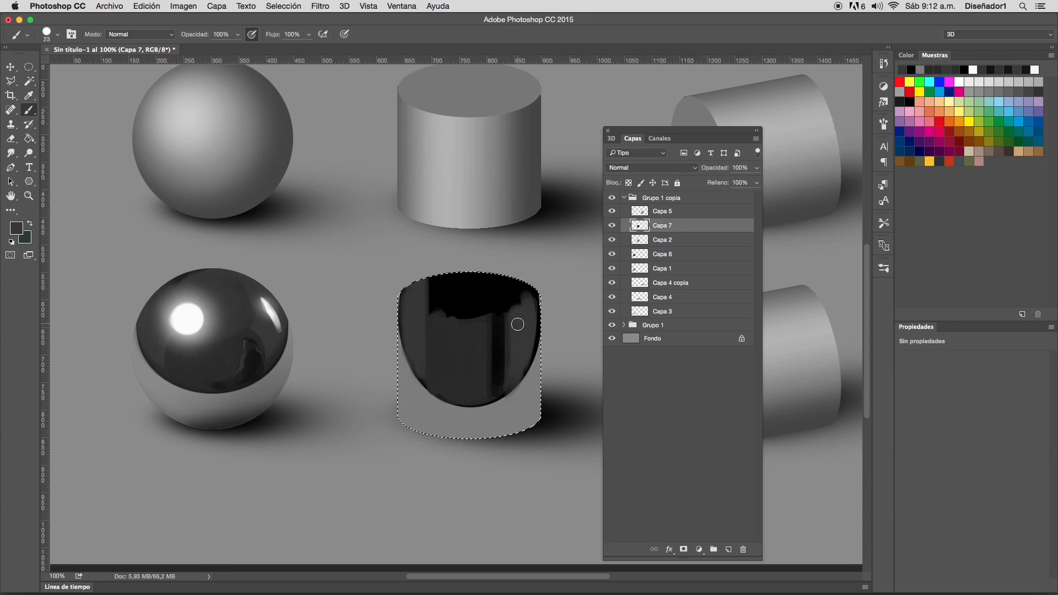
left_click(479, 350, "alt")
left_click_drag(508, 311, 509, 379)
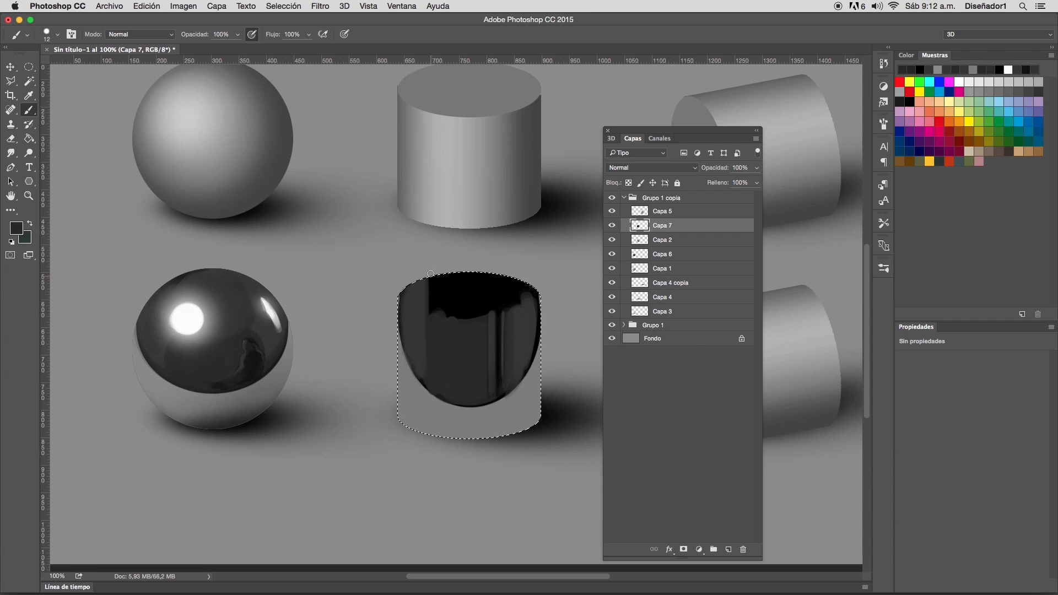
left_click(458, 300, "alt")
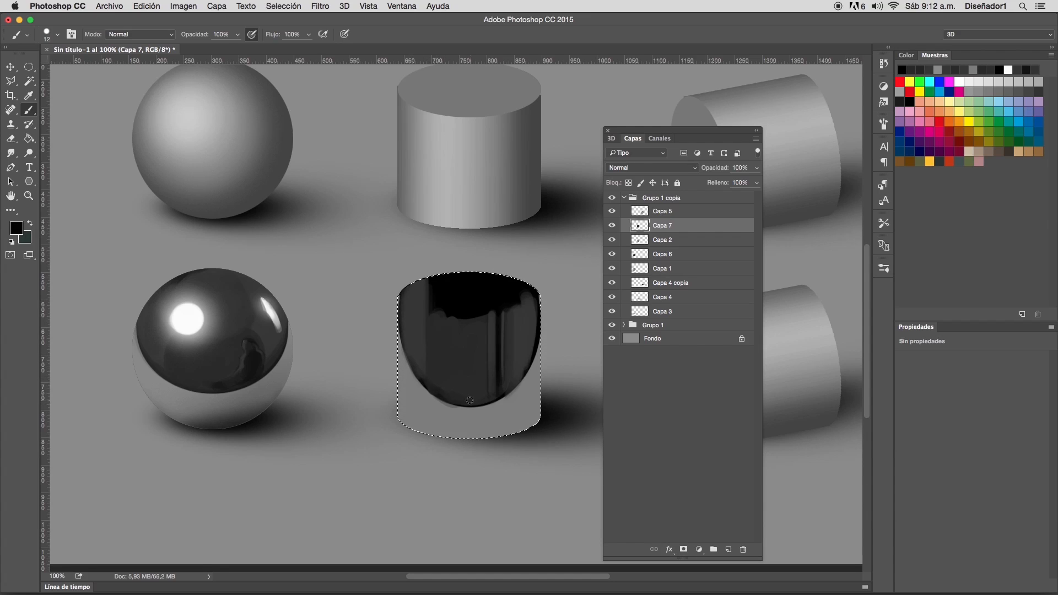
left_click(440, 373, "alt")
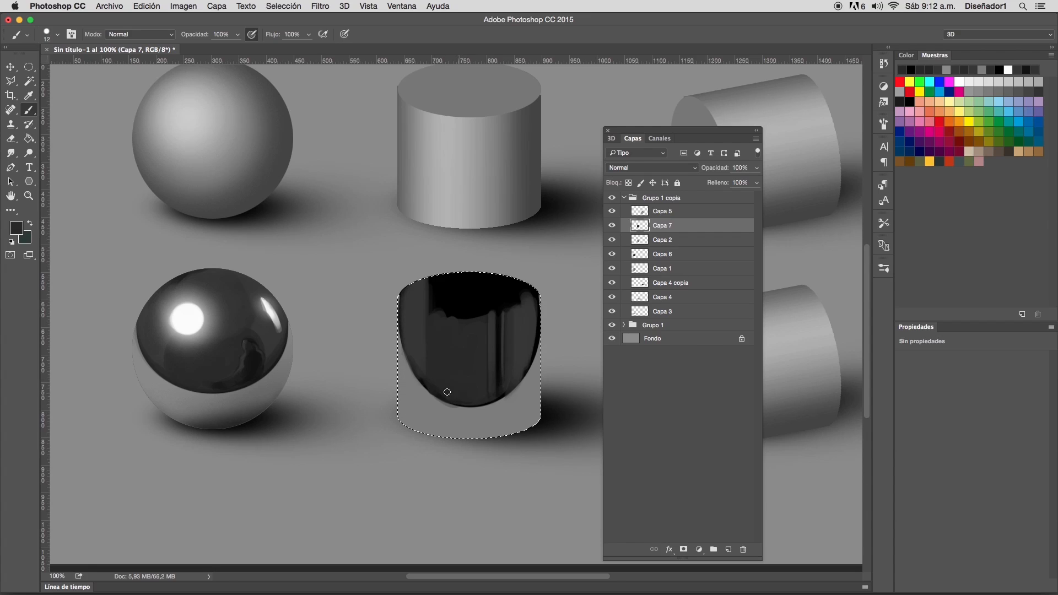
left_click(420, 358, "alt")
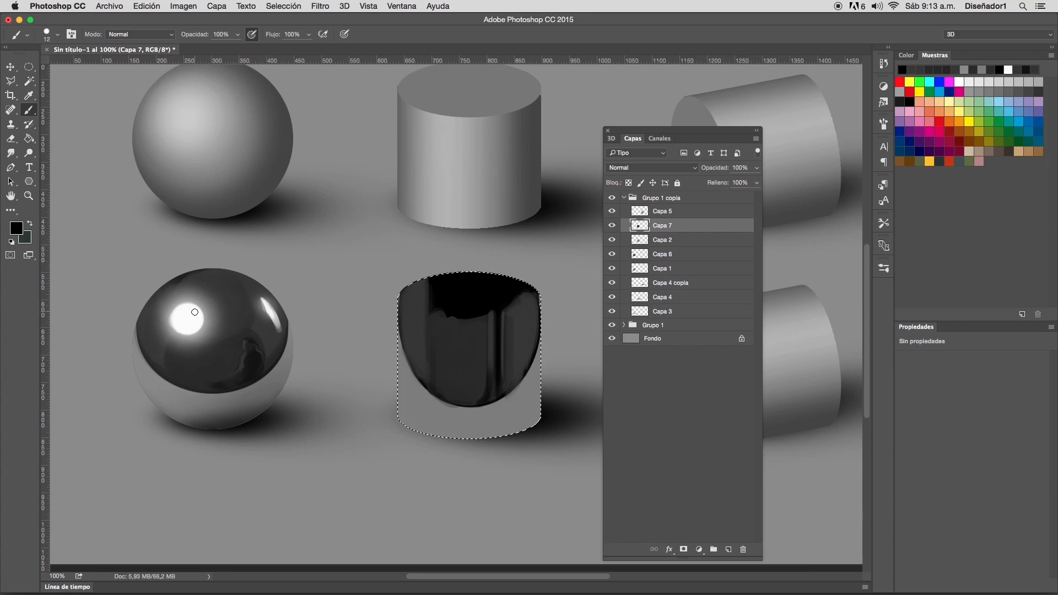
- Paint a vertical white highlight fading downward on the left part of the cylinder's dark area with a 40 px brush
left_click(1008, 70)
right_click(437, 302)
left_click(505, 163)
left_click(403, 248)
left_click_drag(438, 300, 437, 383)
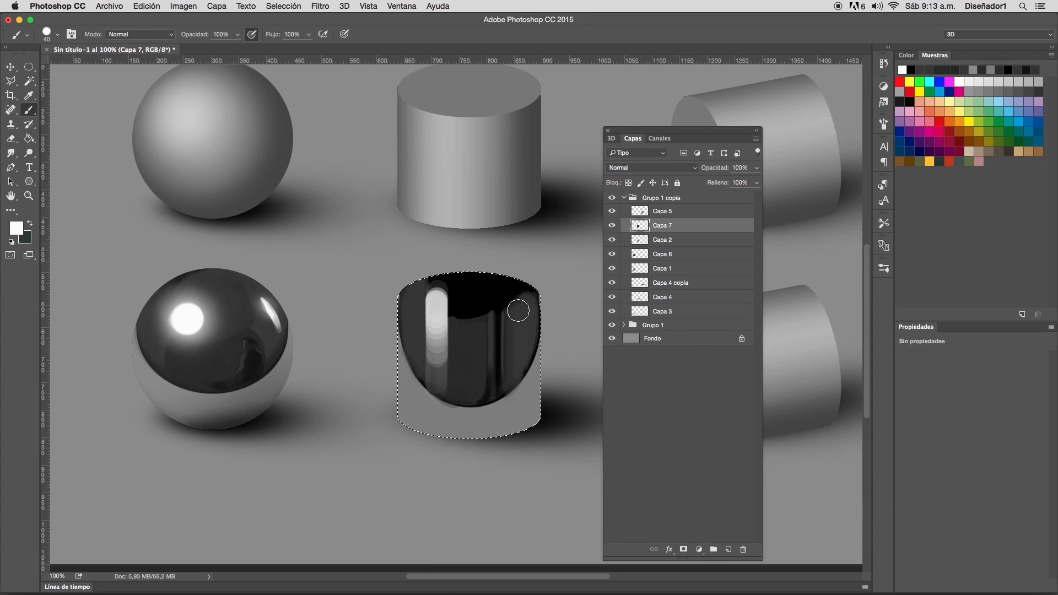
- Brighten the core of the cylinder's left vertical highlight in white with a 26 px brush
right_click(534, 285)
left_click_drag(603, 164, 598, 165)
left_click(505, 270)
left_click_drag(438, 304, 433, 357)
left_click(440, 303)
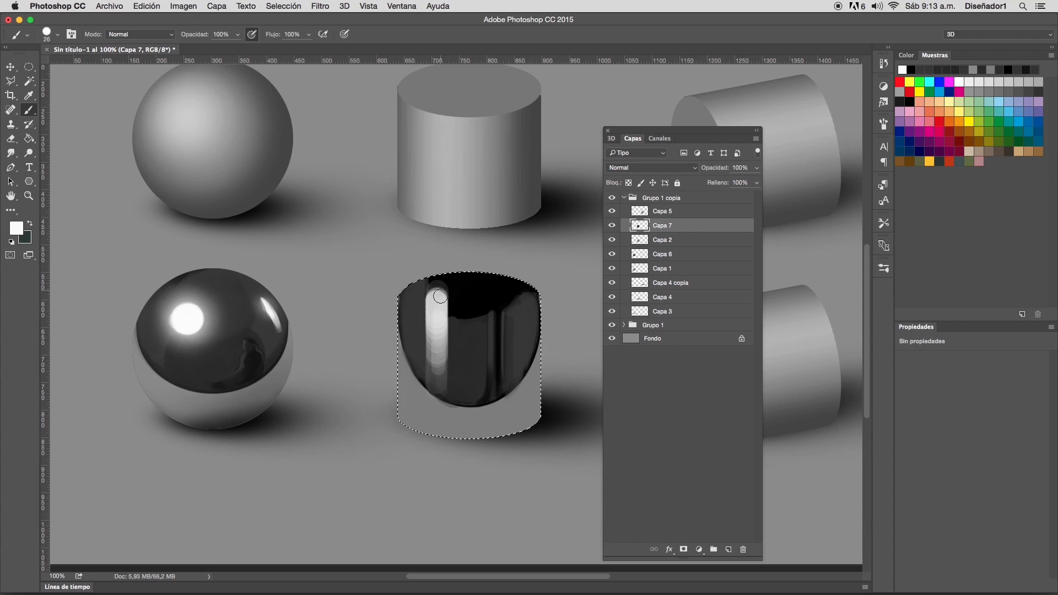
- Paint a narrow vertical white highlight near the right edge of the cylinder's dark reflection with a 12 px brush
right_click(530, 295)
left_click_drag(595, 166, 588, 165)
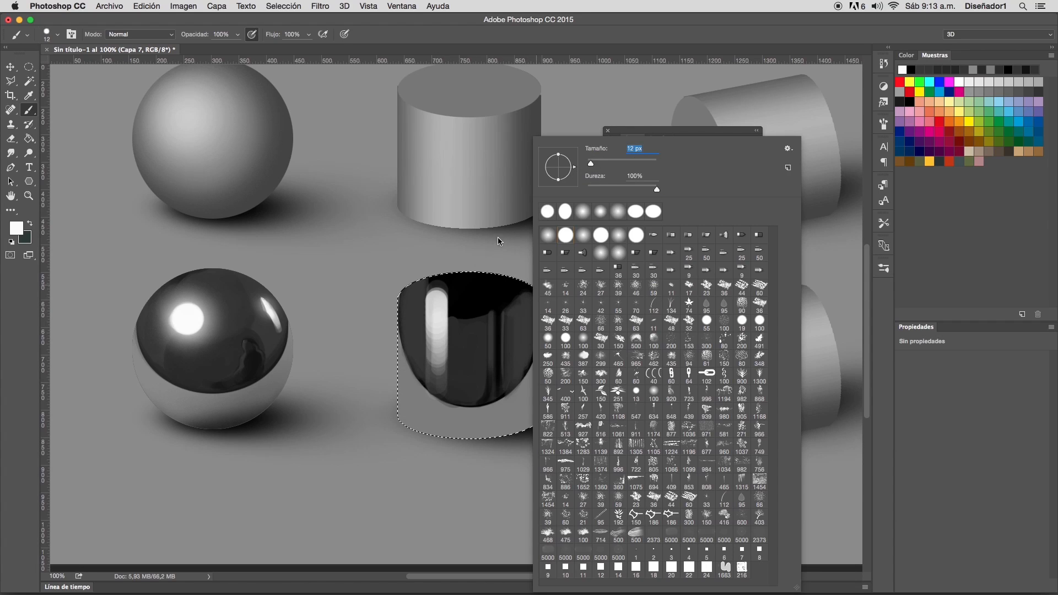
left_click(518, 250)
left_click_drag(526, 292, 527, 362)
left_click_drag(528, 297, 527, 367)
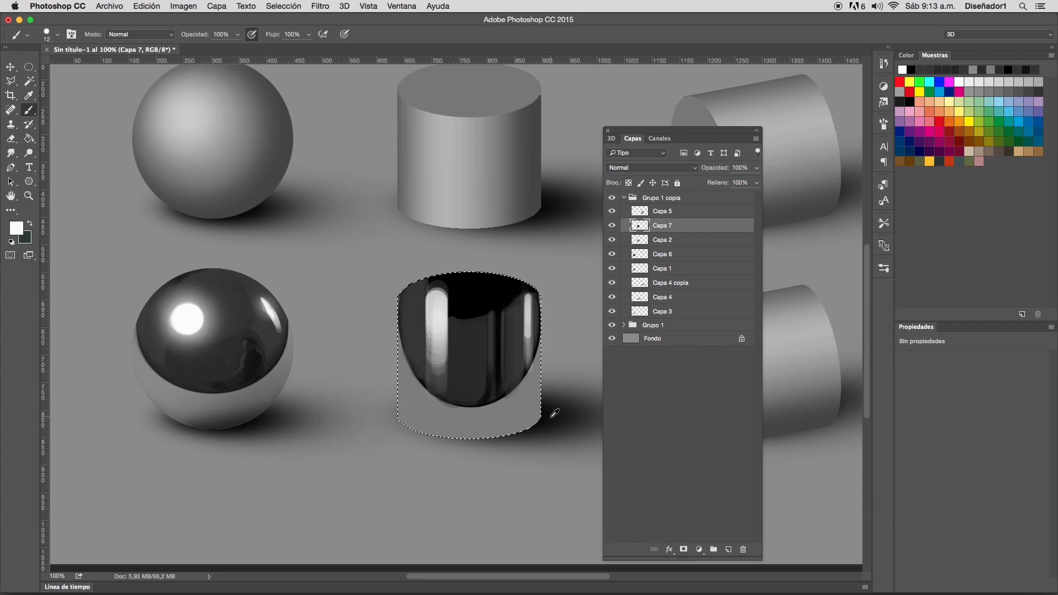
- Softly shade the lower right of the cylinder in near-black with a 75 px brush at 0% hardness
key("x")
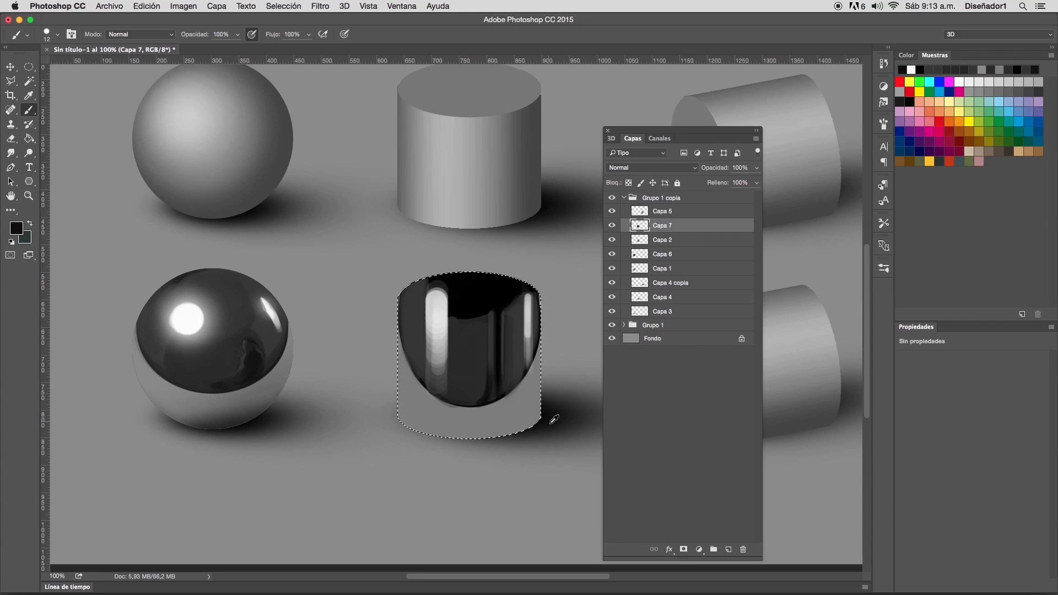
right_click(572, 307)
left_click_drag(678, 189, 630, 189)
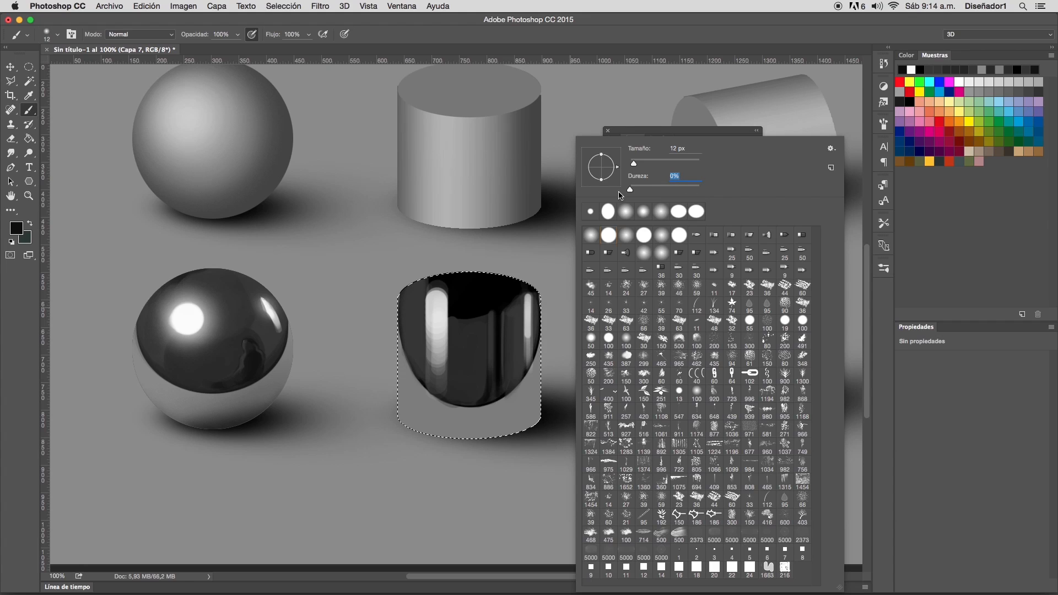
left_click(643, 163)
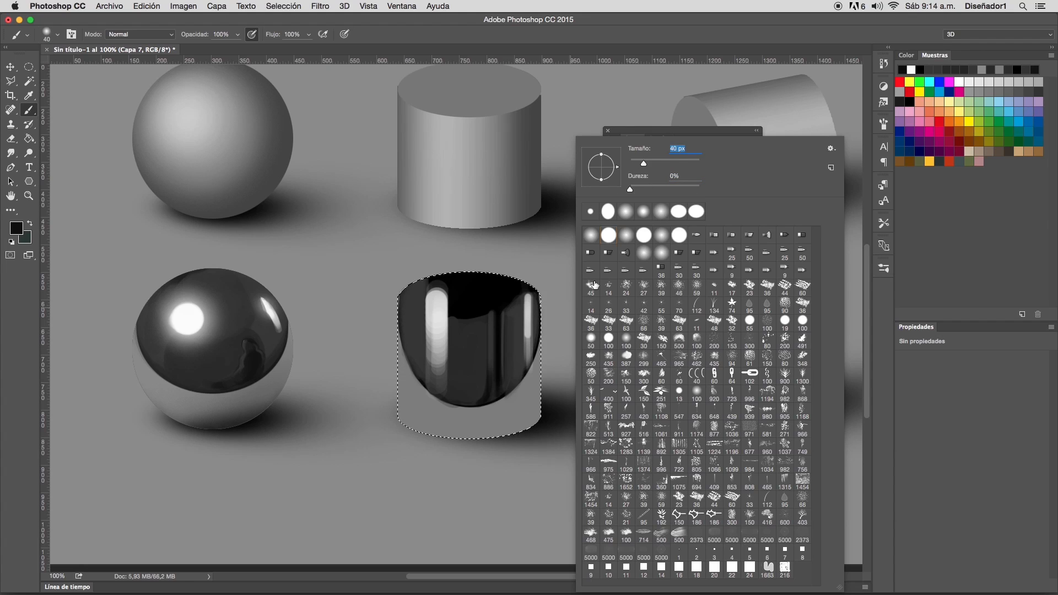
key("Return")
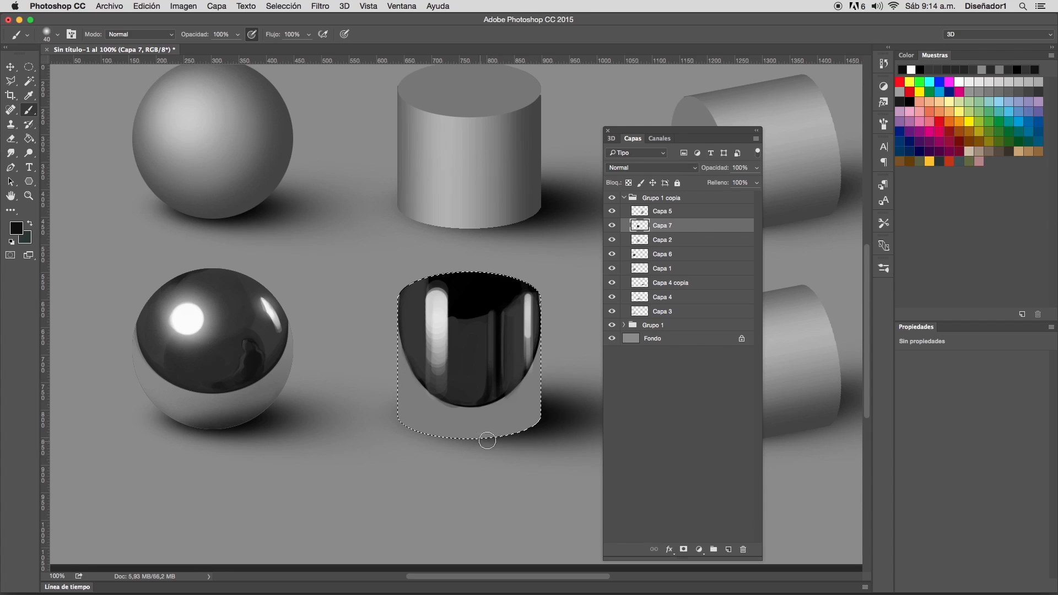
right_click(582, 329)
left_click(666, 164)
key("Return")
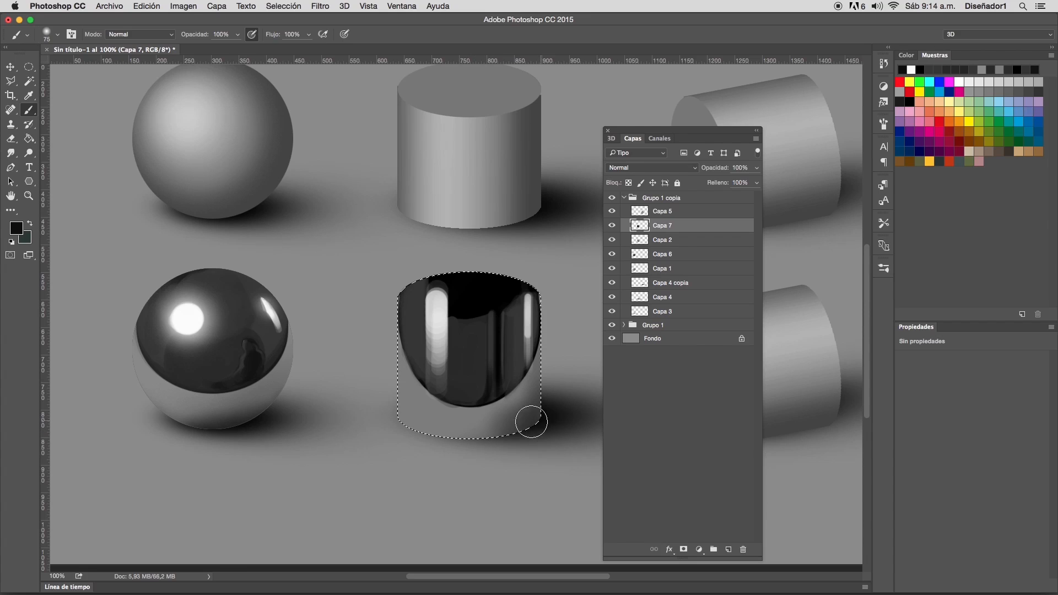
- Select the cylinder's top ellipse by color on Capa 2, subtracting the stray strips on the body with the Polygonal Lasso
key("alt+bracketleft")
key("w")
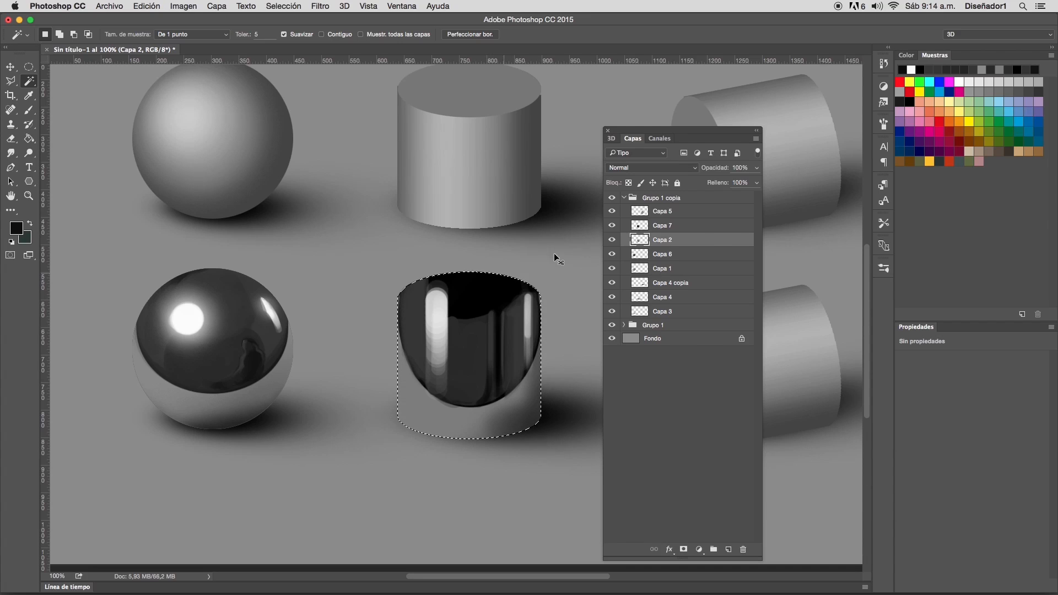
left_click(491, 331)
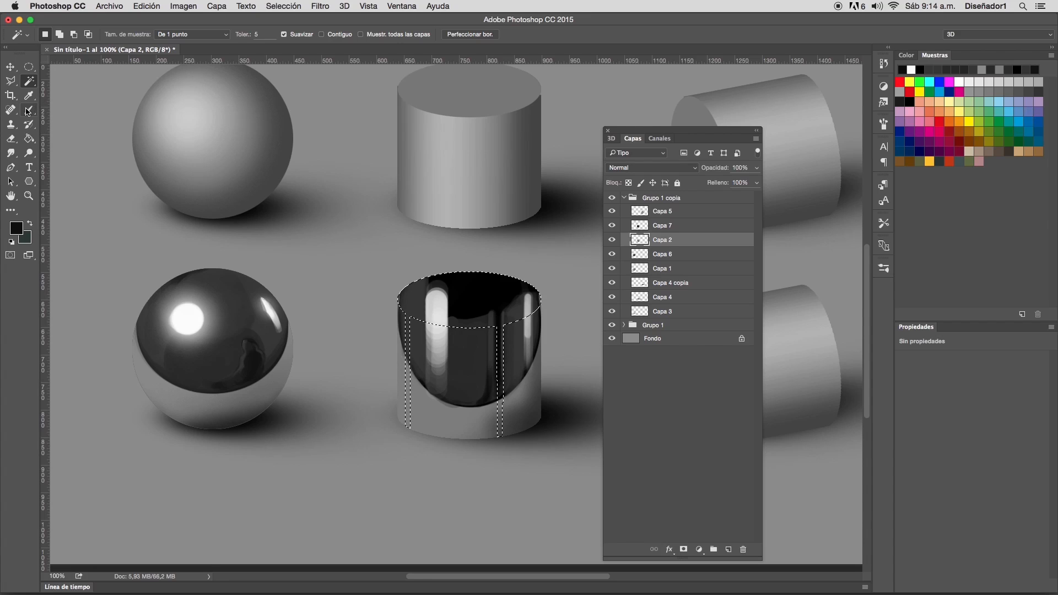
left_click(11, 82)
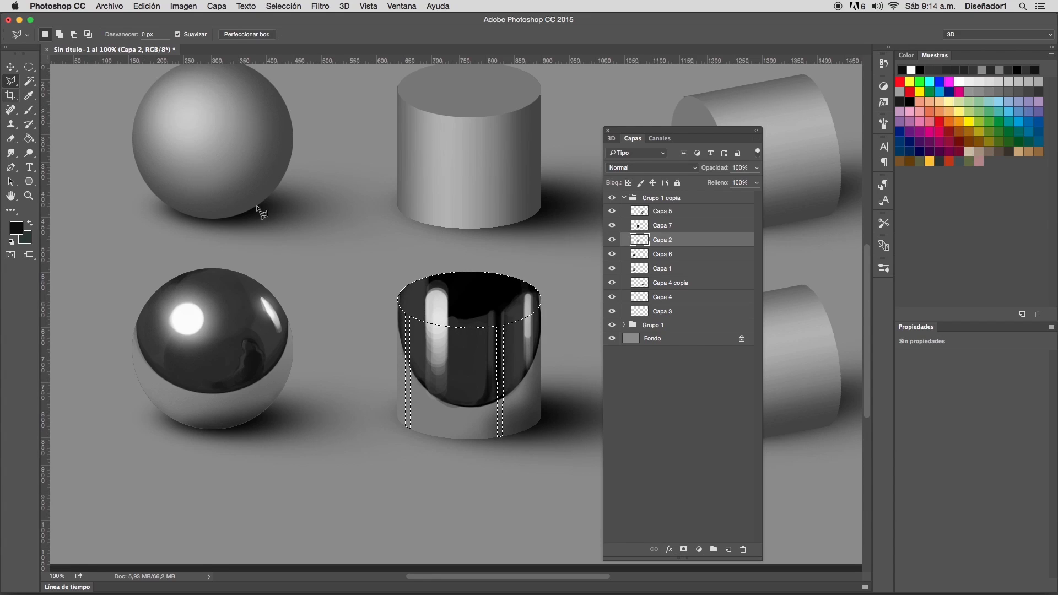
key("alt")
left_click(423, 325)
double_click(370, 351)
left_click(511, 324)
double_click(466, 421)
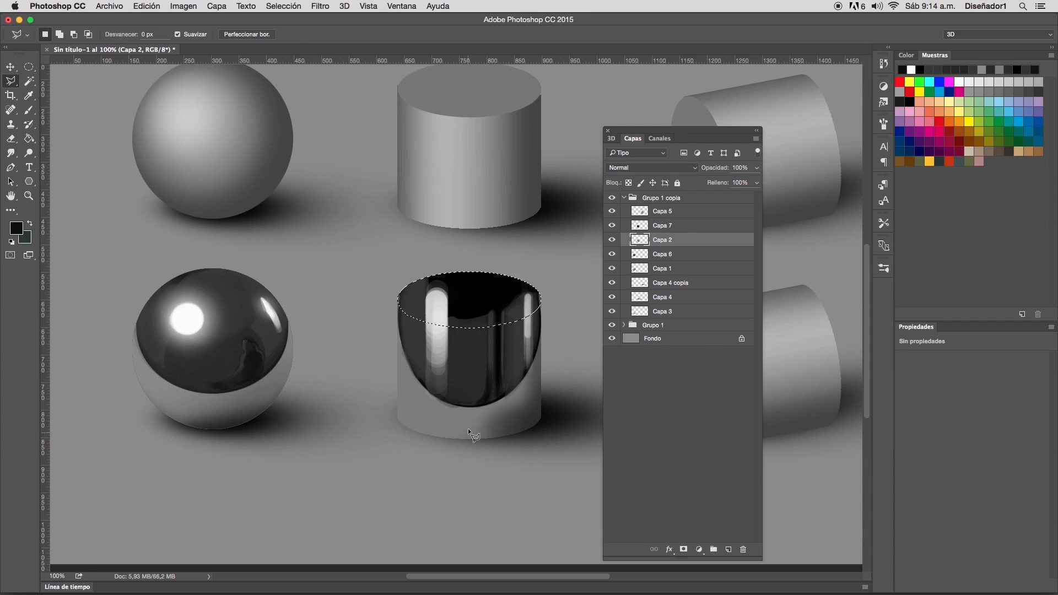
- Sample the sphere's dark gray and fill the cylinder's top ellipse with it on Capa 7
key("b")
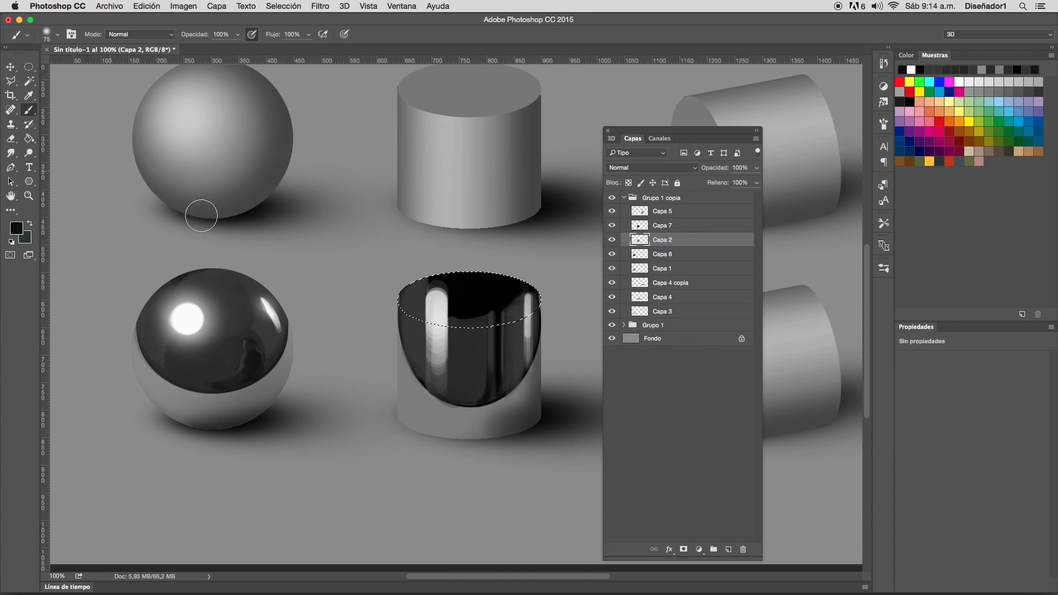
left_click(225, 276, "alt")
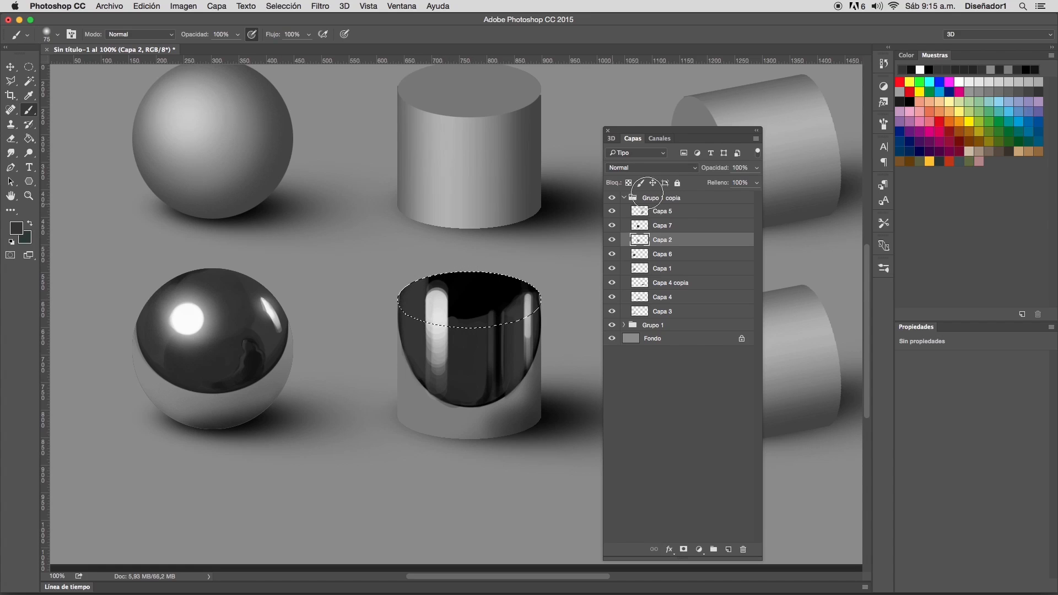
key("super+c")
left_click(612, 226)
left_click(612, 225)
left_click(653, 227)
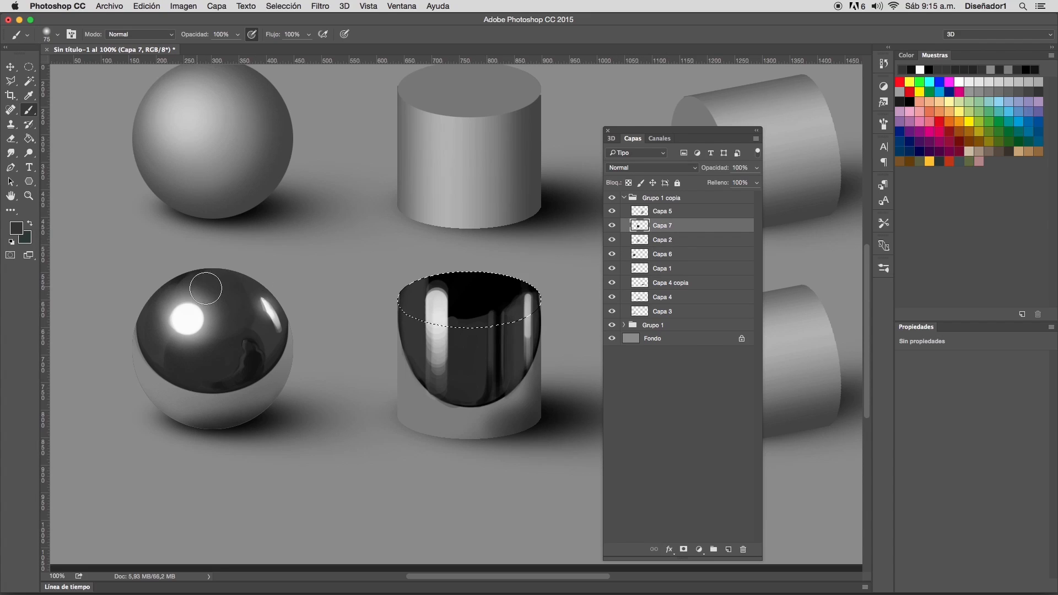
left_click_drag(422, 298, 449, 331)
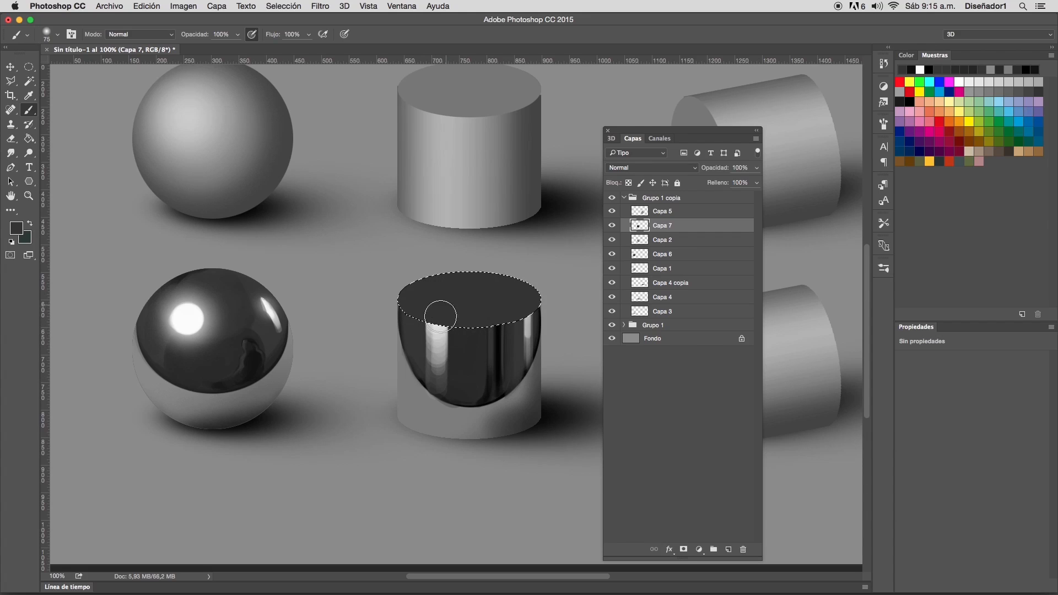
- Convert the ellipse selection to a 1 px border, paint white highlights along the front rim, and deselect
left_click(282, 6)
mouse_move(334, 157)
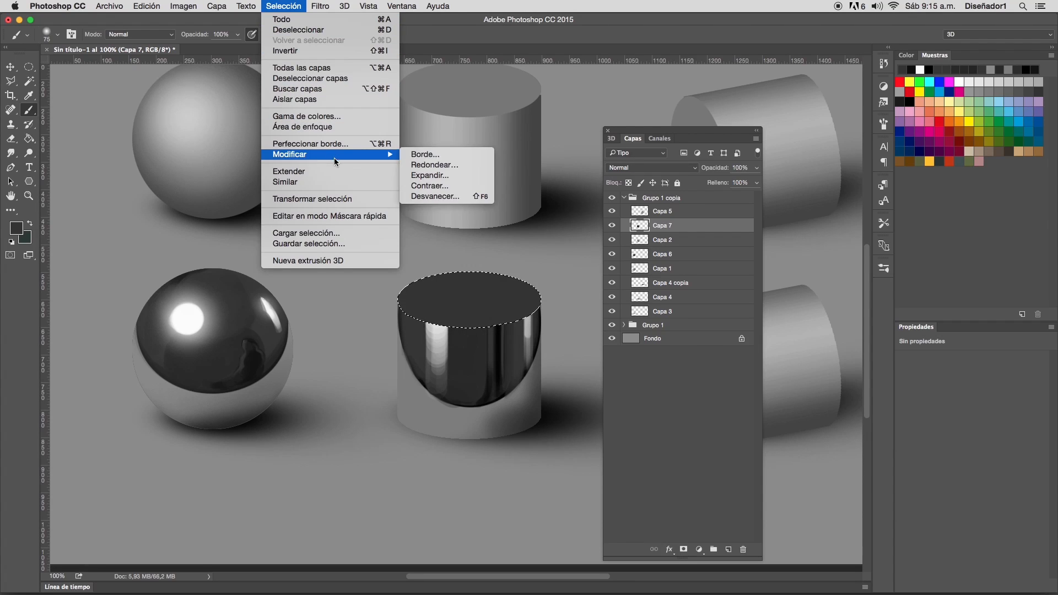
left_click(429, 154)
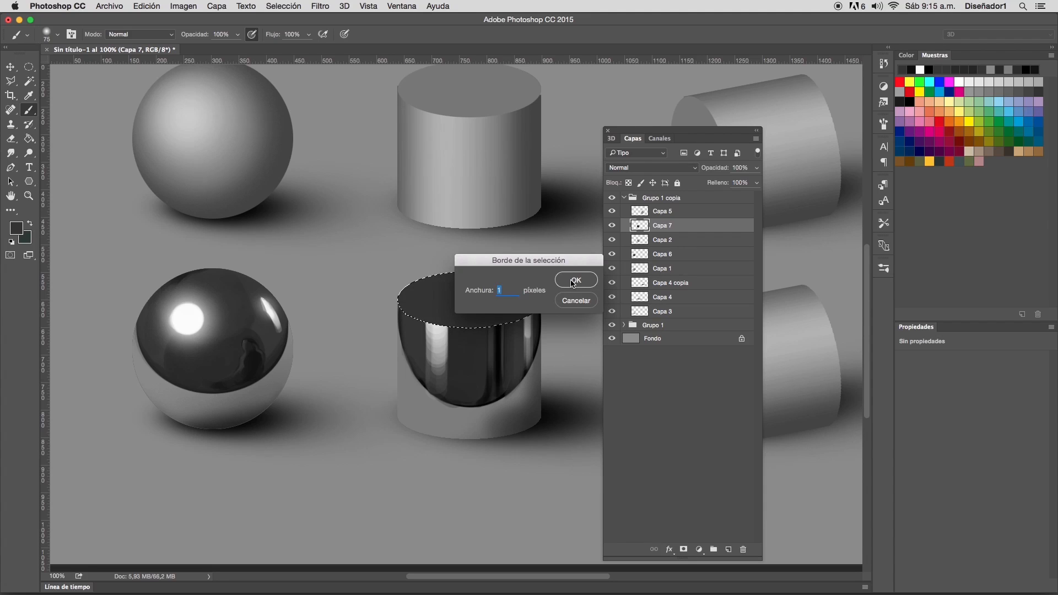
key("Return")
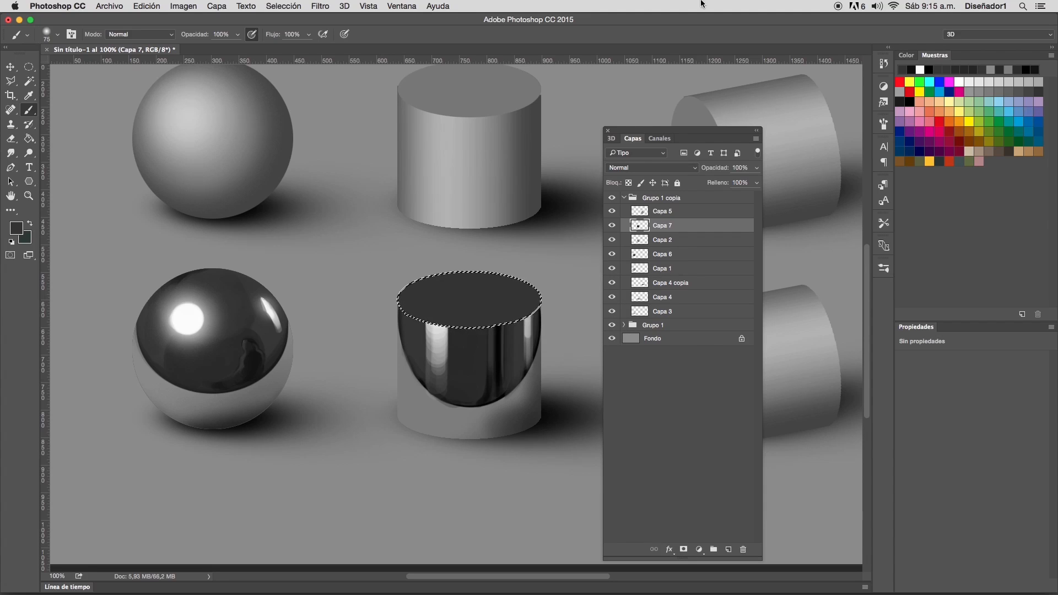
left_click(959, 81)
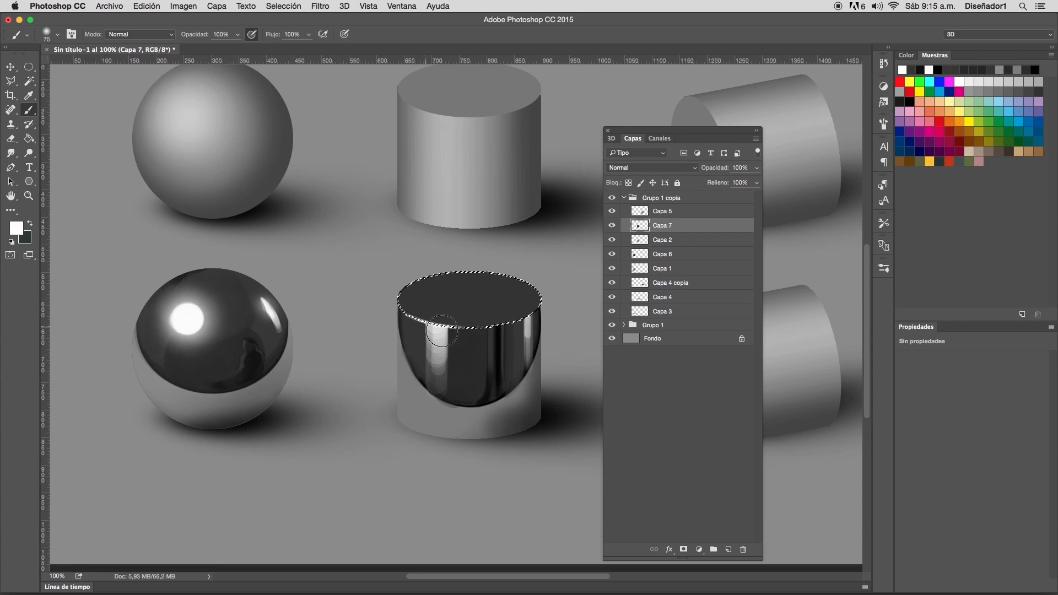
left_click(527, 318)
key("super+d")
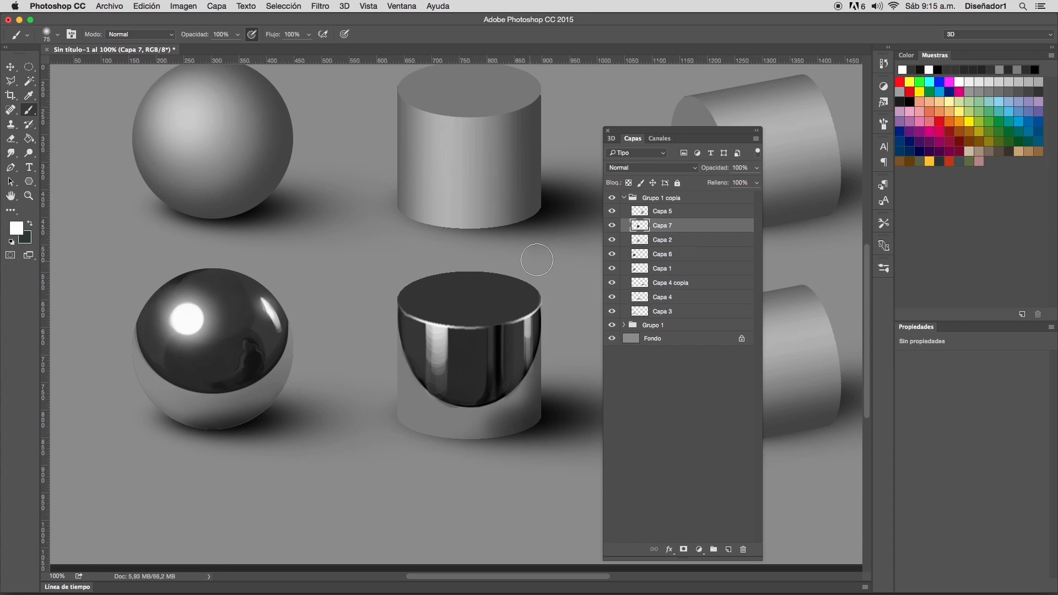
- Load the Capa 7 outline as a selection, add a soft white glow where the left highlight meets the rim, and deselect
left_click(640, 224, "super")
left_click(436, 320)
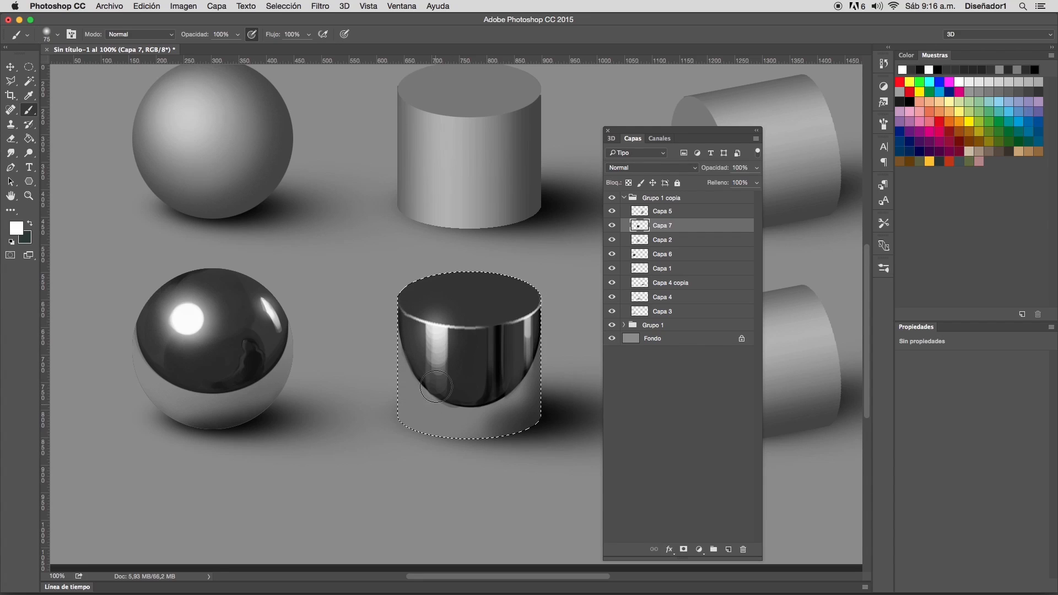
left_click_drag(438, 315, 439, 403)
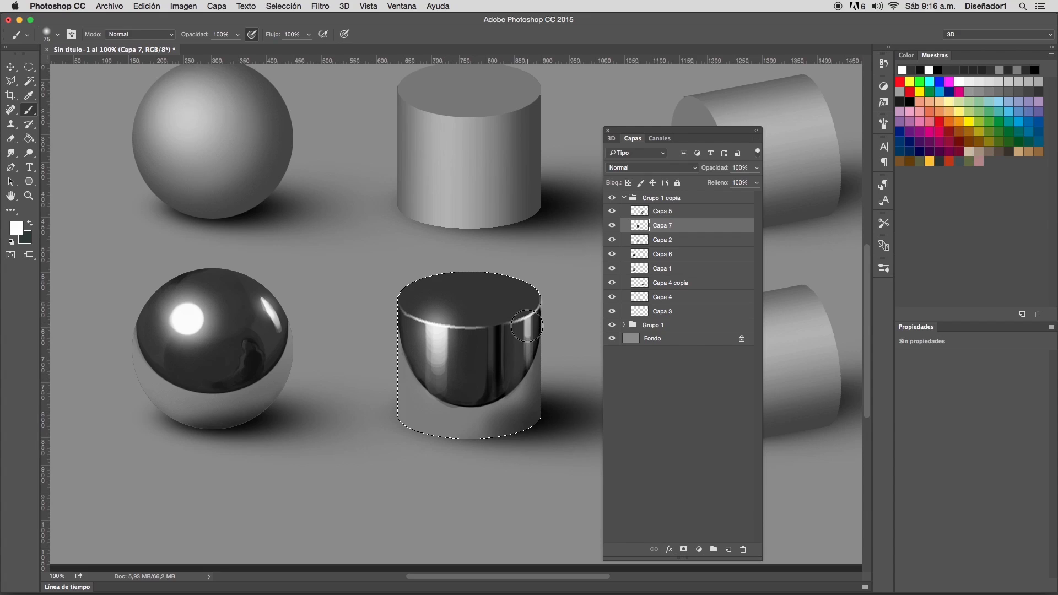
key("super+d")
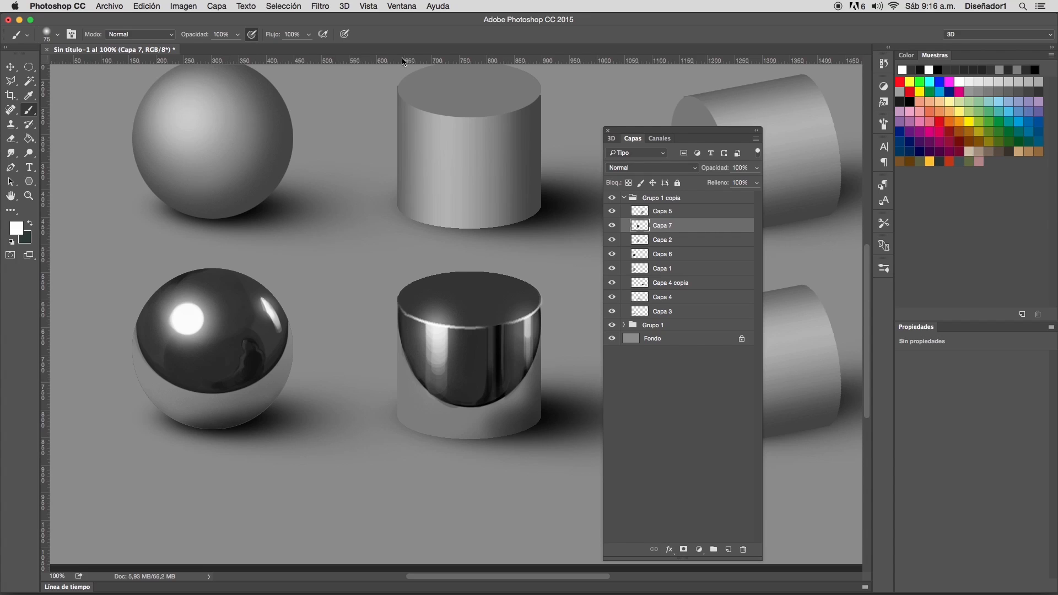
- Uncover the tilted cylinder by moving the layer list aside, and create a new layer, Capa 8, above Capa 5
left_click_drag(648, 135, 515, 129)
left_click(528, 209)
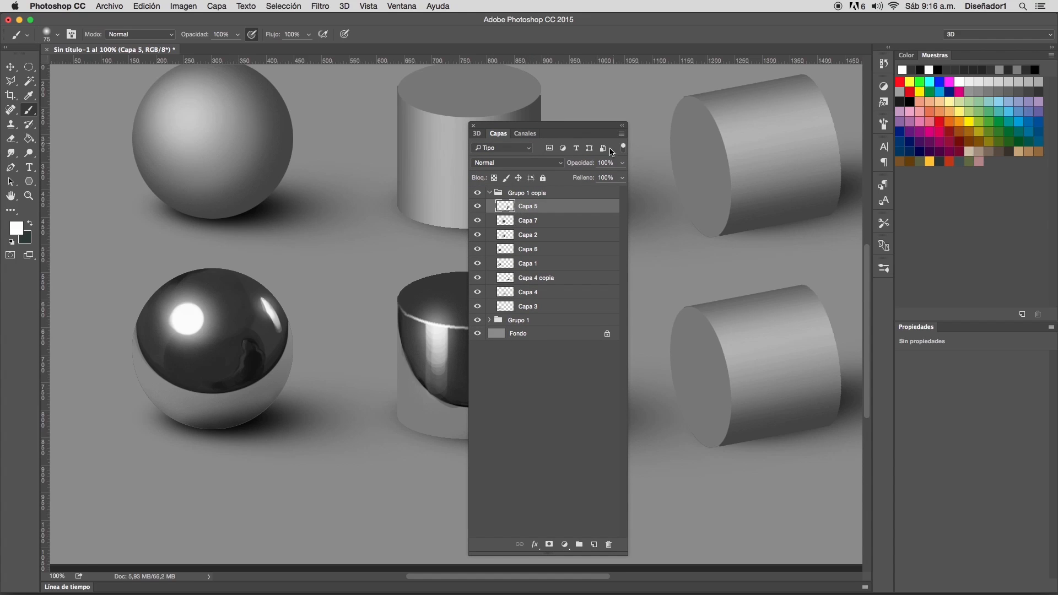
left_click(622, 135)
left_click(653, 142)
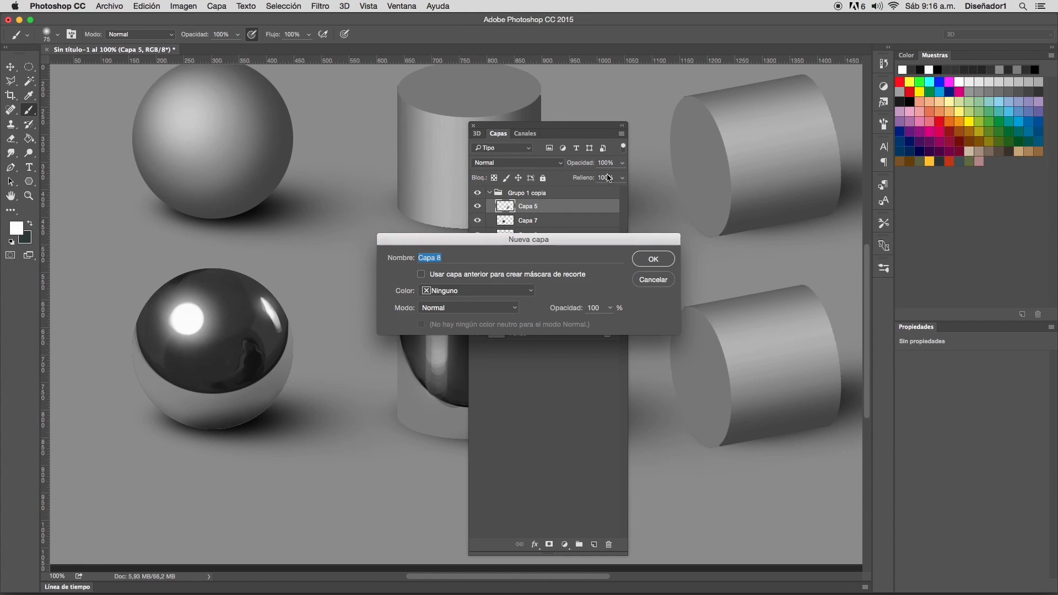
left_click(653, 261)
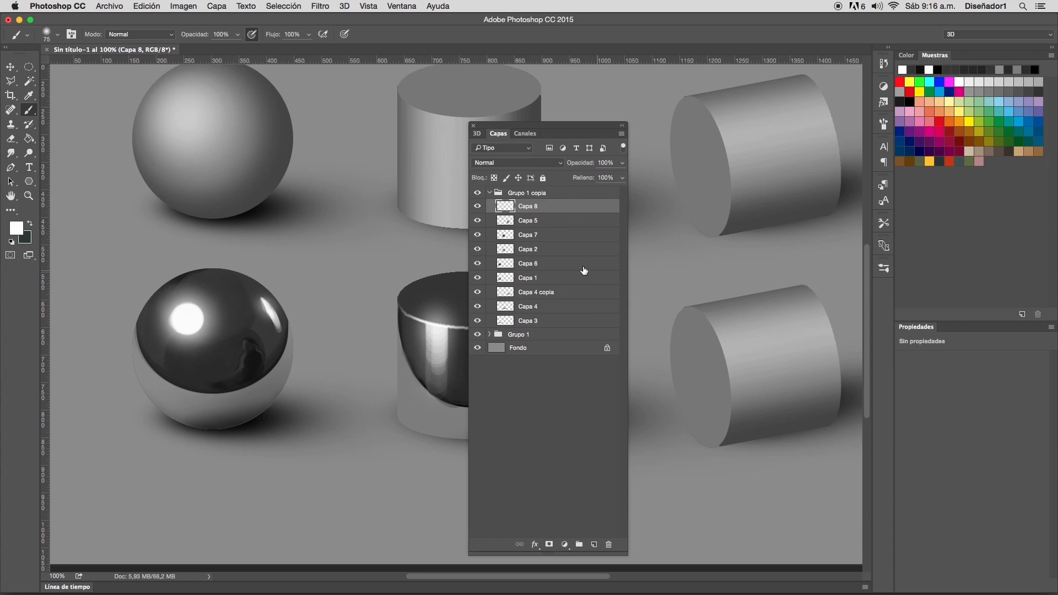
- Load the Capa 5 outline as a selection and cover the lower tilted cylinder with a sampled mid gray on Capa 8
left_click(506, 221, "ctrl")
left_click(703, 443, "alt")
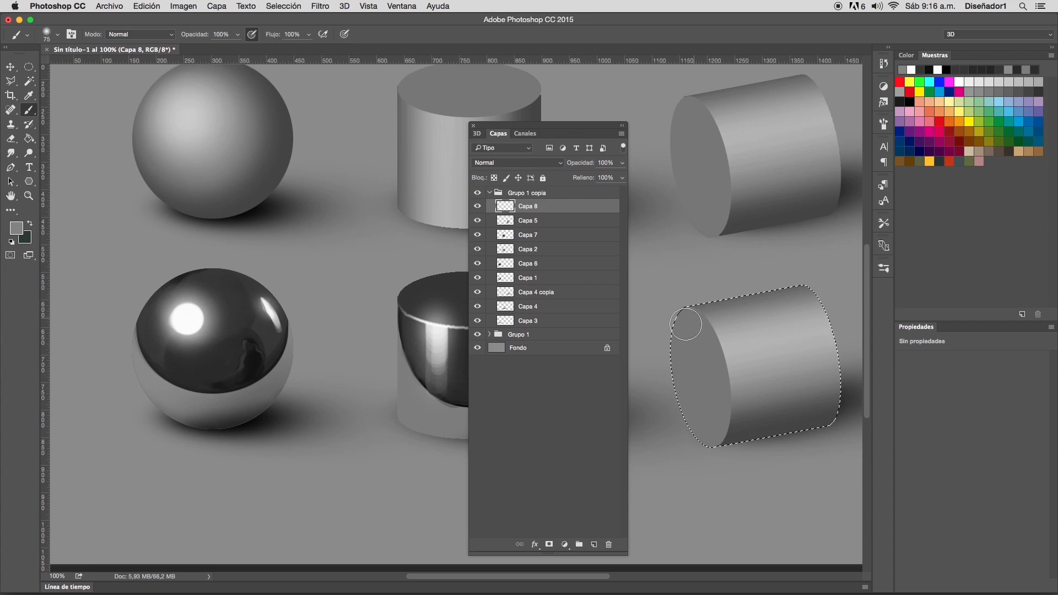
mouse_move(787, 319)
left_mouse_down()
mouse_move(829, 341)
mouse_move(750, 386)
mouse_move(716, 425)
left_mouse_up()
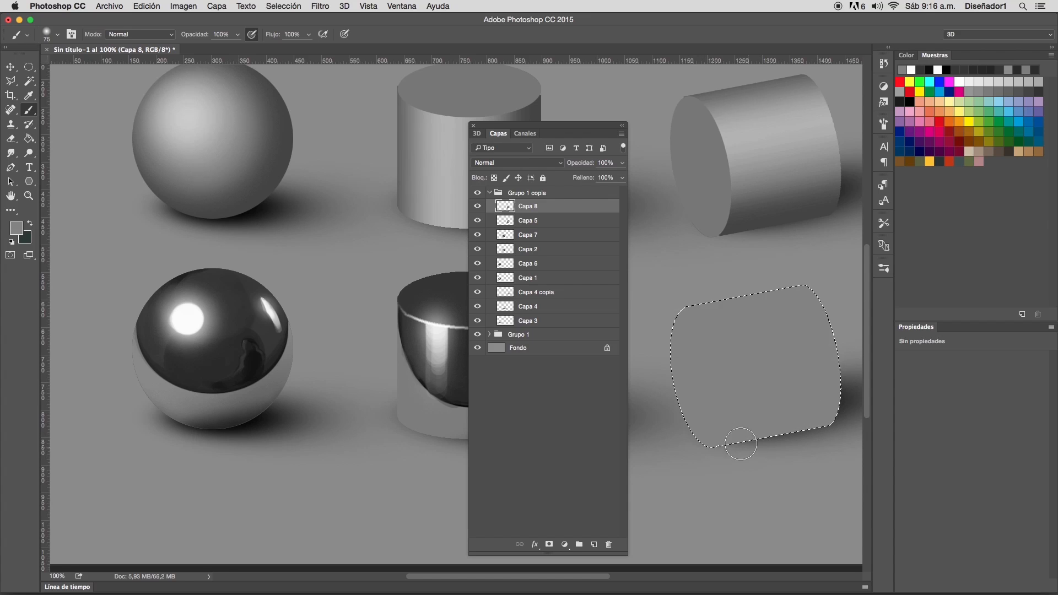
- Sample dark gray from the cast shadow and paint soft shading along the tilted cylinder's lower edge
left_click(852, 405, "alt")
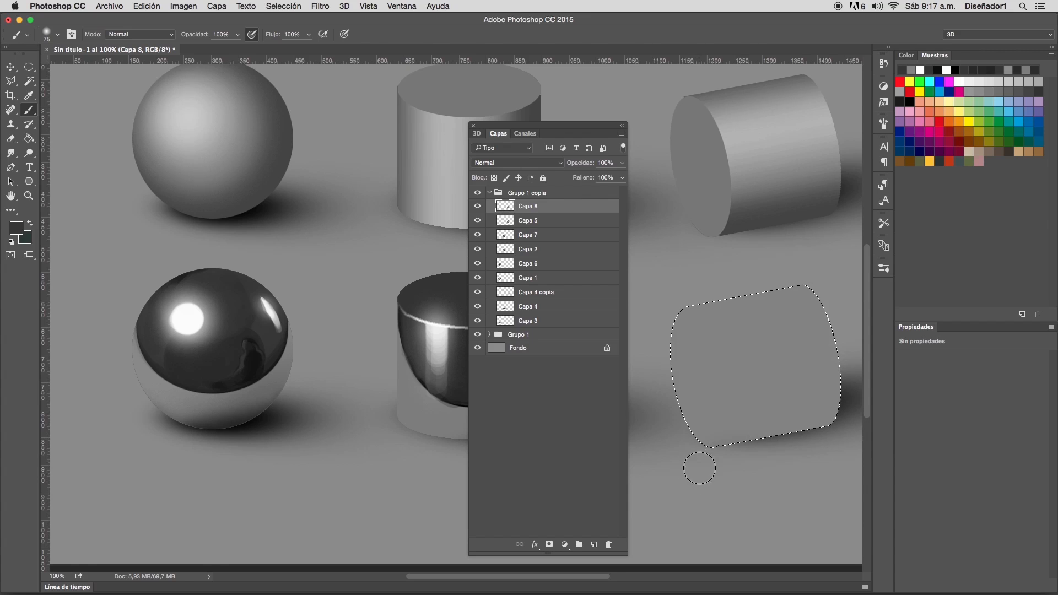
scroll(705, 463, "right", 15)
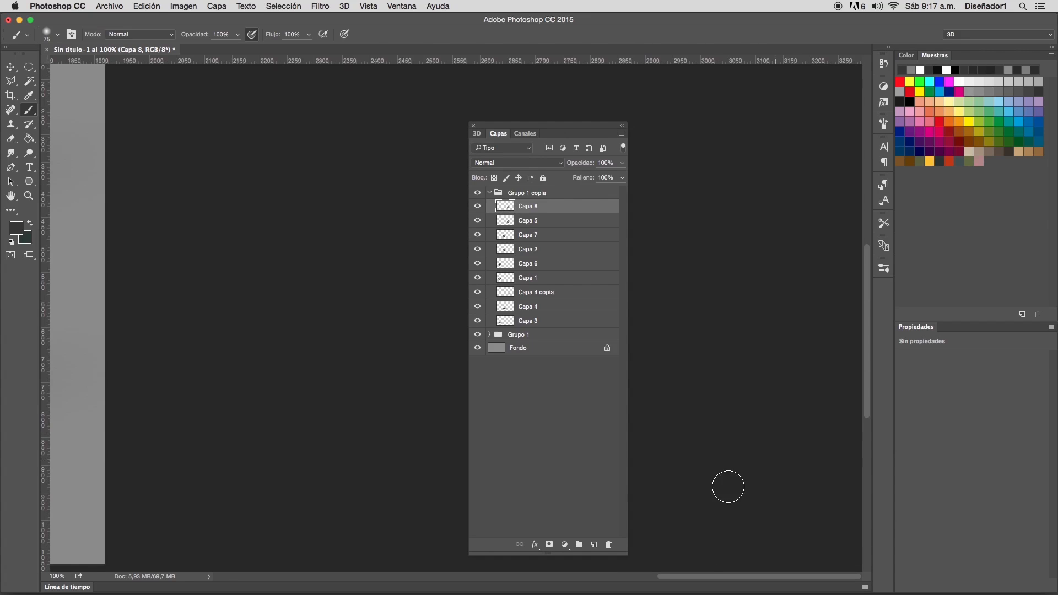
left_click_drag(656, 580, 431, 580)
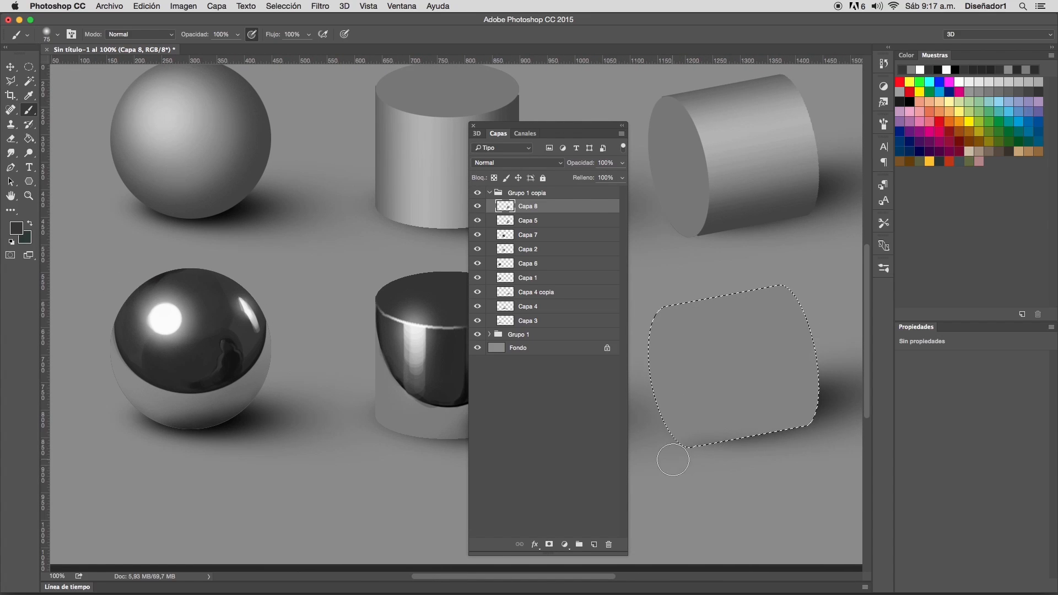
left_click_drag(789, 428, 662, 463)
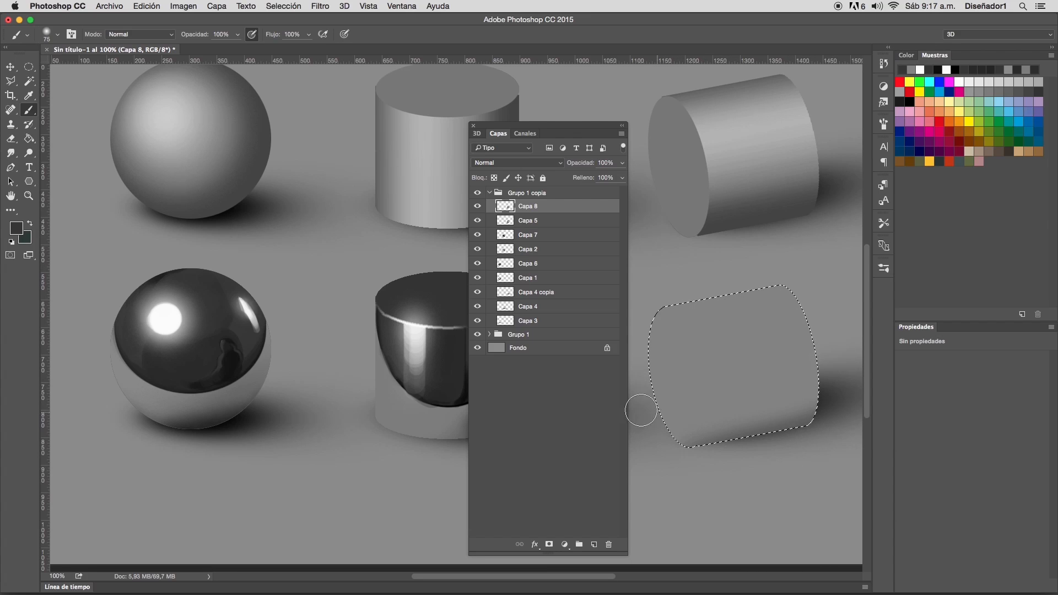
- Choose black as the foreground color and set the brush hardness to 100% for hard-edged reflections
left_click(910, 101)
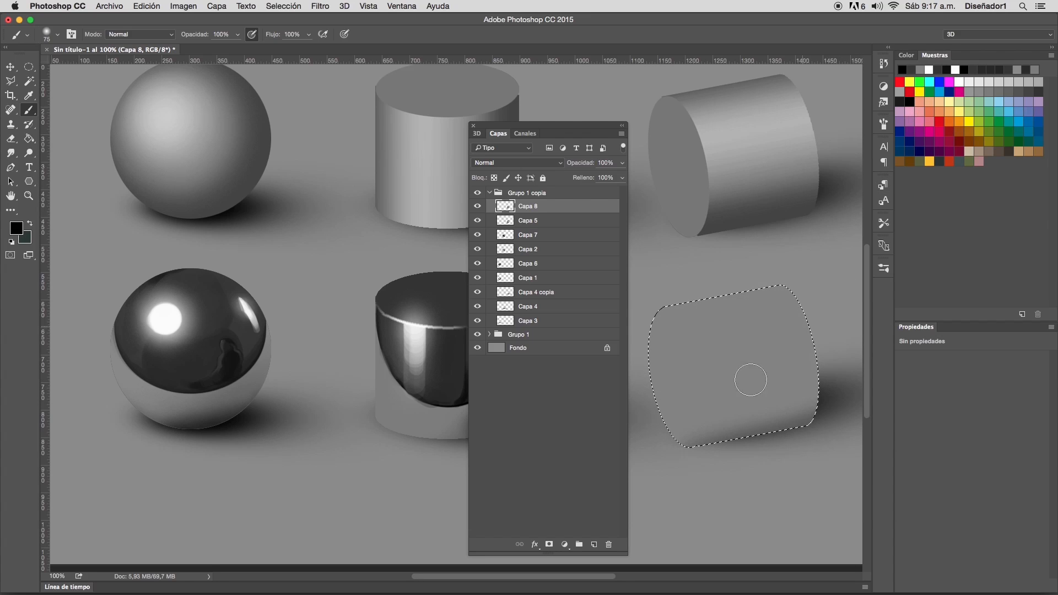
right_click(738, 347)
left_click_drag(793, 189, 863, 221)
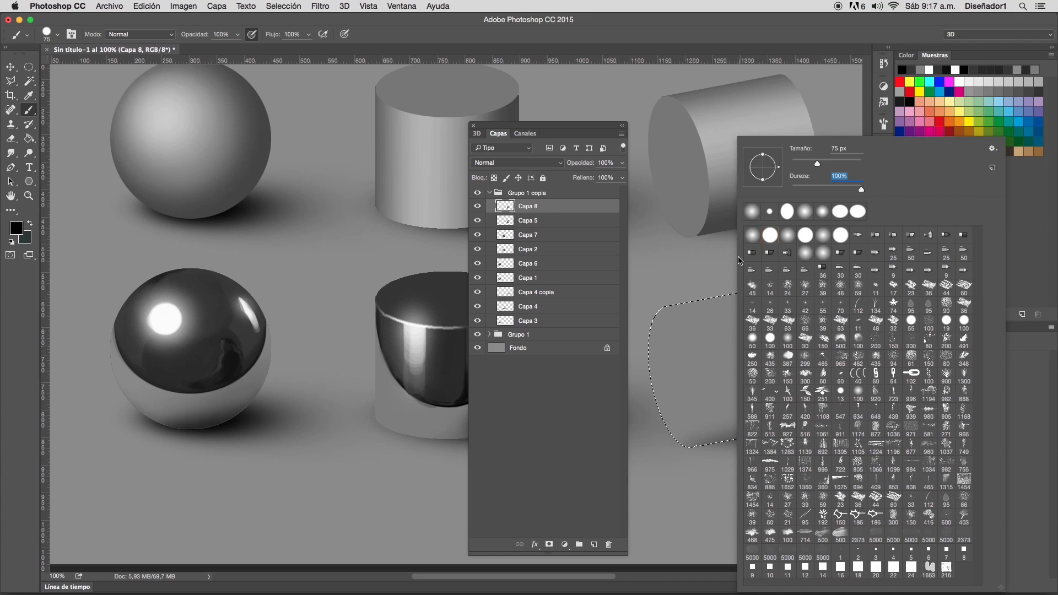
left_click(739, 260)
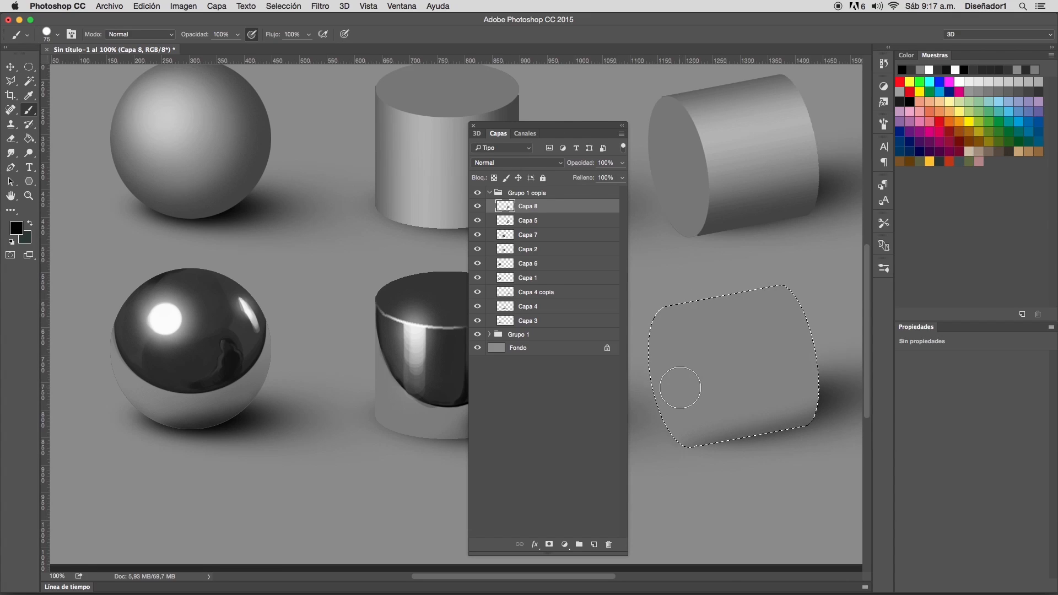
- Undo the trial stroke across the lower tilted cylinder and set the brush spacing to 1%
left_click_drag(676, 386, 852, 334)
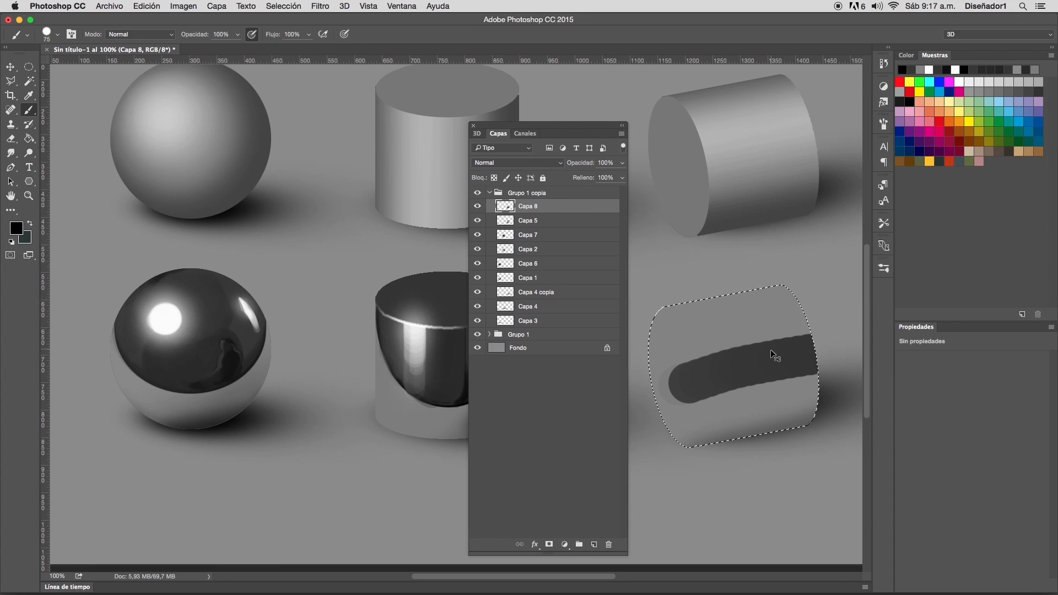
key("ctrl+z")
left_click(884, 124)
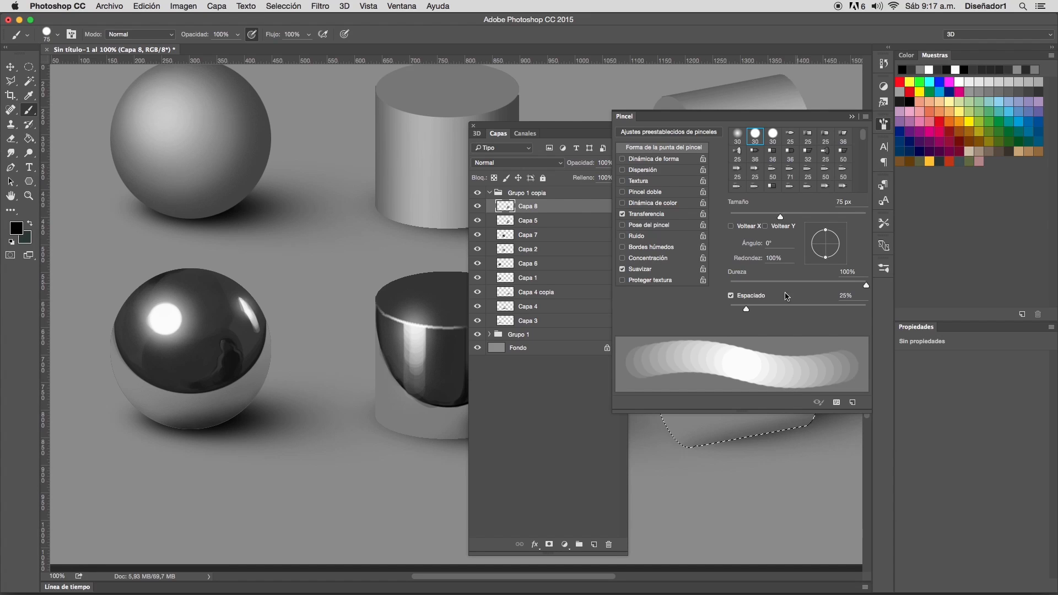
left_click_drag(747, 310, 727, 313)
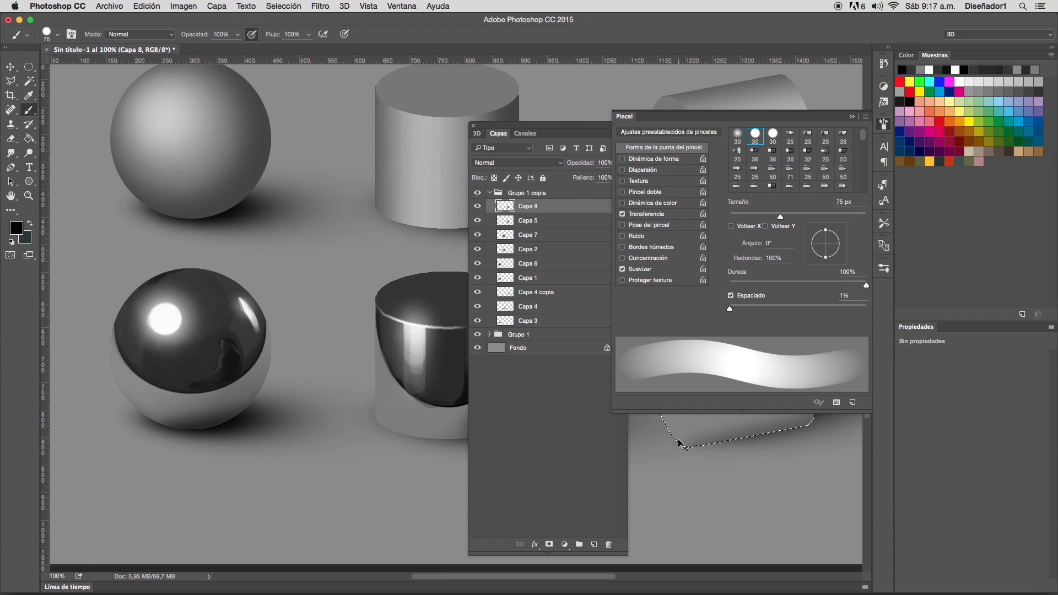
- Paint a straight black band across the lower tilted cylinder, parallel to its axis, and overlap dark gray straight bands along its upper edge
left_click(672, 393)
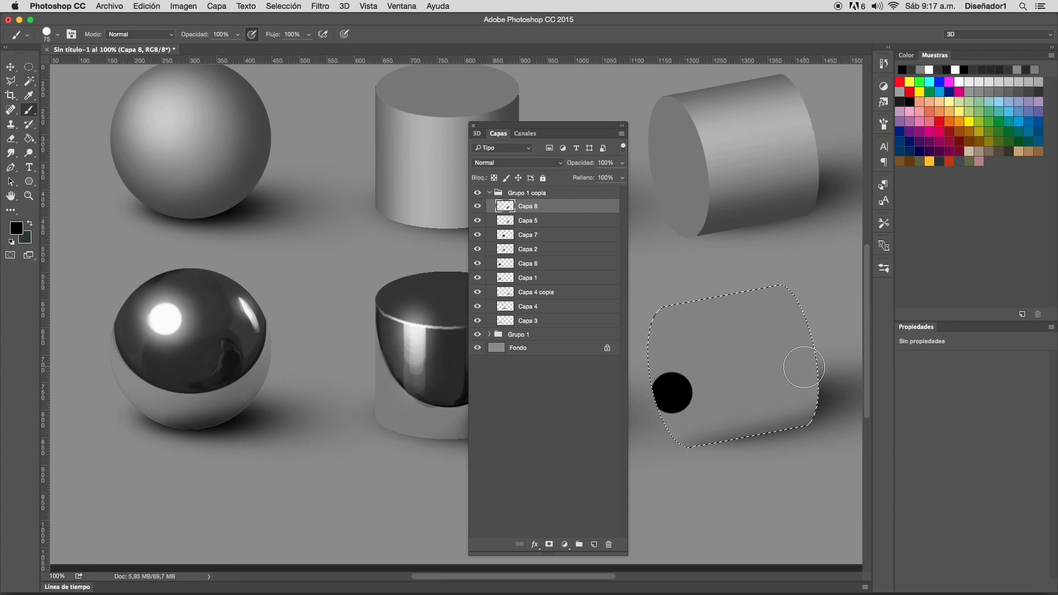
left_click(836, 360, "shift")
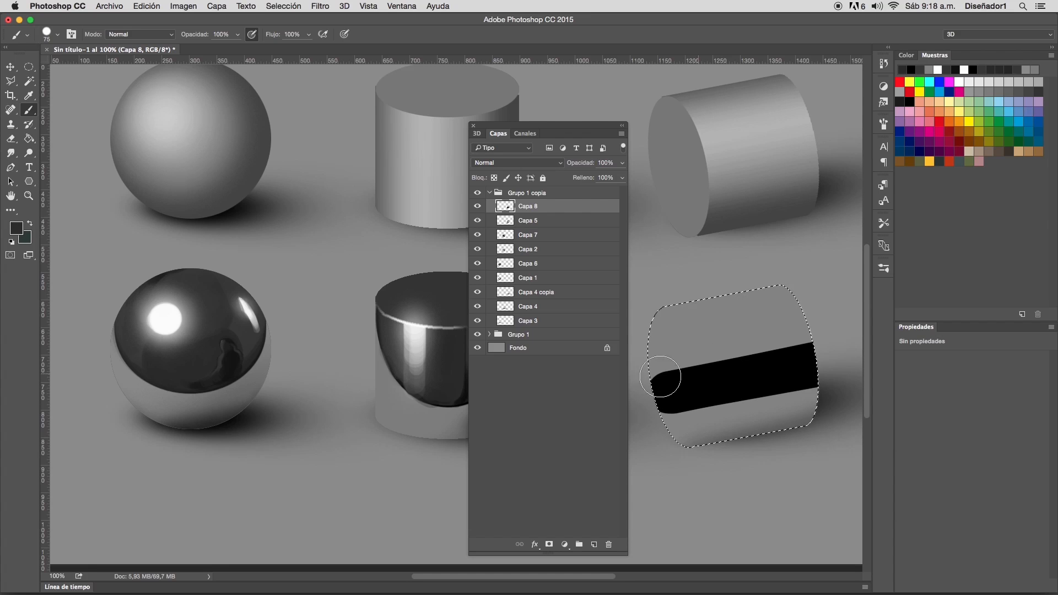
left_click(667, 379)
left_click(820, 353, "shift")
left_click(668, 368)
left_click(843, 337, "shift")
- Extend the dark gray strokes up to the tilted cylinder's top edge, using dark gray sampled from the glossy sphere
left_click_drag(672, 374, 797, 347)
mouse_move(665, 374)
left_mouse_down()
mouse_move(855, 342)
mouse_move(858, 324)
mouse_move(702, 354)
mouse_move(835, 320)
left_mouse_up()
left_click_drag(661, 352, 882, 311)
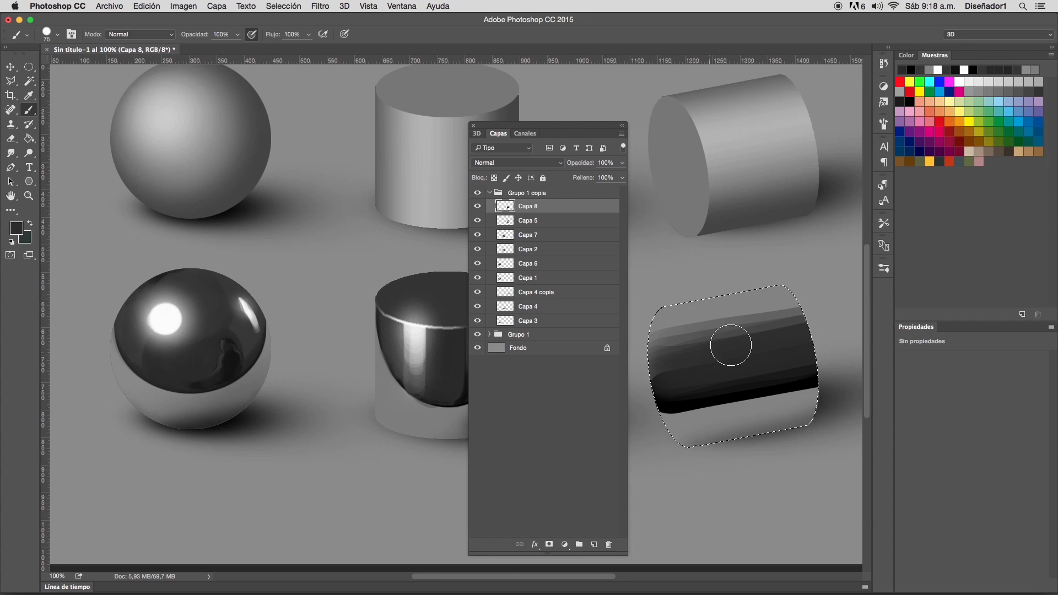
mouse_move(659, 348)
left_mouse_down()
mouse_move(854, 317)
mouse_move(651, 348)
mouse_move(784, 327)
left_mouse_up()
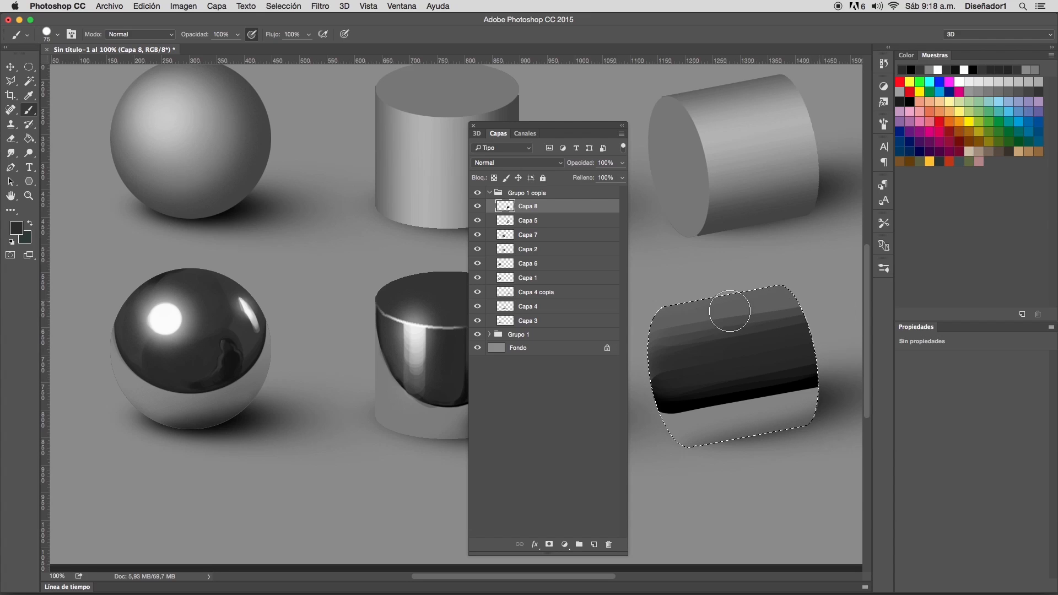
left_click(205, 280, "alt")
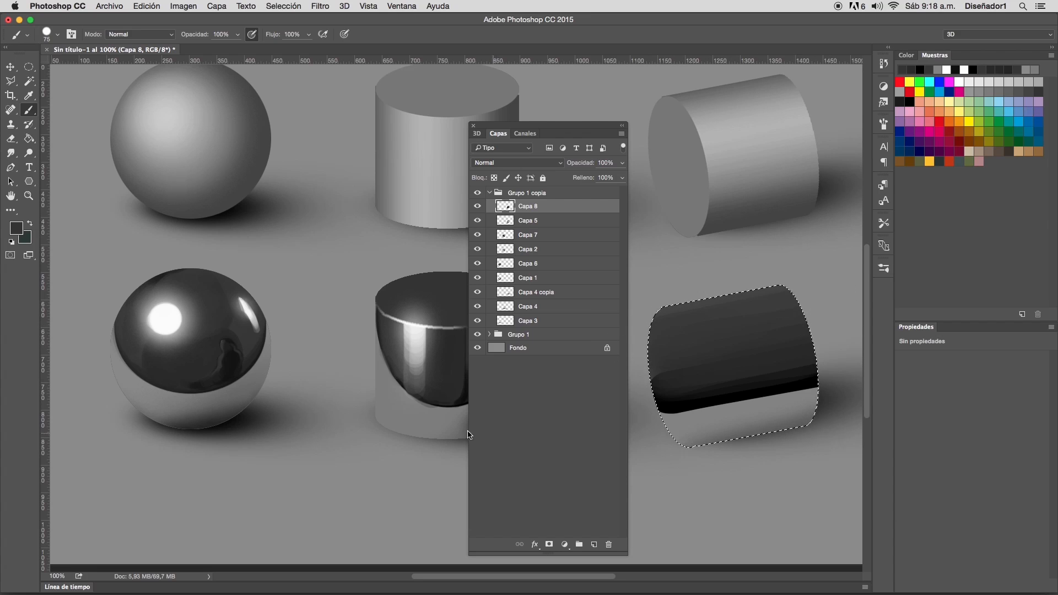
- Sample white from the glossy sphere's highlight and paint a straight light reflection across the upper part of the tilted cylinder
left_click(162, 312, "alt")
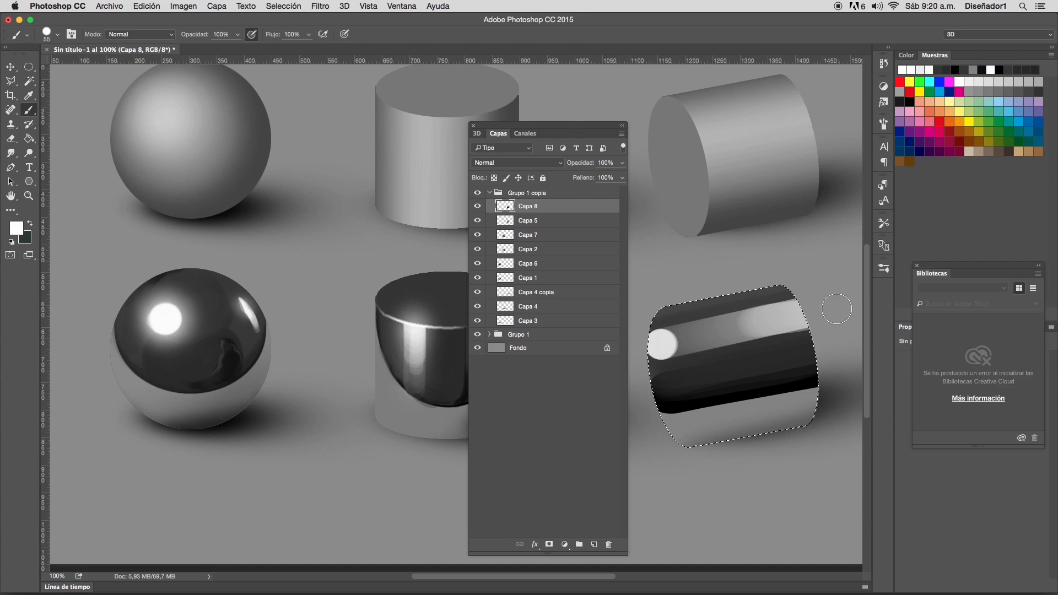
- Paint white highlights along the light band of the lower tilted cylinder on Capa 8, using a 20 px brush for the finer streaks
left_click_drag(693, 337, 805, 312)
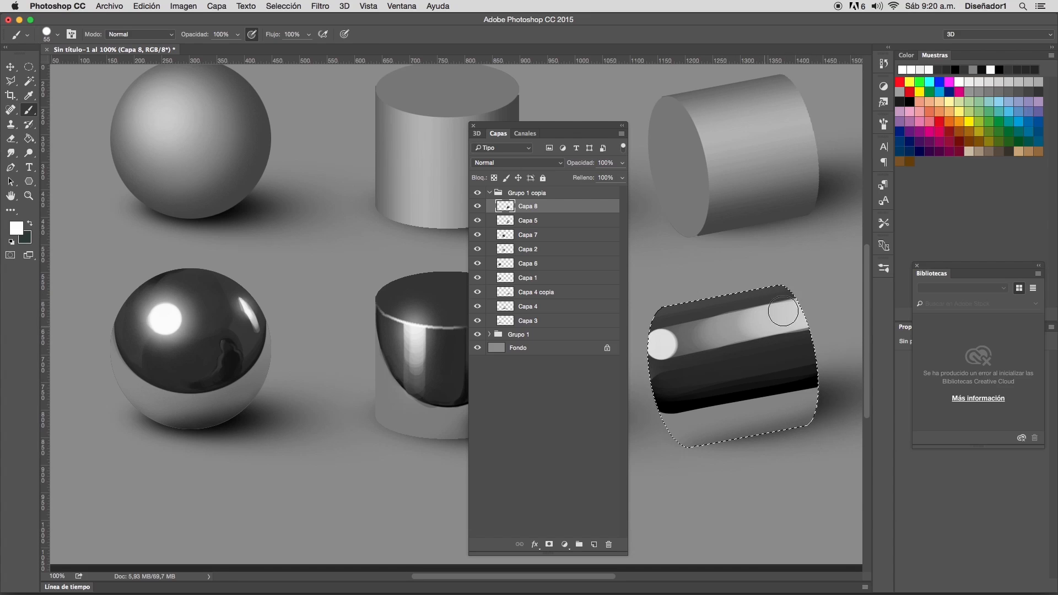
right_click(822, 256)
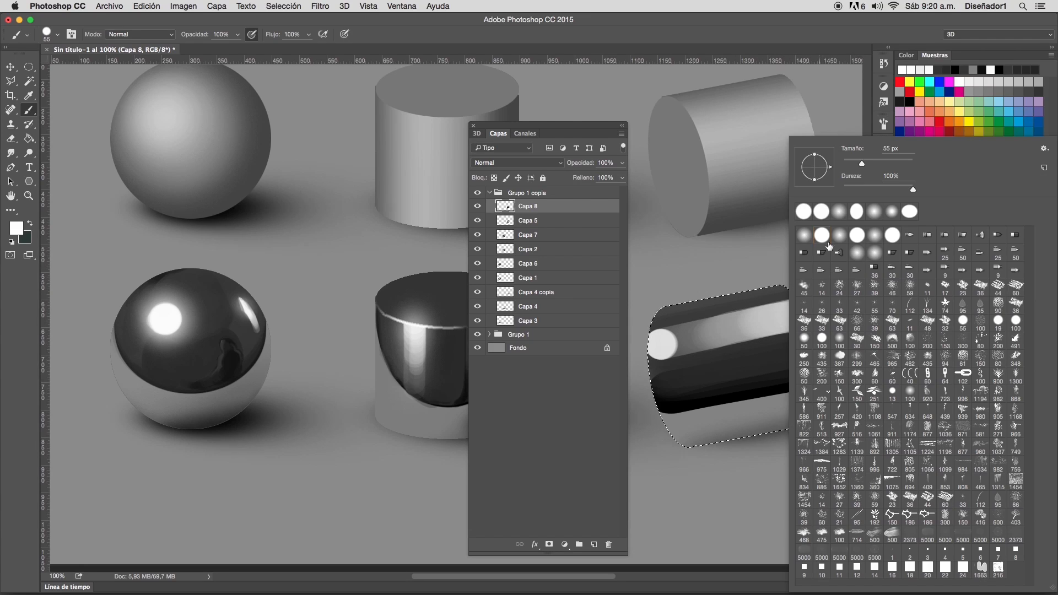
left_click_drag(861, 166, 853, 166)
key("Return")
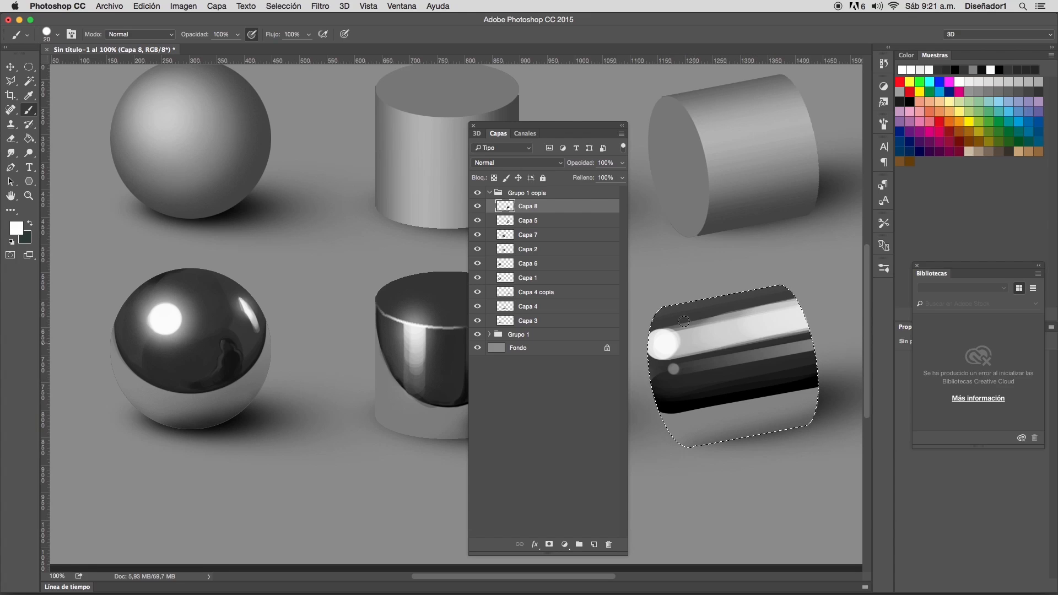
- Replace the current selection with a Magic Wand selection of the tilted cylinder's end face on Capa 5
left_click(531, 223)
left_click(27, 82)
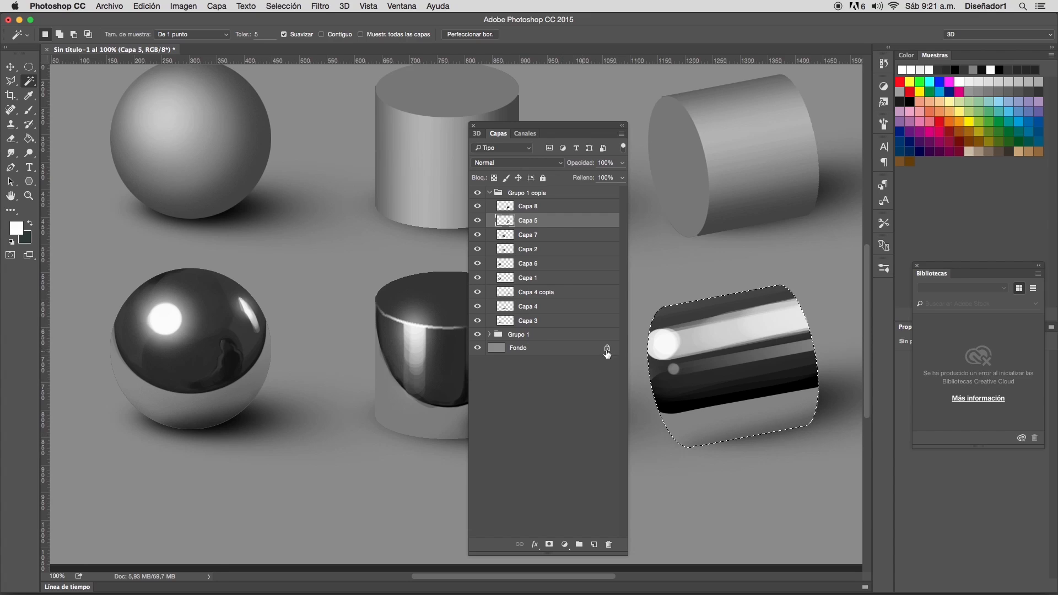
key("super+d")
left_click(679, 385)
- Subtract the stray areas over the tilted cylinder's body from the selection with the Polygonal Lasso, keeping only the end face
left_click(10, 81)
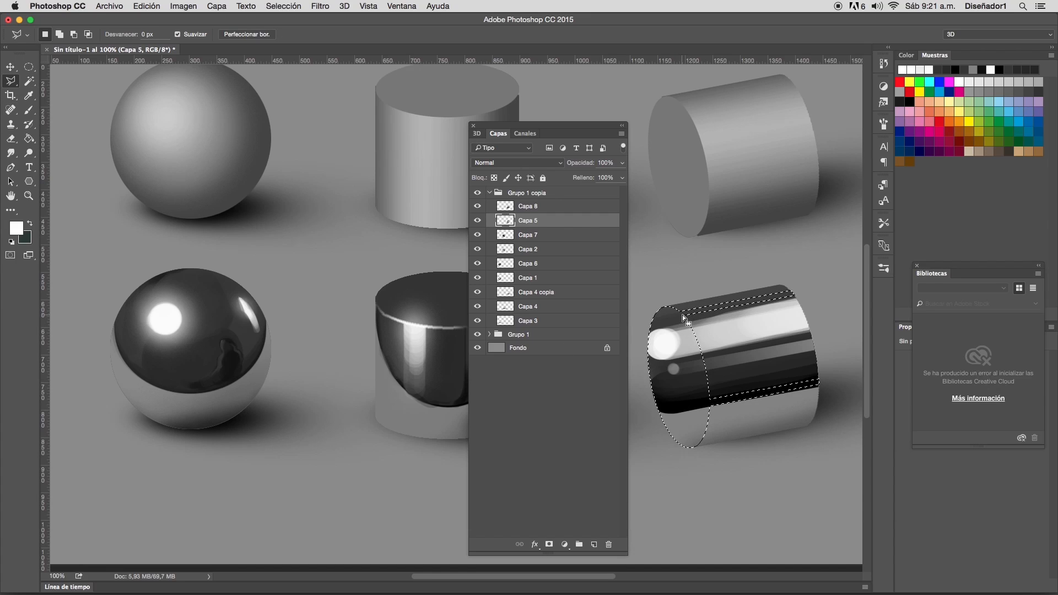
key("alt")
left_click(688, 318)
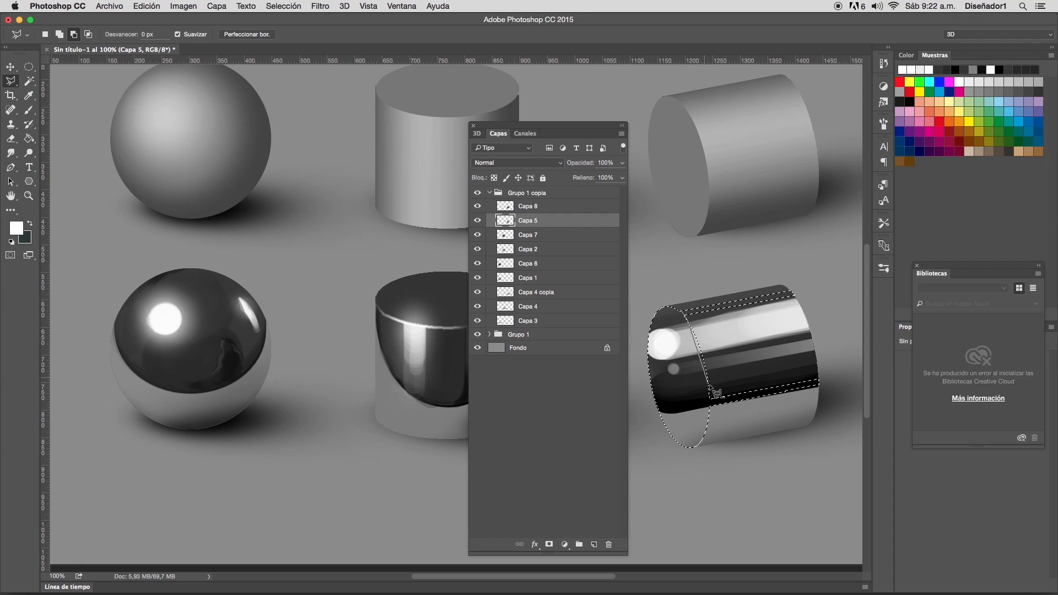
left_click(709, 332)
left_click(711, 401)
left_click(839, 400)
left_click(826, 262)
double_click(683, 273)
- Fill the selected end face on Capa 8 with the sampled background grey, using an 80 px brush
left_click(543, 206)
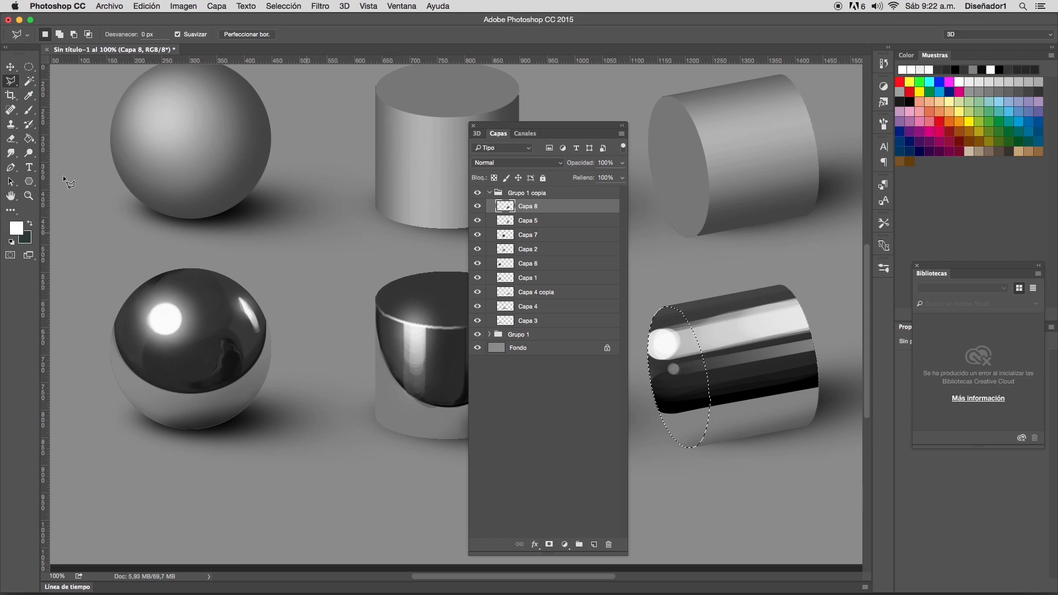
left_click(29, 110)
left_click(399, 460, "alt")
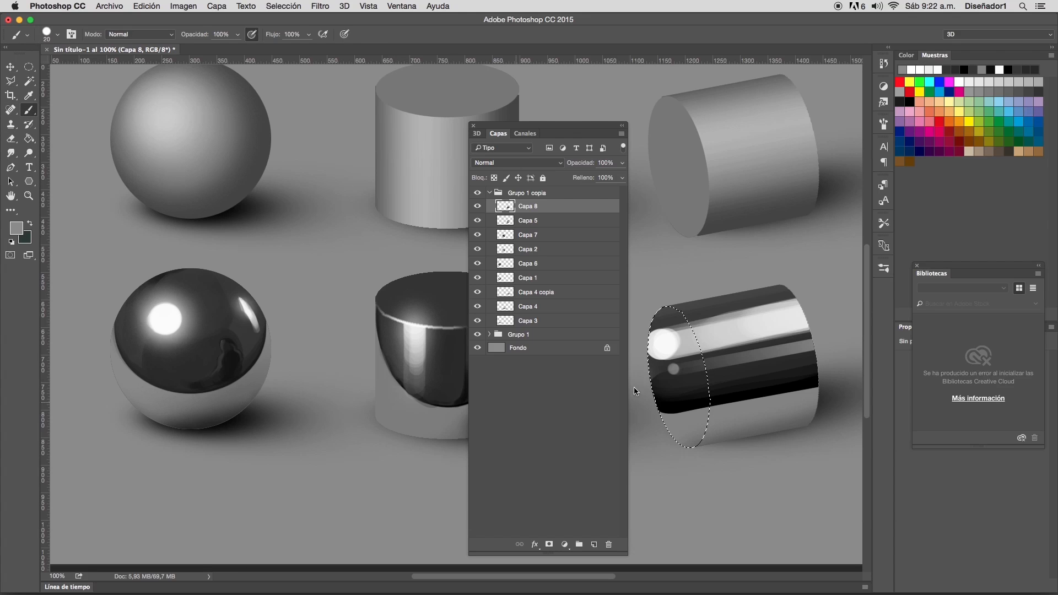
right_click(691, 365)
left_click(774, 163)
key("Return")
mouse_move(663, 321)
left_mouse_down()
mouse_move(687, 327)
mouse_move(684, 358)
mouse_move(701, 374)
mouse_move(677, 383)
mouse_move(676, 396)
mouse_move(672, 333)
mouse_move(690, 361)
left_mouse_up()
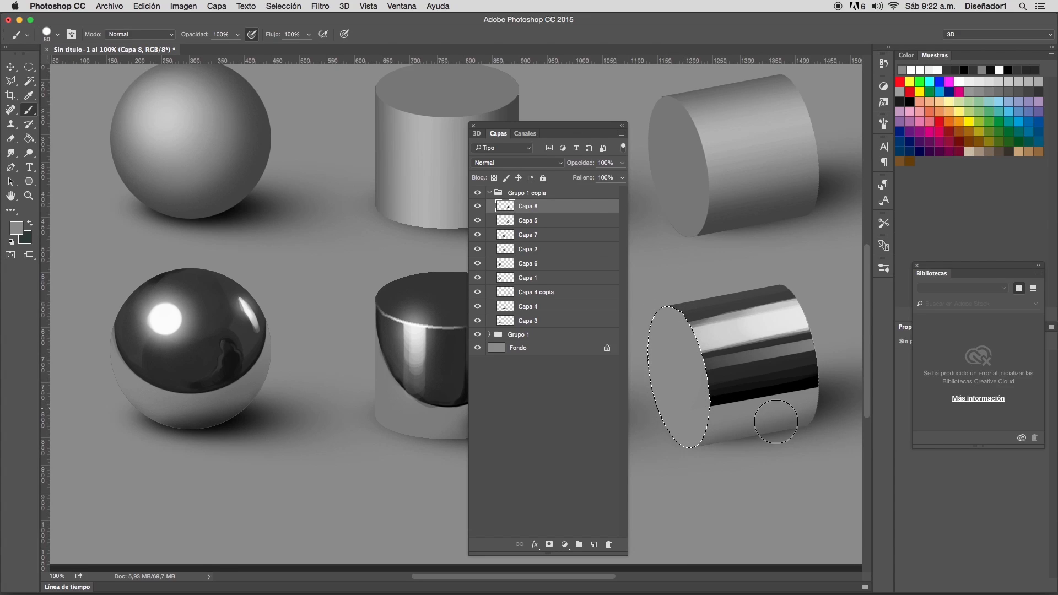
- Sample the dark grey beside the tilted cylinder and shade the end face's lower edge with a soft 53 px brush
left_click(822, 394, "alt")
right_click(716, 473)
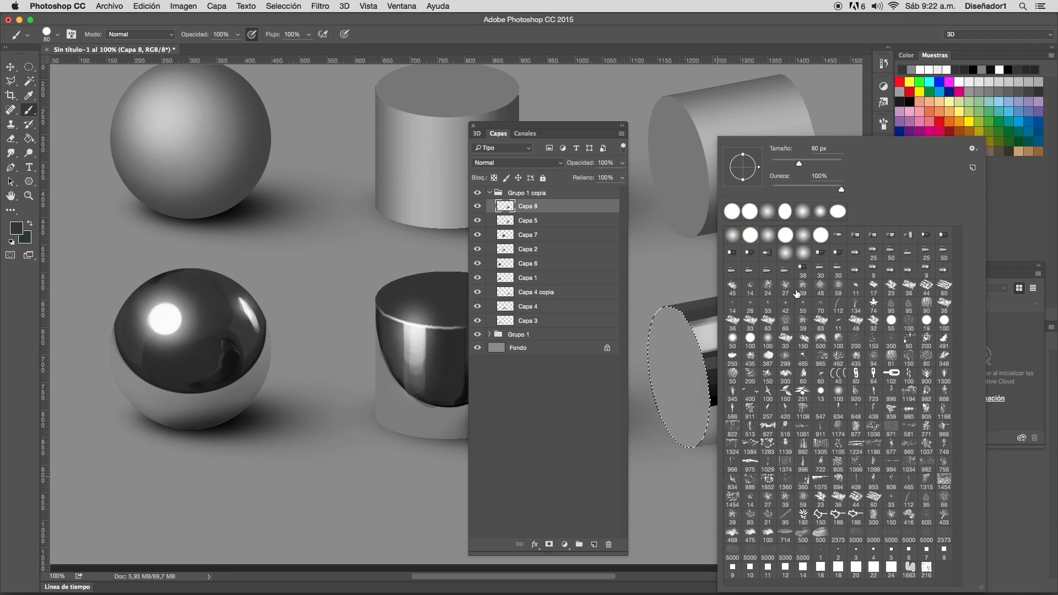
left_click_drag(792, 165, 791, 164)
left_click(673, 455)
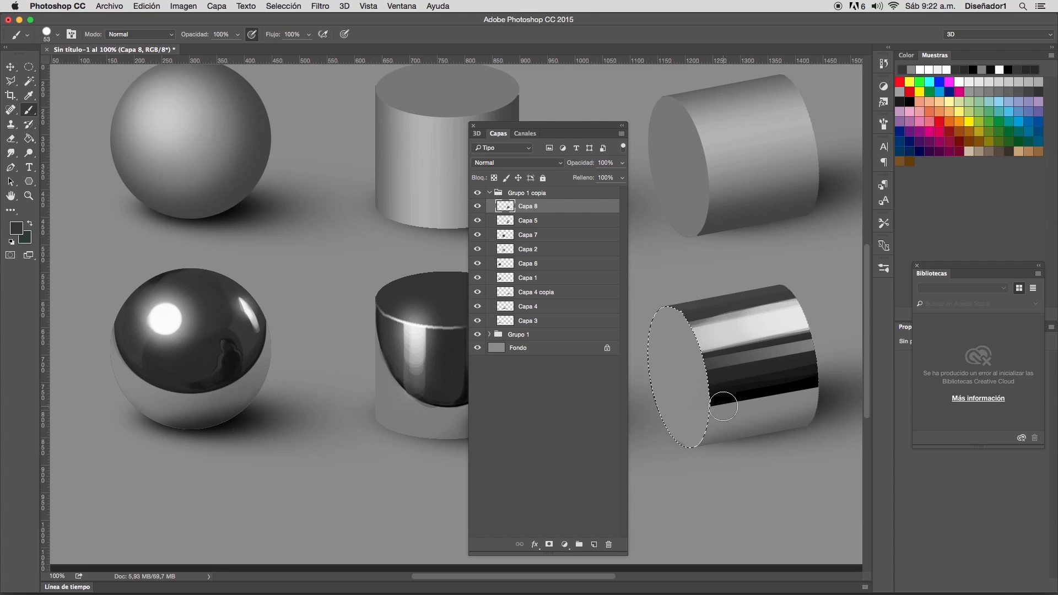
right_click(775, 301)
left_click_drag(739, 193, 733, 209)
left_click(673, 461)
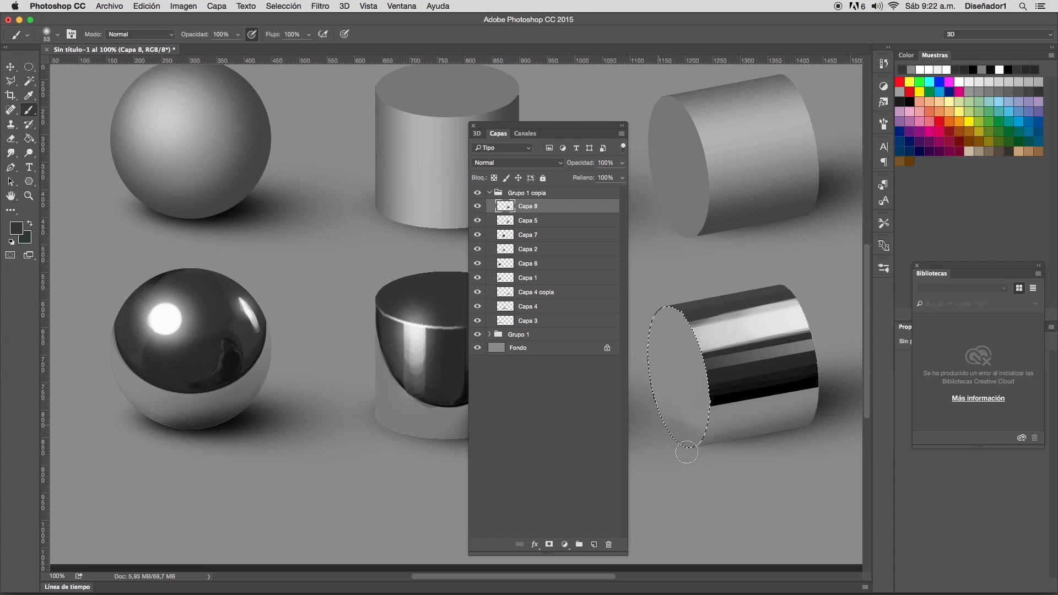
- Convert the end-face selection to a 3 px border, paint the rim white, and deselect
left_click(273, 8)
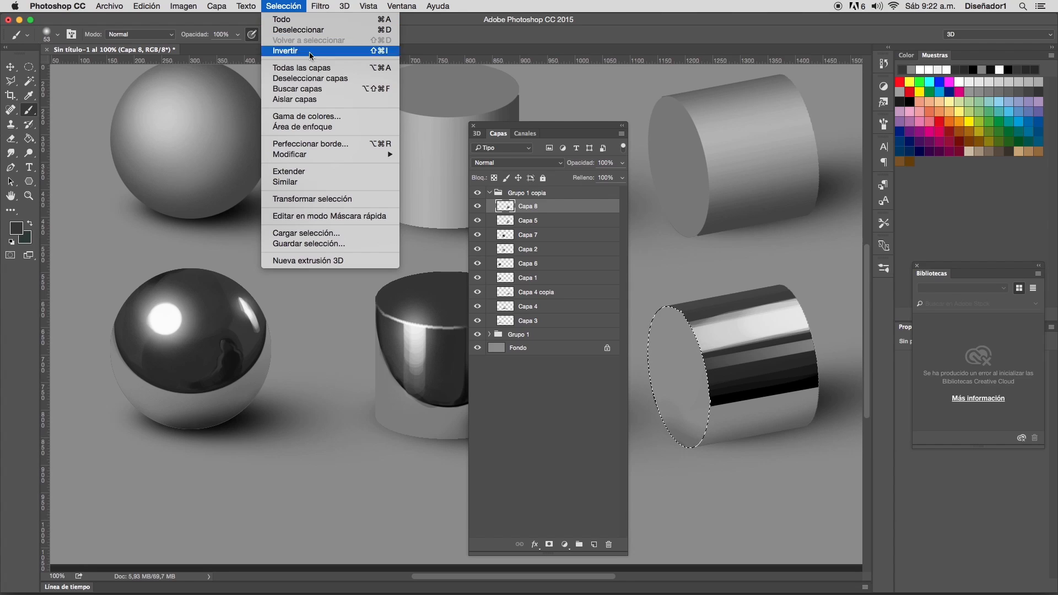
mouse_move(353, 157)
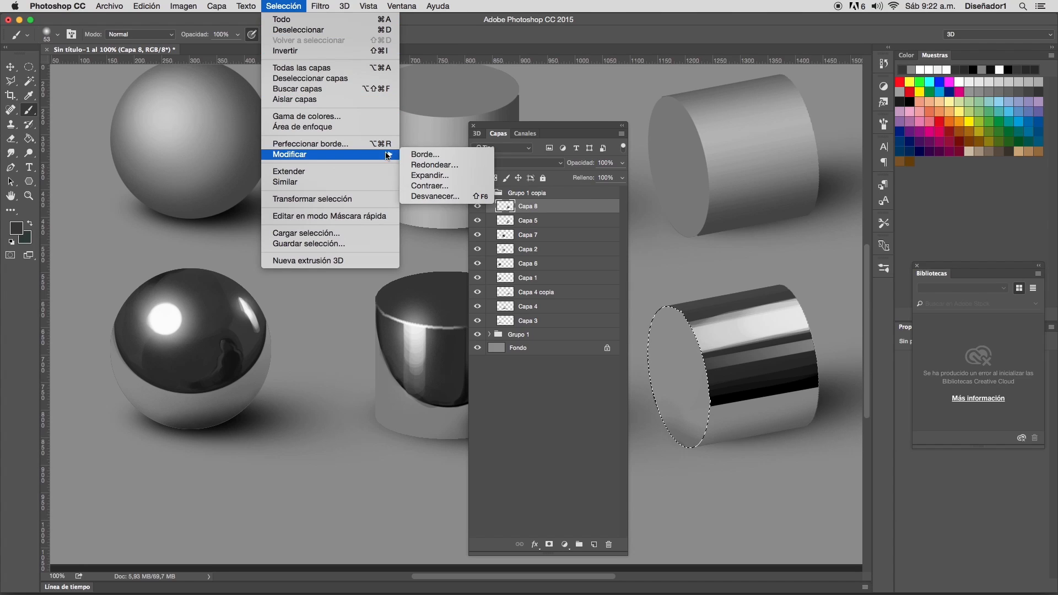
left_click(418, 167)
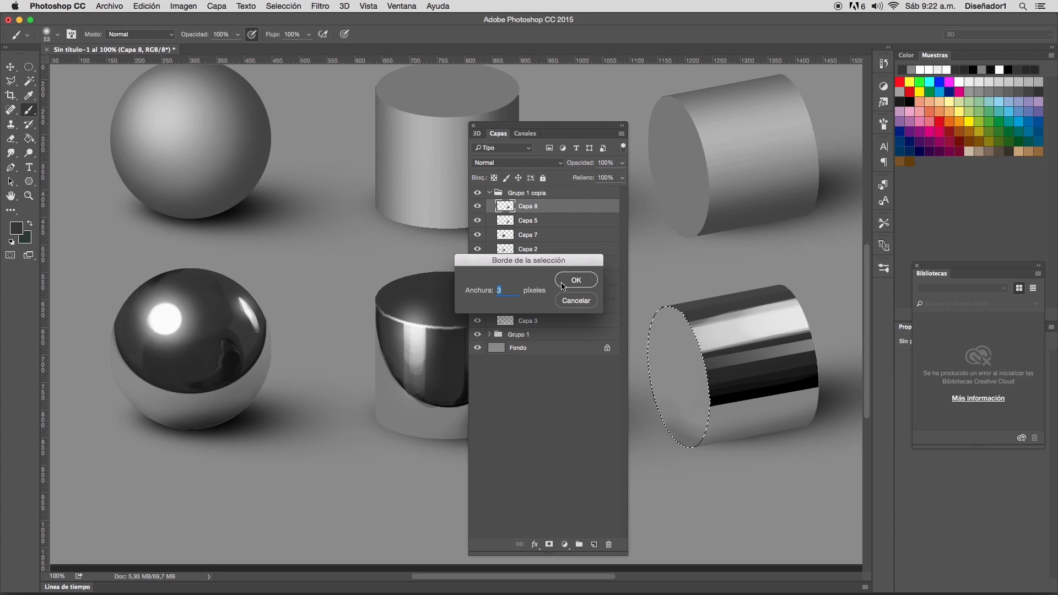
left_click(563, 286)
left_click(964, 81)
mouse_move(696, 401)
left_mouse_down()
mouse_move(701, 358)
mouse_move(700, 396)
mouse_move(680, 320)
mouse_move(699, 370)
mouse_move(682, 326)
mouse_move(687, 432)
mouse_move(690, 407)
left_mouse_up()
key("super+d")
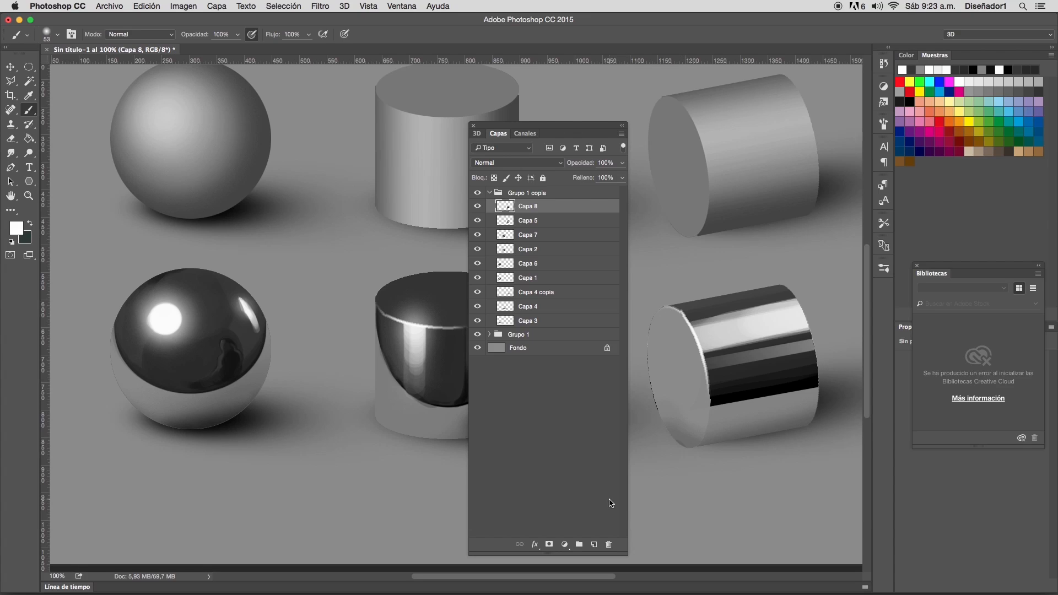
- Load the Capa 8 outline as a selection, brush soft white light along the cylinder body's highlight band at 89 px, and deselect
left_click(506, 207, "super")
right_click(794, 300)
left_click_drag(883, 163, 874, 164)
key("Return")
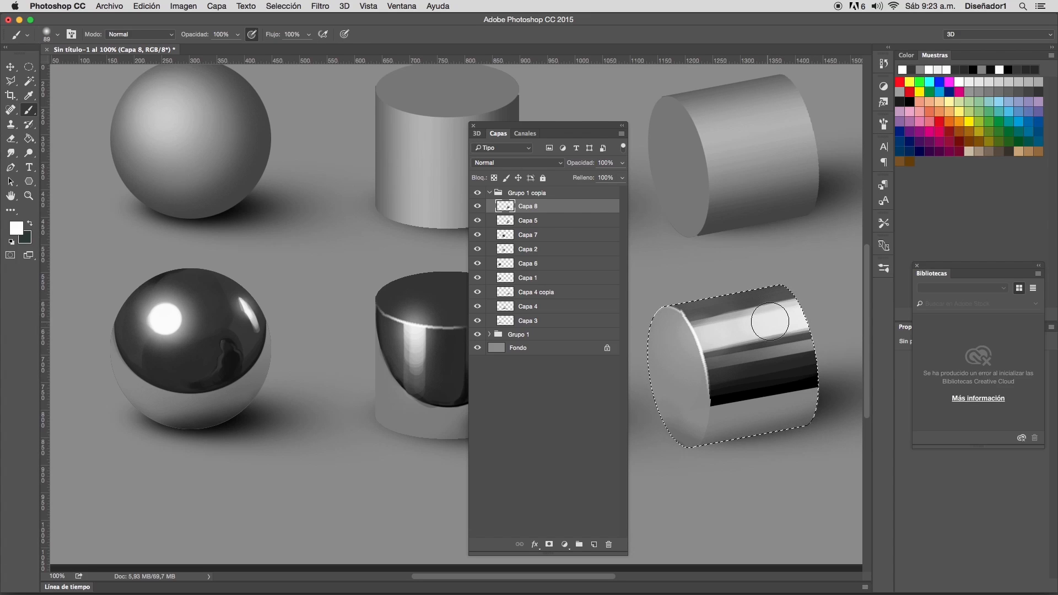
left_click_drag(771, 322, 835, 311)
left_click_drag(716, 333, 833, 312)
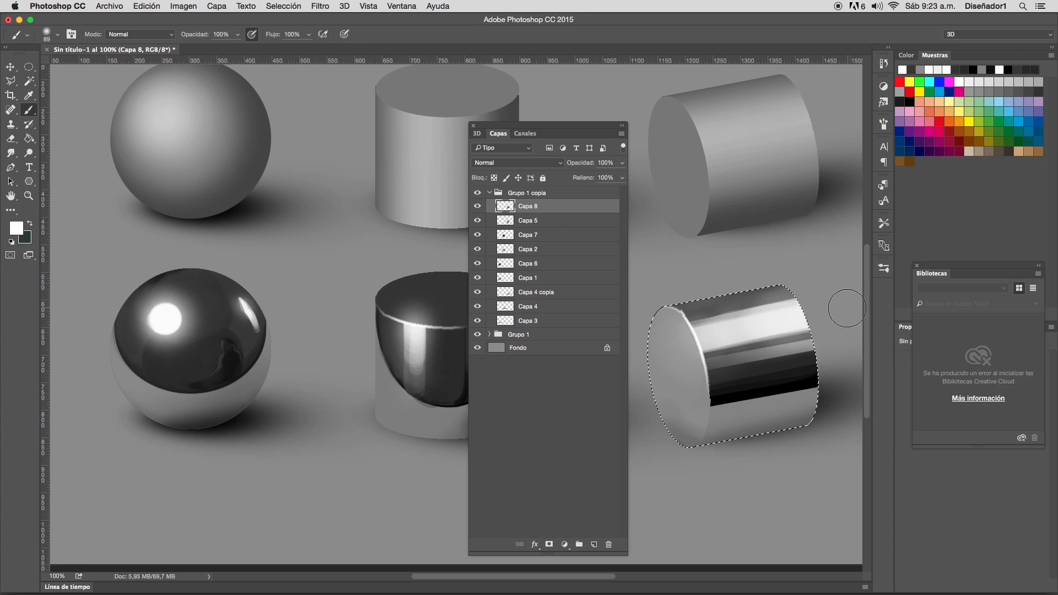
key("super+d")
- Compare the shapes with and without their metal reflections by hiding and reshowing Capa 8, Capa 7 and Capa 6
mouse_move(568, 136)
left_mouse_down()
mouse_move(370, 368)
mouse_move(624, 461)
left_mouse_up()
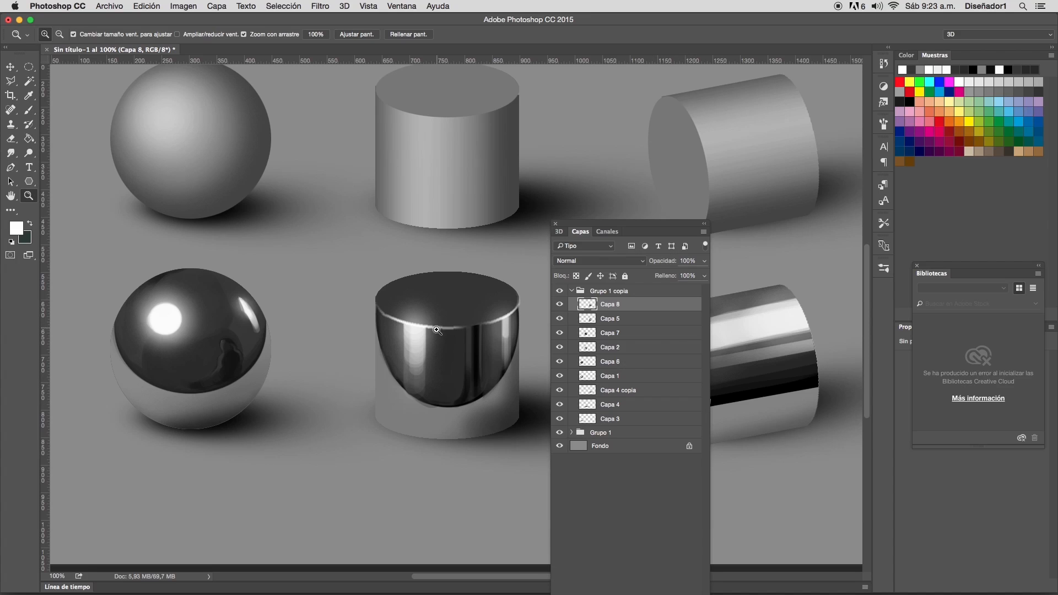
key("alt")
left_click(449, 338, "alt")
left_click_drag(570, 231, 718, 128)
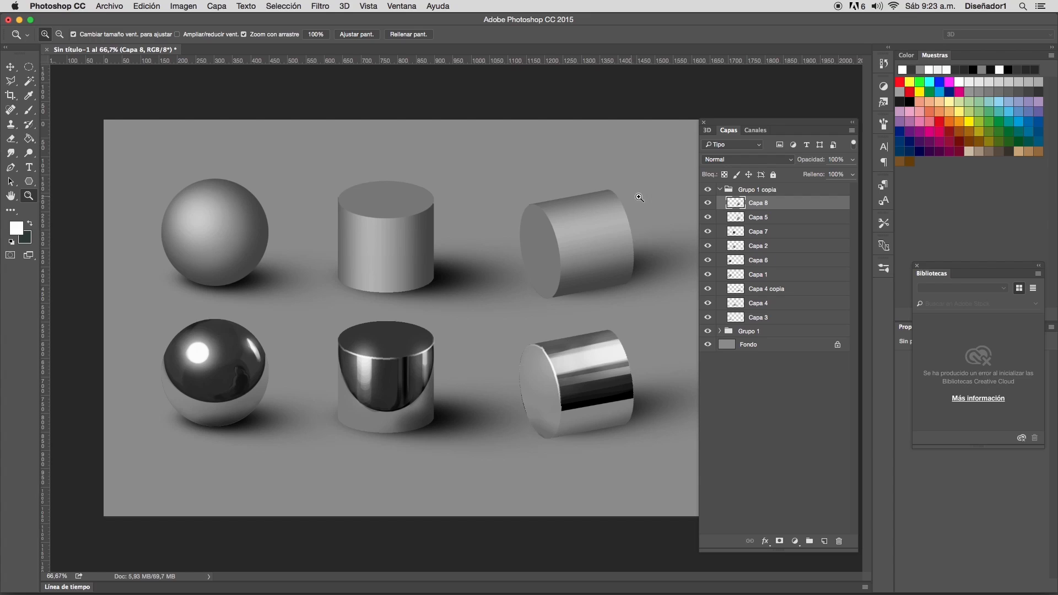
left_click(708, 204)
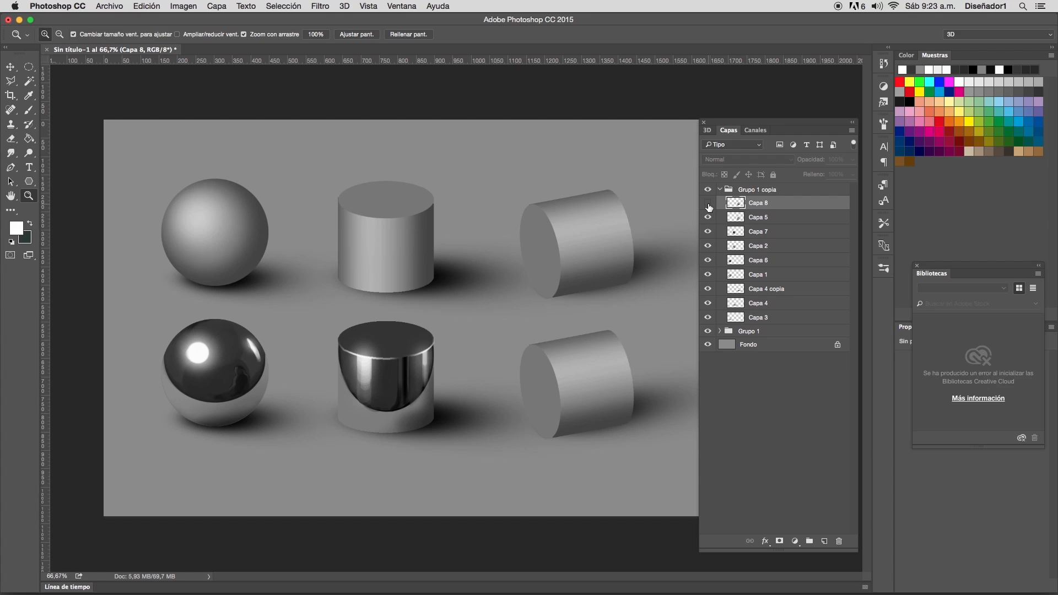
left_click(708, 203)
left_click(709, 232)
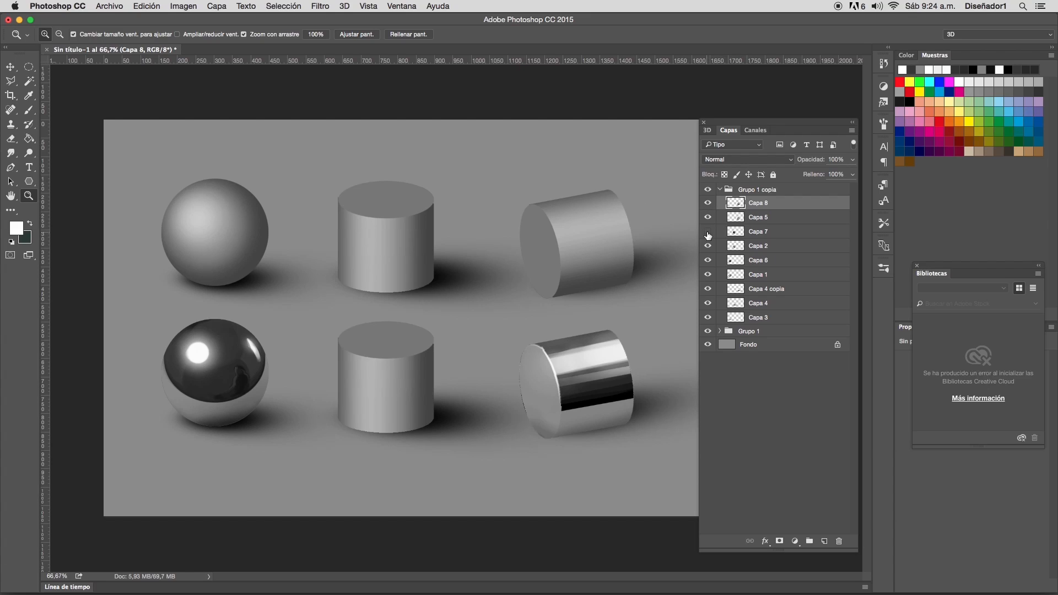
left_click(709, 232)
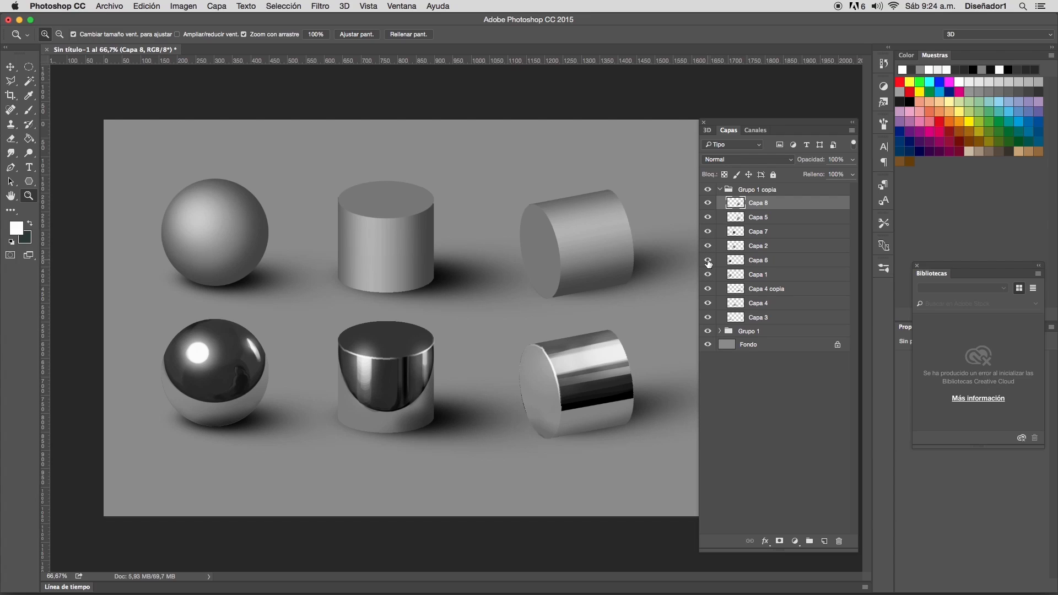
left_click(708, 261)
left_click(709, 261)
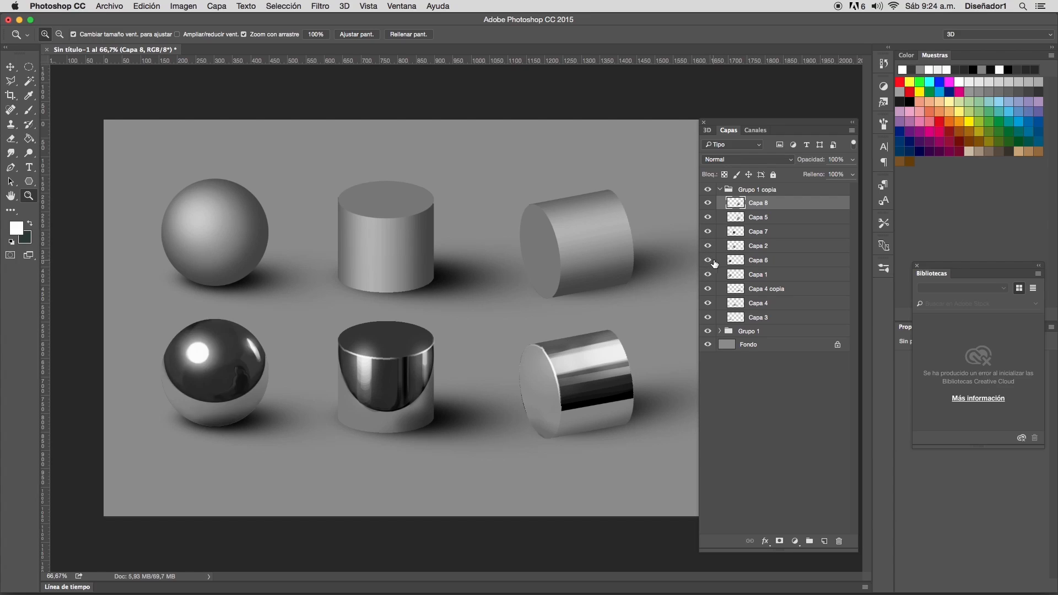
- Set the background colour to the canvas grey, duplicate Grupo 1 copia, and move the copy below the second row
left_click(754, 191)
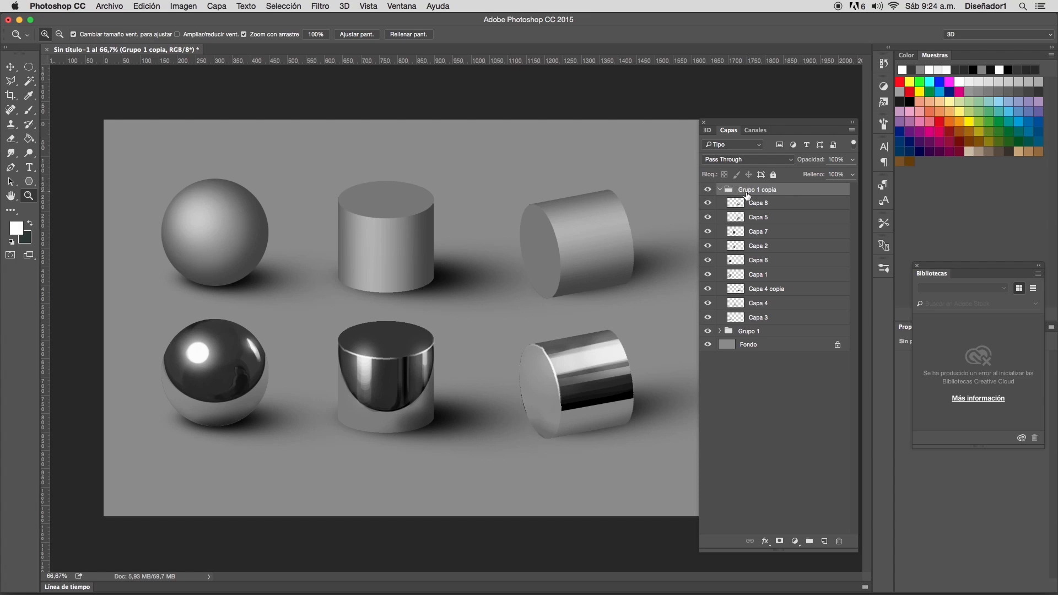
left_click(26, 240)
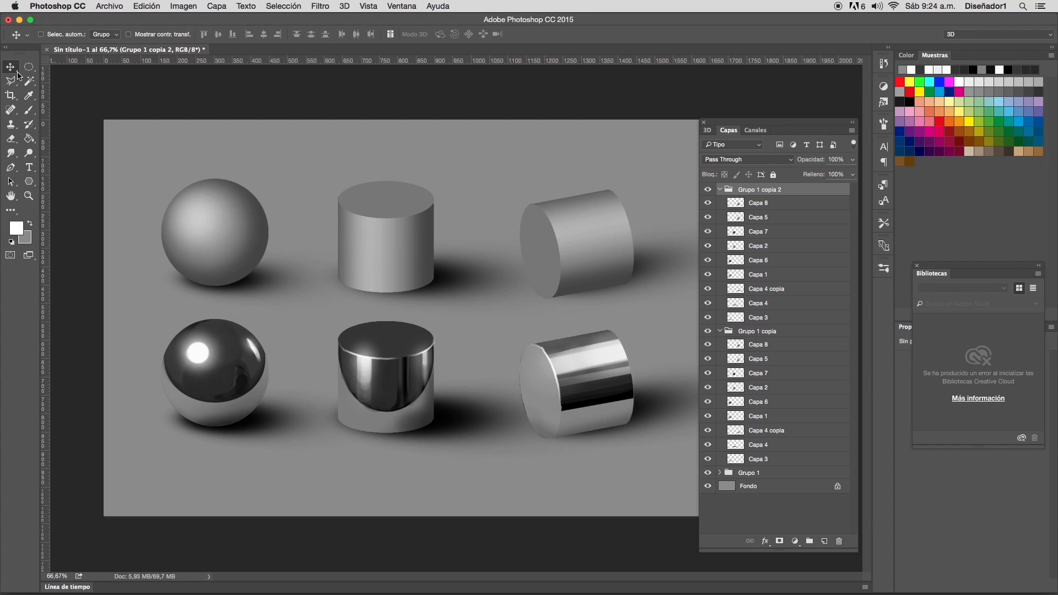
left_click_drag(399, 249, 395, 384)
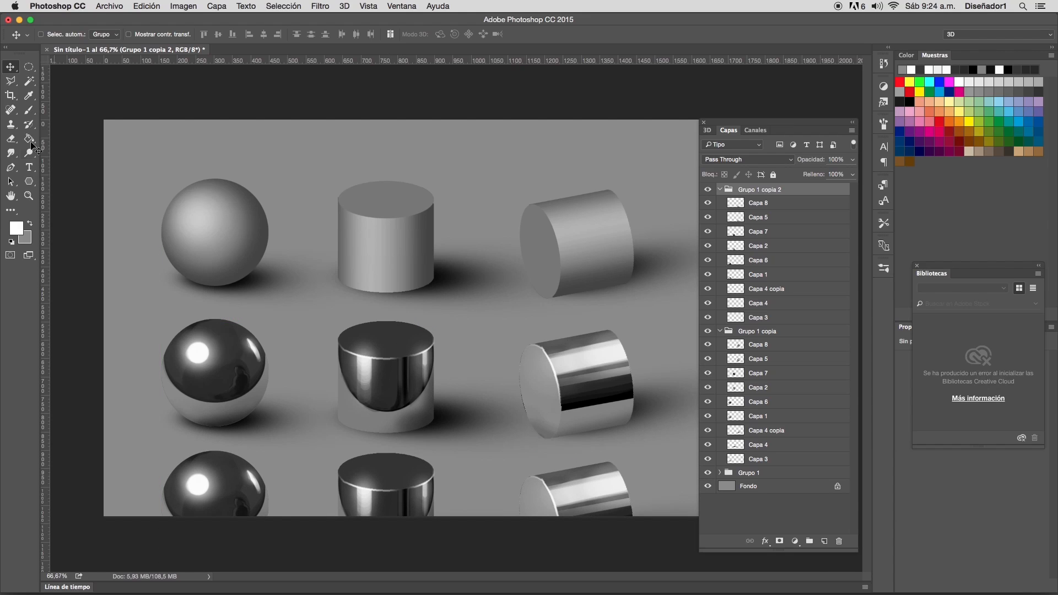
- Extend the canvas downward with the Crop tool to fit the whole third row of shapes
key("c")
mouse_move(459, 515)
left_mouse_down()
mouse_move(461, 555)
mouse_move(453, 527)
left_mouse_up()
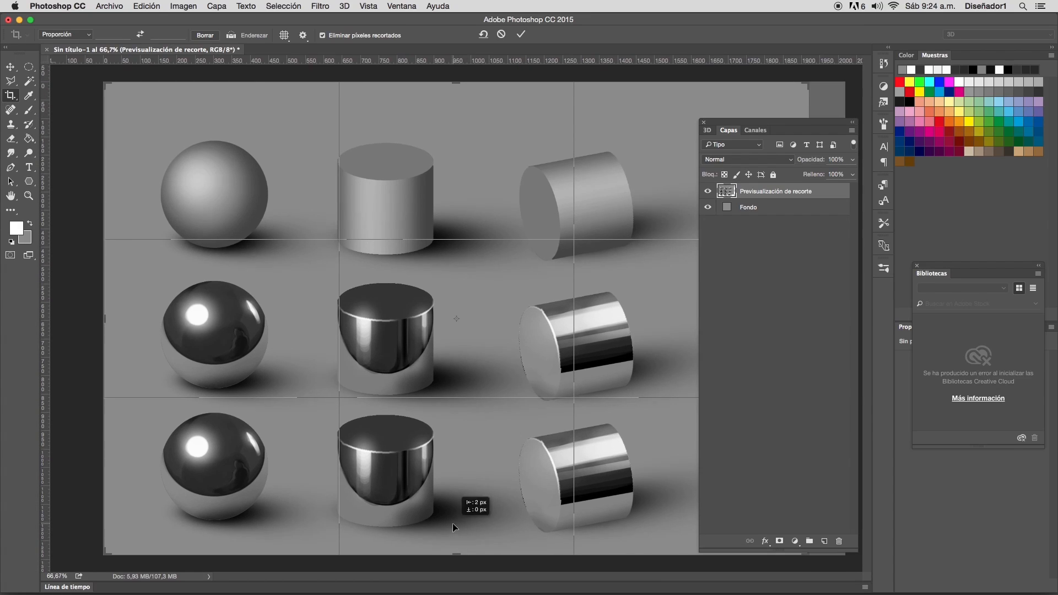
key("Return")
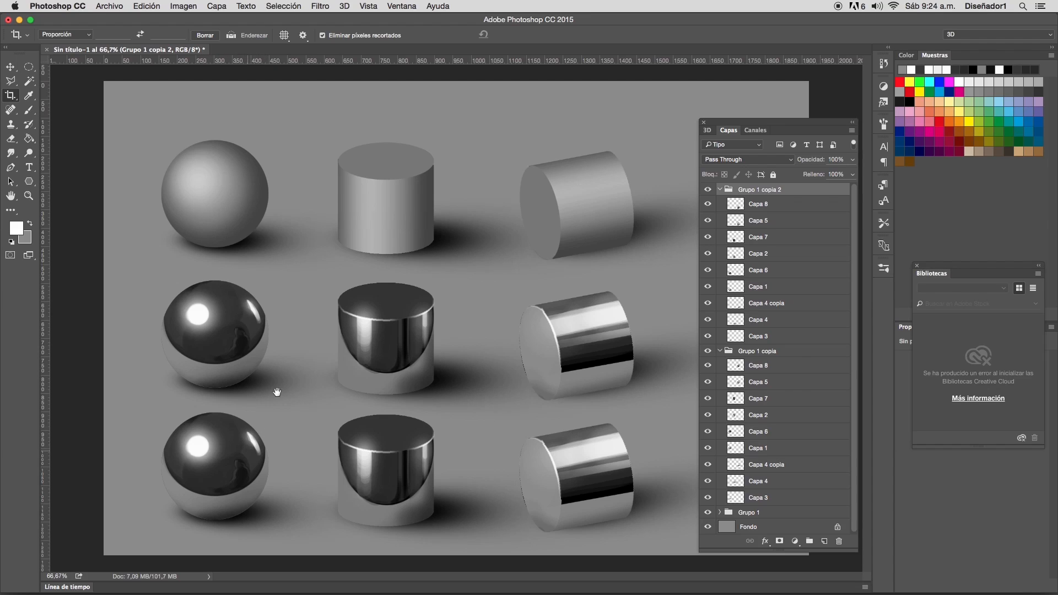
- Set the blend mode of Capa 8, Capa 7 and Capa 6 in Grupo 1 copia 2 to Trama
left_click(764, 209)
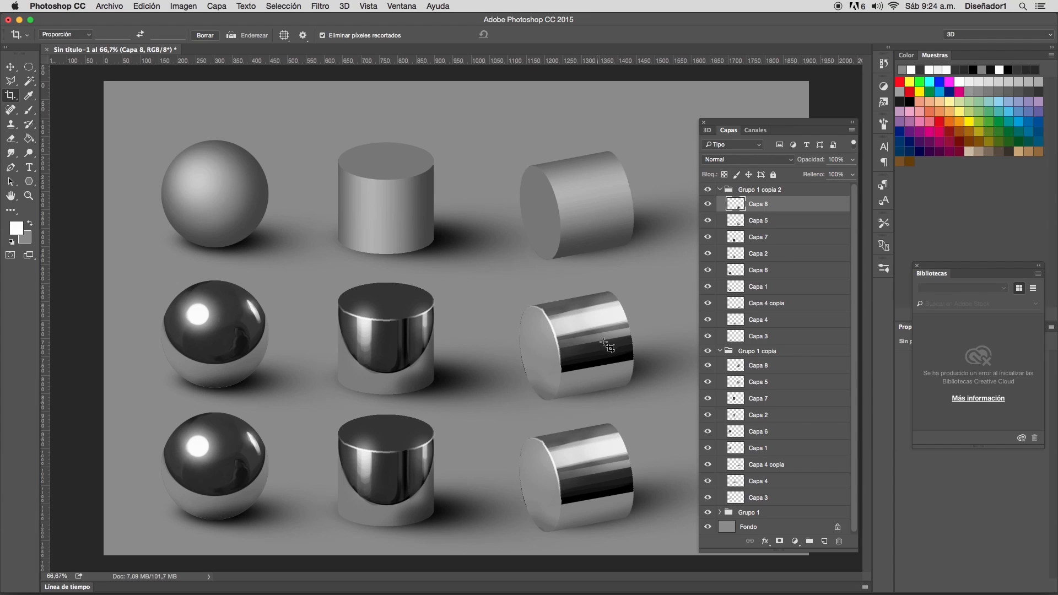
left_click(762, 160)
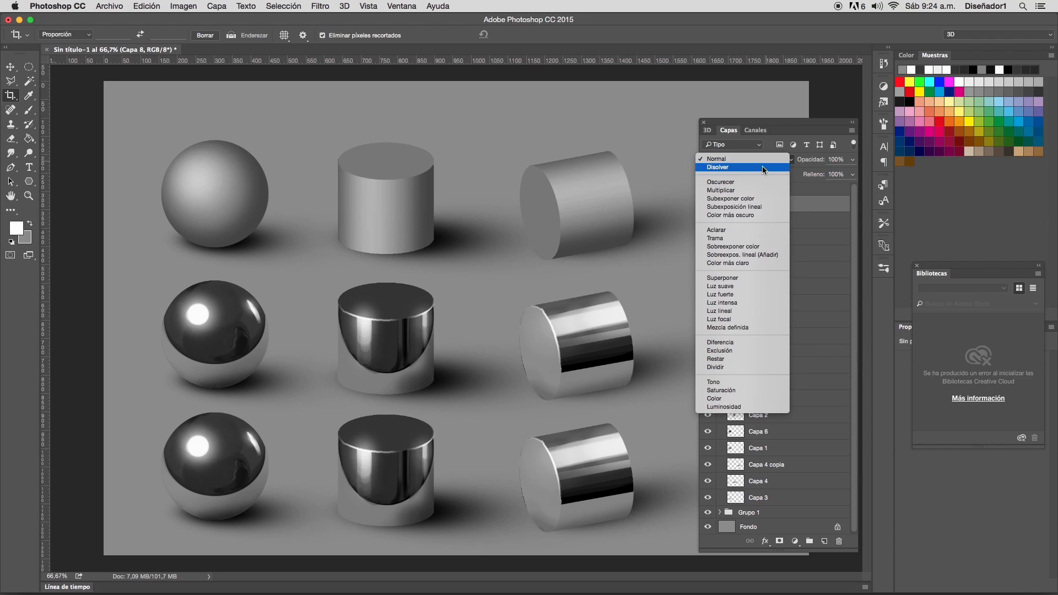
left_click(719, 239)
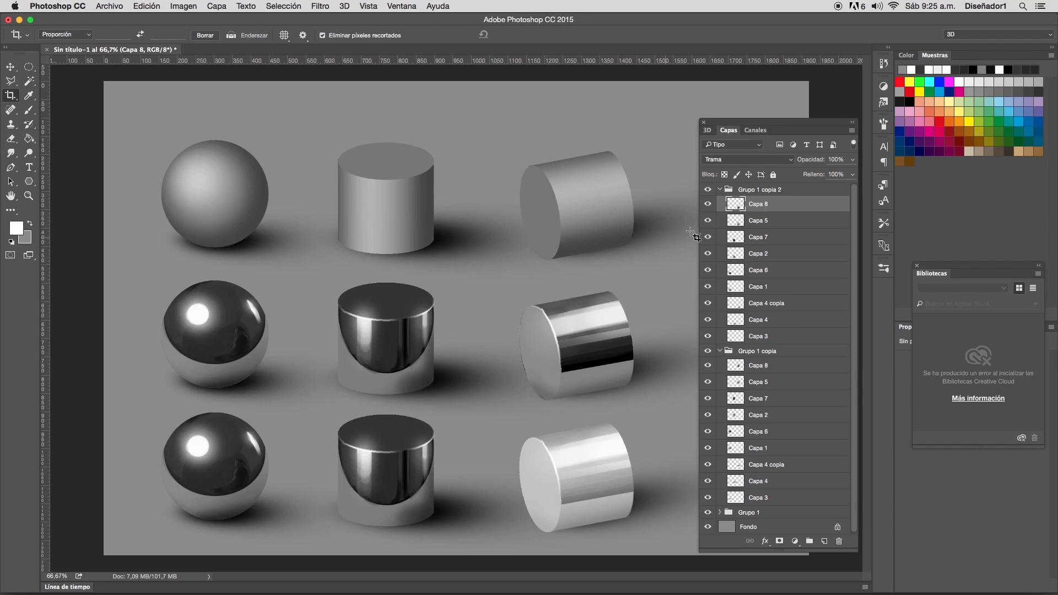
left_click(771, 161)
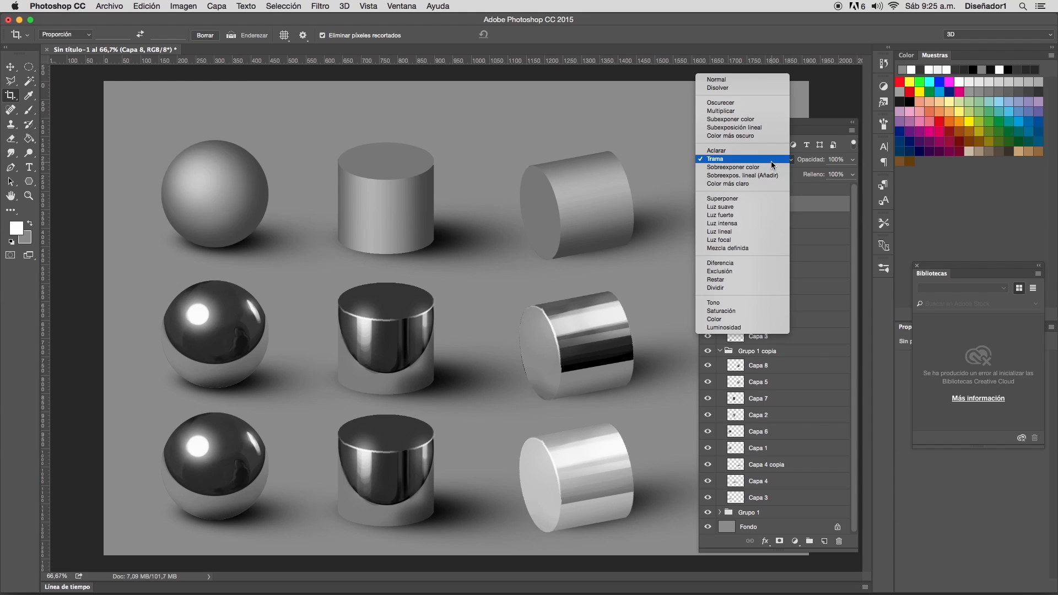
left_click(728, 157)
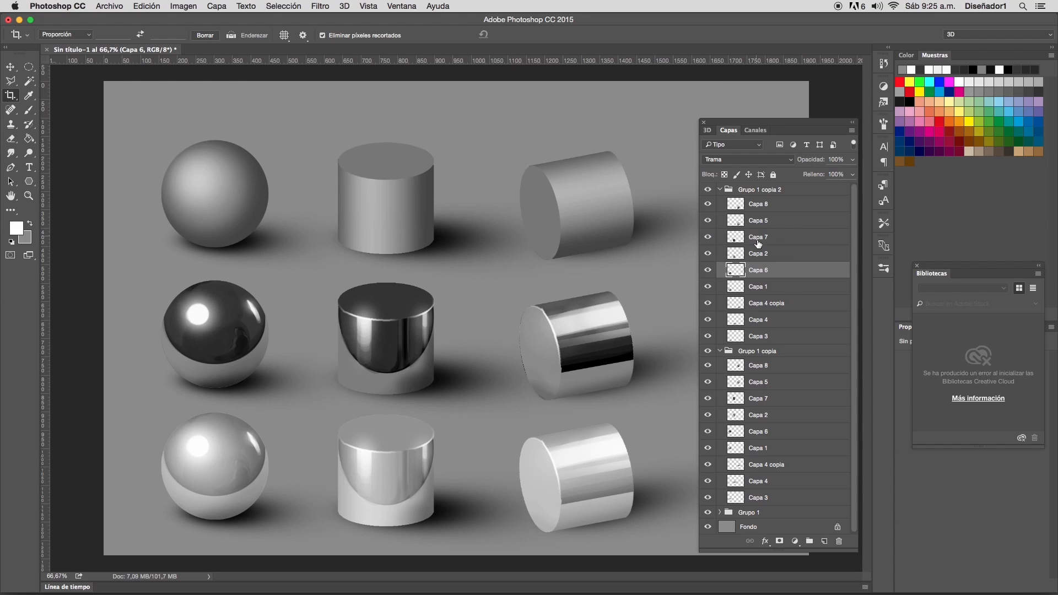
- Darken Capa 6 in Grupo 1 copia 2 with a legacy Brightness/Contrast adjustment, setting brightness to -100 and slightly reducing contrast
left_click(183, 7)
mouse_move(251, 37)
left_click(380, 36)
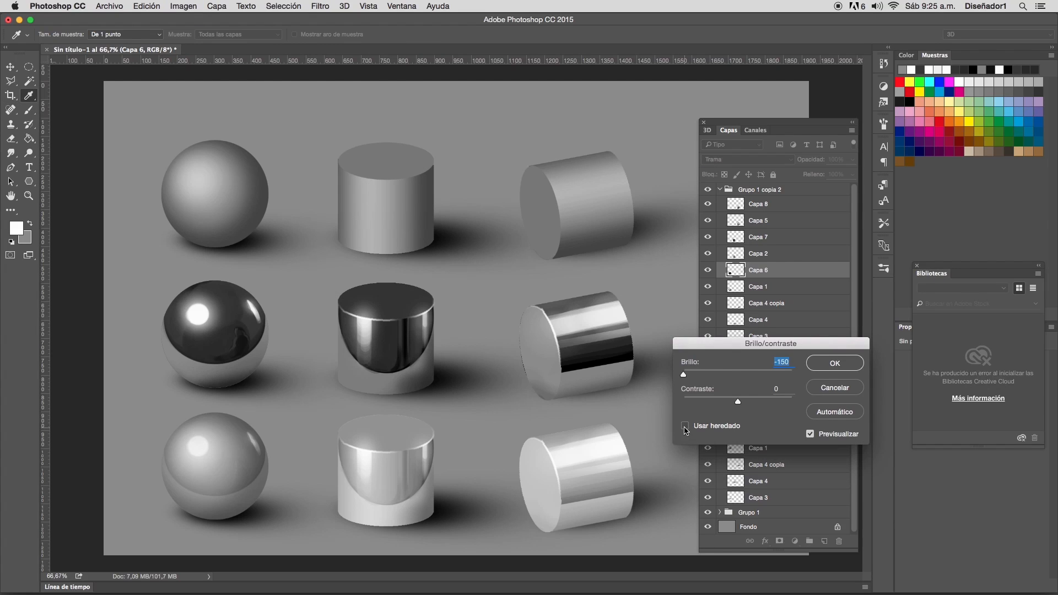
left_click(685, 426)
left_click_drag(736, 375, 682, 386)
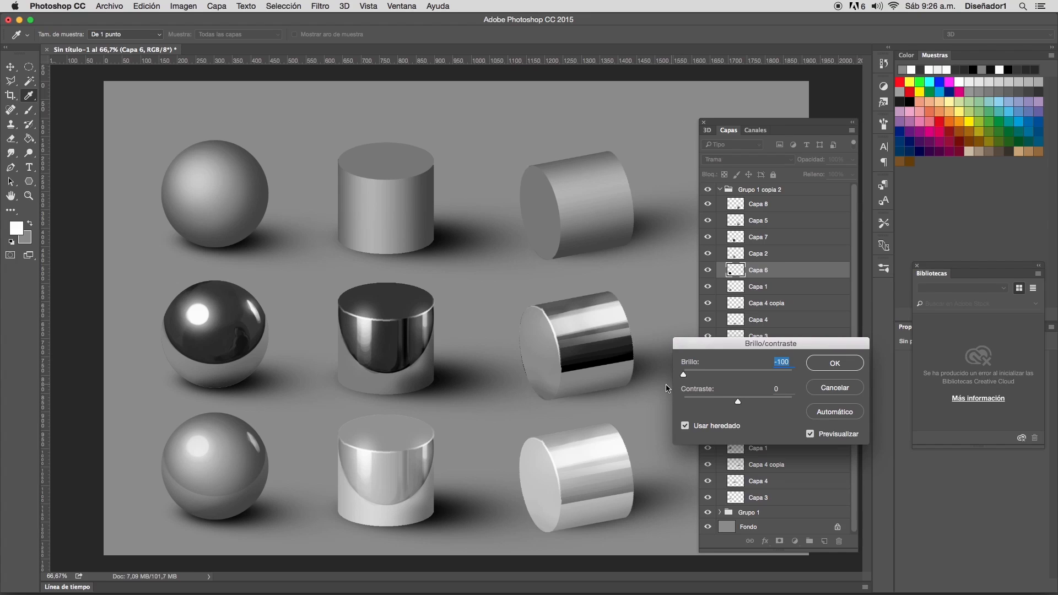
left_click_drag(737, 405, 727, 407)
left_click(835, 364)
- Apply Brightness/Contrast to Capa 7 in Grupo 1 copia 2 with brightness about -87 and contrast -38
left_click(767, 237)
left_click(183, 6)
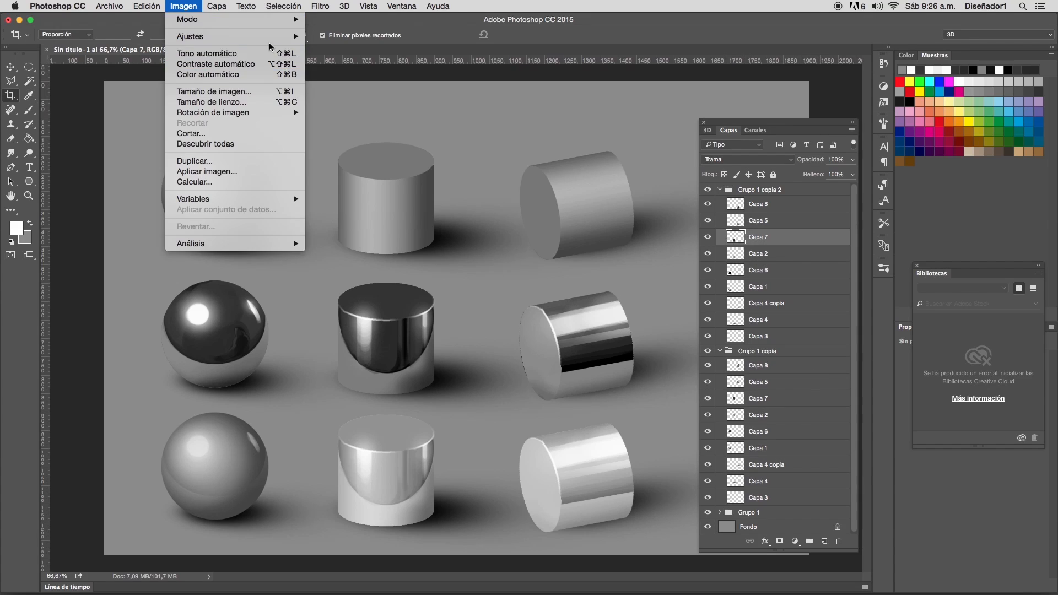
mouse_move(271, 38)
left_click(328, 37)
left_click_drag(737, 376, 714, 406)
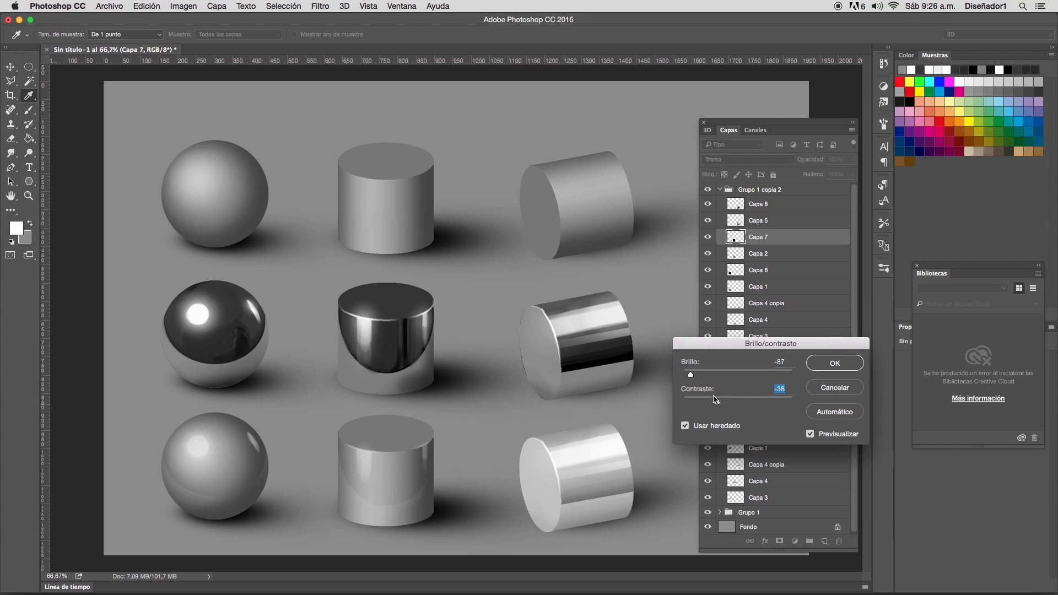
left_click_drag(691, 375, 692, 376)
left_click(817, 364)
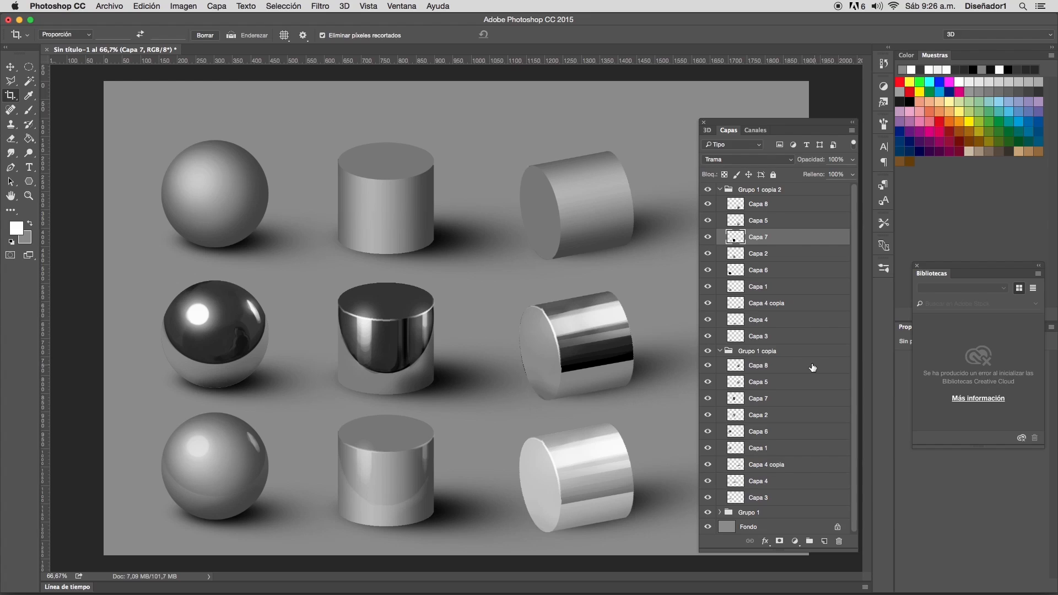
- Apply Brightness/Contrast to Capa 8 in Grupo 1 copia 2 with brightness -89 and contrast -79
left_click(778, 206)
left_click(184, 6)
mouse_move(191, 36)
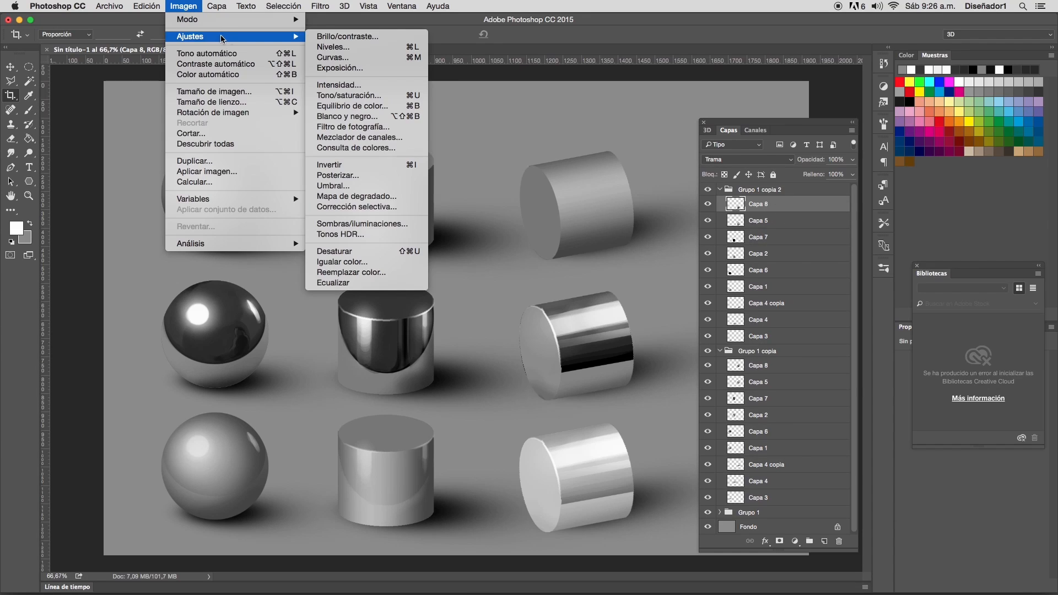
left_click(353, 36)
left_click_drag(739, 375, 690, 377)
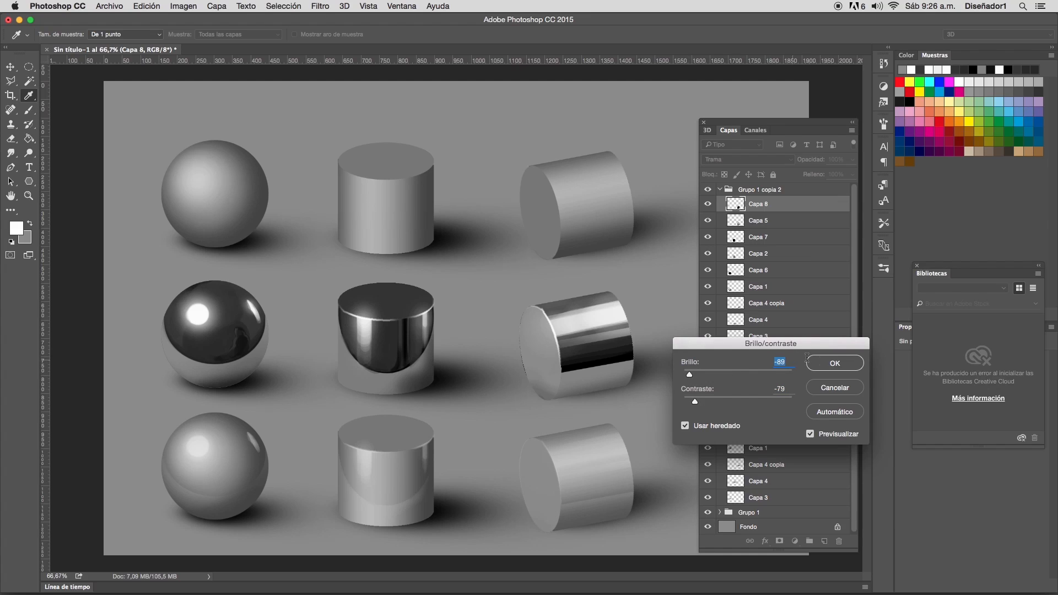
left_click(834, 364)
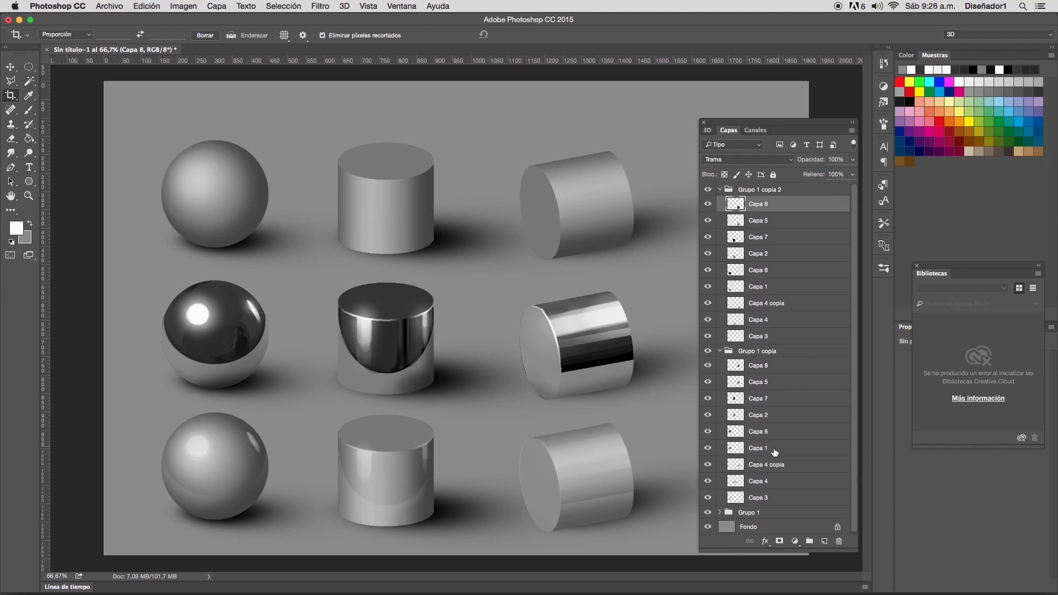
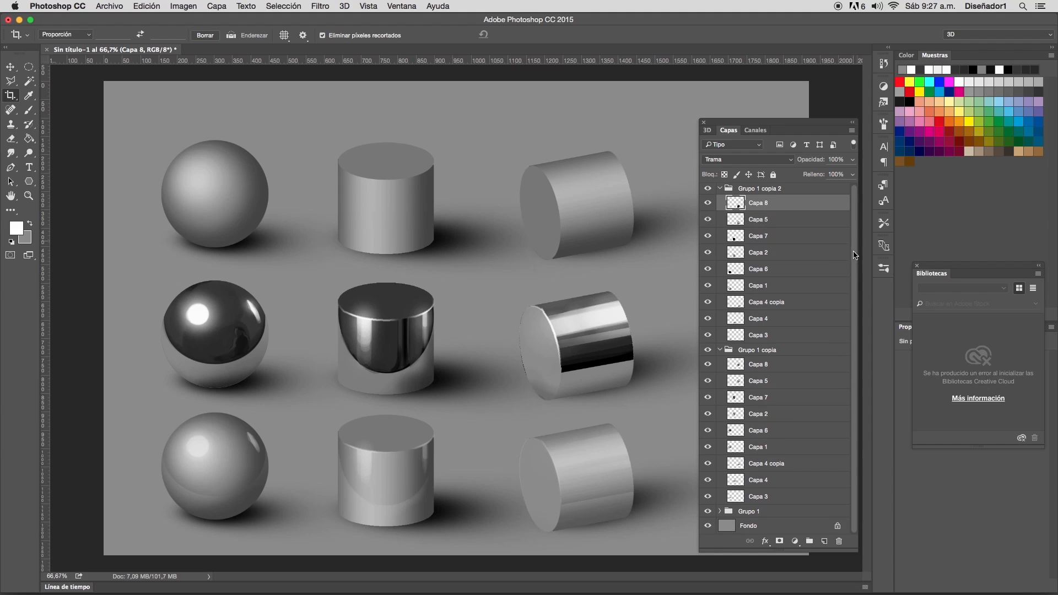
- Add a new layer above Capa 6 in Grupo 1 copia and load Capa 6's sphere outline as a selection
left_click(760, 368)
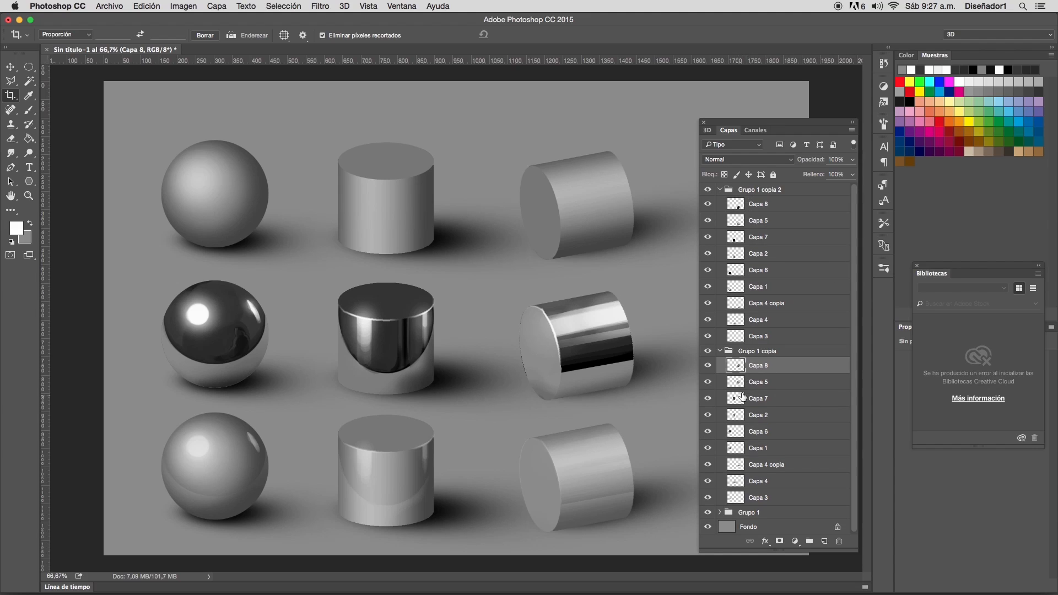
left_click(750, 386)
left_click(757, 432)
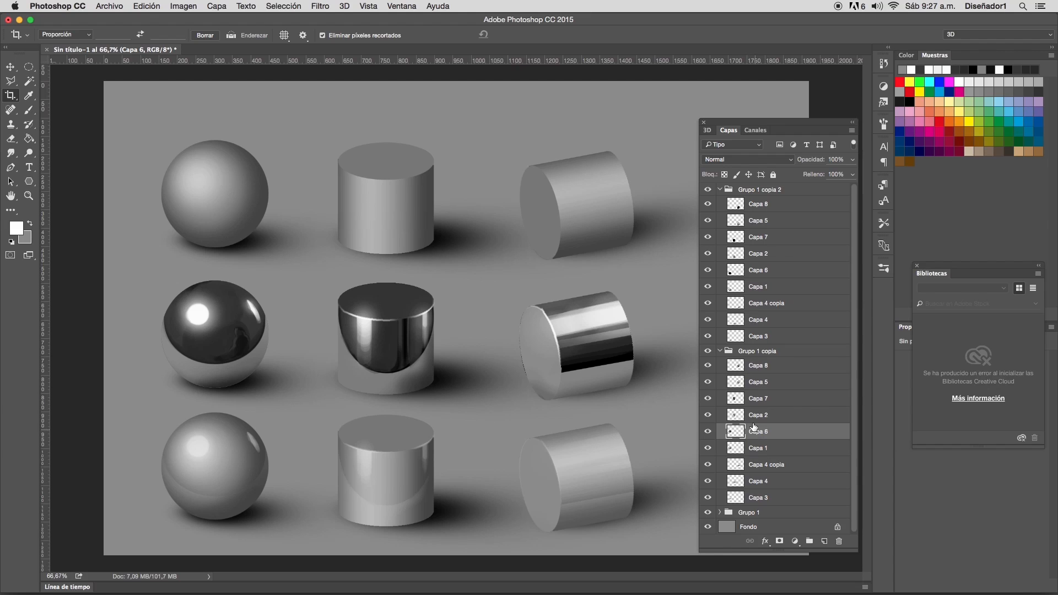
left_click(852, 130)
left_click(872, 137)
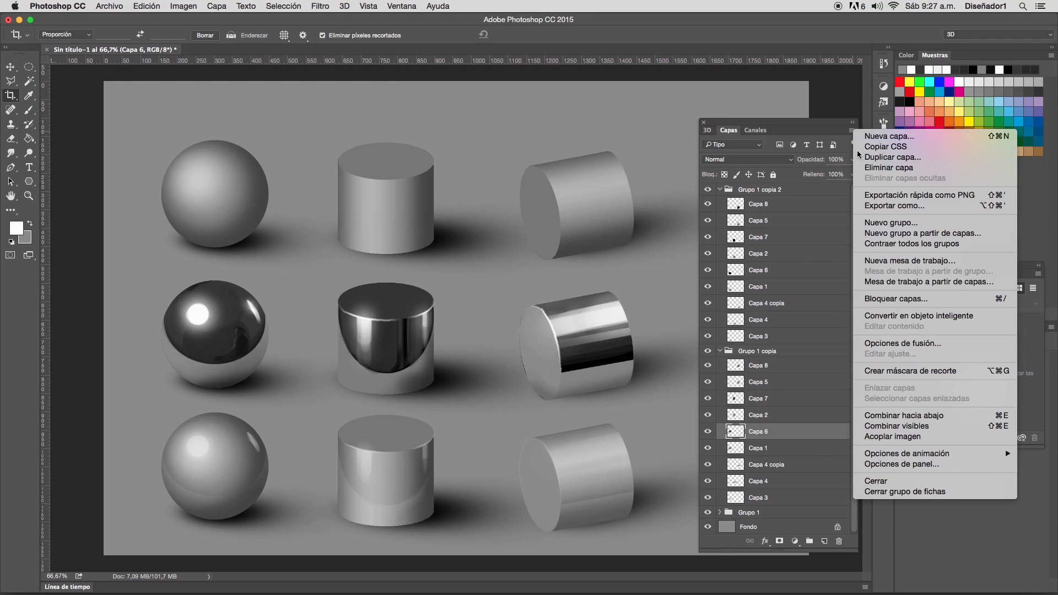
left_click(653, 261)
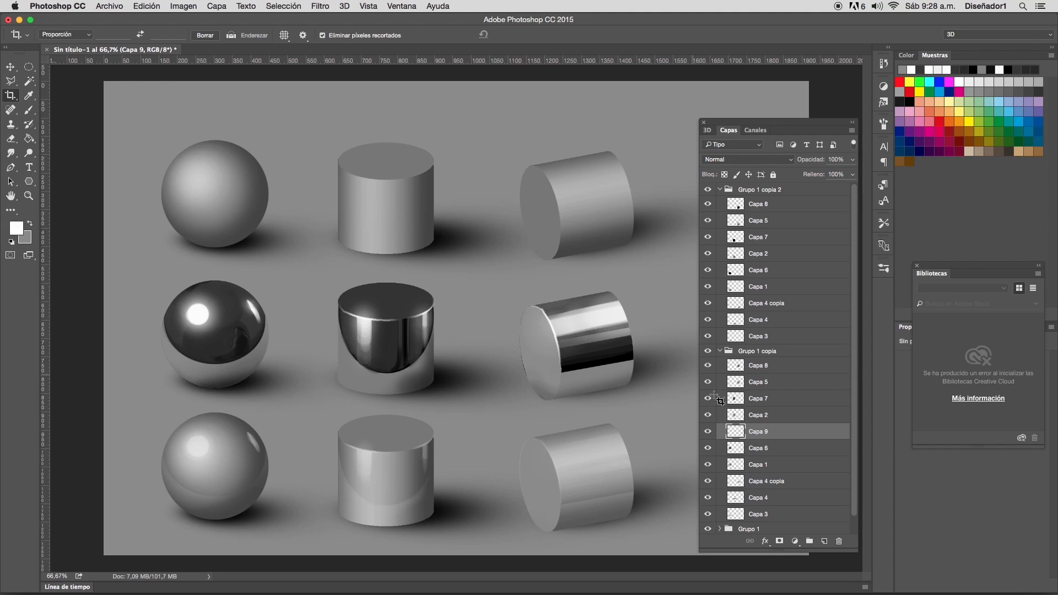
left_click(736, 450, "super")
- Ready the Brush tool with the foreground colour set to olive #777754
key("b")
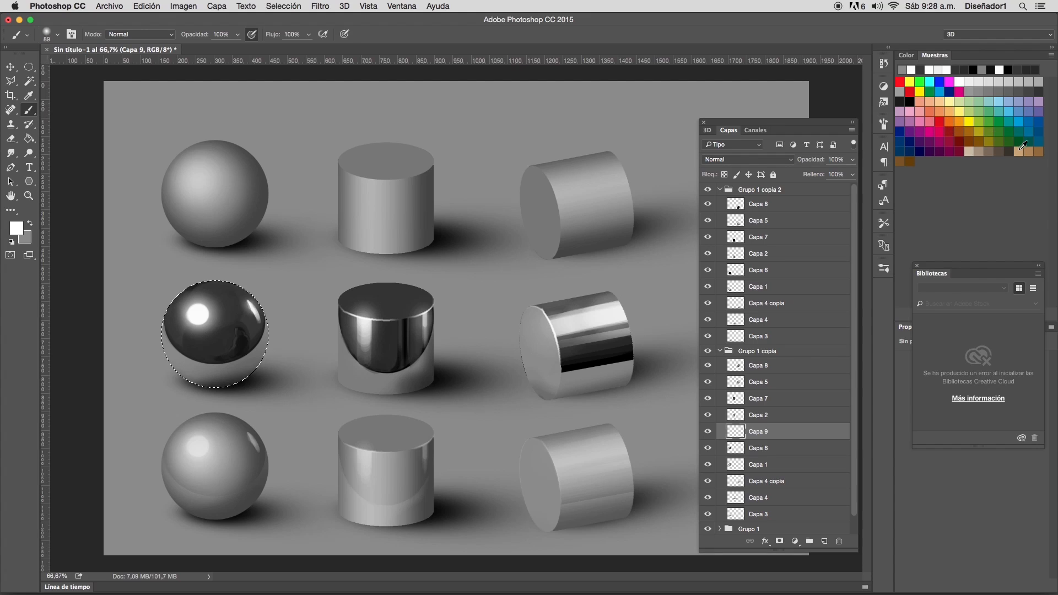
left_click(989, 151)
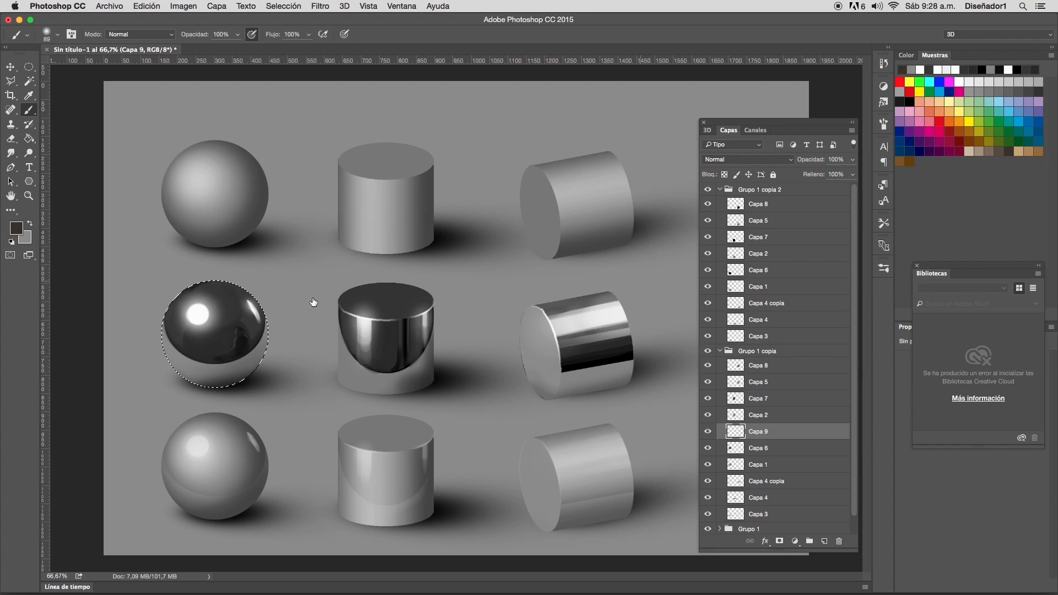
left_click(17, 228)
left_click_drag(410, 294, 411, 286)
mouse_move(298, 212)
left_mouse_down()
mouse_move(335, 228)
mouse_move(305, 249)
mouse_move(292, 244)
left_mouse_up()
left_click(524, 164)
key("b")
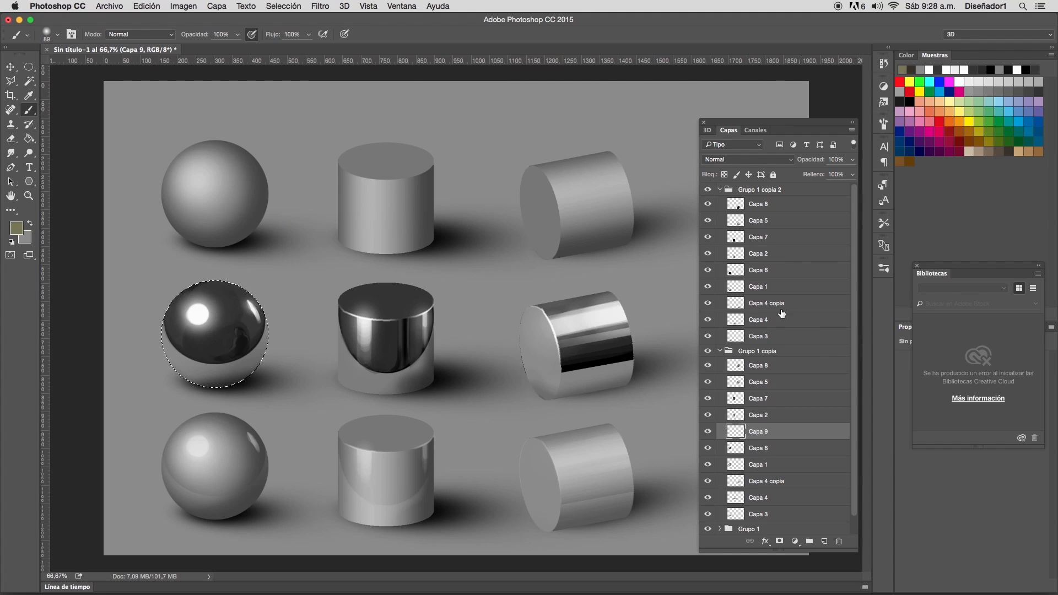
- Set Capa 9's blend mode to Superponer and paint the selected second-row sphere with the olive colour
left_click(787, 161)
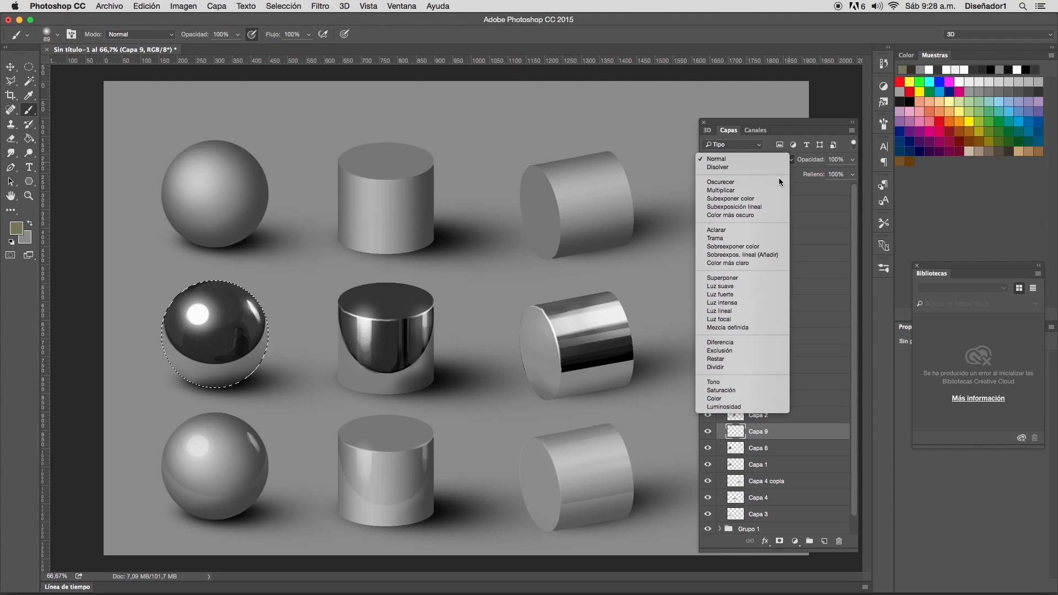
left_click(732, 278)
mouse_move(223, 325)
left_mouse_down()
mouse_move(214, 303)
mouse_move(168, 322)
mouse_move(152, 366)
mouse_move(179, 383)
mouse_move(209, 380)
mouse_move(240, 318)
mouse_move(250, 321)
mouse_move(223, 292)
left_mouse_up()
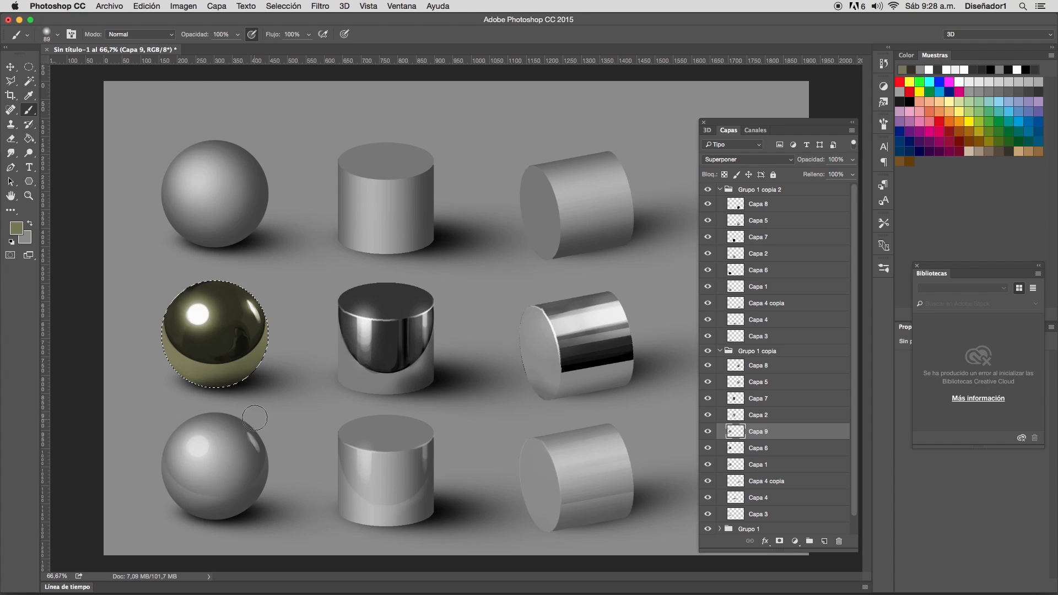
- Change the foreground colour to a more saturated orange-brown with hue 35 and repaint the second-row sphere on Capa 9
key("super+d")
key("super+shift+d")
left_click(16, 227)
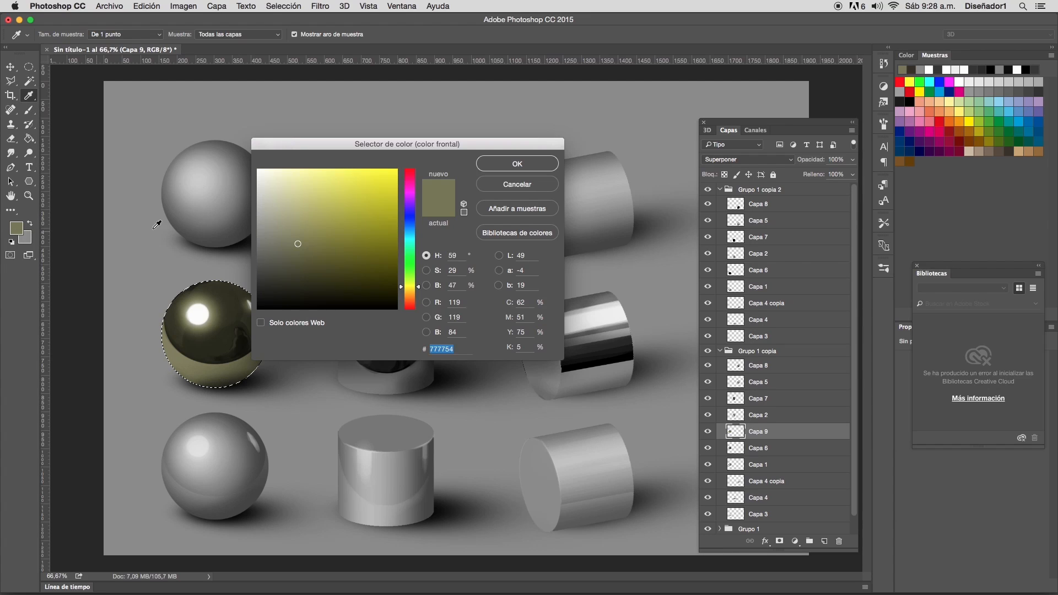
left_click_drag(414, 295, 414, 296)
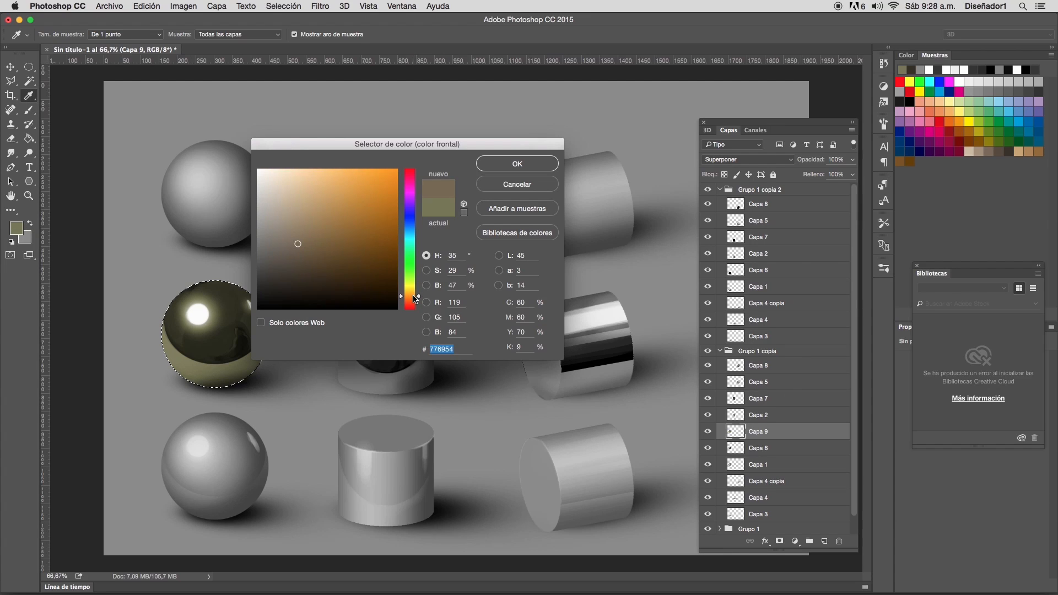
left_click(321, 238)
left_click(517, 164)
mouse_move(189, 398)
left_mouse_down()
mouse_move(256, 321)
mouse_move(224, 331)
left_mouse_up()
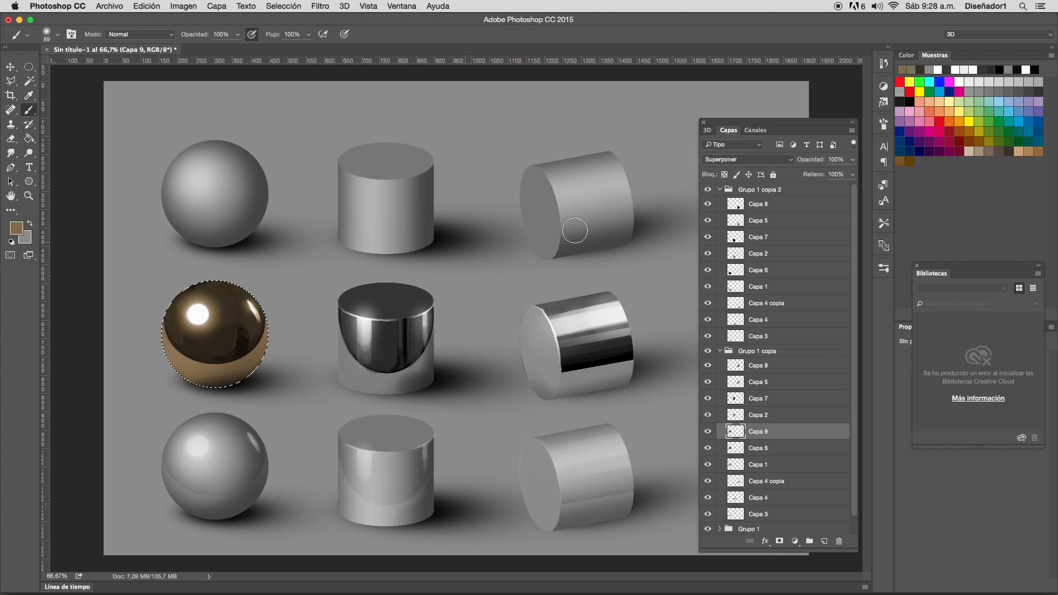
- Clear the selection and duplicate Capa 6 in Grupo 1 copia
left_click(753, 448)
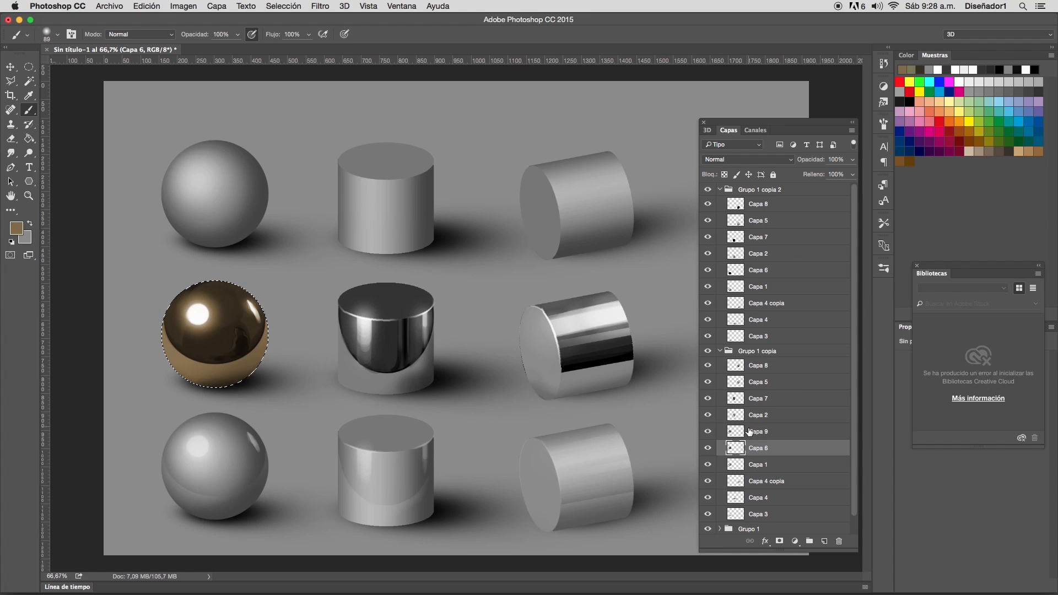
key("super+d")
right_click(759, 451)
left_click(797, 188)
left_click(619, 238)
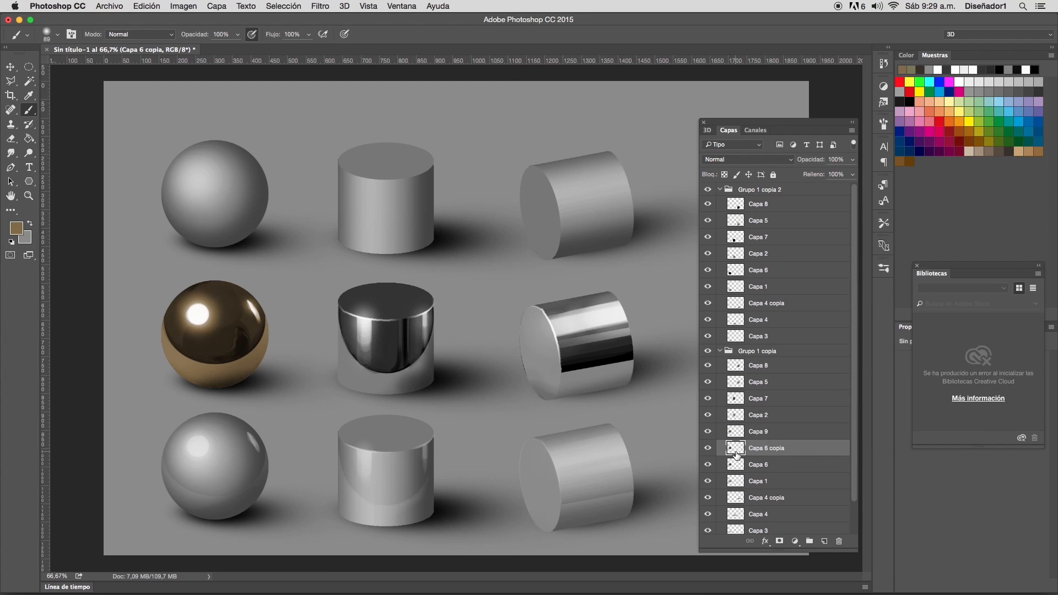
- Blur the duplicated sphere reflection within its own outline using Gaussian Blur with a 6.8-pixel radius, and clear the selection
left_click_drag(736, 453, 741, 462)
left_click(734, 452, "super")
left_click(322, 7)
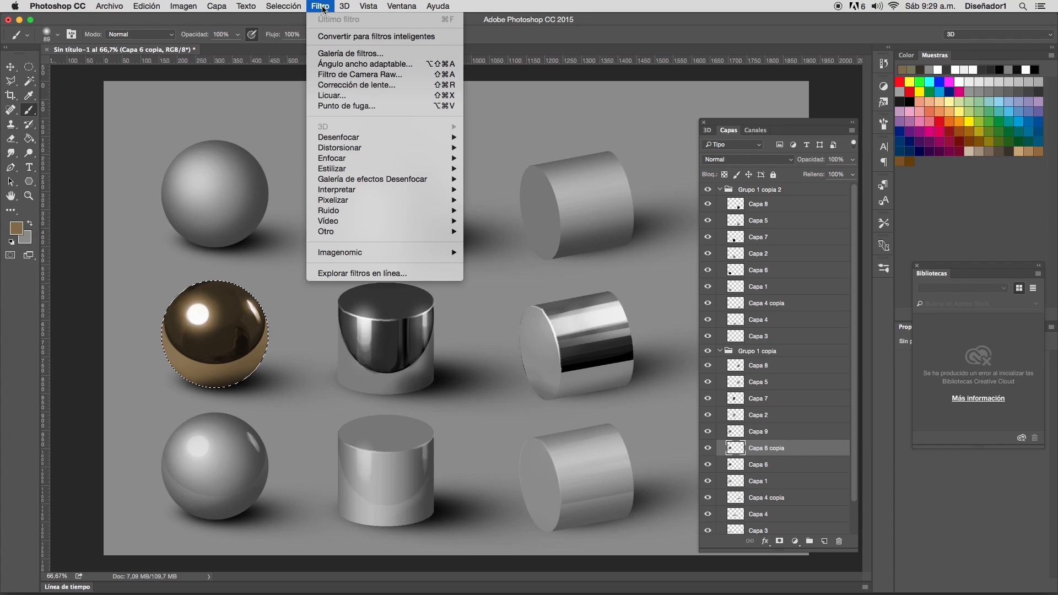
mouse_move(421, 139)
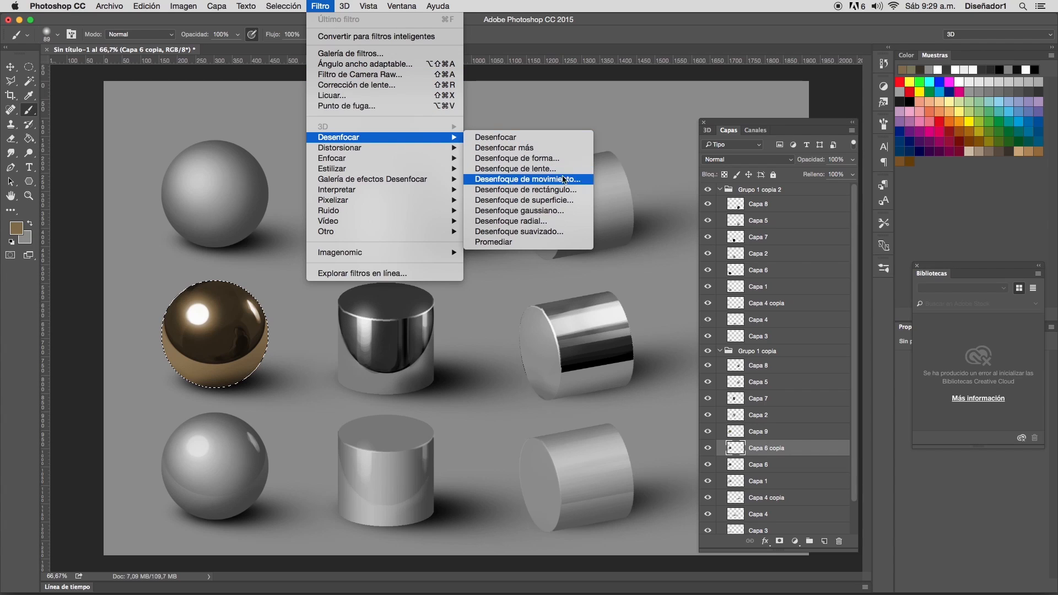
left_click(543, 212)
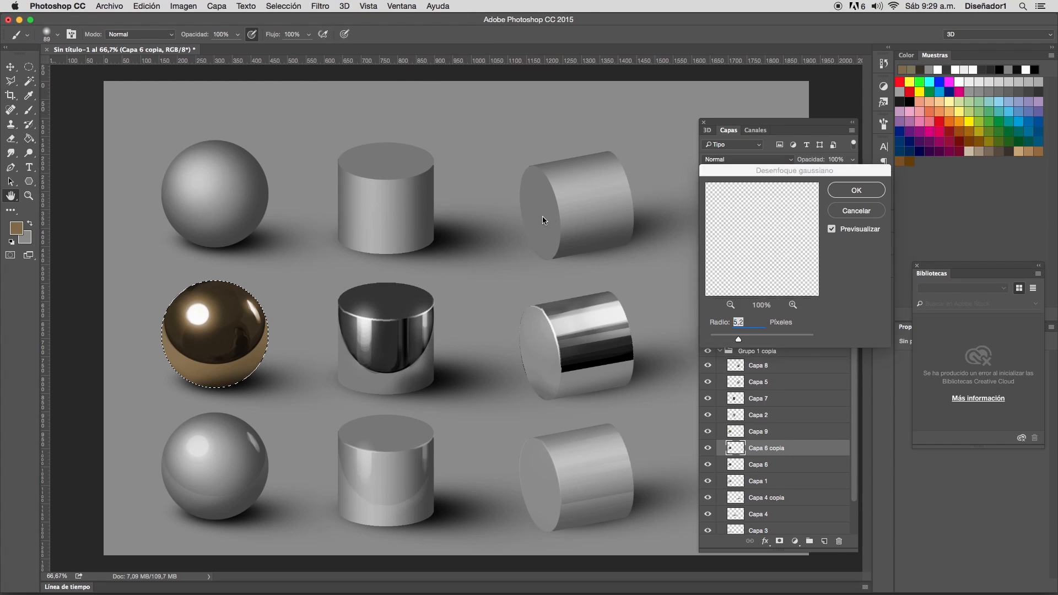
left_click(749, 337)
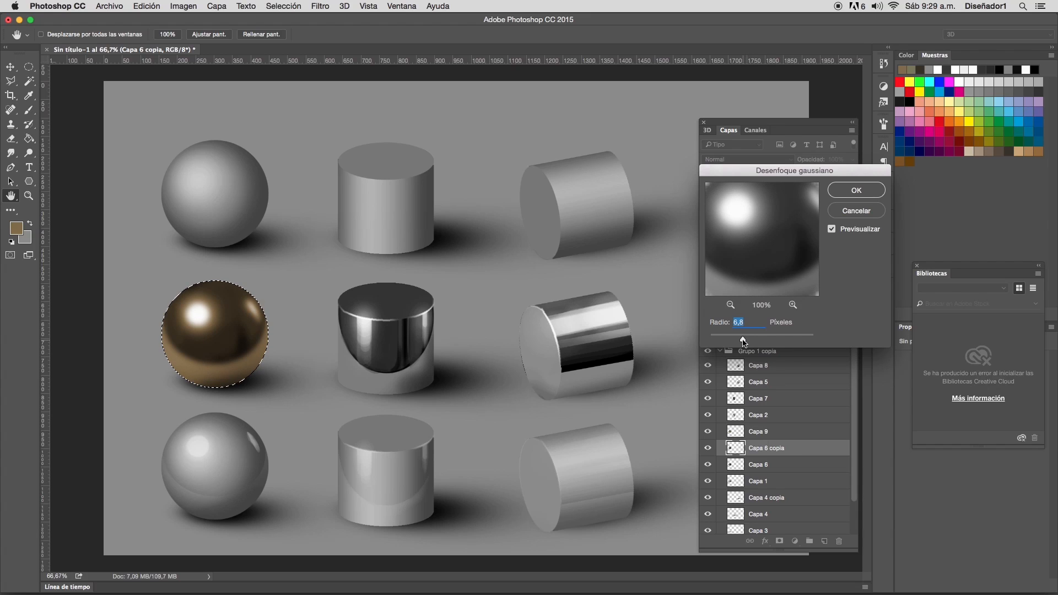
left_click(849, 194)
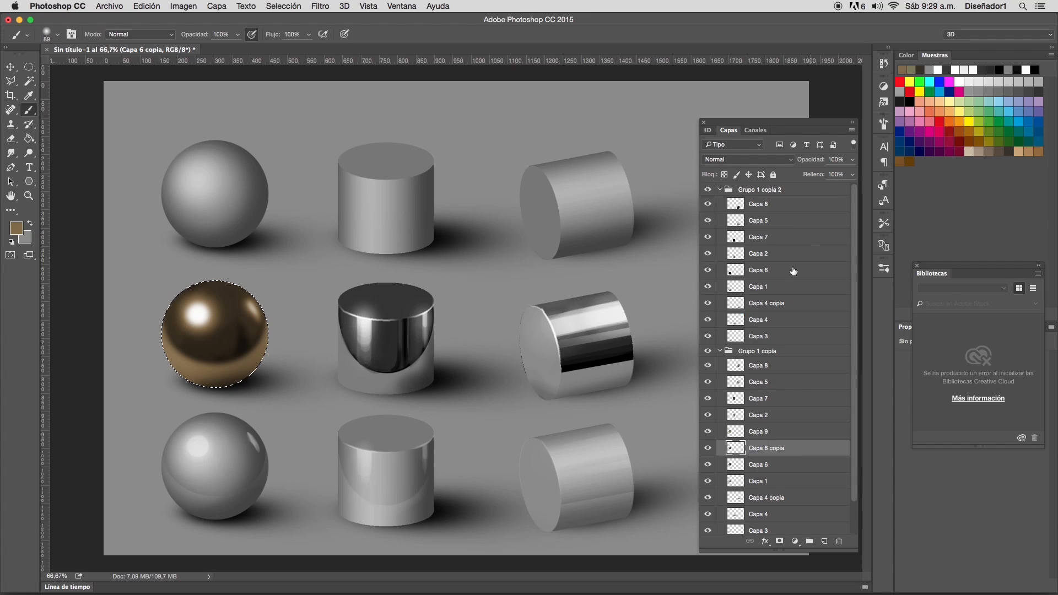
key("super+d")
- Add a new layer above Capa 1 in Grupo 1 copia 2 and load the third-row sphere's outline as a selection
left_click(787, 208)
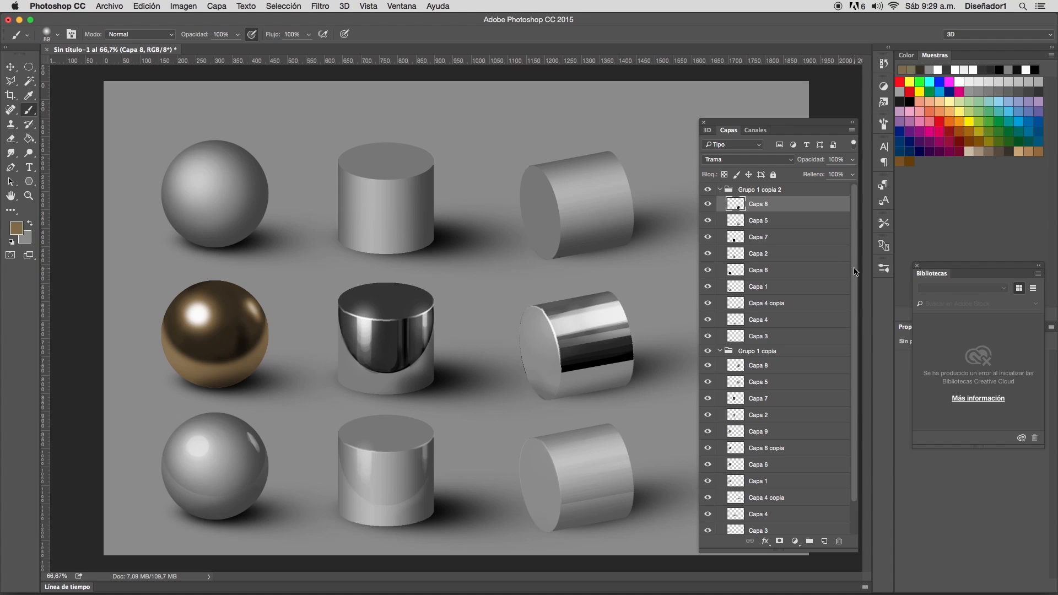
left_click(771, 221)
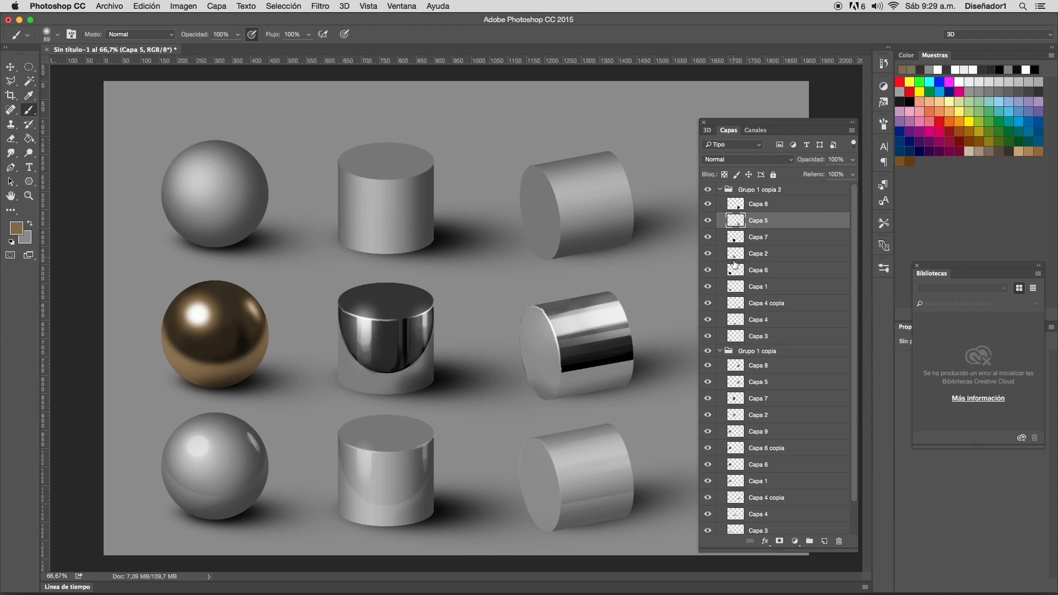
left_click(761, 288)
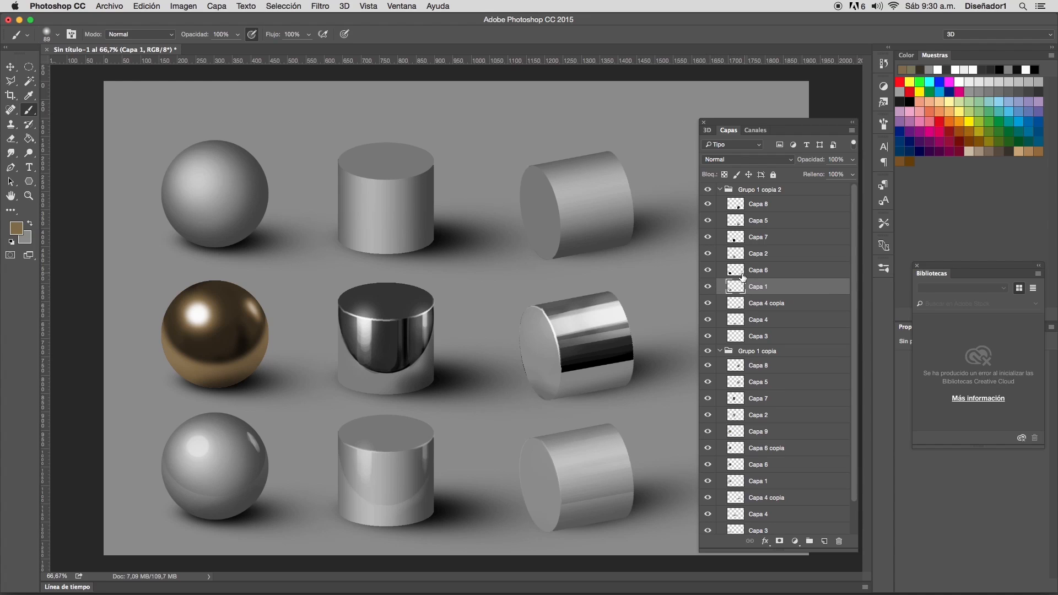
left_click(709, 270)
left_click(709, 270)
key("super+alt+shift+n")
left_click(738, 303, "super")
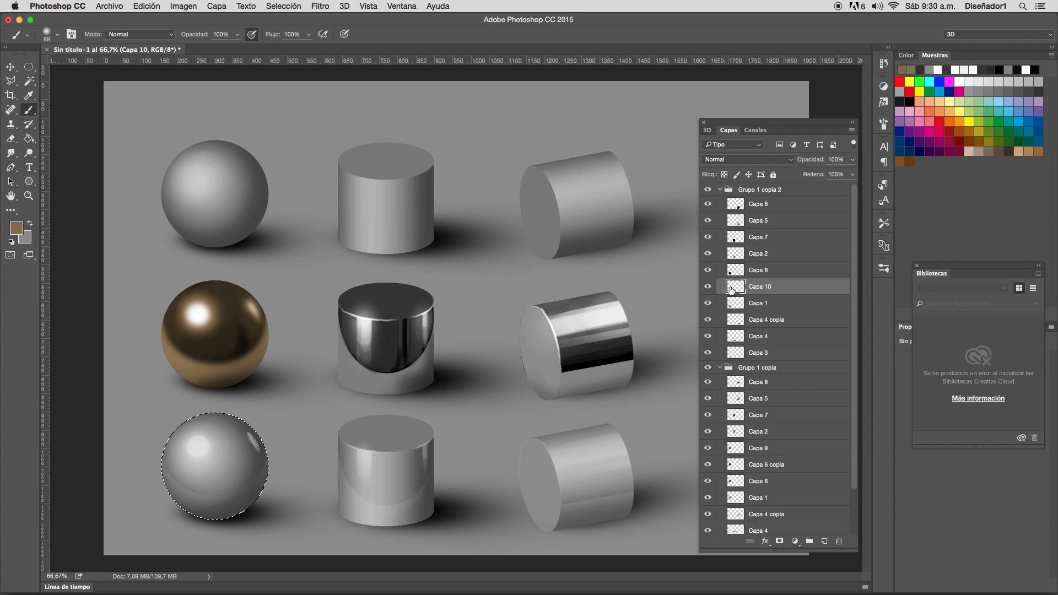
- Paint the selected third-row sphere dark red on Capa 10 and set the layer's blend mode to Superponer
left_click(948, 130)
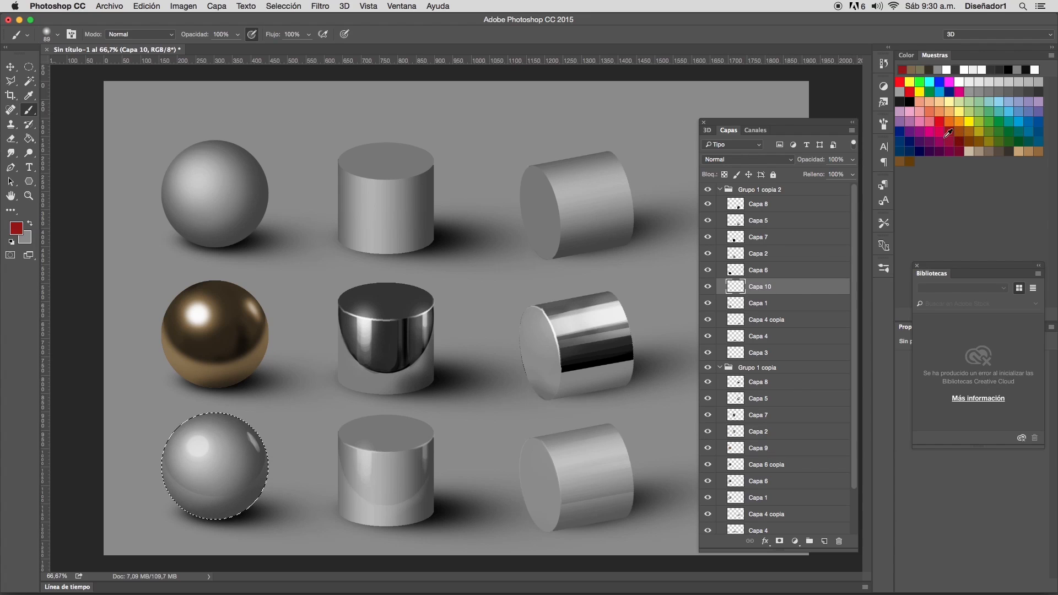
mouse_move(194, 436)
left_mouse_down()
mouse_move(178, 477)
mouse_move(191, 501)
mouse_move(245, 428)
mouse_move(264, 445)
left_mouse_up()
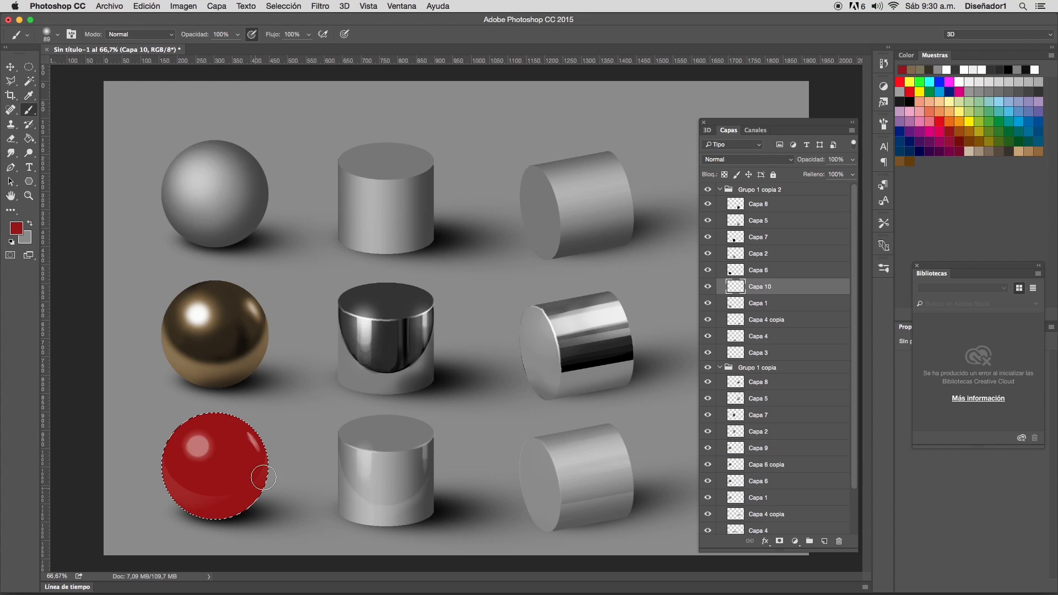
left_click(780, 161)
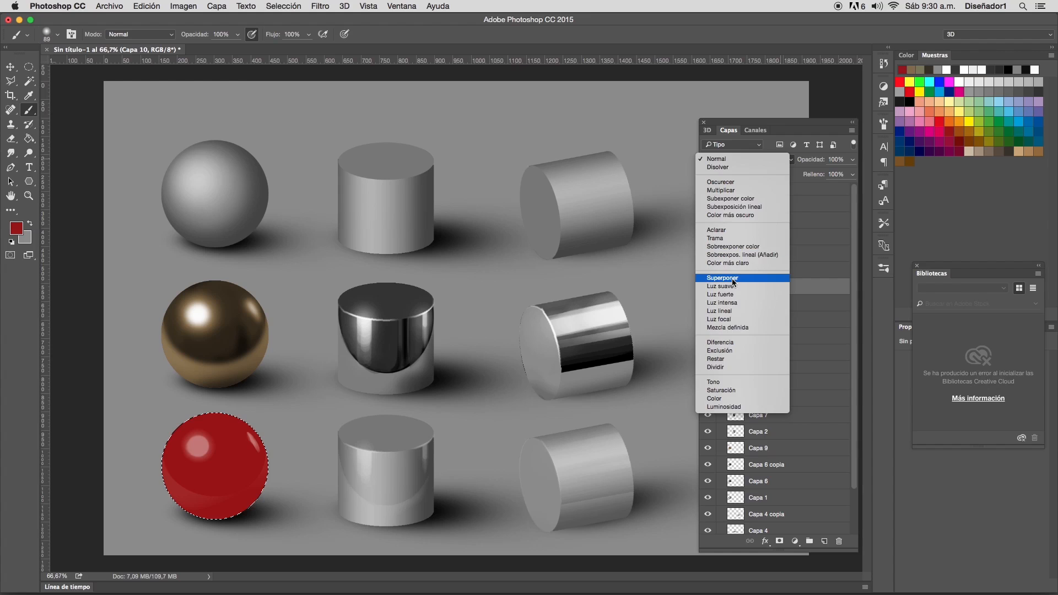
left_click(722, 298)
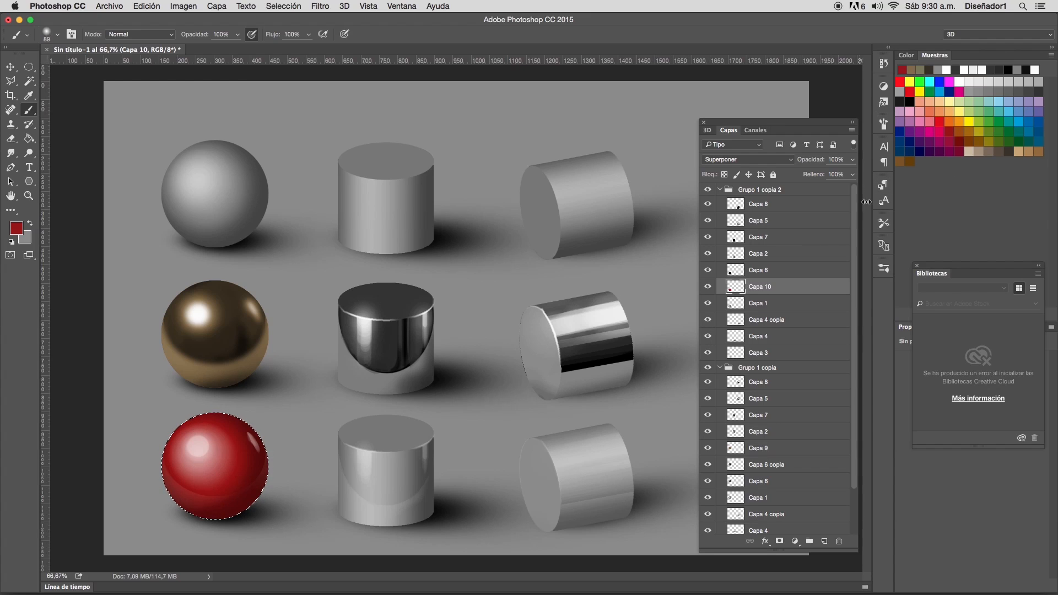
- Brighten the sphere reflection on Capa 6 in Grupo 1 copia 2 using Brillo/contraste with a brightness of about 89
left_click(768, 255)
left_click(760, 271)
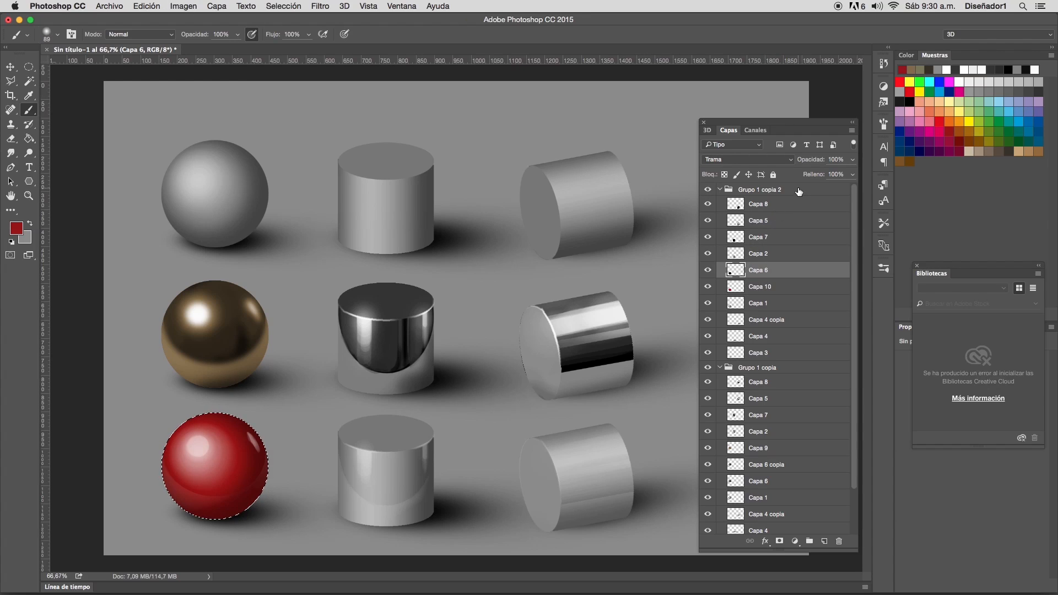
left_click(182, 7)
mouse_move(190, 38)
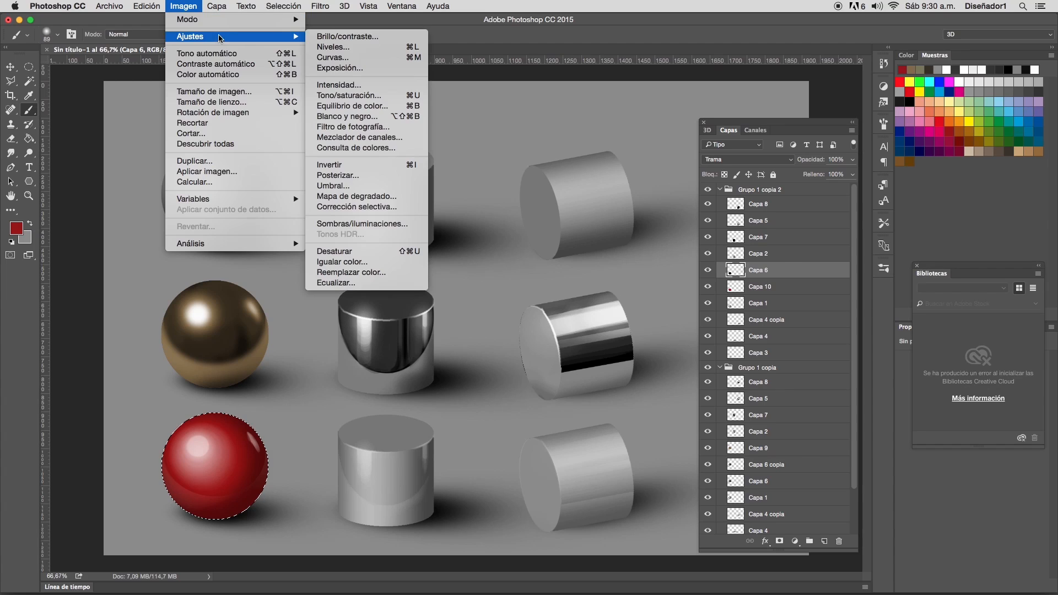
left_click(331, 34)
left_click_drag(743, 373, 773, 380)
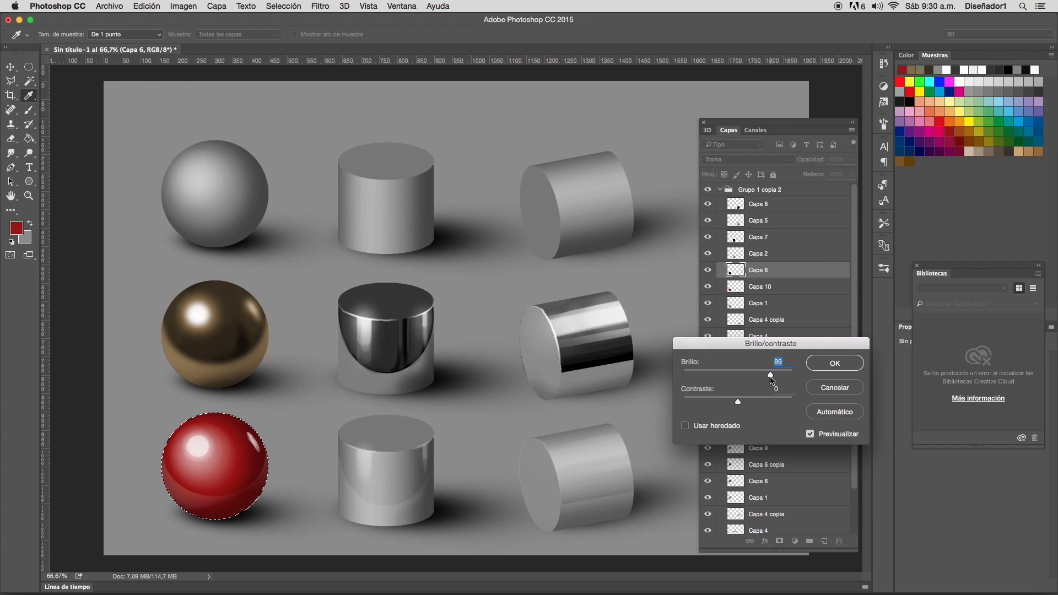
left_click(835, 365)
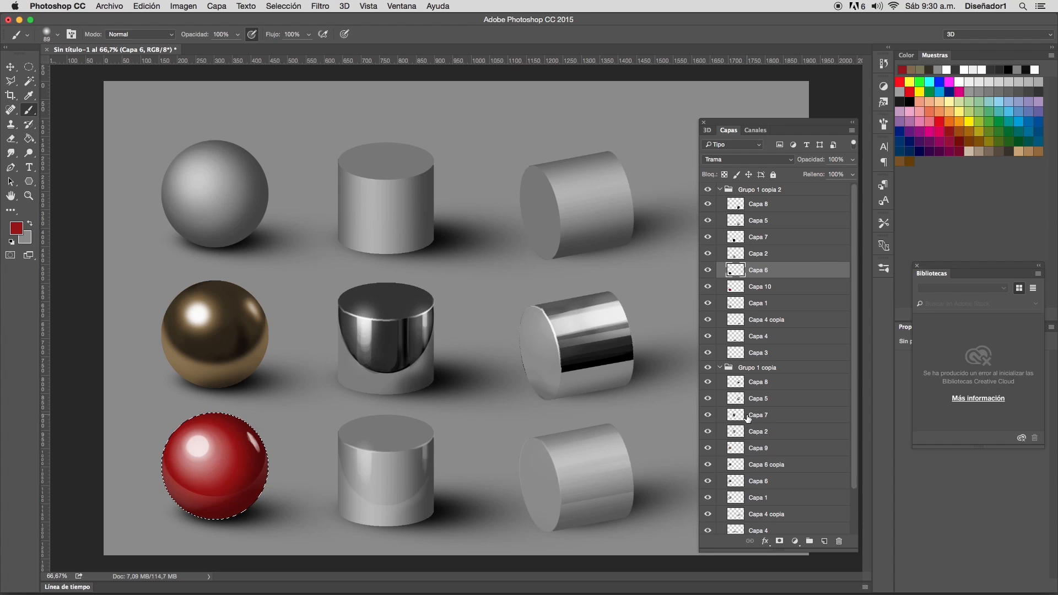
- Clear the selection, add a new layer above Capa 2 in Grupo 1 copia 2, and load the third-row upright cylinder's outline as a selection
left_click(781, 257)
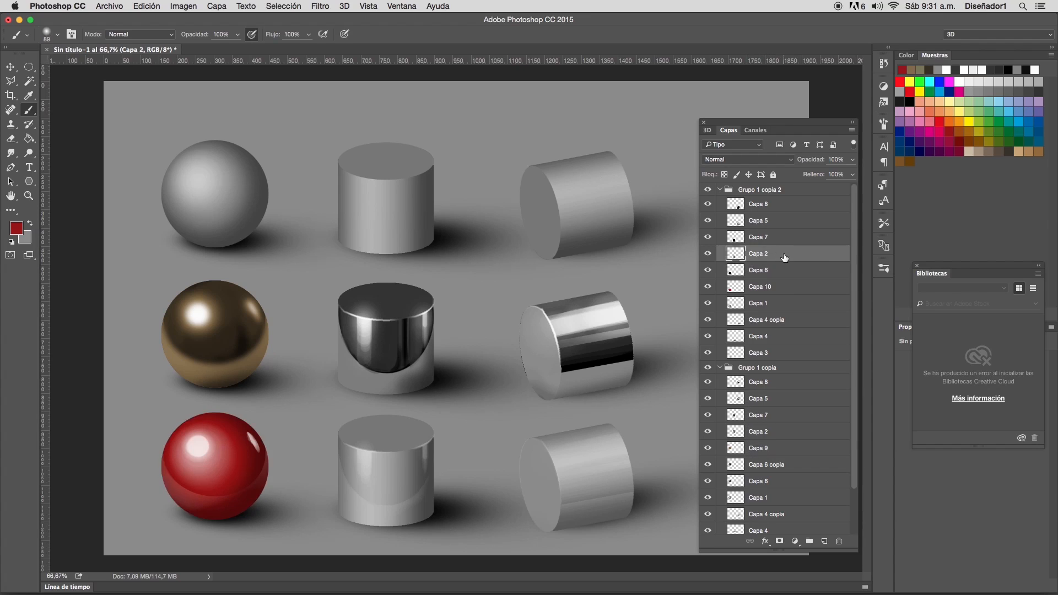
left_click(852, 131)
left_click(811, 190)
left_click(663, 260)
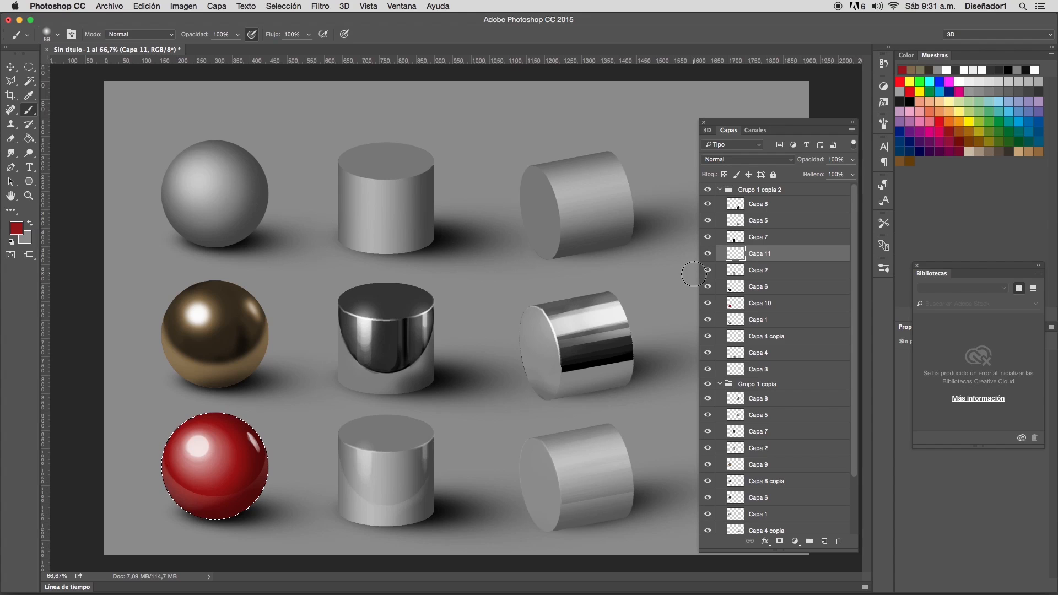
left_click(735, 271, "super")
- Paint the third-row upright cylinder dark blue on Capa 11 and set the layer's blend mode to Superponer
left_click(904, 139)
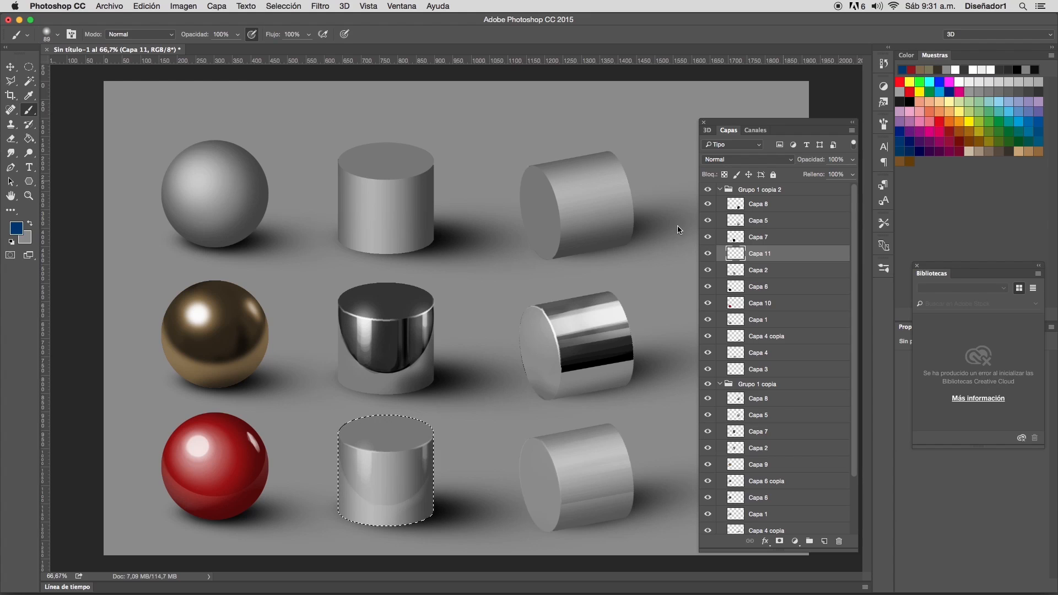
mouse_move(353, 444)
left_mouse_down()
mouse_move(352, 485)
mouse_move(395, 427)
mouse_move(434, 431)
mouse_move(428, 524)
left_mouse_up()
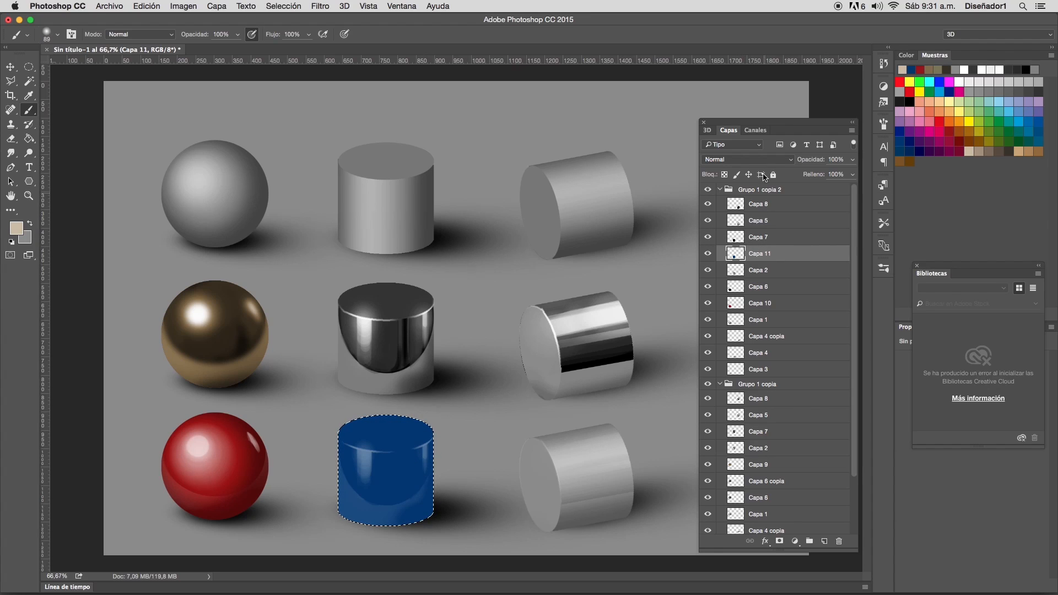
left_click(774, 161)
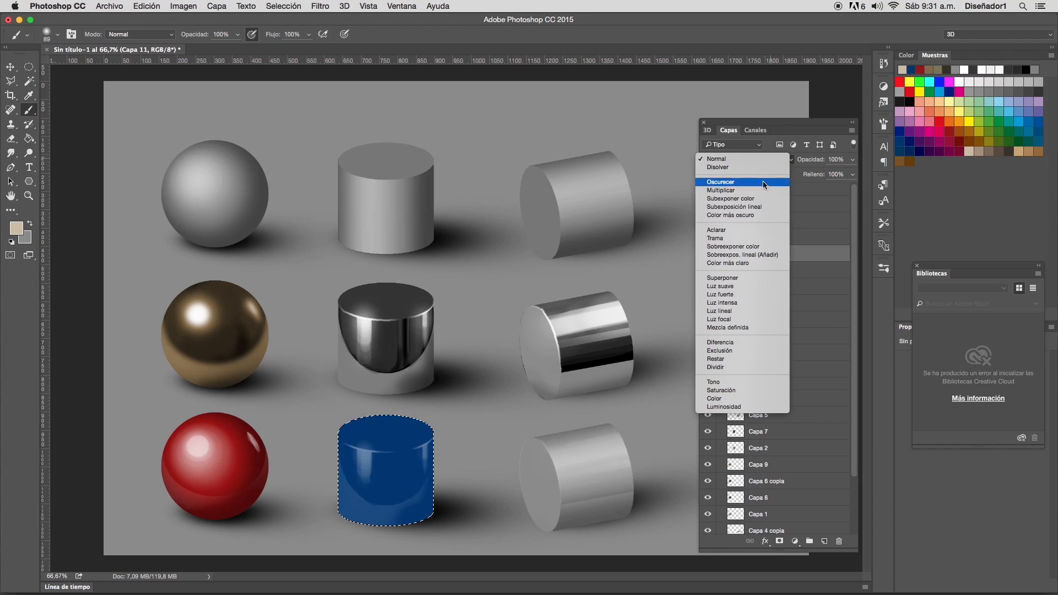
left_click(727, 279)
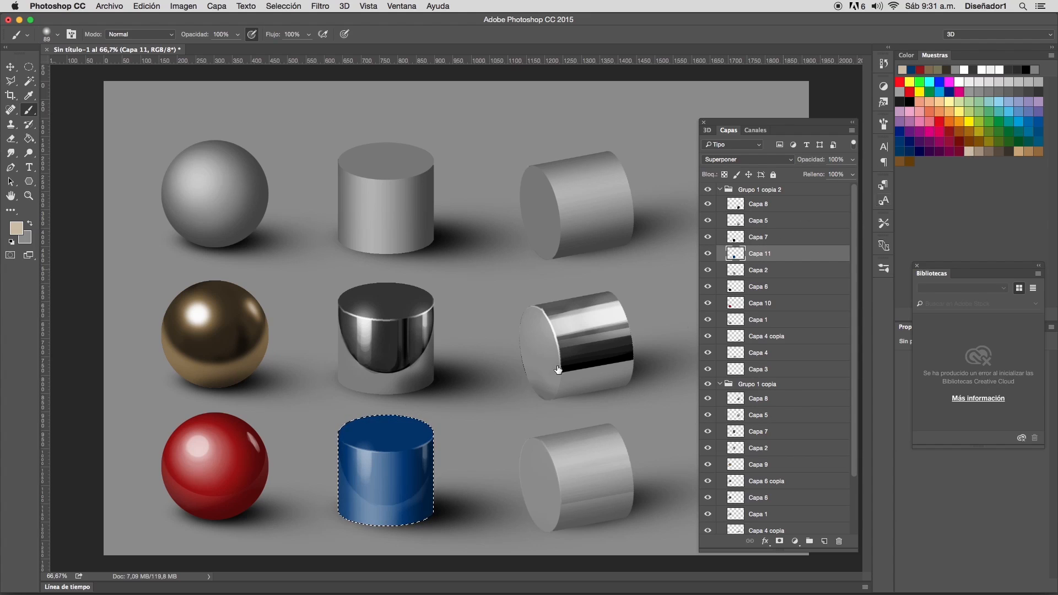
- Switch to a smaller brush with 100% hardness and paint curved diagonal beige stripes across the blue cylinder
right_click(473, 361)
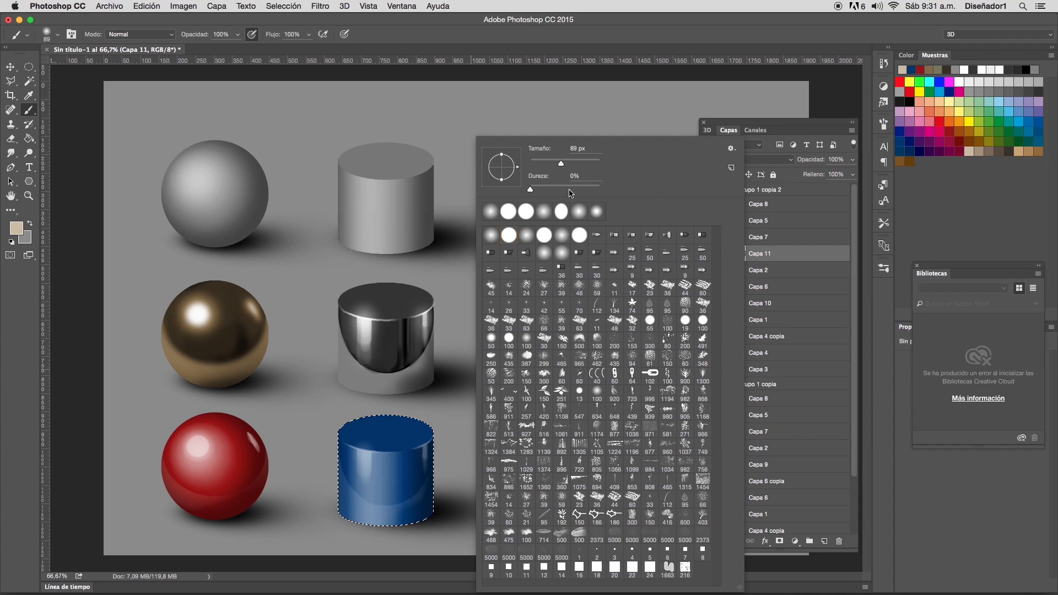
left_click_drag(573, 188, 639, 188)
left_click(343, 435)
right_click(385, 400)
left_click(427, 214)
left_click(303, 409)
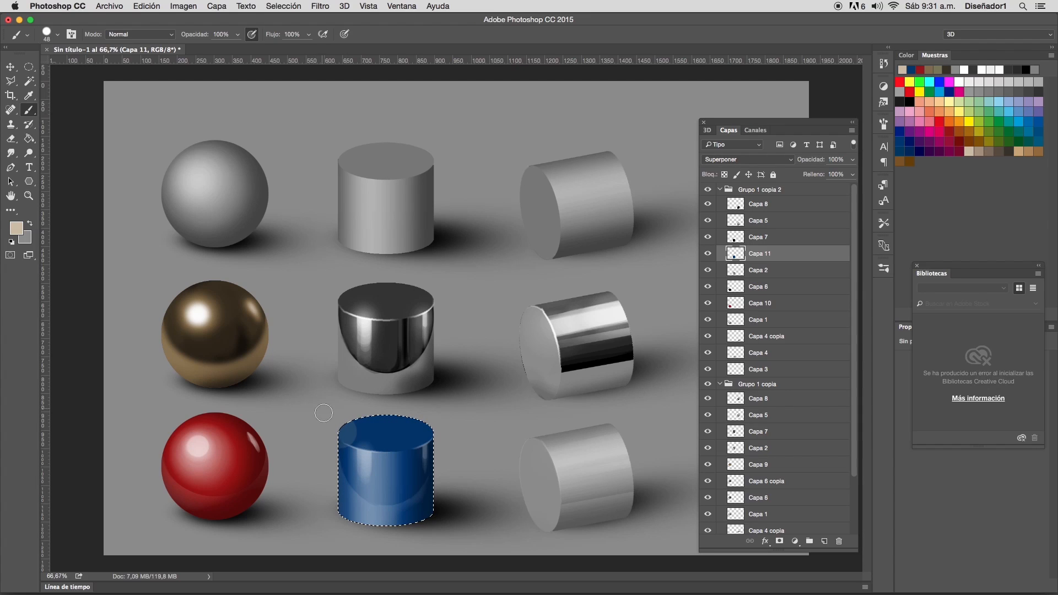
mouse_move(384, 521)
left_mouse_down()
mouse_move(329, 461)
mouse_move(385, 518)
left_mouse_up()
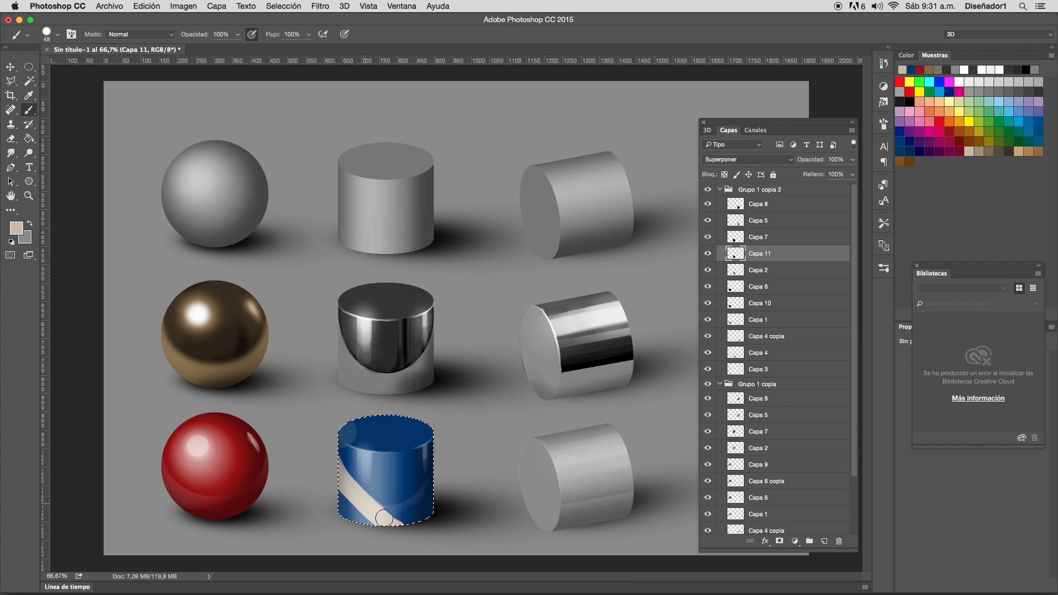
mouse_move(346, 423)
left_mouse_down()
mouse_move(415, 492)
mouse_move(445, 505)
mouse_move(355, 427)
mouse_move(438, 501)
left_mouse_up()
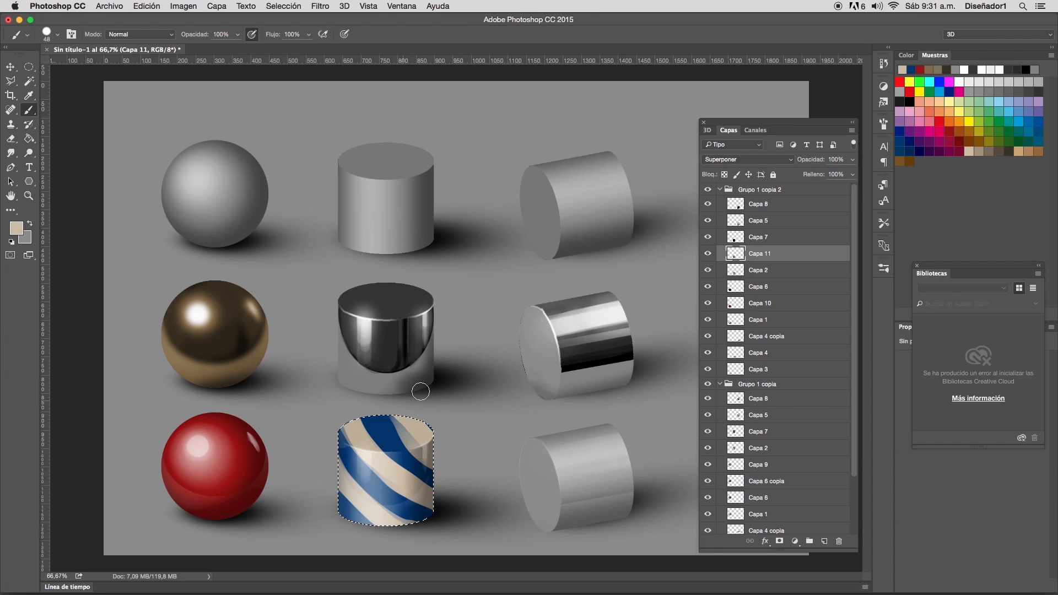
- Narrow the beige stripes with dark blue strokes and cover the cylinder's top face with beige
left_click(912, 70)
mouse_move(324, 440)
left_mouse_down()
mouse_move(438, 533)
mouse_move(344, 464)
mouse_move(448, 521)
mouse_move(358, 414)
mouse_move(454, 491)
left_mouse_up()
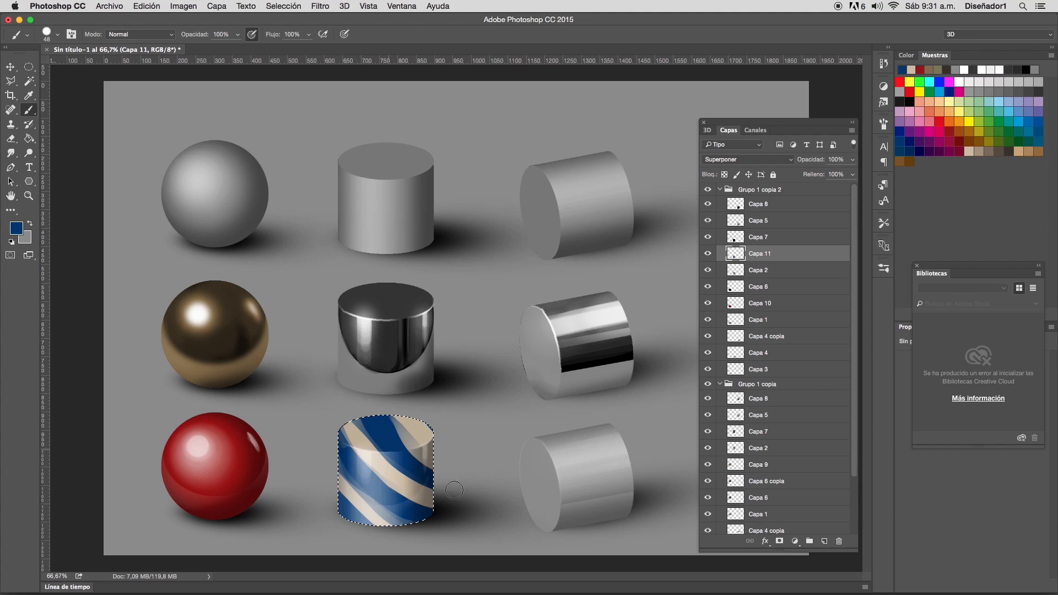
left_click(911, 69)
mouse_move(384, 428)
left_mouse_down()
mouse_move(362, 421)
mouse_move(395, 425)
mouse_move(373, 442)
left_mouse_up()
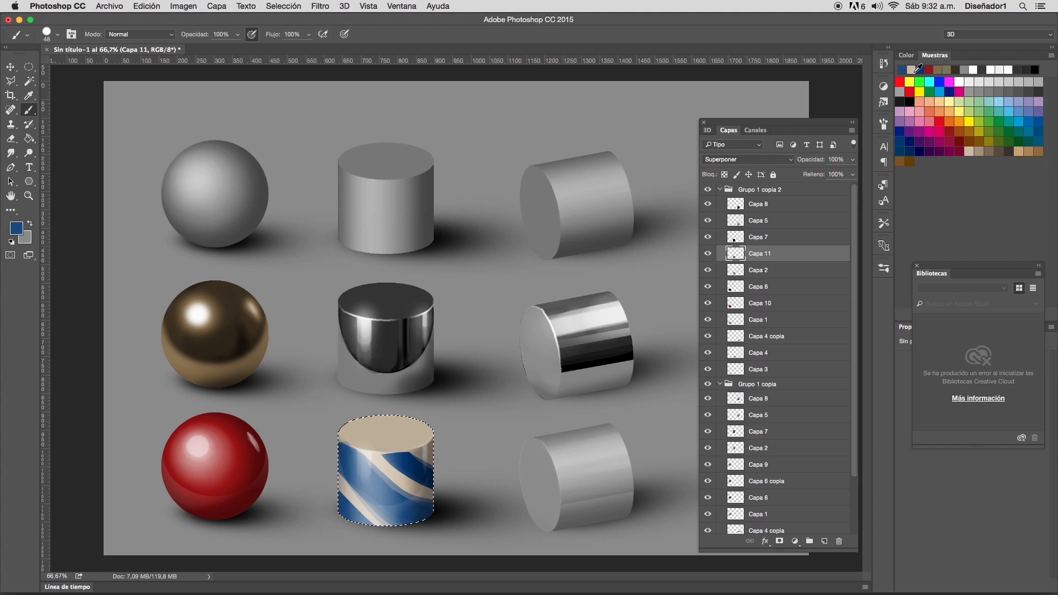
- Paint additional beige diagonal strokes over the blue bands on the cylinder's body and clear the selection
left_click(917, 69)
mouse_move(375, 458)
left_mouse_down()
mouse_move(416, 500)
mouse_move(464, 510)
mouse_move(388, 472)
mouse_move(356, 429)
mouse_move(359, 488)
mouse_move(337, 475)
mouse_move(360, 500)
left_mouse_up()
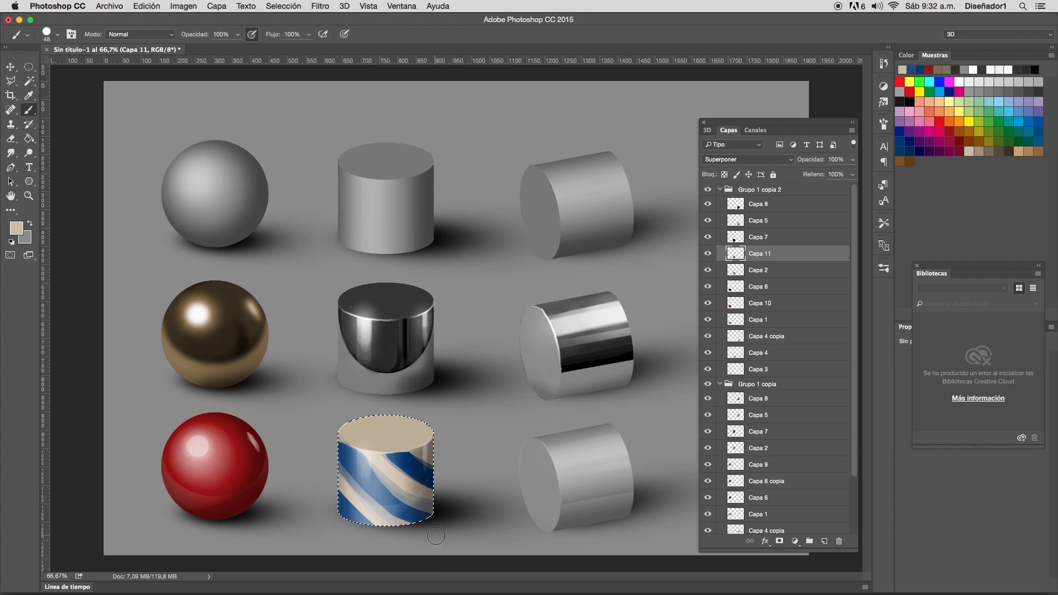
mouse_move(440, 592)
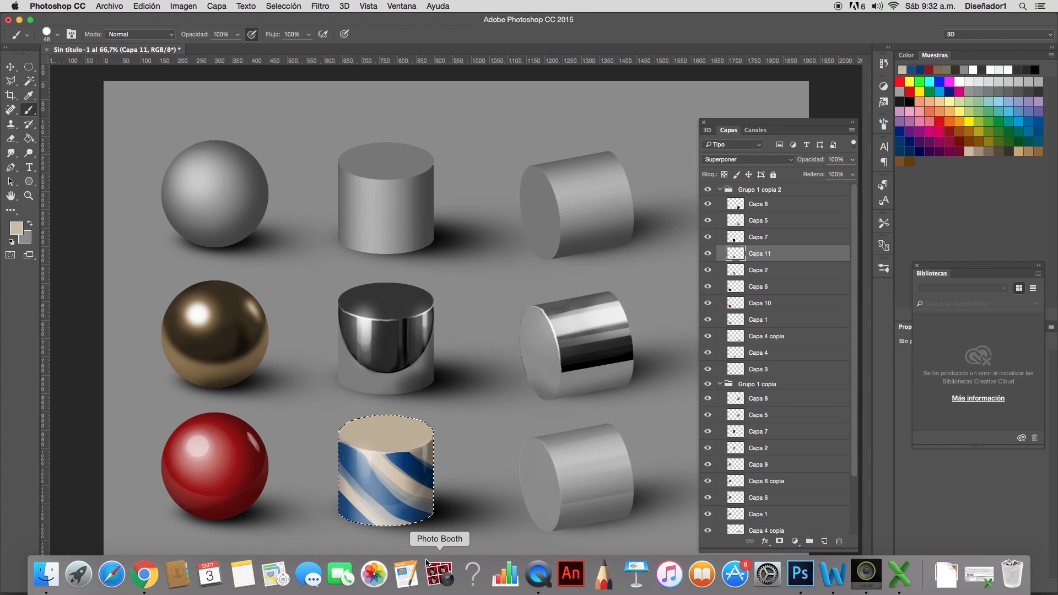
key("super+d")
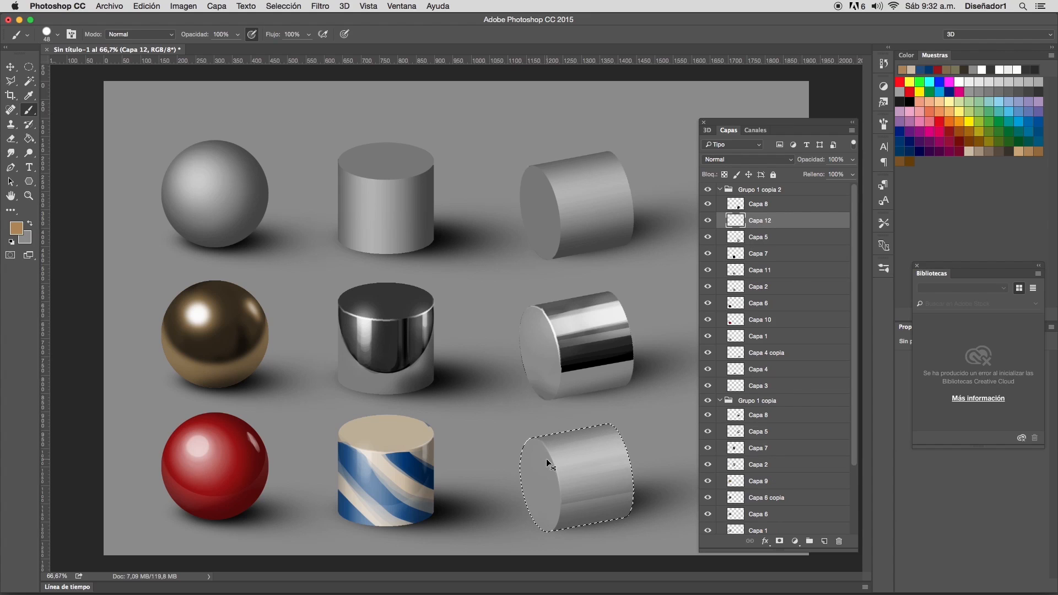
- Paint the third-row tilted cylinder light brown on Capa 12 and set the layer's blend mode to Superponer
mouse_move(548, 459)
left_mouse_down()
mouse_move(543, 441)
mouse_move(538, 485)
mouse_move(501, 472)
mouse_move(577, 428)
mouse_move(598, 439)
mouse_move(614, 486)
mouse_move(643, 488)
left_mouse_up()
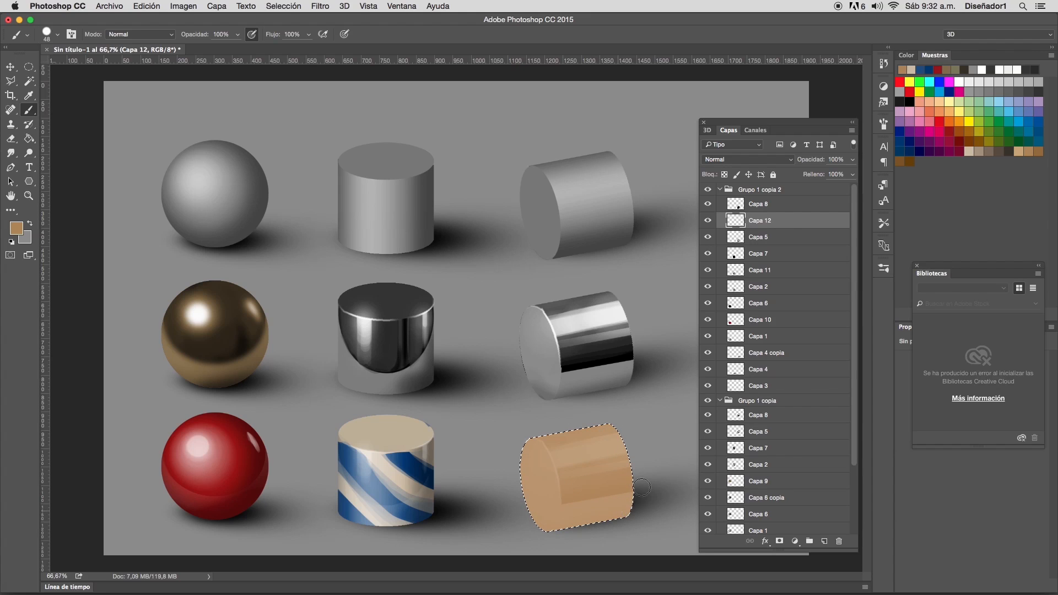
left_click(747, 160)
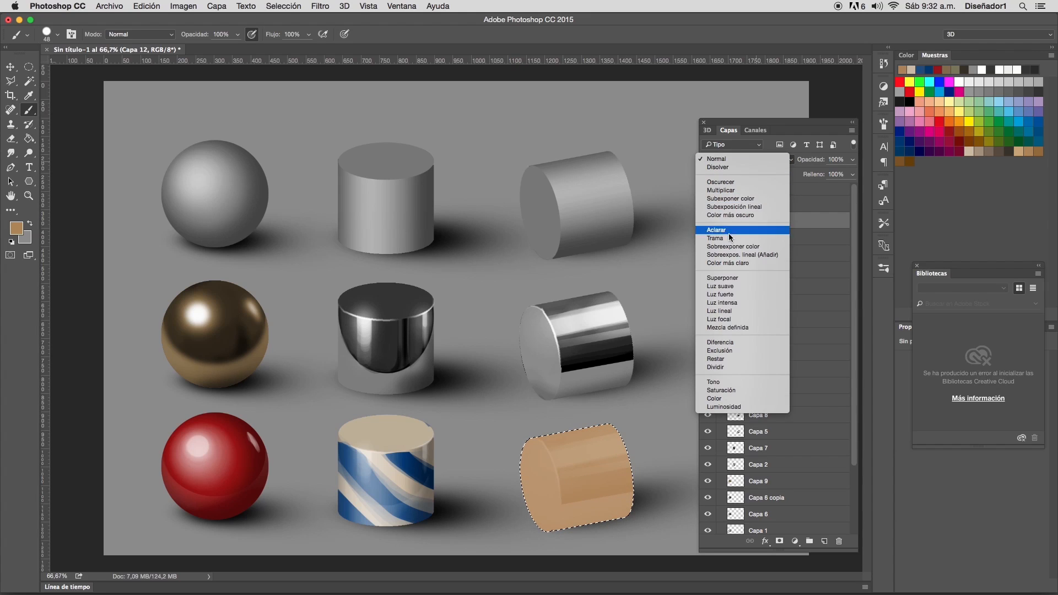
left_click(725, 278)
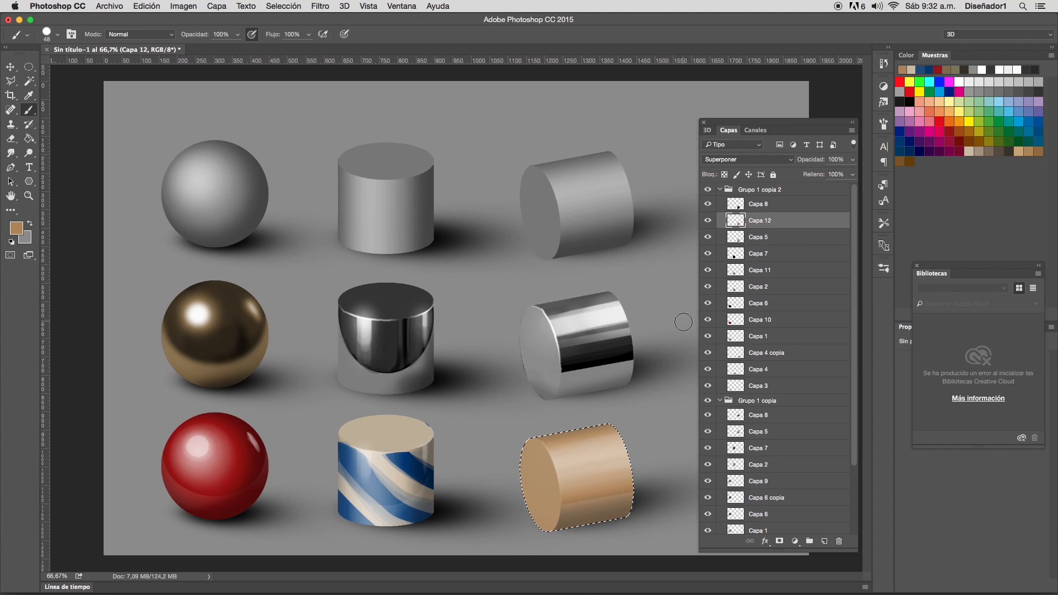
- Repaint the tilted cylinder on Capa 12 with a very dark brown-grey swatch and clear the selection
left_click(1001, 155)
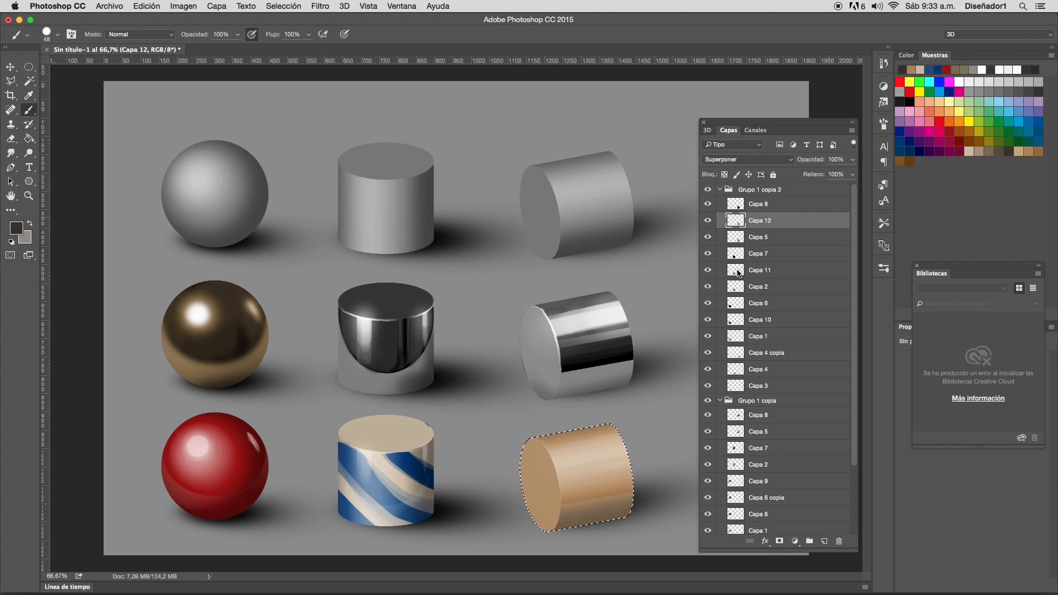
mouse_move(570, 429)
left_mouse_down()
mouse_move(575, 456)
mouse_move(596, 437)
mouse_move(610, 525)
mouse_move(598, 421)
mouse_move(547, 472)
mouse_move(515, 469)
mouse_move(557, 493)
mouse_move(533, 527)
mouse_move(594, 439)
mouse_move(621, 503)
mouse_move(633, 485)
left_mouse_up()
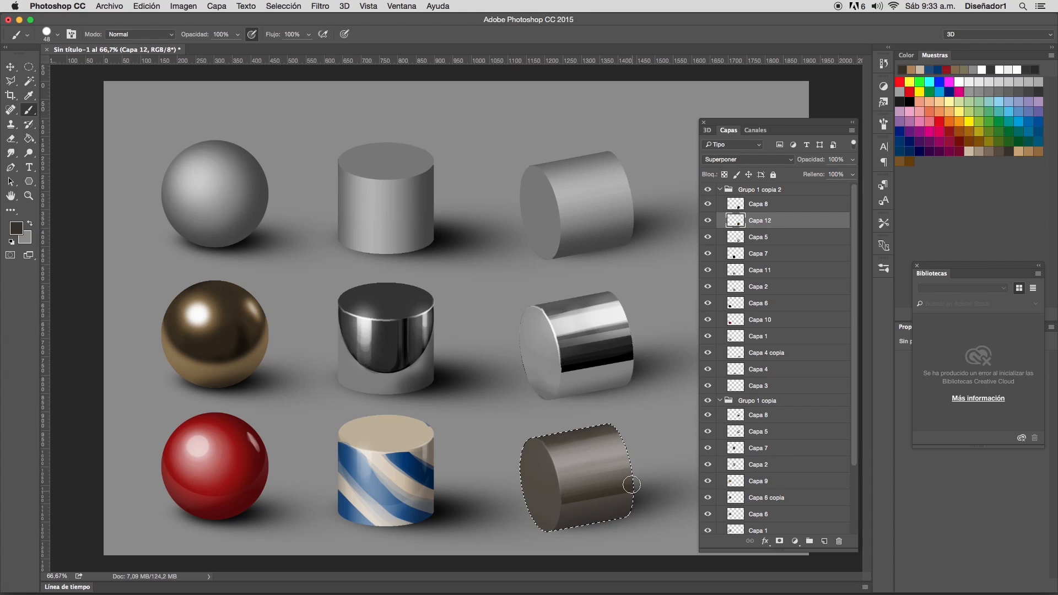
key("super+d")
- Add a new layer above Capa 6 in Grupo 1 copia 2 and dab a hard white highlight on the red sphere's bright spot
left_click(786, 205)
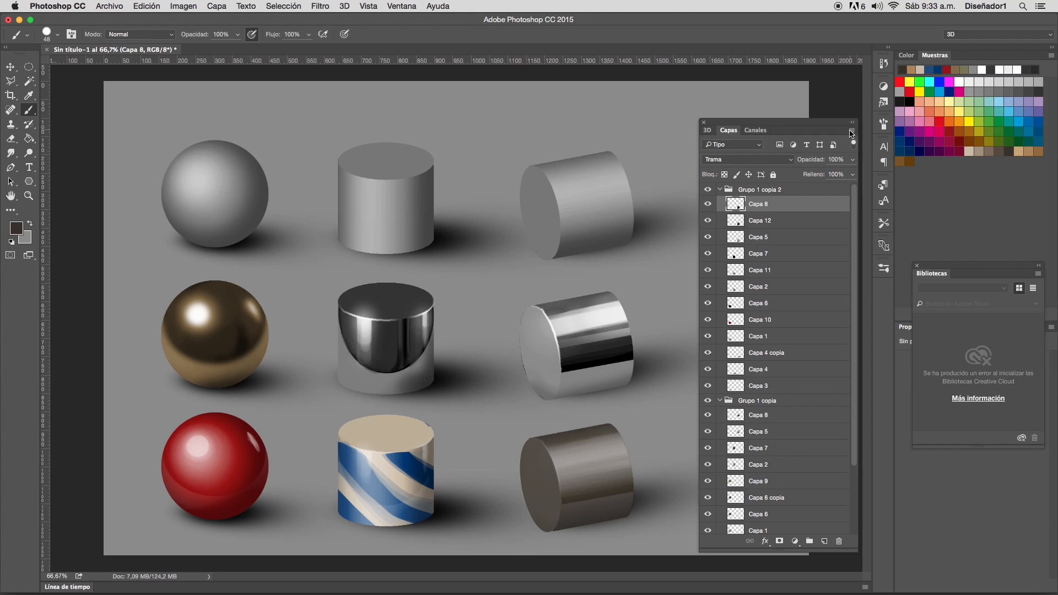
left_click(852, 132)
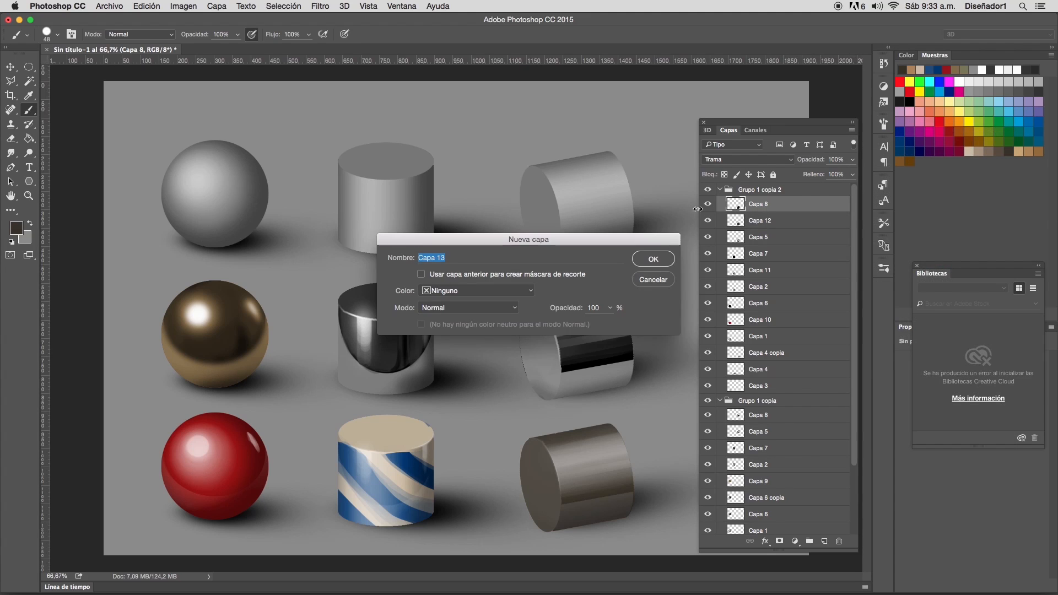
left_click(652, 258)
key("super+z")
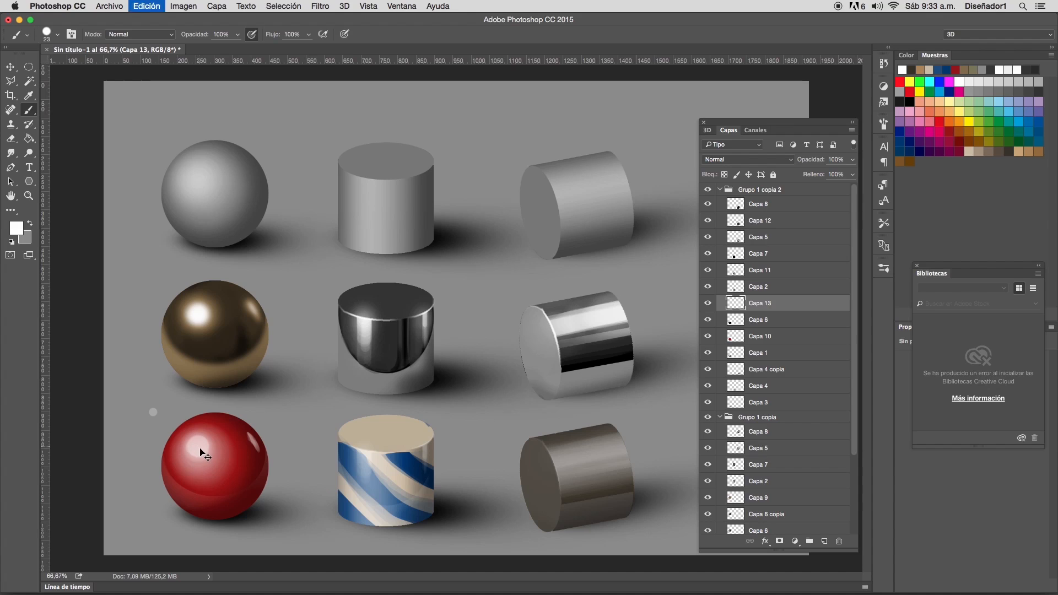
left_click_drag(198, 447, 199, 449)
- Add a new layer above Capa 7 in Grupo 1 copia 2
left_click(773, 254)
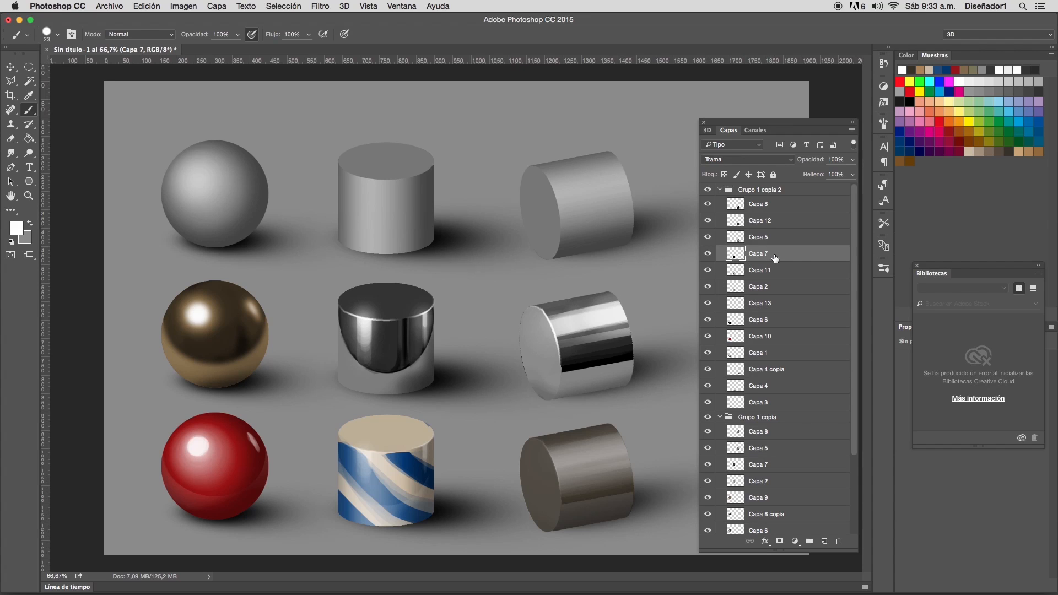
left_click(853, 130)
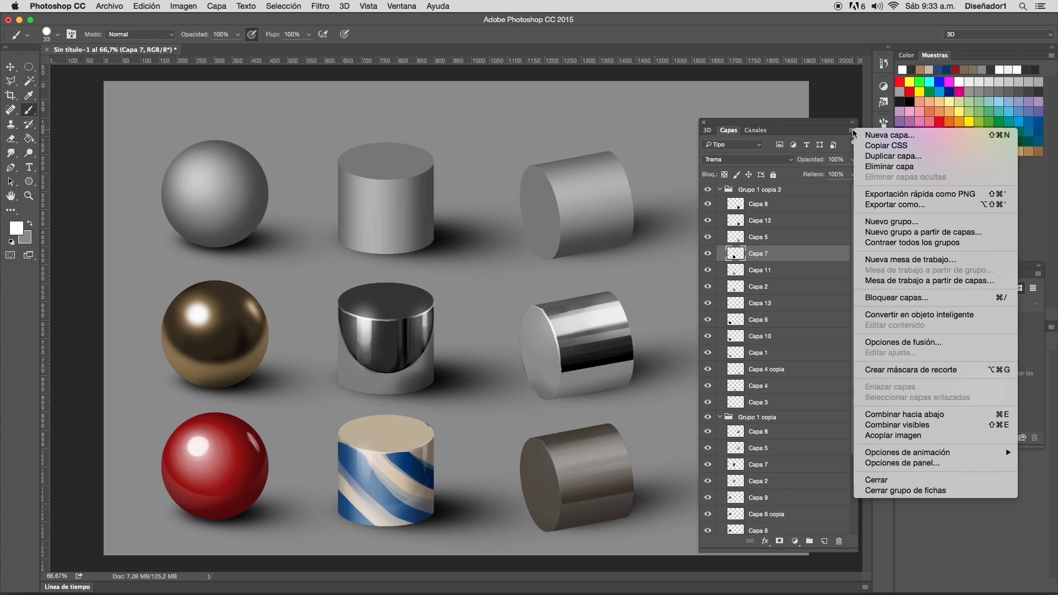
left_click(871, 136)
left_click(653, 260)
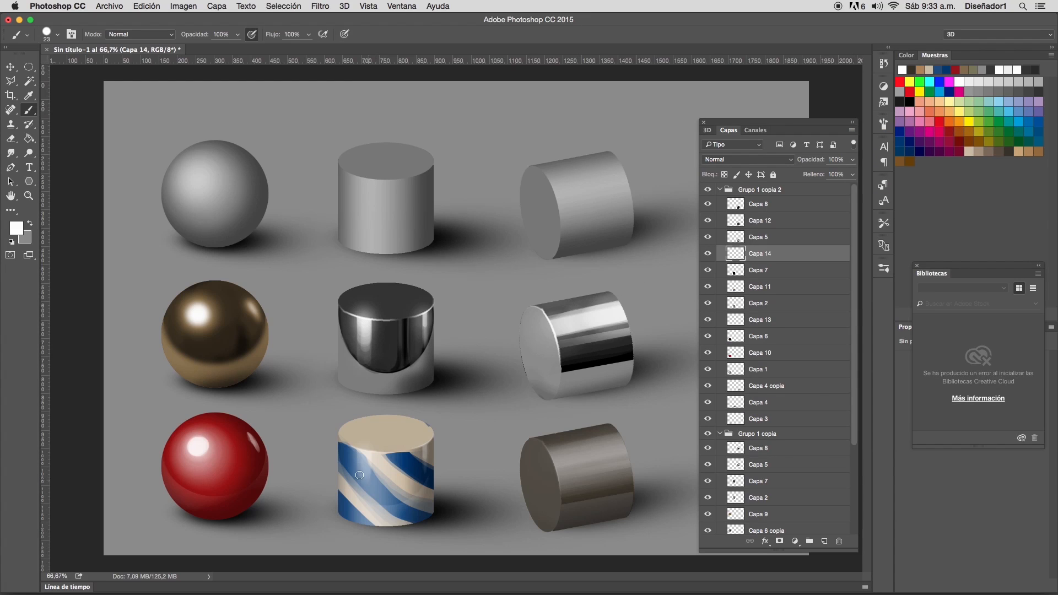
- Paint a white vertical highlight down the striped cylinder's body with a 37 px brush and erase the part over its top face
right_click(378, 438)
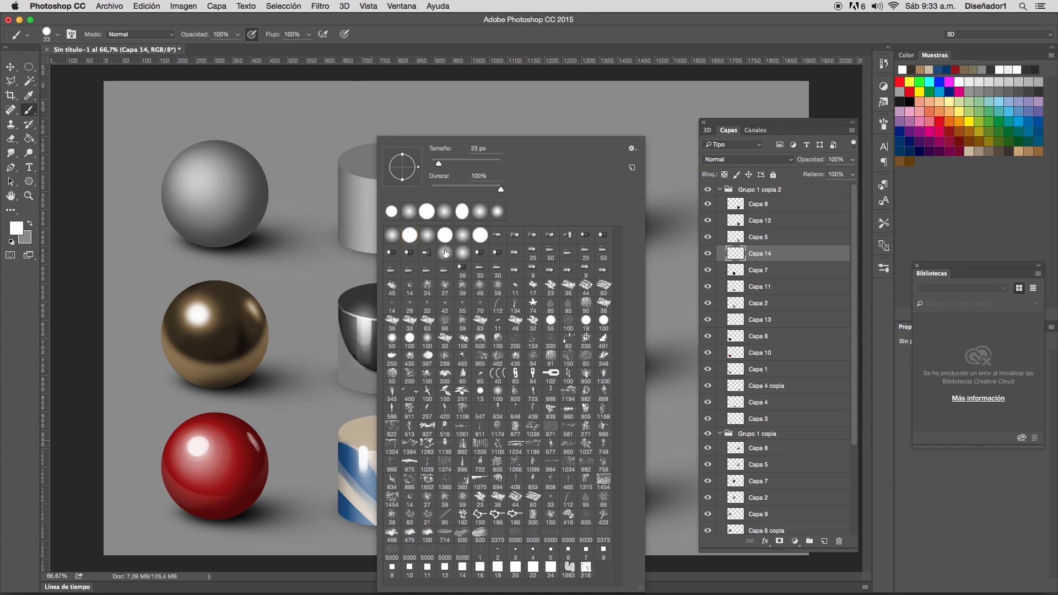
left_click_drag(439, 163, 444, 164)
left_click(319, 407)
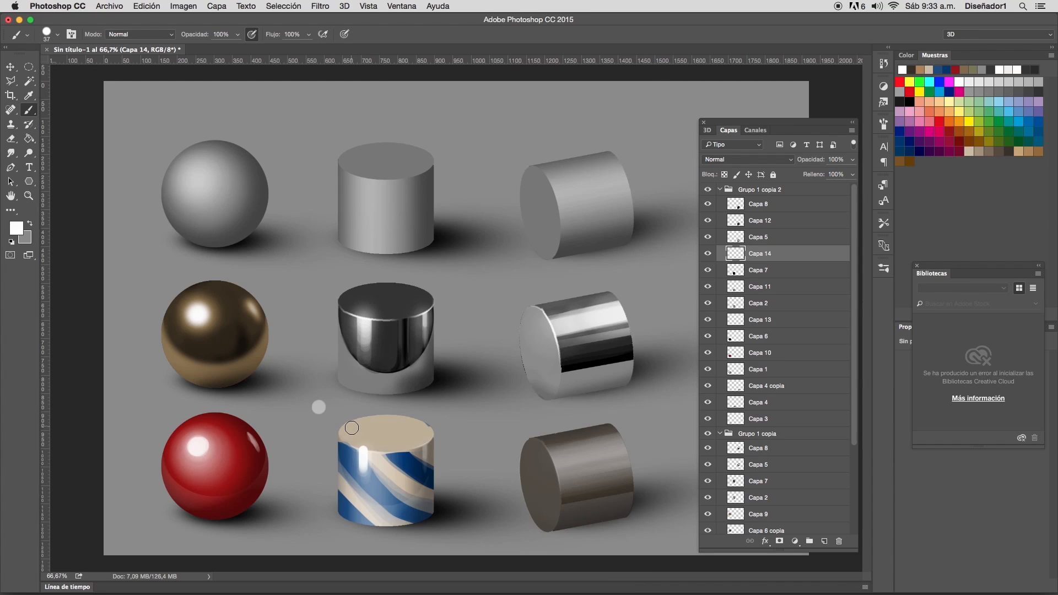
key("super+z")
left_click_drag(365, 442, 361, 485)
left_click_drag(363, 447, 362, 491)
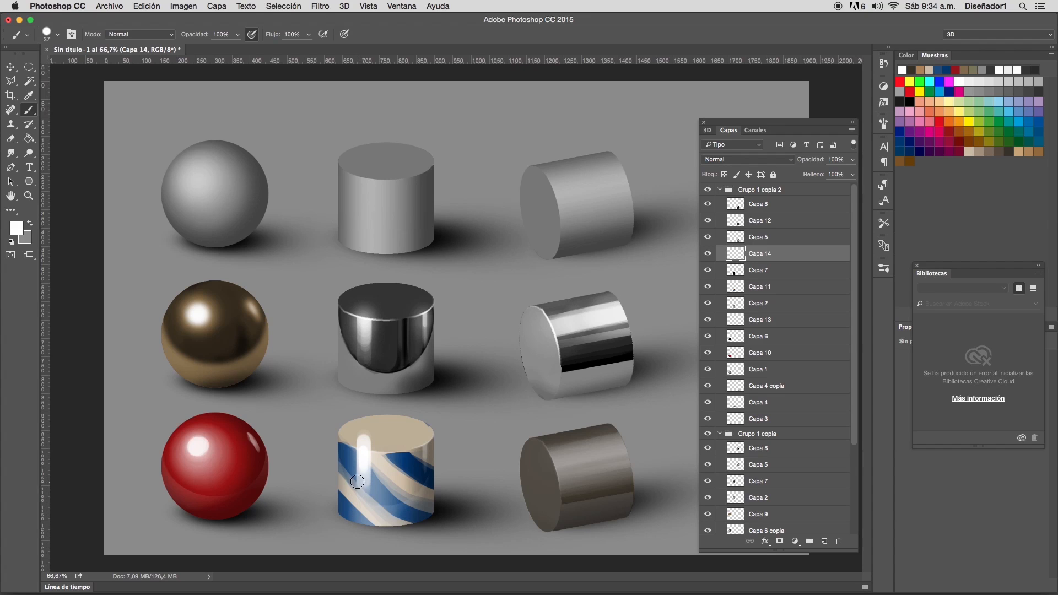
left_click(11, 139)
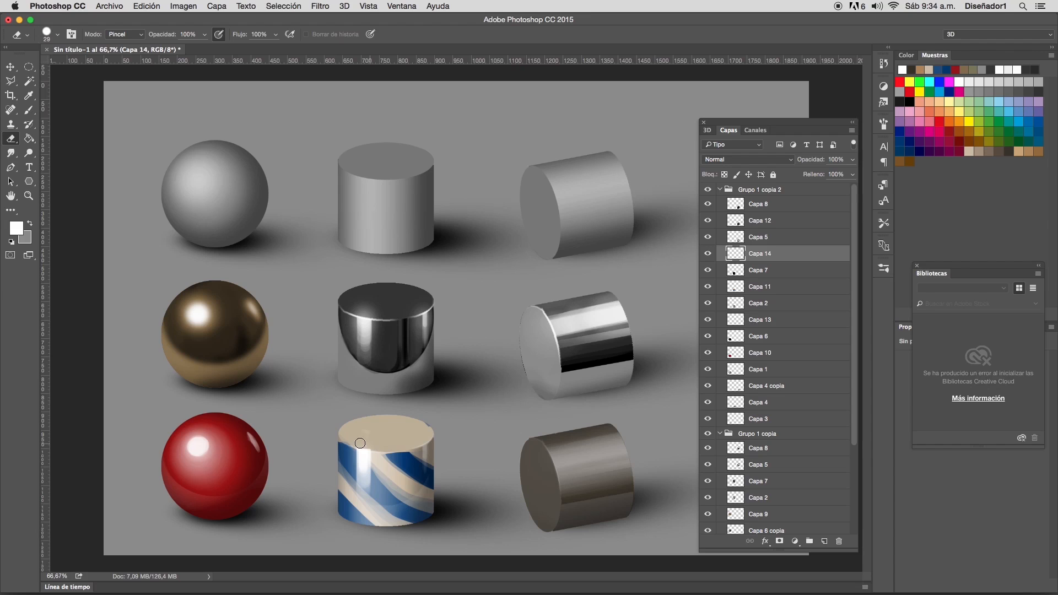
- Try a white brush dab near the striped cylinder's rim with a 9 px brush and undo it
left_click(29, 111)
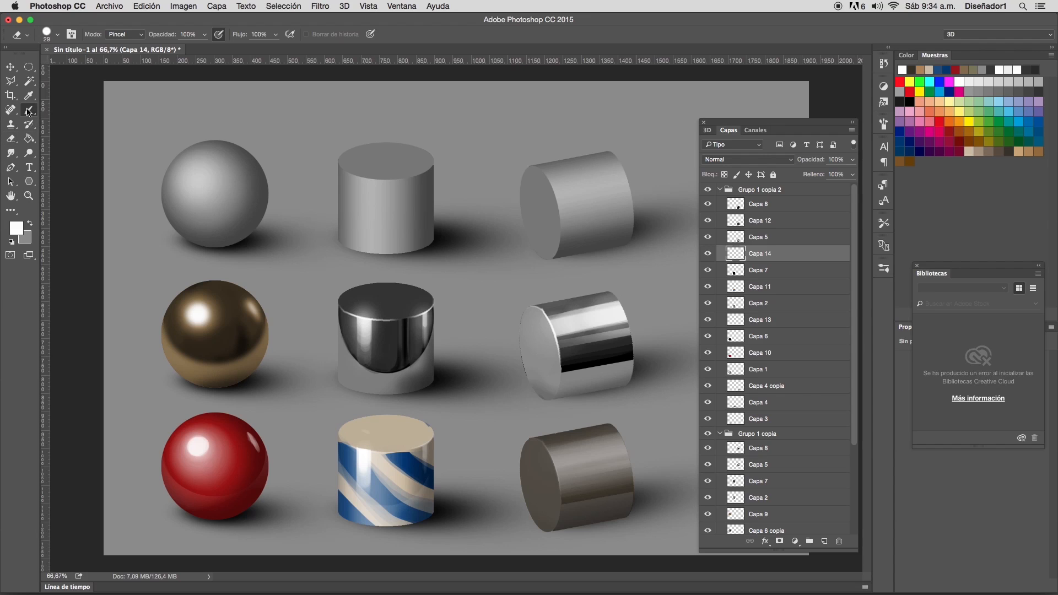
right_click(415, 458)
left_click(475, 164)
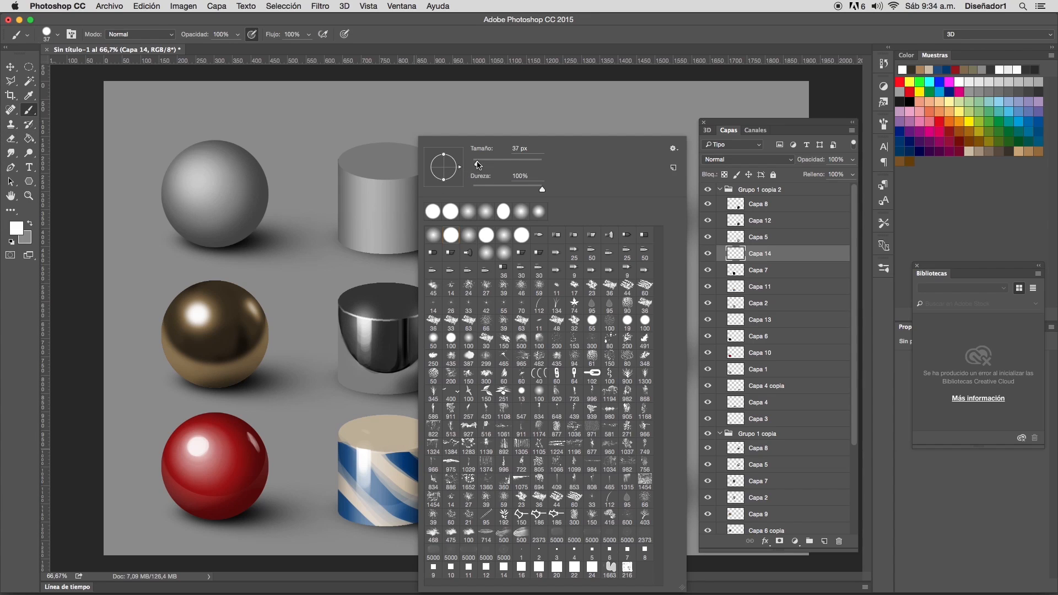
left_click(351, 444)
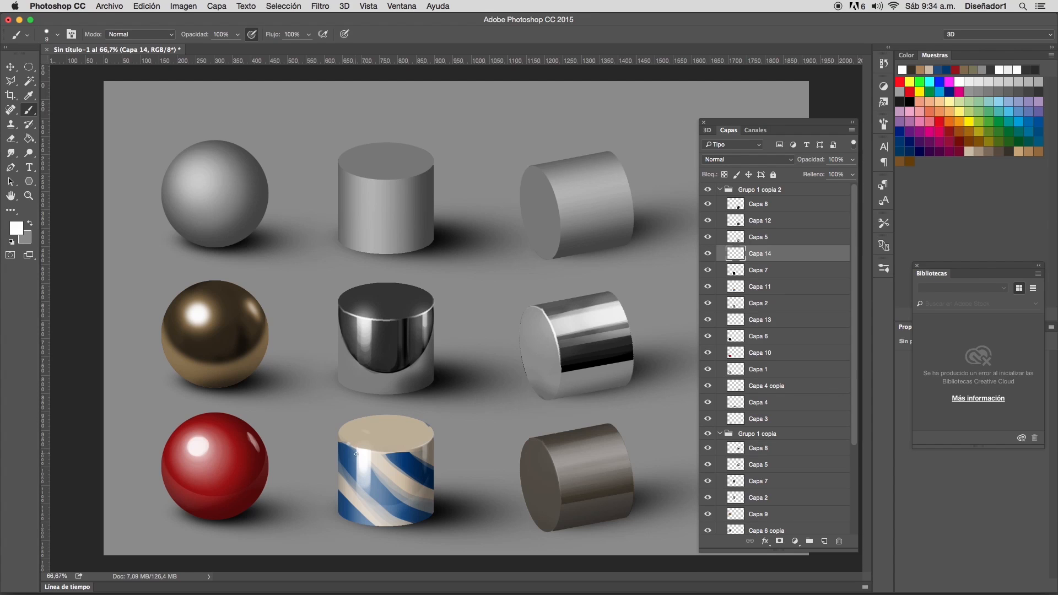
key("super+z")
key("super+z")
- Add a new layer at the top of Grupo 1 copia 2 and set the brush size to 18 px
key("super+shift+n")
key("Return")
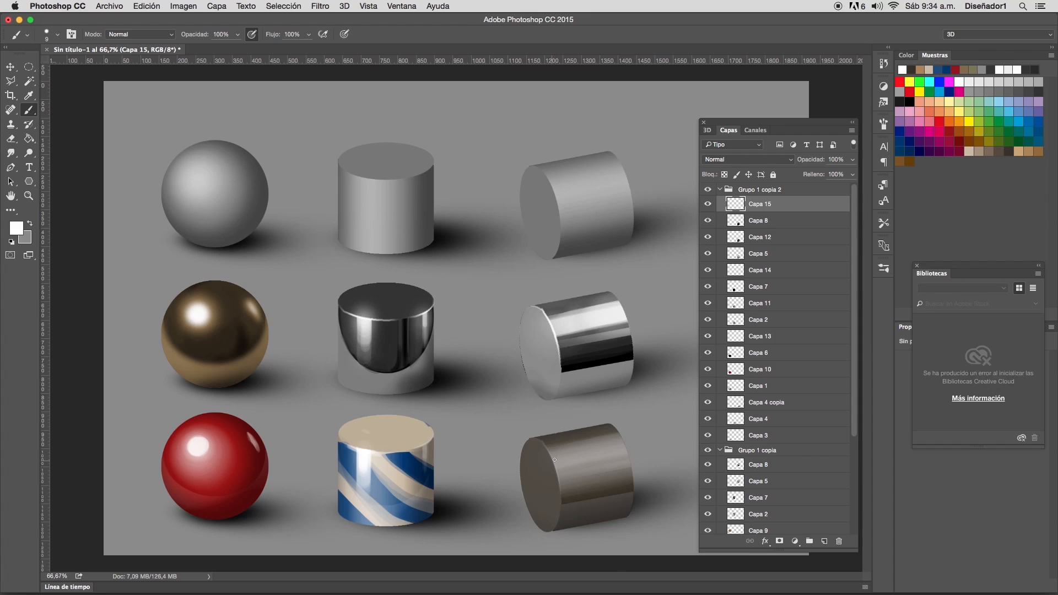
right_click(600, 418)
left_click_drag(660, 164, 661, 166)
key("Return")
- Paint straight white highlight strokes along the third-row tilted cylinder on Capa 15 and erase the excess at the far end and lower edge
left_click(549, 461)
left_click(630, 446, "shift")
left_click(548, 462, "shift")
left_click(631, 445, "shift")
left_click(546, 464, "shift")
left_click(638, 445, "shift")
key("e")
left_click_drag(630, 440, 637, 456)
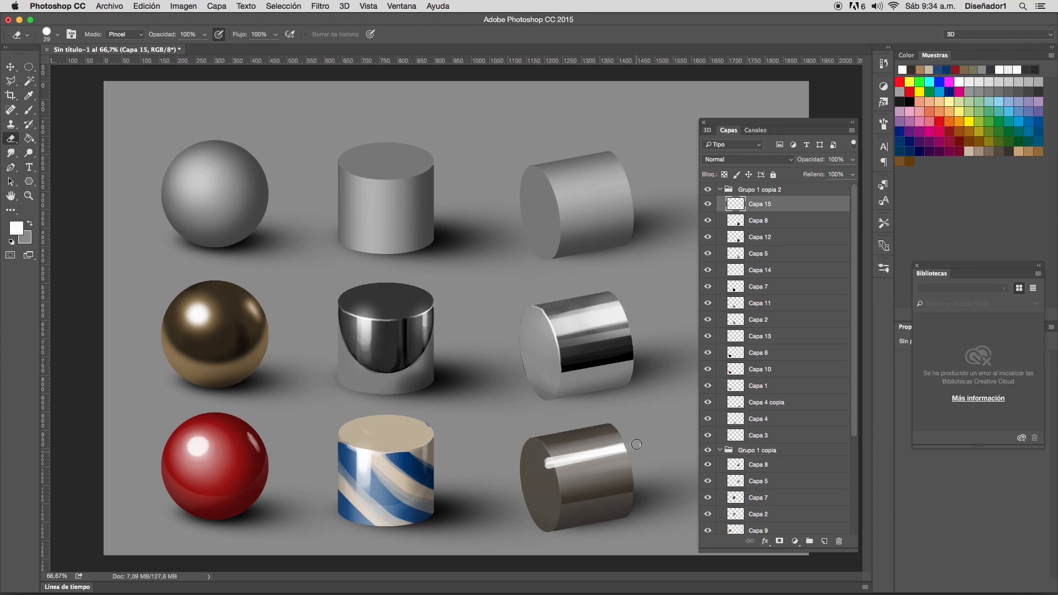
left_click(549, 467, "shift")
- Widen the tilted cylinder's white highlight with straight 39 px brush strokes across its body, undoing the first misplaced stroke
left_click(29, 110)
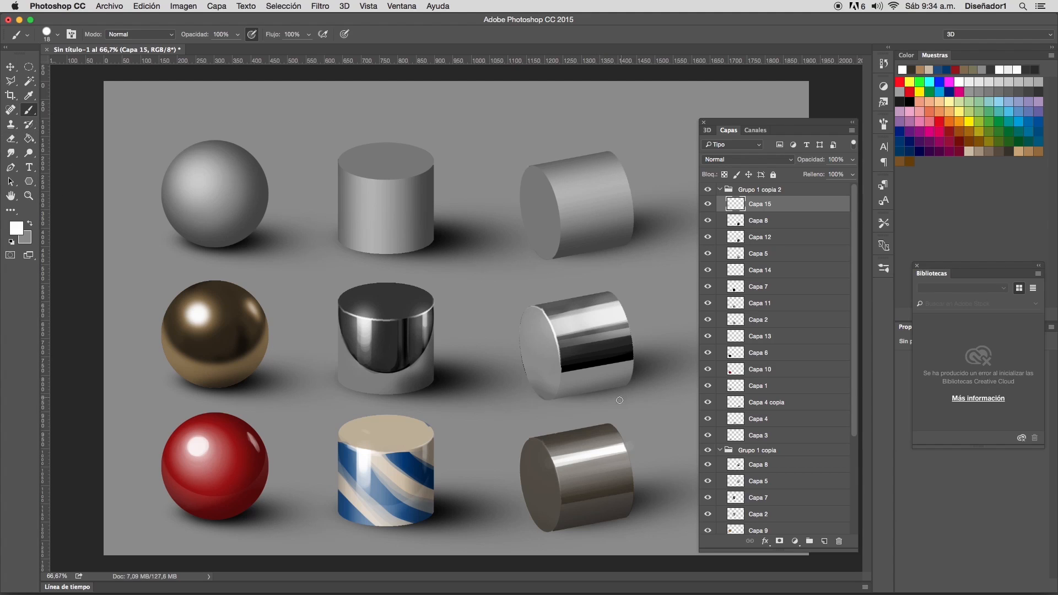
right_click(611, 425)
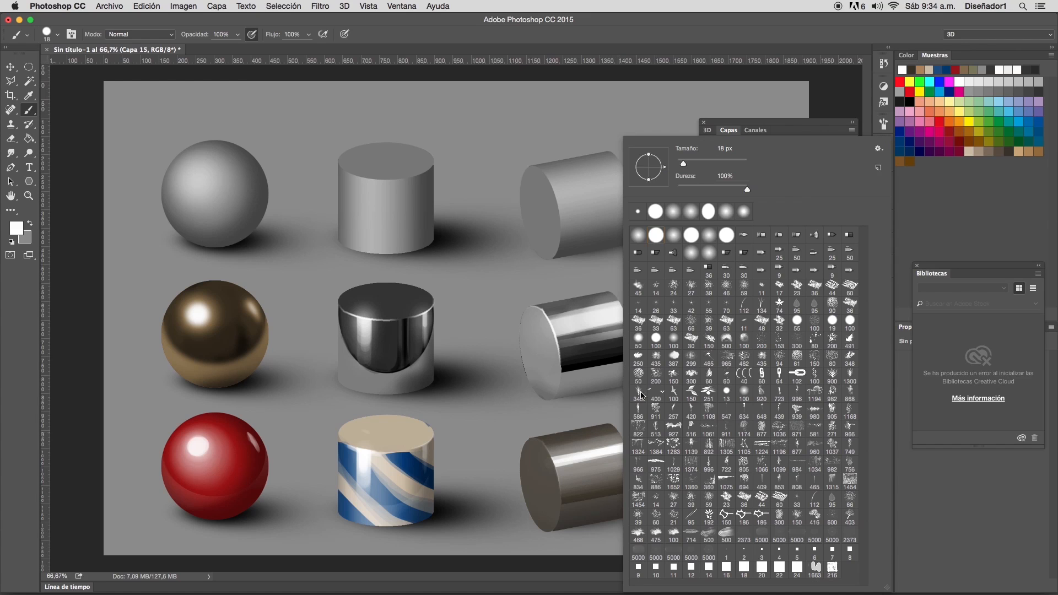
left_click_drag(683, 164, 692, 164)
left_click(540, 462)
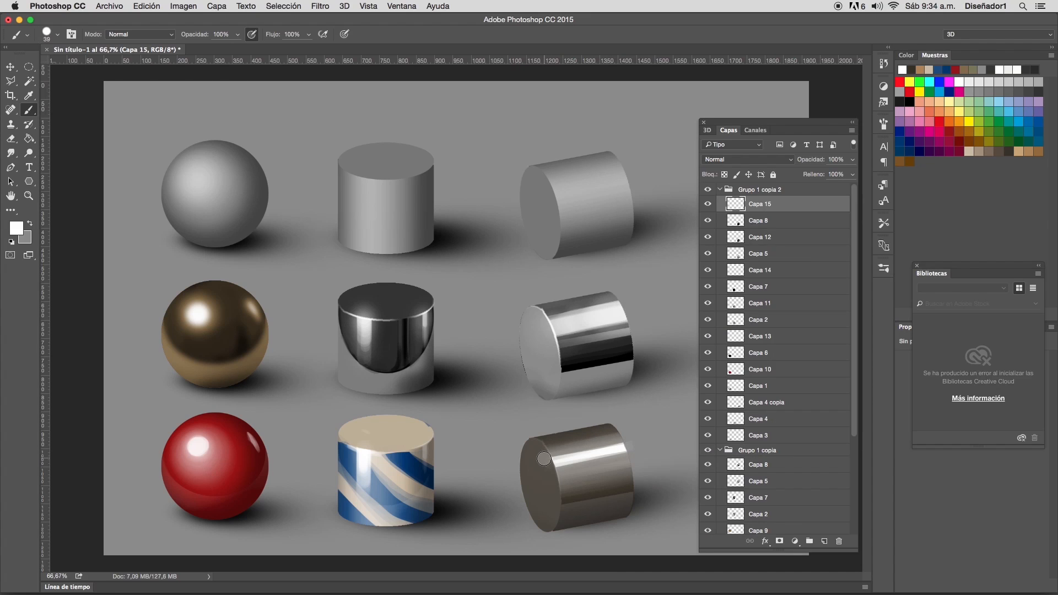
left_click_drag(543, 459, 644, 448)
key("super+z")
key("super+z")
left_click(544, 466, "shift")
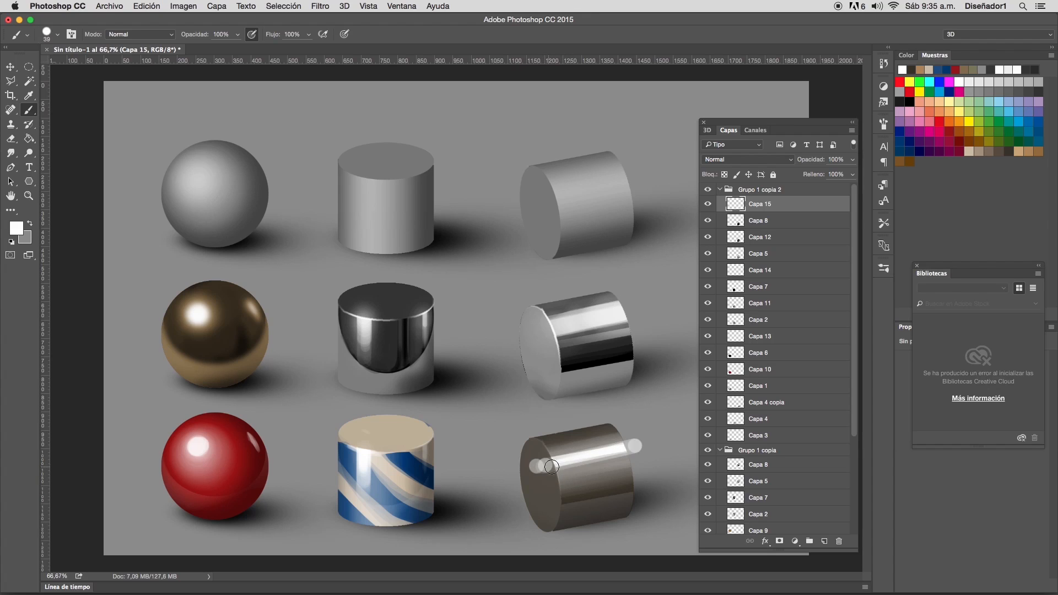
left_click(645, 446, "shift")
left_click(541, 465, "shift")
left_click(642, 445, "shift")
- Erase the white highlight's ends that spill past the tilted cylinder's far edge and onto its front face
left_click(11, 139)
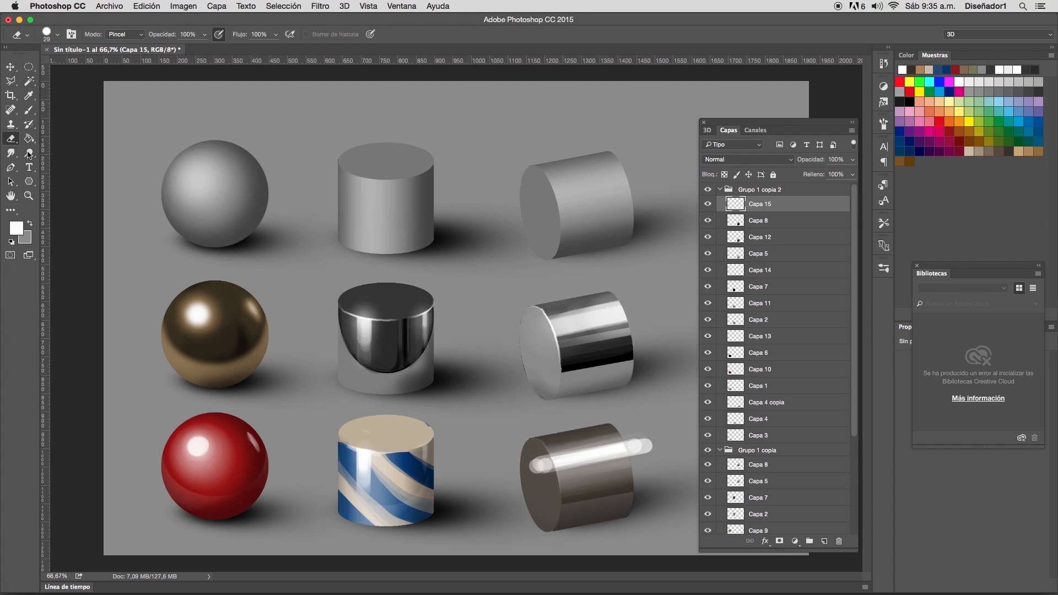
left_click_drag(630, 446, 646, 451)
mouse_move(526, 471)
left_mouse_down()
mouse_move(548, 463)
mouse_move(551, 474)
mouse_move(539, 458)
left_mouse_up()
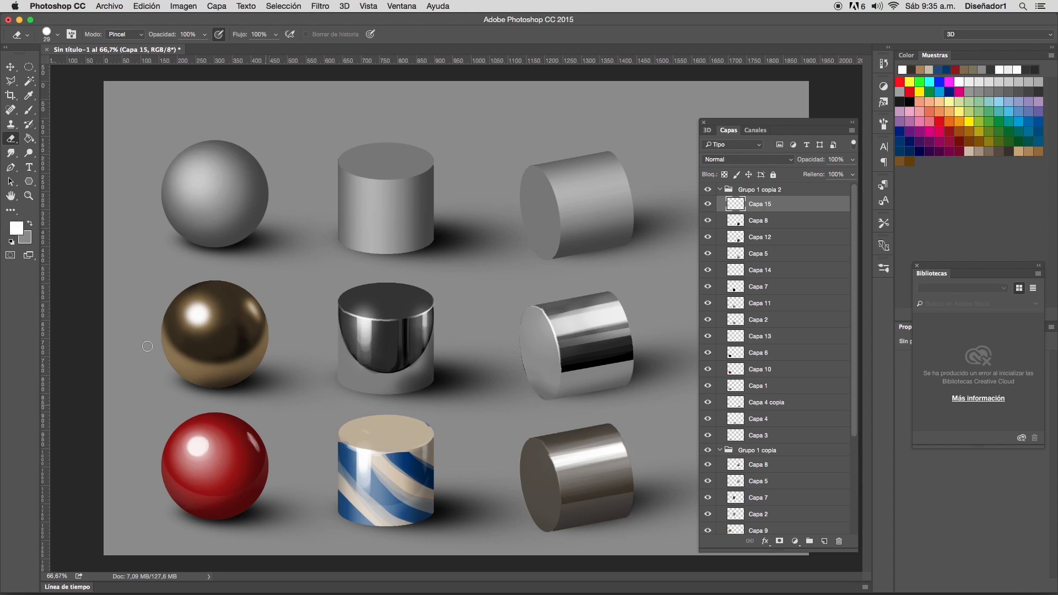
- Reduce the brush size to 9 px
left_click(29, 111)
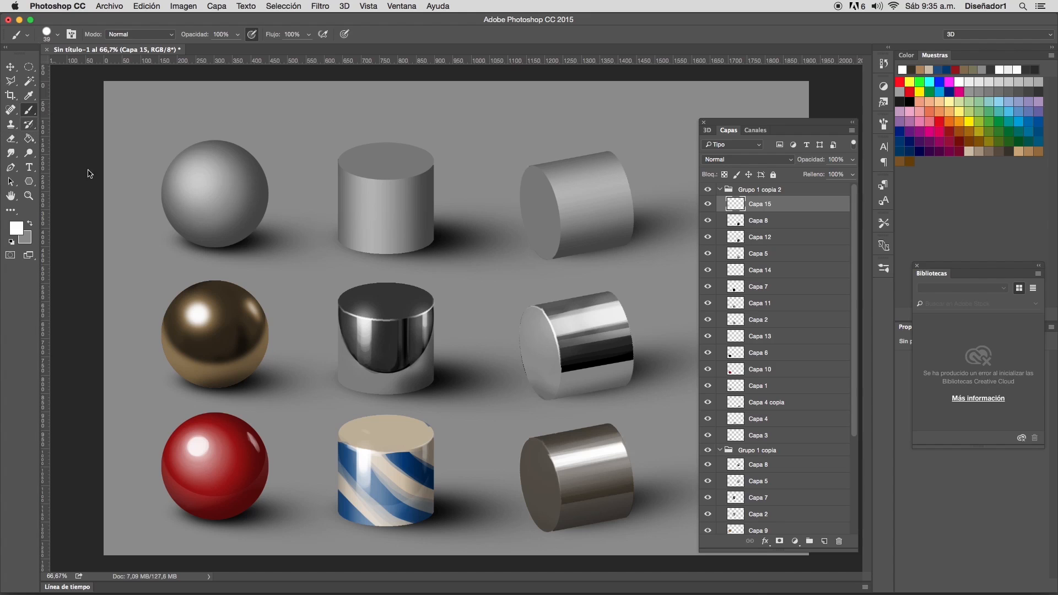
right_click(480, 422)
left_click_drag(554, 162, 545, 163)
left_click(451, 307)
- Duplicate Grupo 1 copia 2 as Grupo 1 copia 3 and move the copy below the third row of objects
key("z")
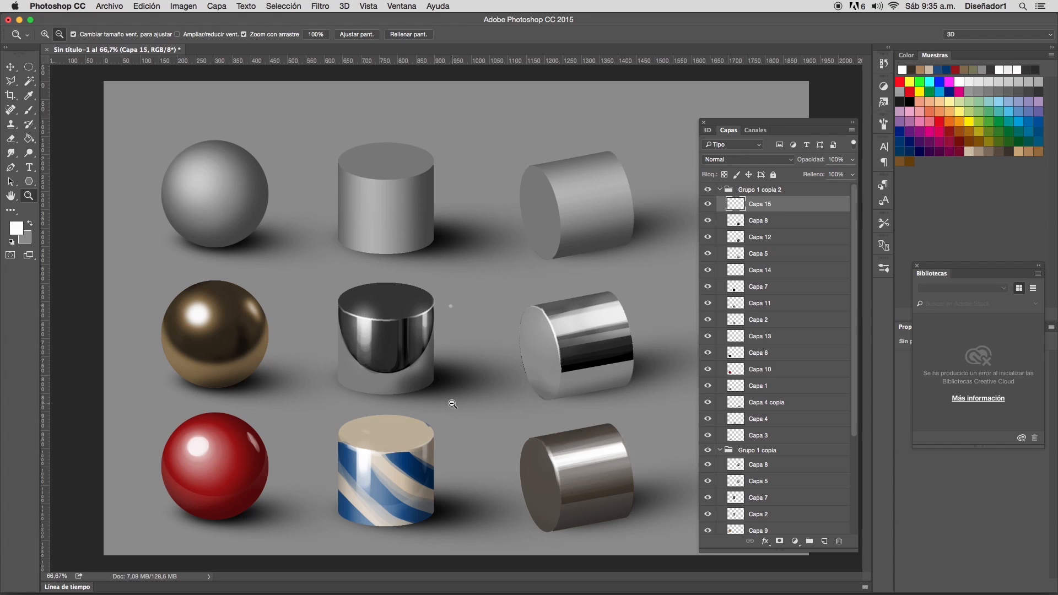
left_click(452, 404, "alt")
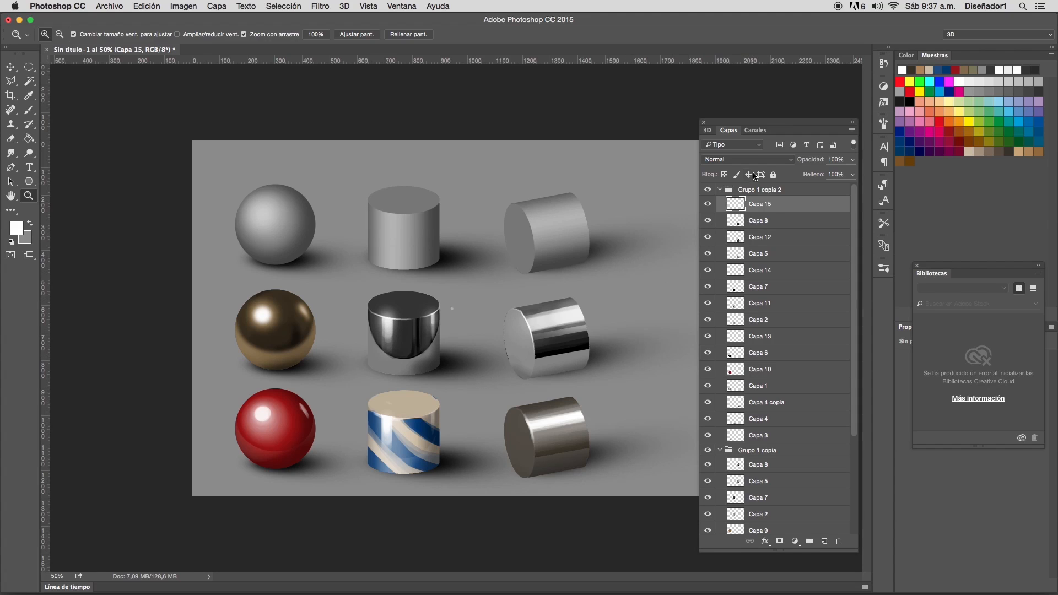
left_click(767, 193)
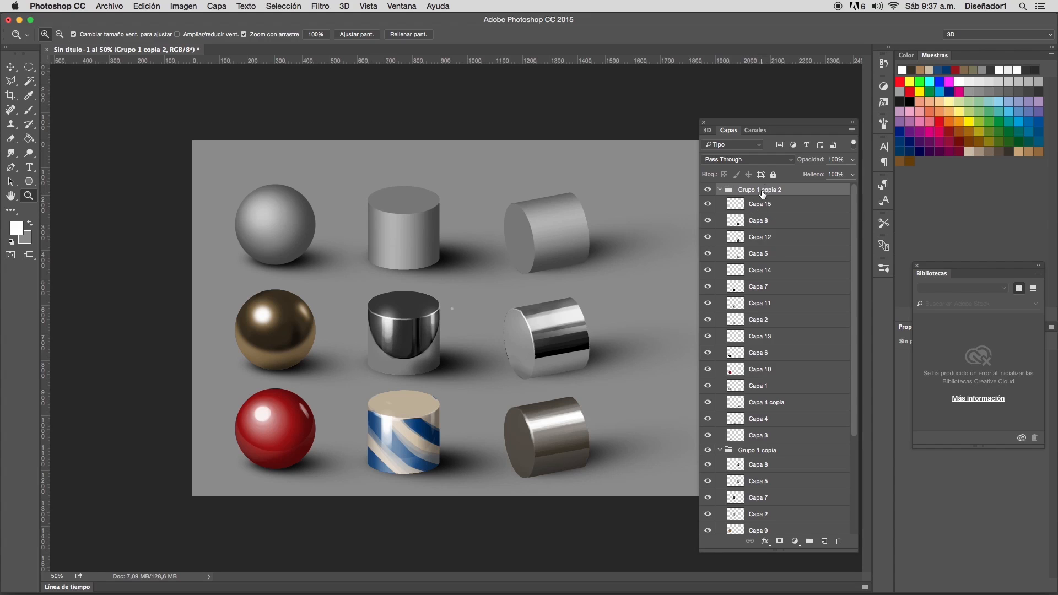
right_click(761, 189)
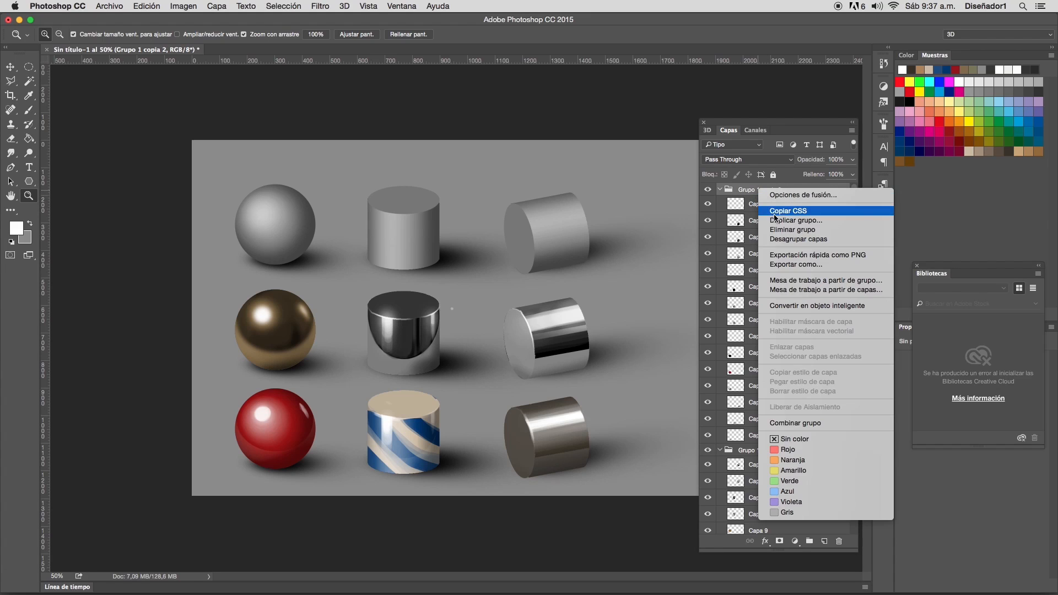
left_click(793, 222)
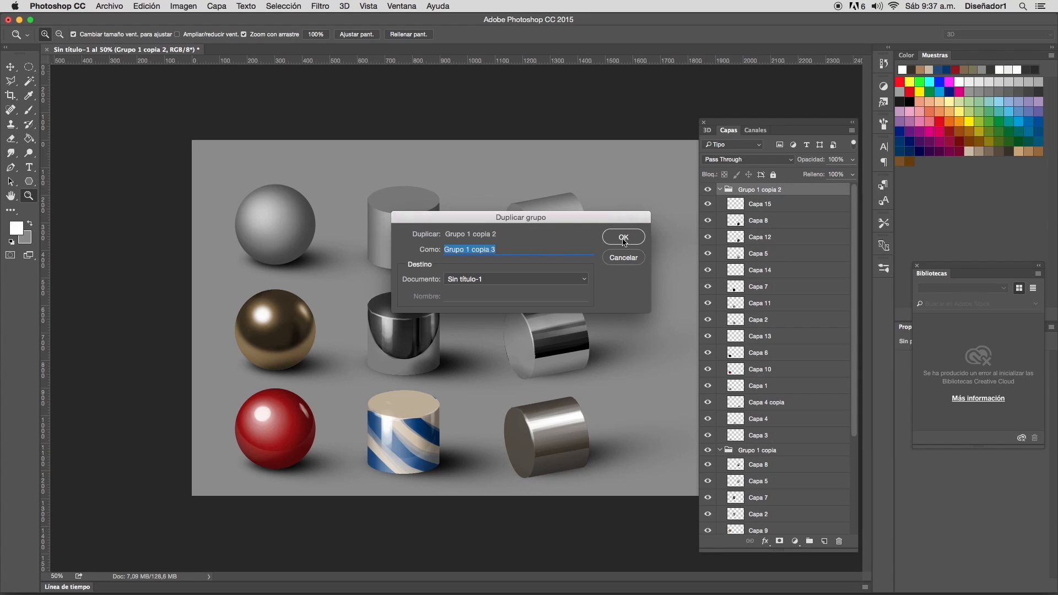
left_click(624, 237)
key("v")
left_click_drag(486, 315, 485, 413)
- Extend the canvas downward with the Crop tool to include the whole fourth row of objects
key("c")
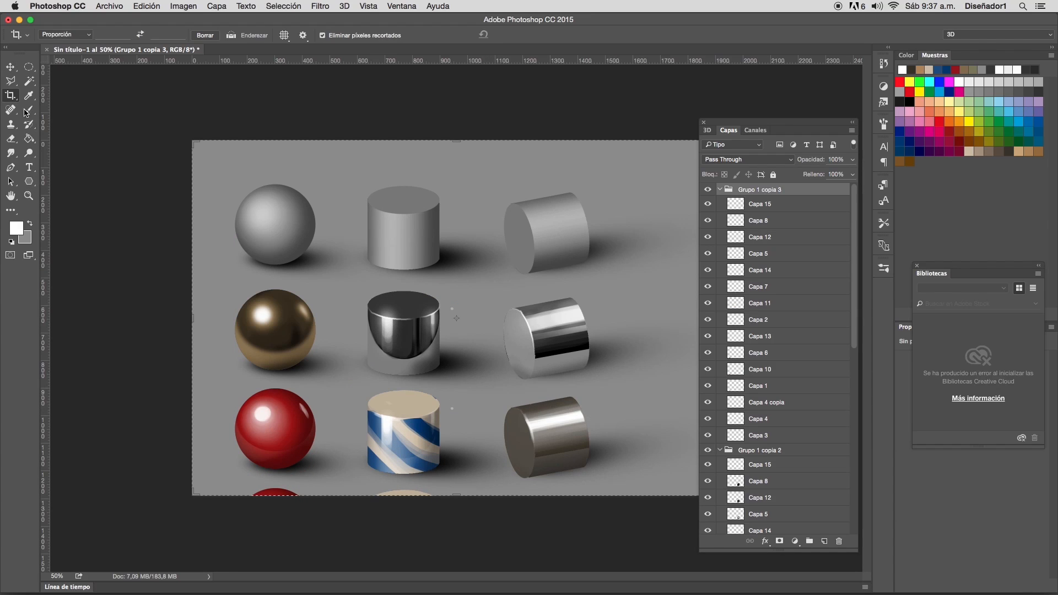
left_click_drag(456, 495, 456, 551)
key("Return")
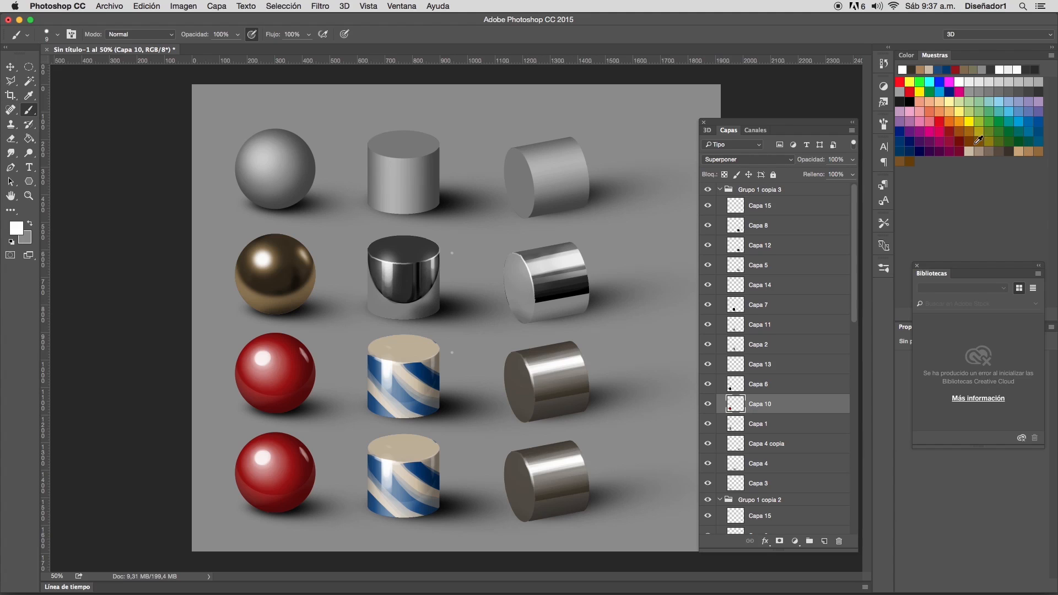
- Lock transparency on Capa 10 in Grupo 1 copia 3 and repaint the fourth-row sphere orange with an 83 px brush
left_click(949, 121)
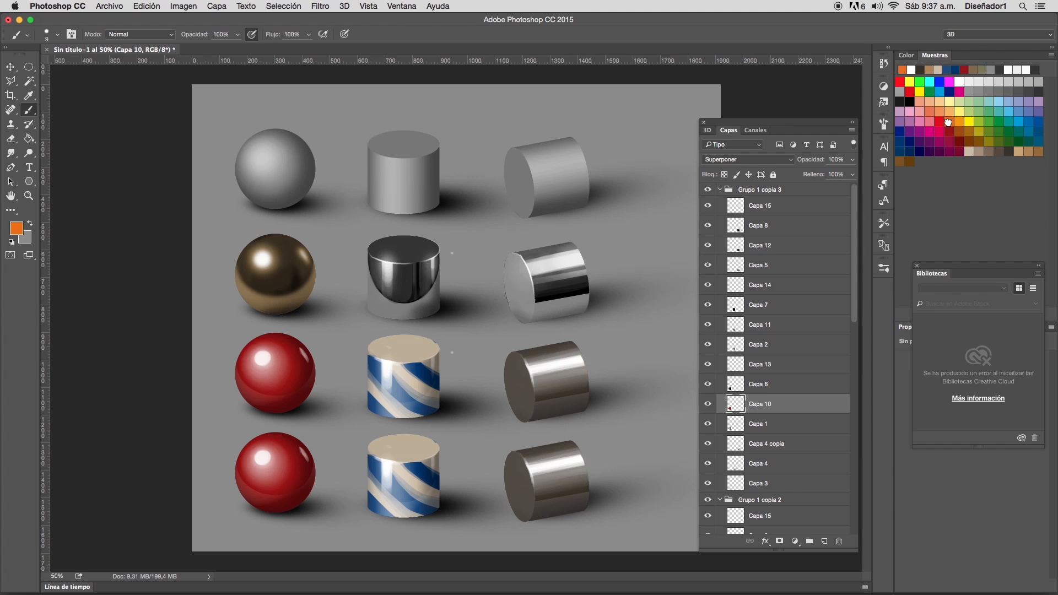
left_click(725, 175)
right_click(269, 455)
left_click(354, 163)
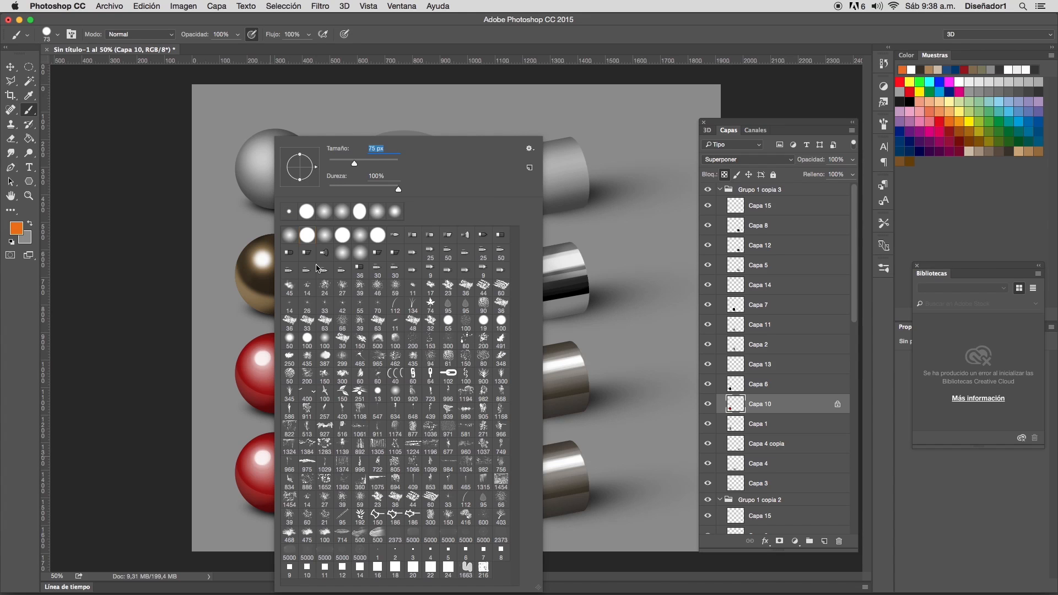
left_click(247, 441)
mouse_move(278, 460)
left_mouse_down()
mouse_move(246, 469)
mouse_move(273, 493)
mouse_move(303, 485)
mouse_move(288, 502)
left_mouse_up()
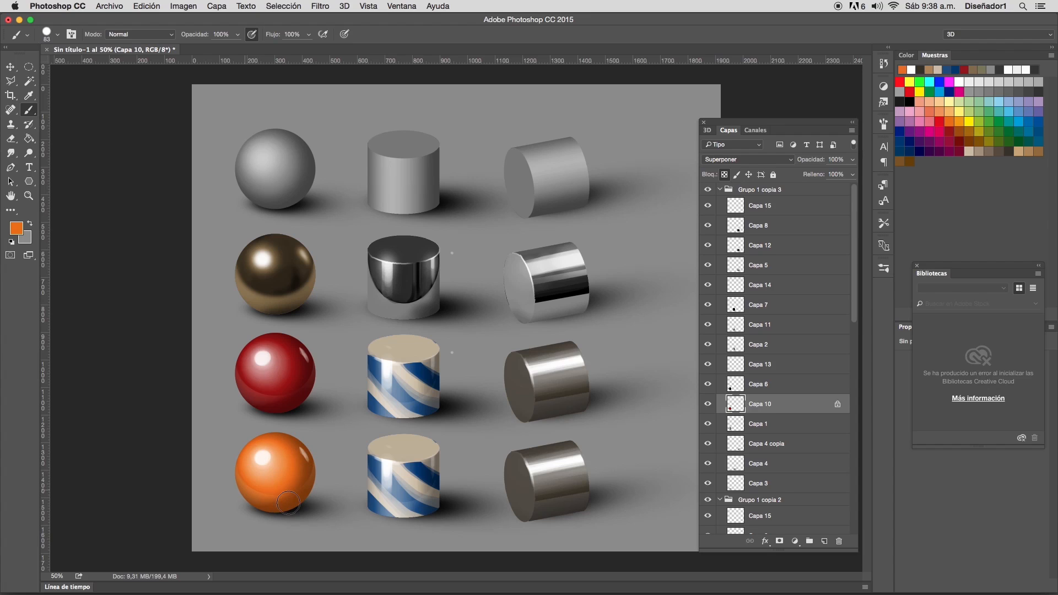
- Reapply the last filter to the orange sphere's highlight layers, Capa 6 and Capa 13
left_click(739, 393)
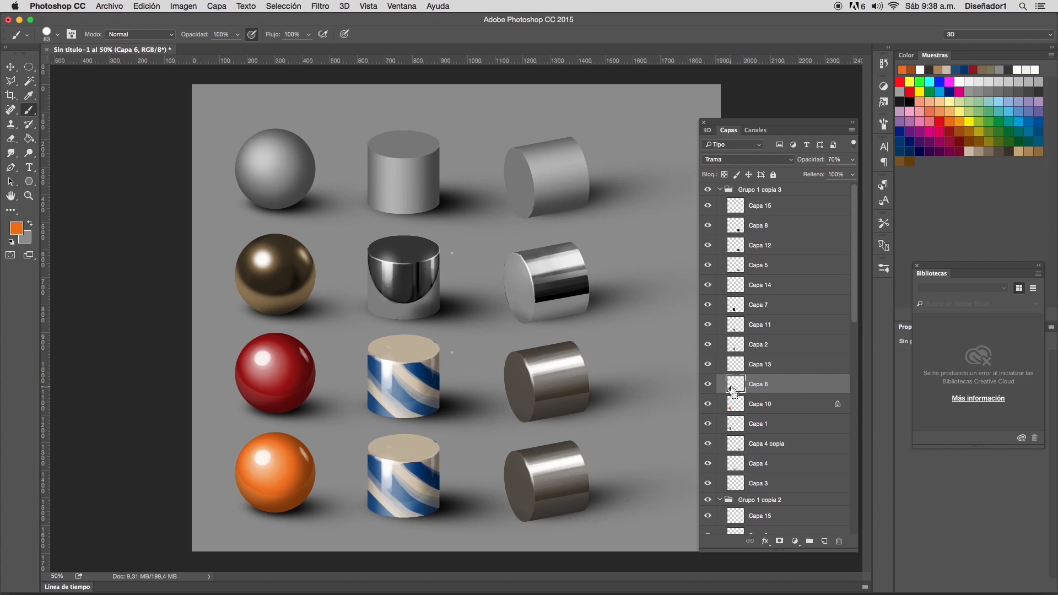
left_click(736, 385, "super")
left_click(321, 6)
left_click(373, 24)
key("super+d")
left_click(747, 367)
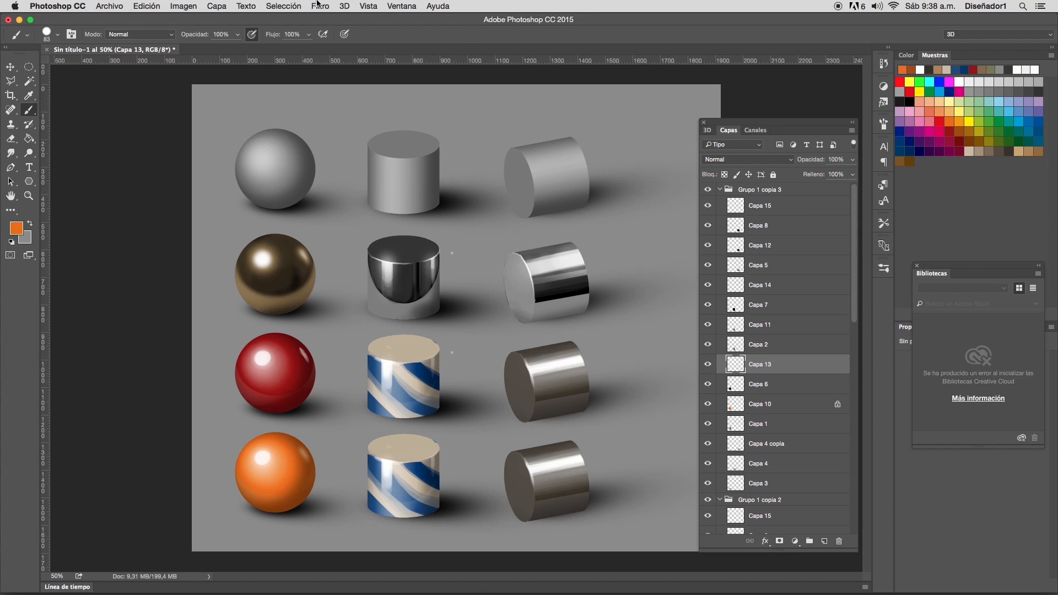
left_click(318, 4)
left_click(377, 28)
- Add a new layer above Capa 13 and load the orange sphere's outline from Capa 10 as a selection
left_click(852, 131)
left_click(881, 136)
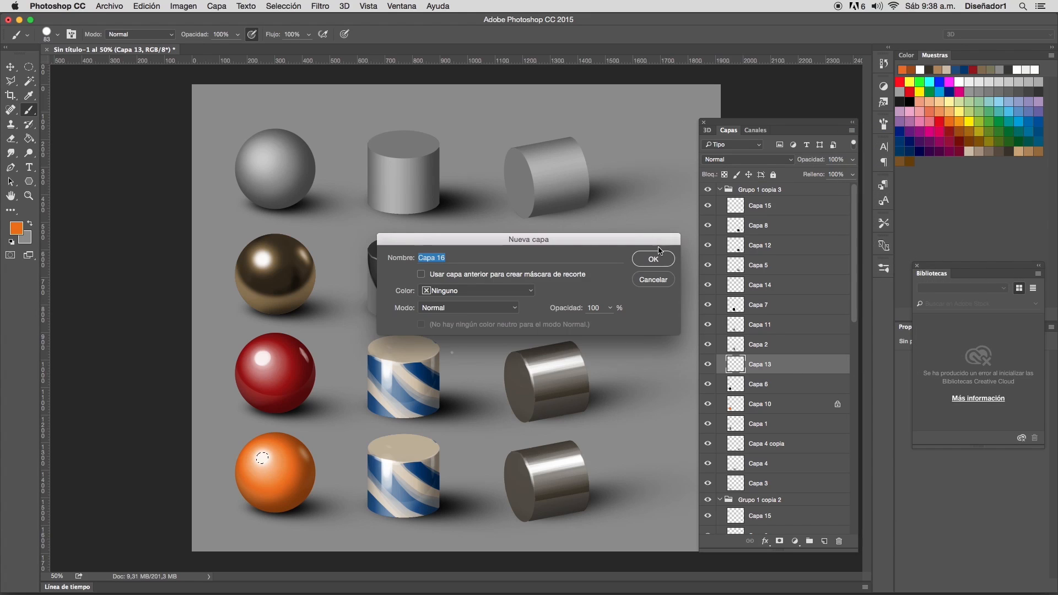
key("Return")
left_click(737, 409, "super")
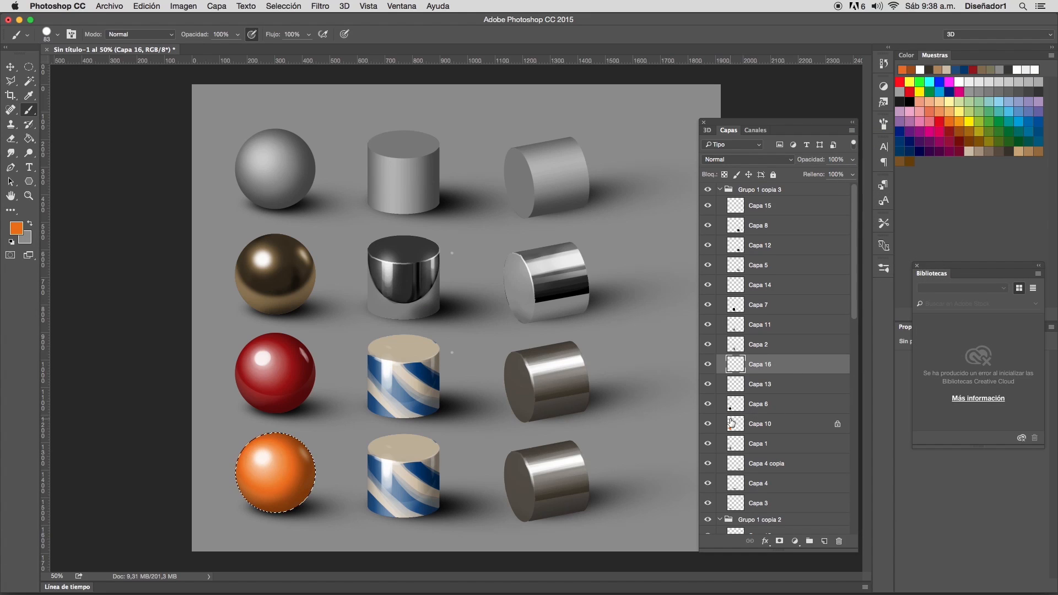
- On Capa 16, paint a soft yellow-orange glow inside the orange sphere's lower-right edge in Sobreexponer color mode and clear the selection
left_click(962, 120)
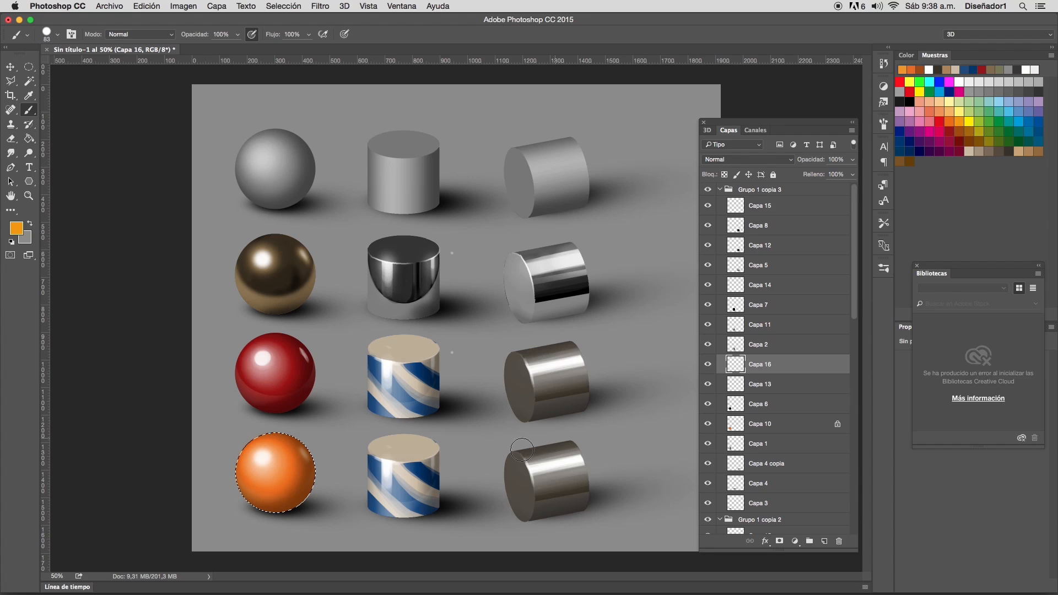
left_click(789, 163)
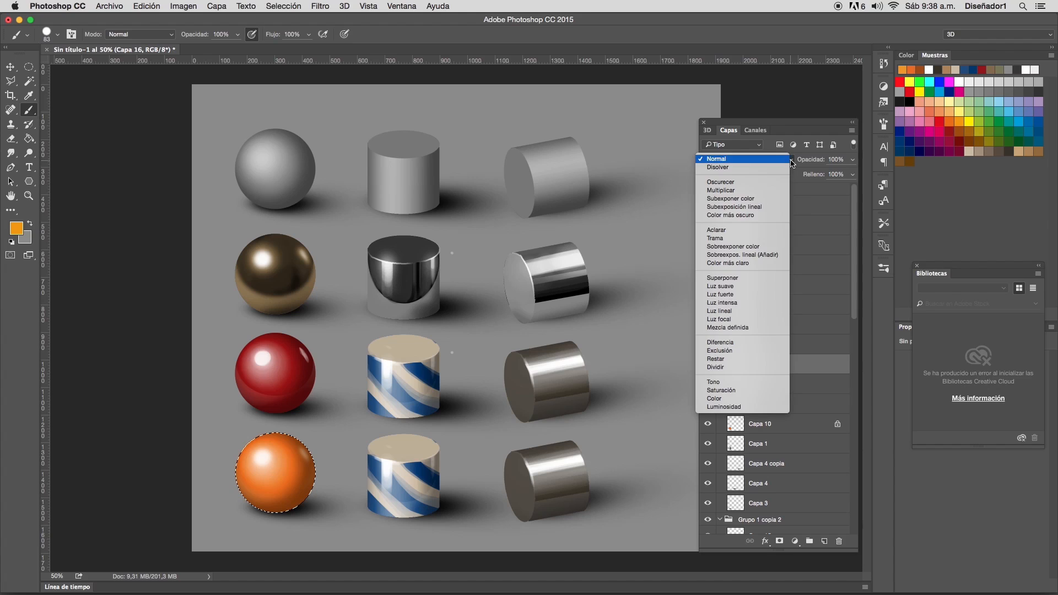
left_click(736, 242)
key("z")
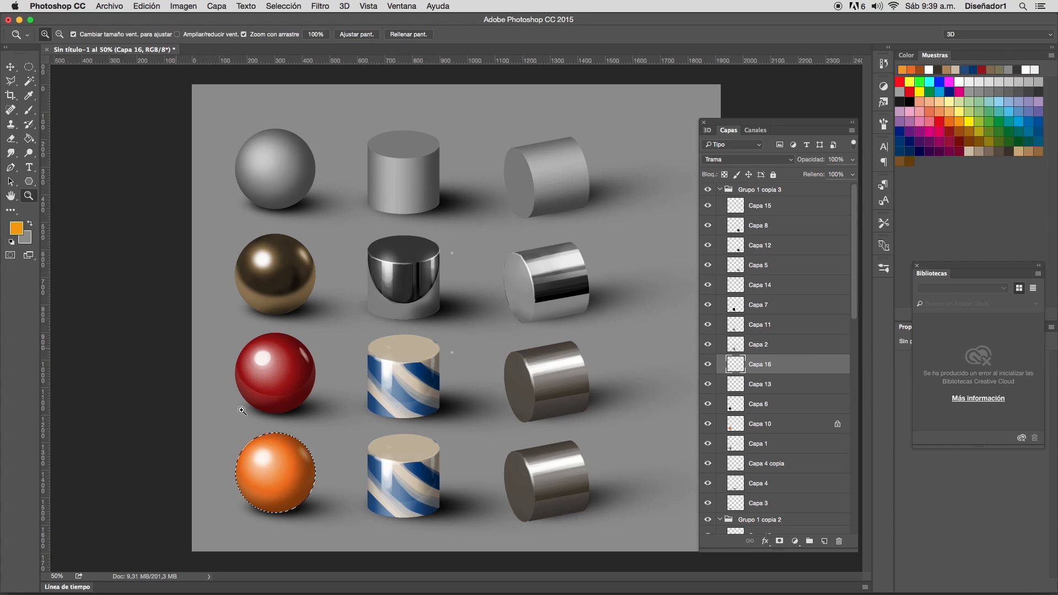
left_click(286, 475)
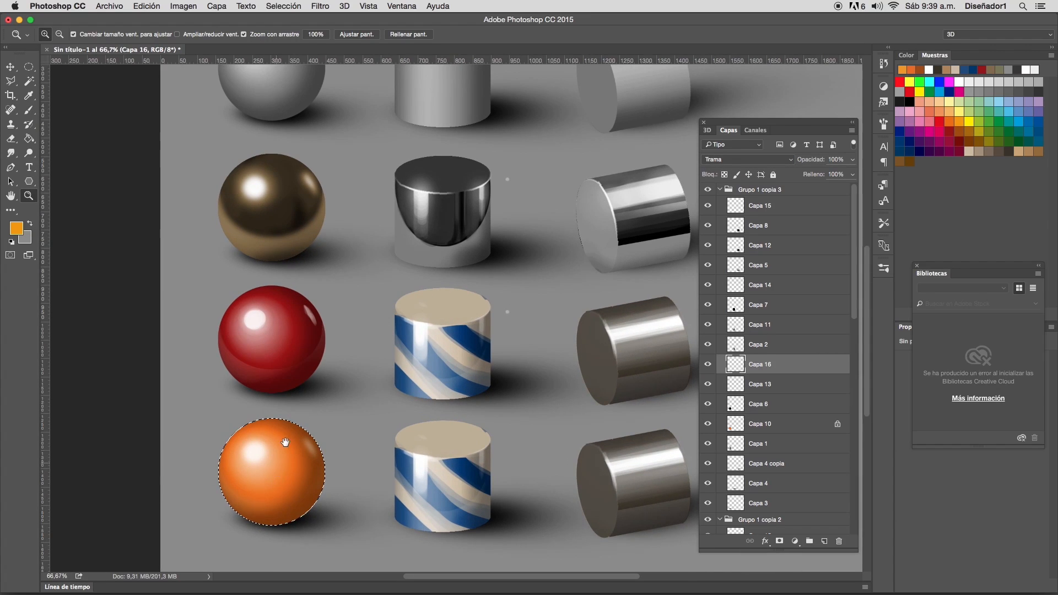
left_click(275, 475)
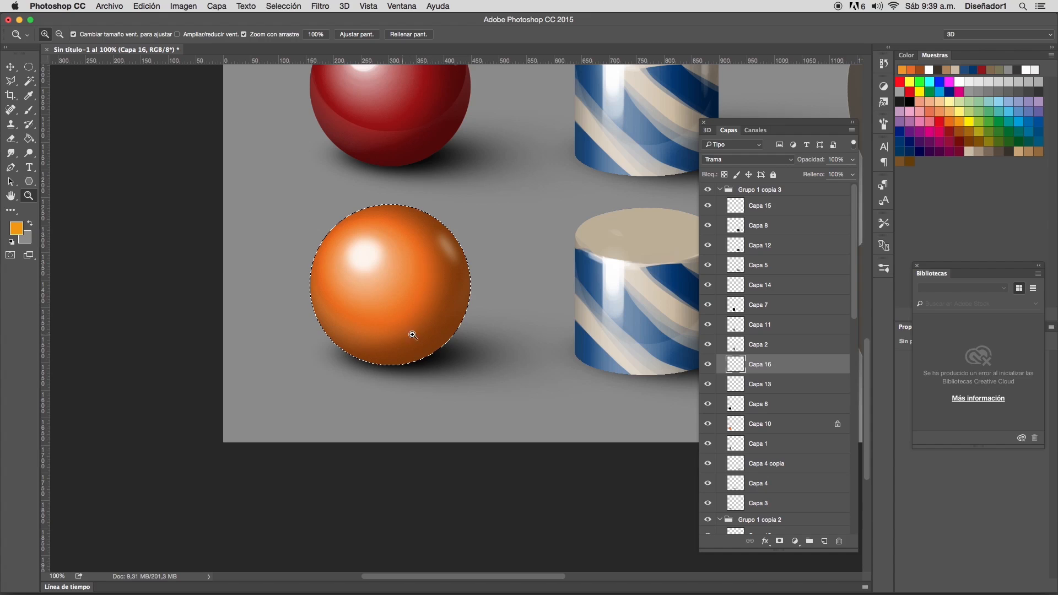
left_click(29, 110)
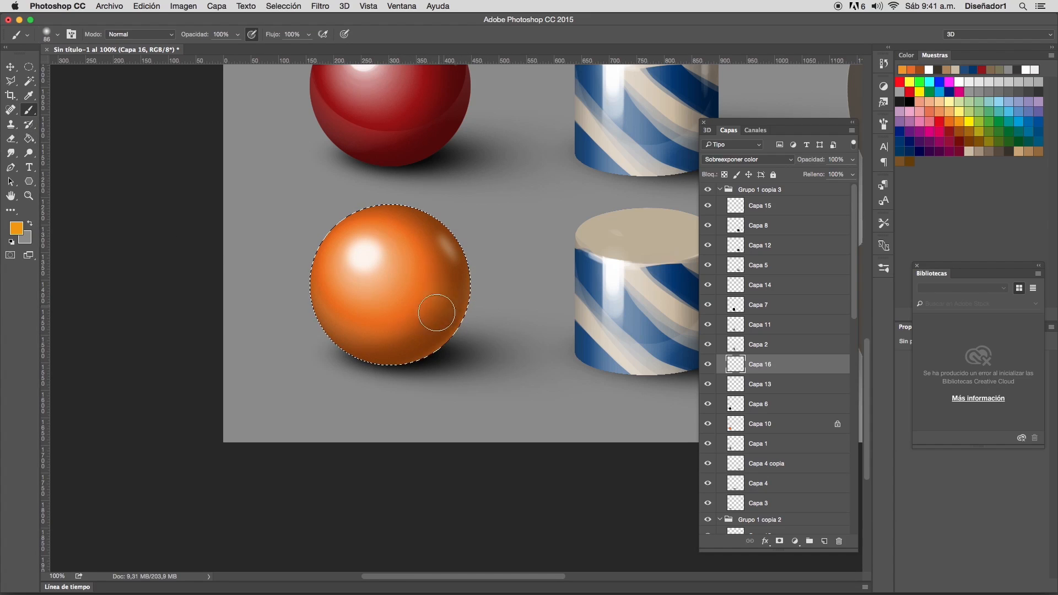
mouse_move(437, 314)
left_mouse_down()
mouse_move(387, 357)
mouse_move(423, 327)
mouse_move(446, 291)
mouse_move(391, 348)
mouse_move(444, 287)
mouse_move(416, 334)
mouse_move(426, 352)
mouse_move(423, 328)
left_mouse_up()
key("super+d")
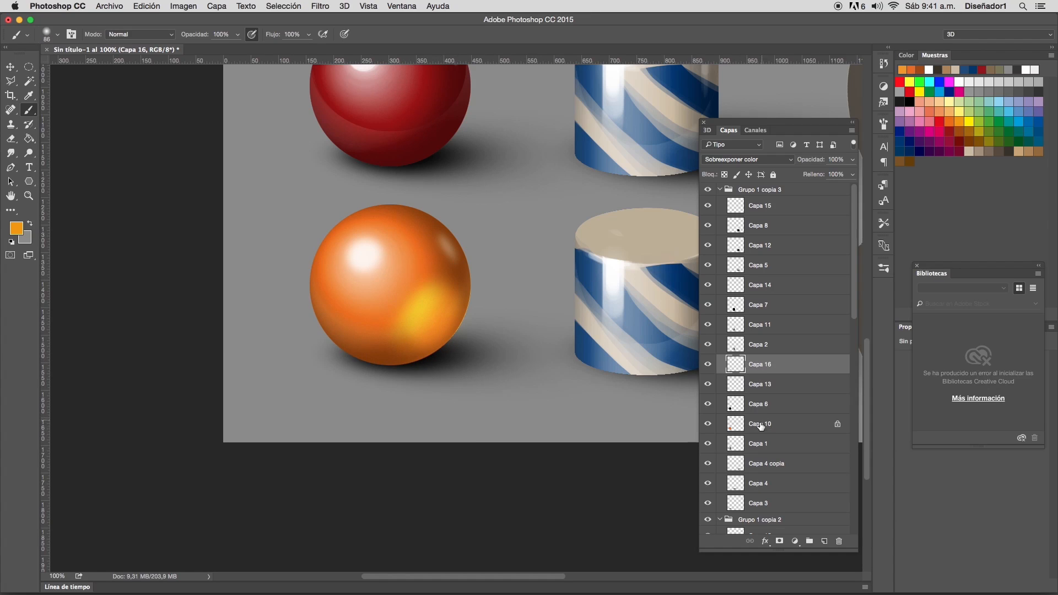
- Add a new layer directly above Capa 3 and paint a soft orange spot in the shadow beside the orange sphere
left_click(760, 503)
left_click(852, 130)
left_click(864, 136)
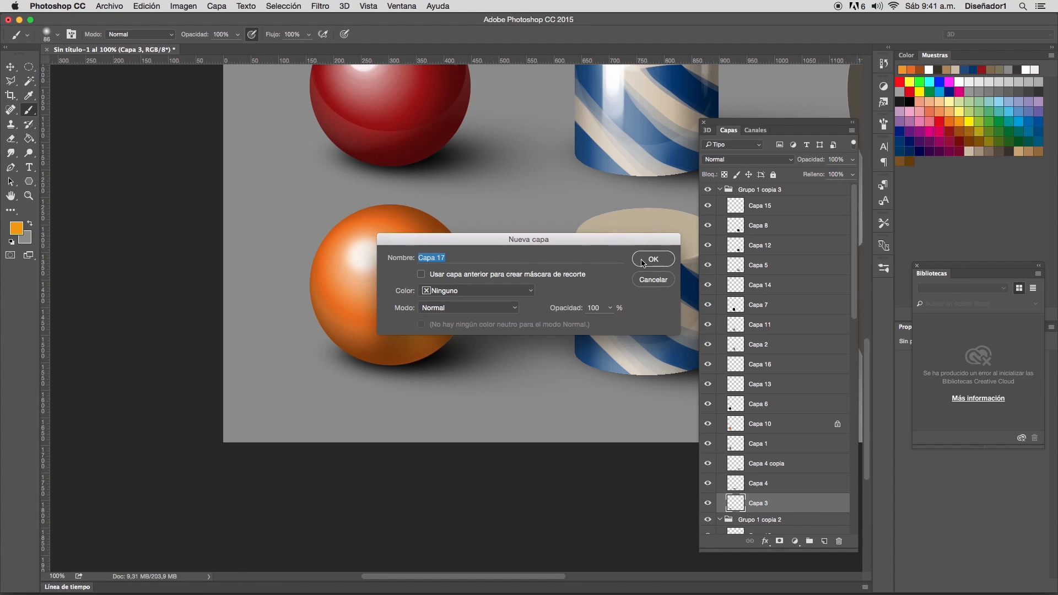
left_click(644, 261)
left_click(950, 122)
left_click(490, 344)
- Transform the orange spot to about 42% height and 190% width under the sphere's lower-right edge, with blend mode Trama
key("ctrl+t")
left_click(777, 160)
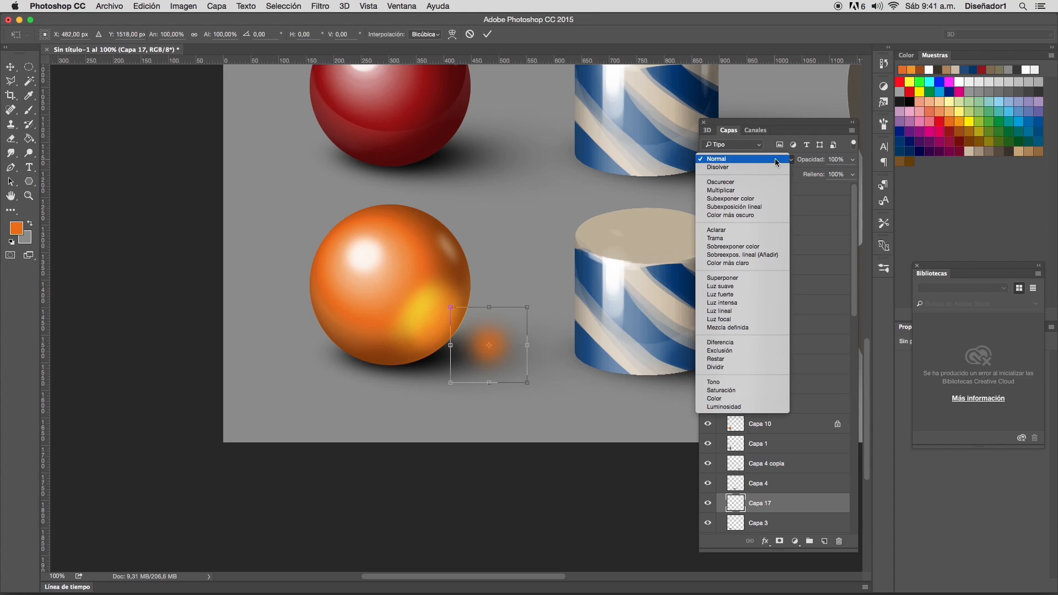
left_click(771, 247)
left_click_drag(491, 309, 444, 360)
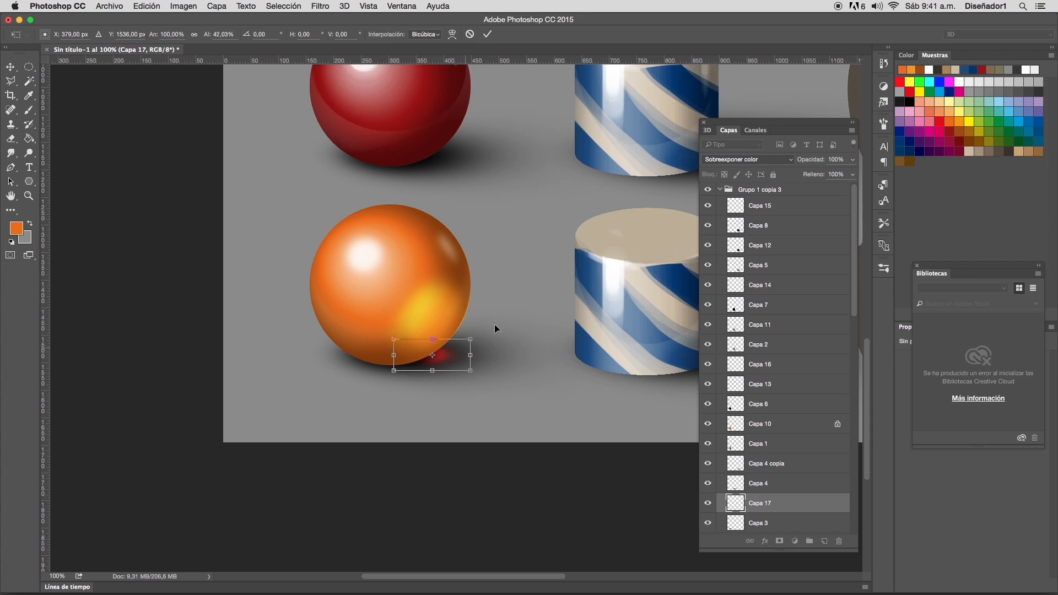
left_click(769, 164)
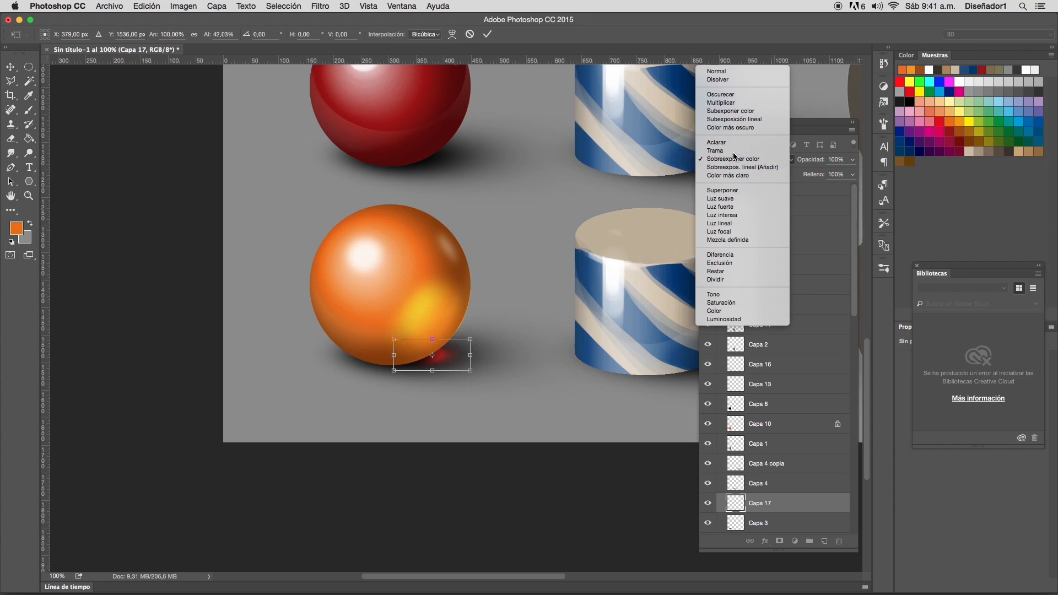
left_click(770, 151)
mouse_move(471, 356)
left_mouse_down()
mouse_move(542, 361)
mouse_move(470, 356)
left_mouse_up()
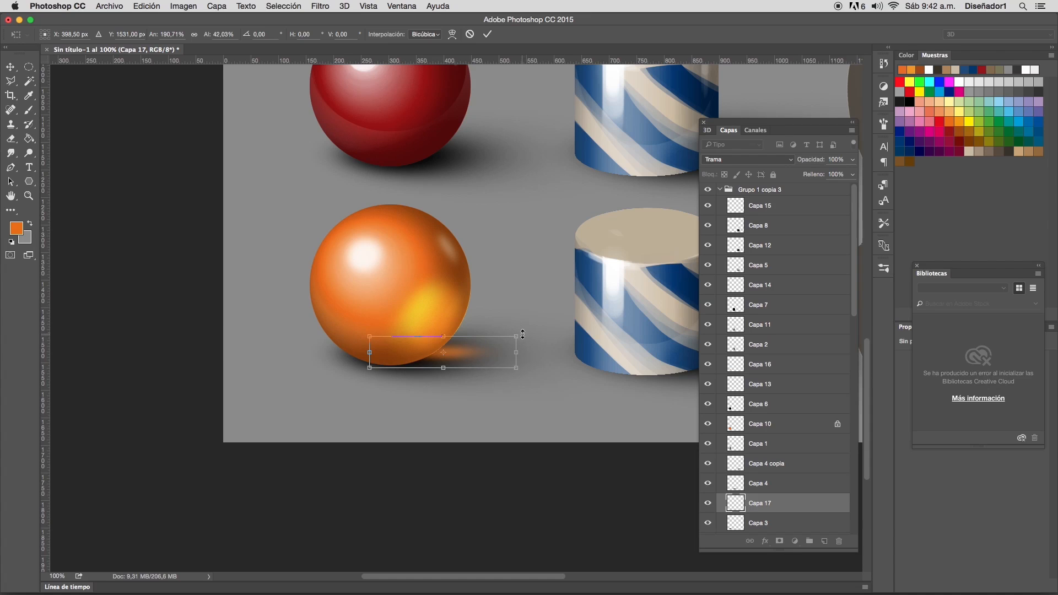
mouse_move(482, 358)
left_mouse_down()
mouse_move(473, 360)
mouse_move(555, 355)
mouse_move(466, 357)
left_mouse_up()
key("Return")
key("b")
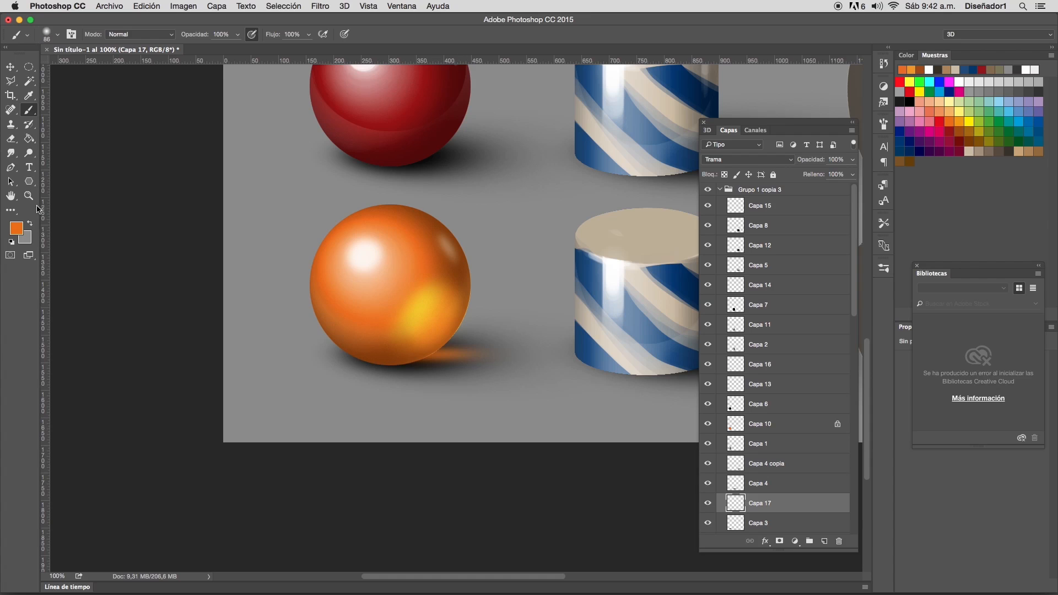
- Lower Capa 16's opacity to 71% and set its blend mode to Sobreexpos. lineal (Añadir)
key("z")
left_click(480, 312, "alt")
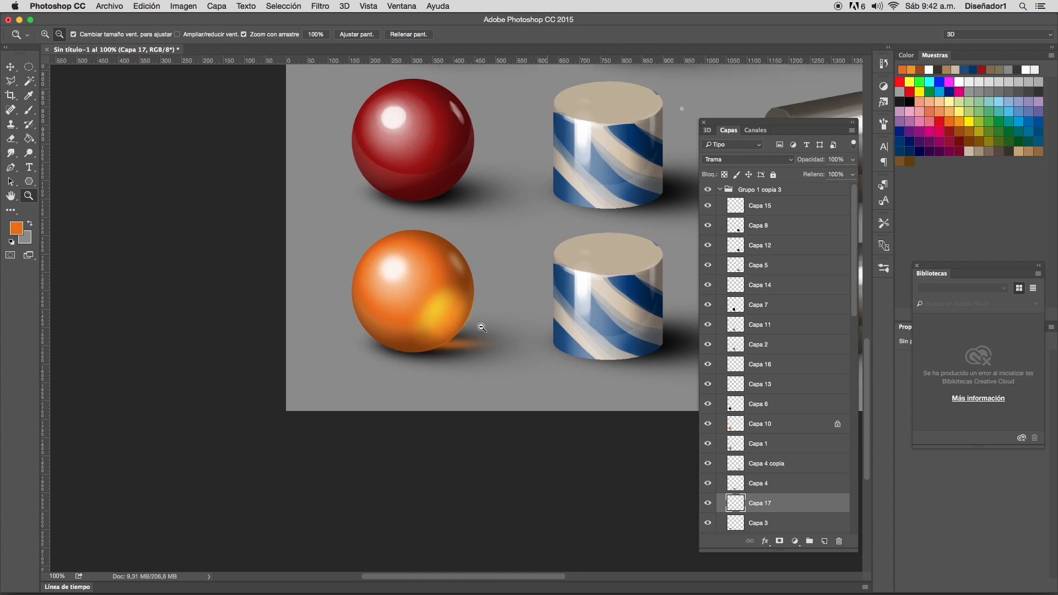
left_click(483, 348, "alt")
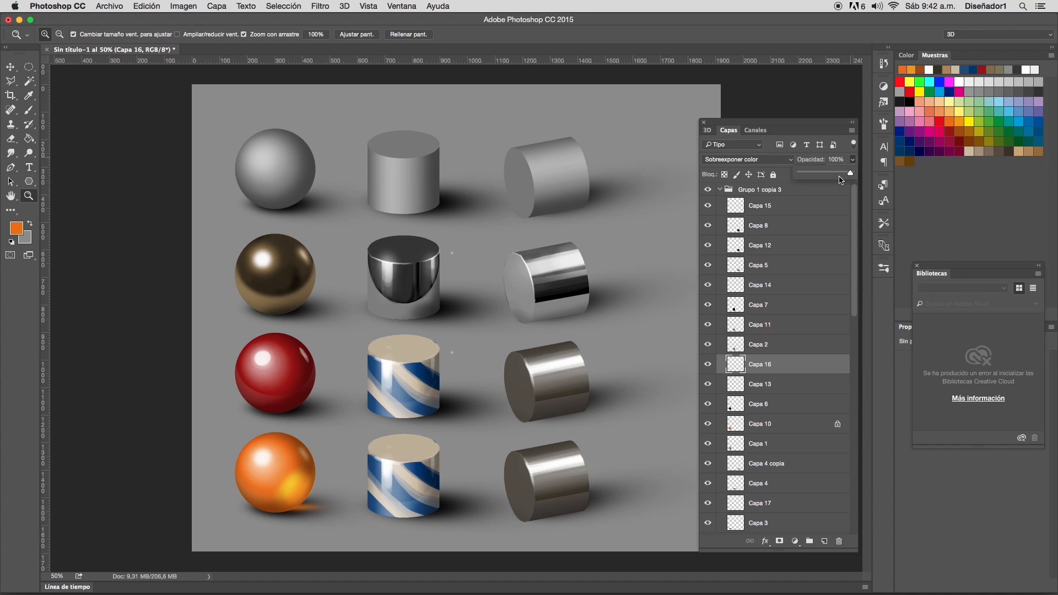
left_click_drag(840, 178, 837, 177)
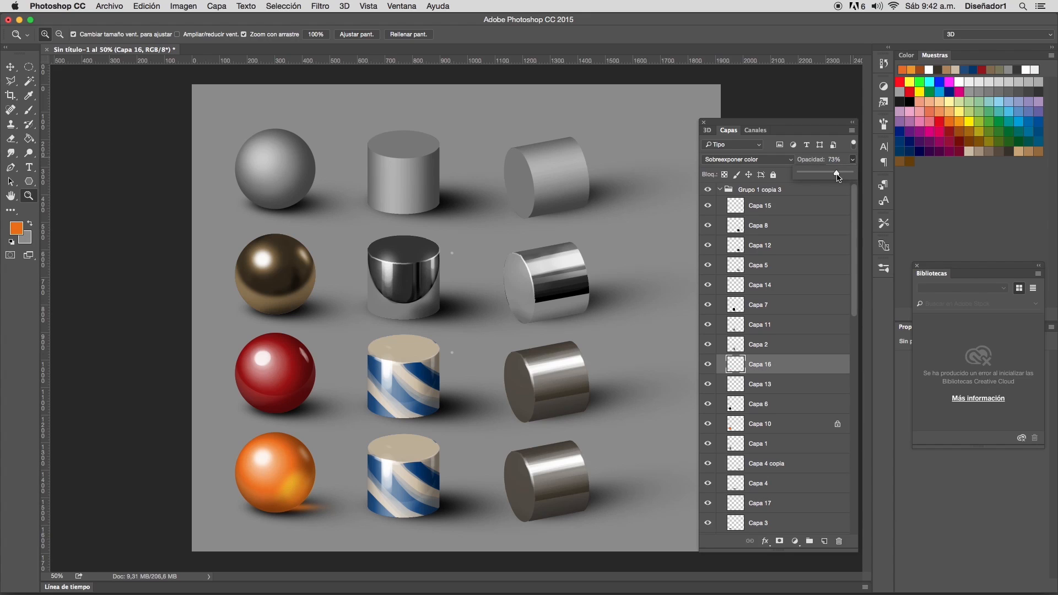
left_click(775, 163)
left_click(763, 151)
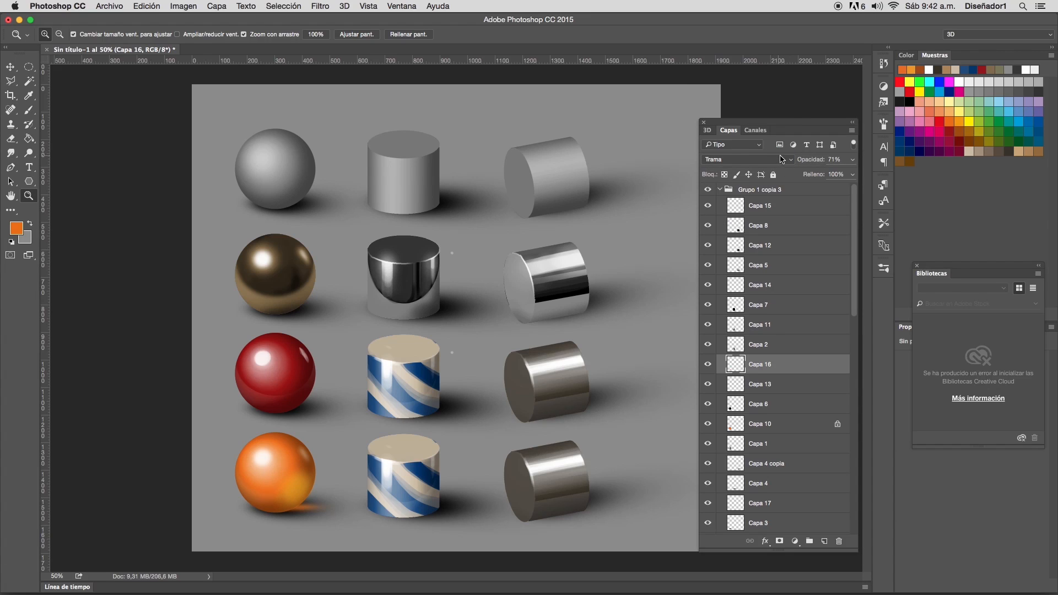
left_click(782, 159)
left_click(760, 172)
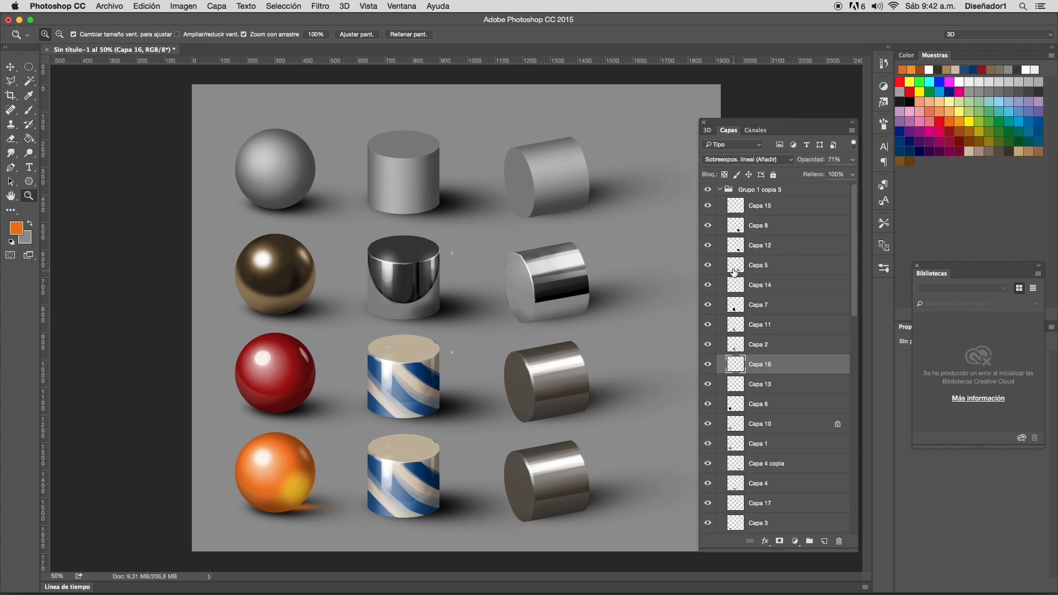
- Try the Color más claro blend mode on Capa 16, then restore Sobreexpos. lineal (Añadir)
left_click(761, 160)
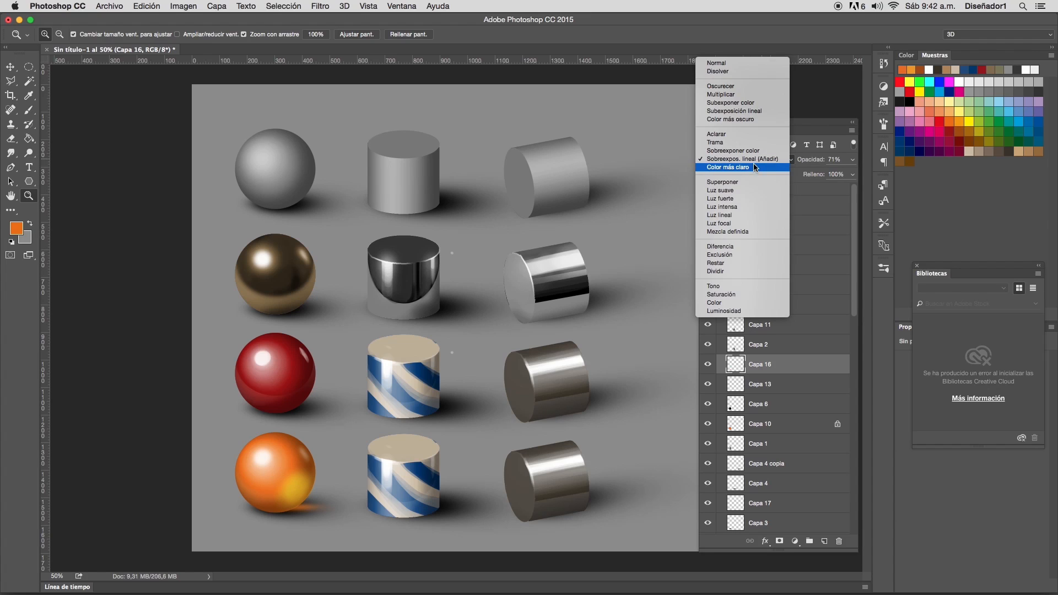
left_click(752, 168)
left_click(756, 159)
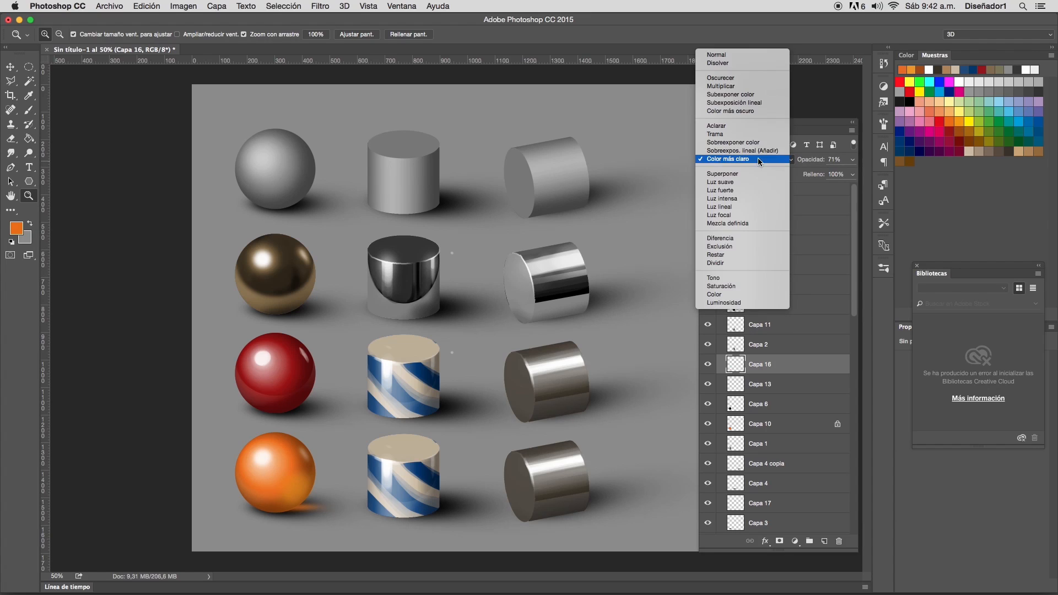
left_click(755, 152)
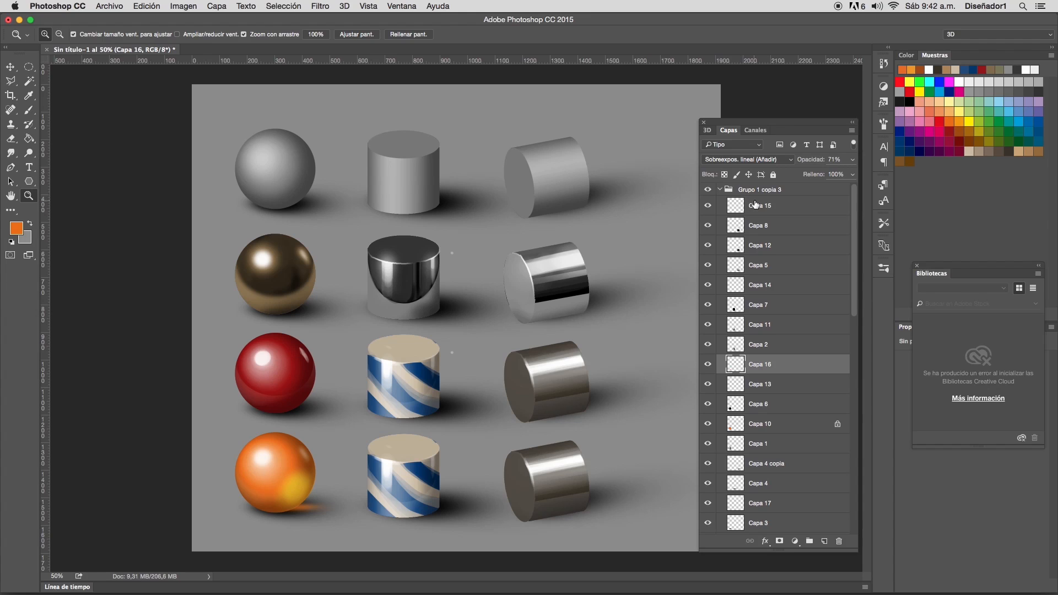
- Toggle the visibility of Capa 7, Capa 2 and Capa 11 to identify the layers of the fourth-row striped cylinder
left_click(764, 96)
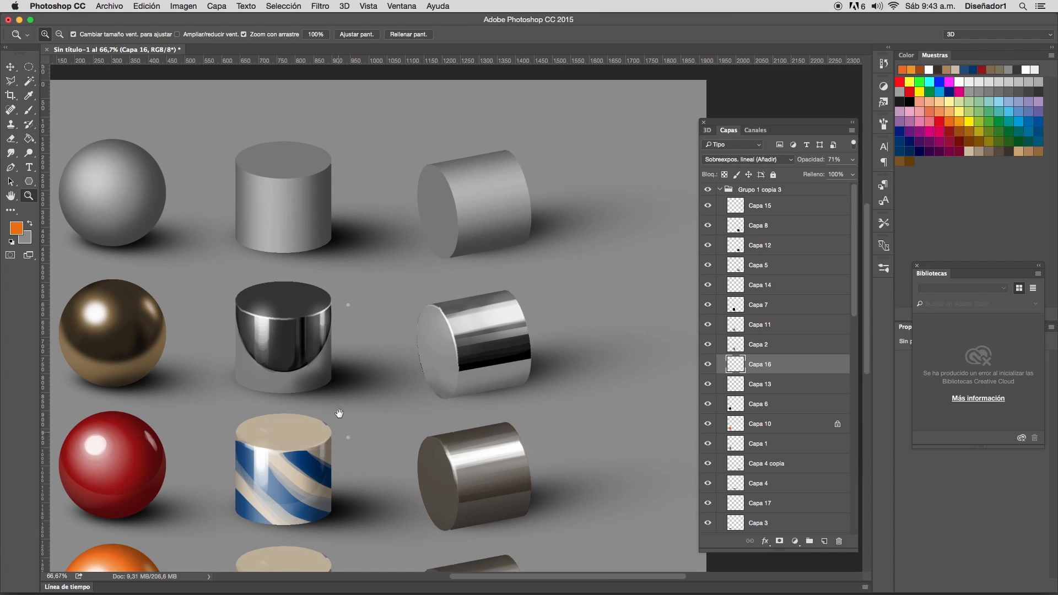
scroll(336, 415, "down", 5)
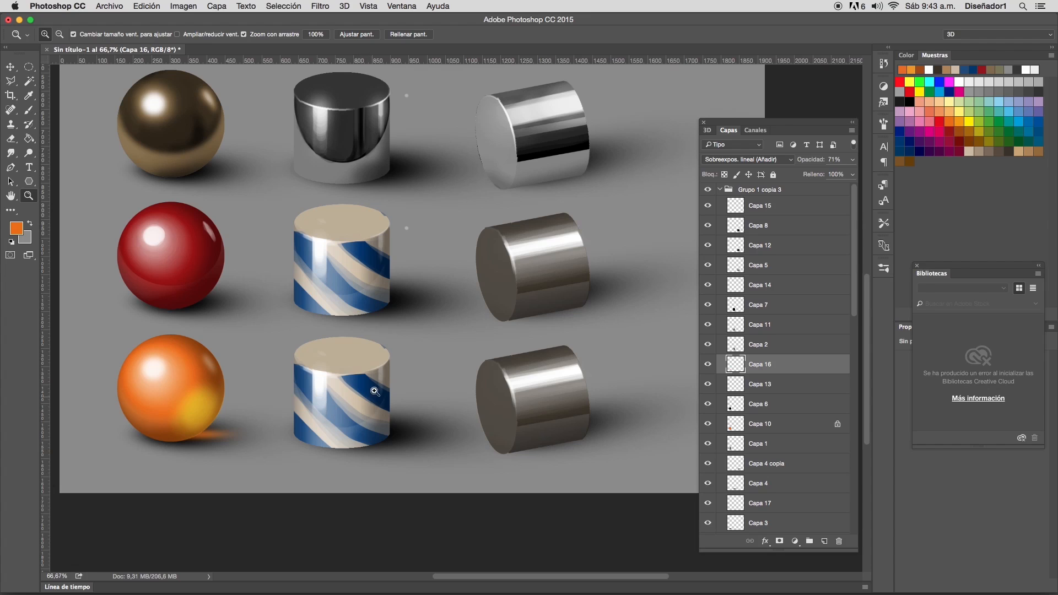
left_click_drag(853, 310, 854, 264)
left_click(761, 312)
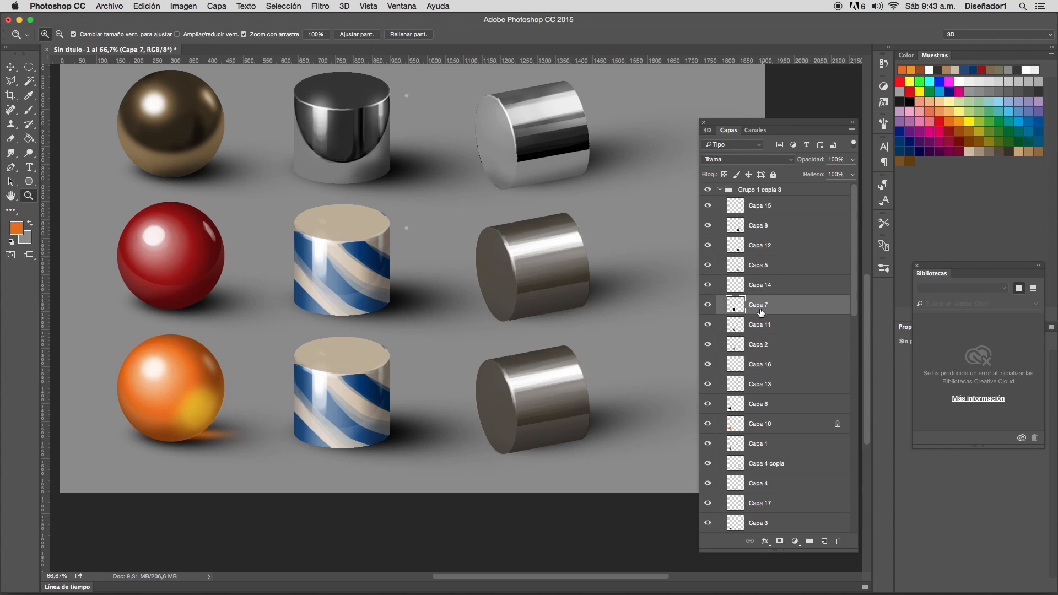
left_click(708, 306)
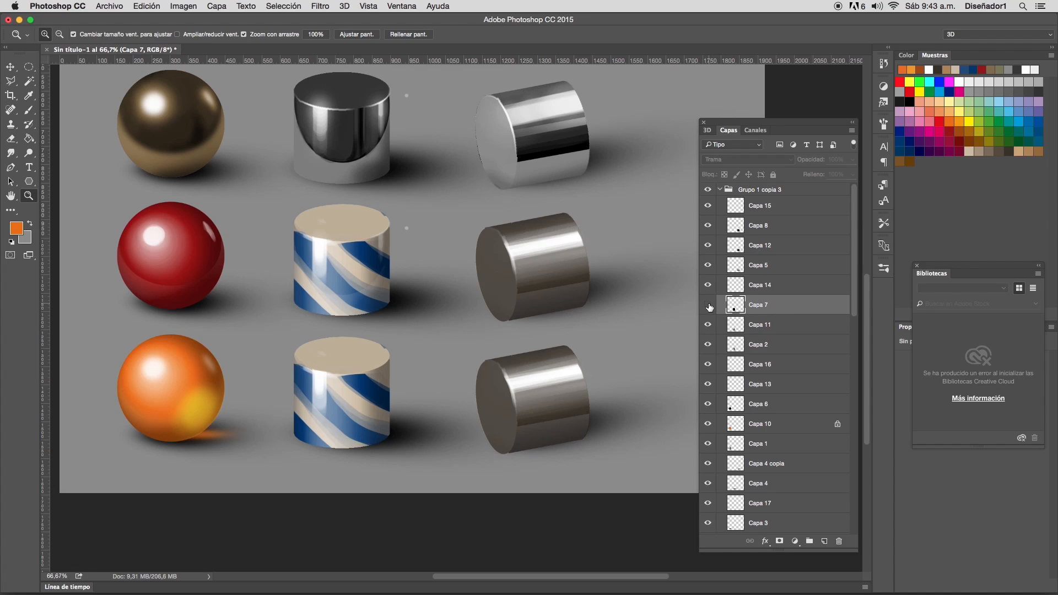
left_click(710, 307)
left_click(710, 346)
left_click(710, 346)
left_click(709, 326)
left_click(709, 326)
- Load the outline of Capa 11 as a selection and paint the whole fourth-row striped cylinder green on that layer
left_click(747, 331)
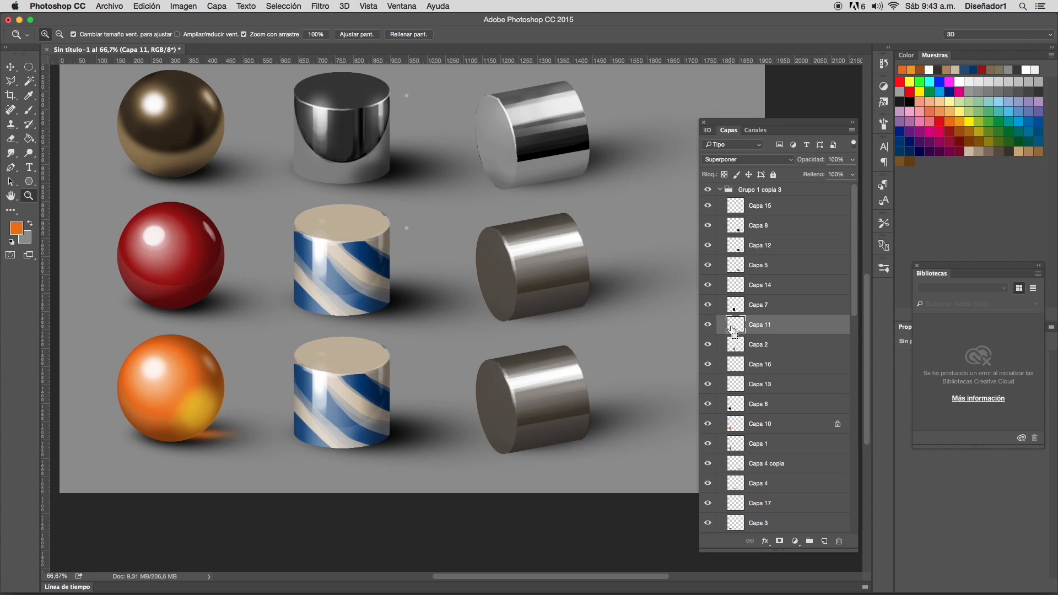
left_click(734, 329, "super")
key("b")
left_click(1002, 127)
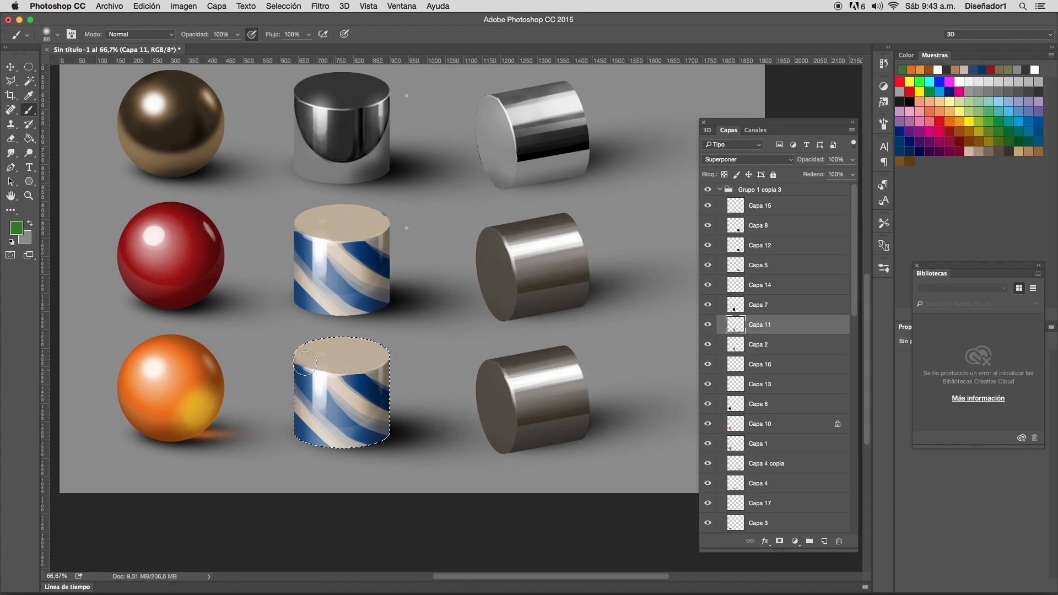
mouse_move(291, 366)
left_mouse_down()
mouse_move(282, 436)
mouse_move(318, 418)
left_mouse_up()
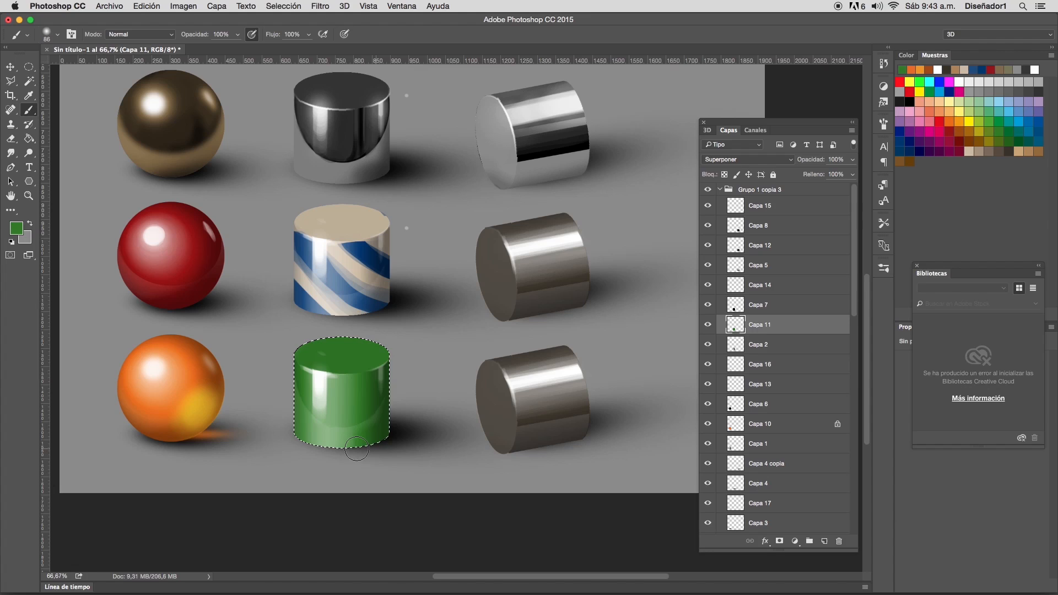
- Check Capa 7's reflection, then subtract the green cylinder's top face from the selection with the Magic Wand on Capa 2
left_click(711, 306)
left_click(709, 306)
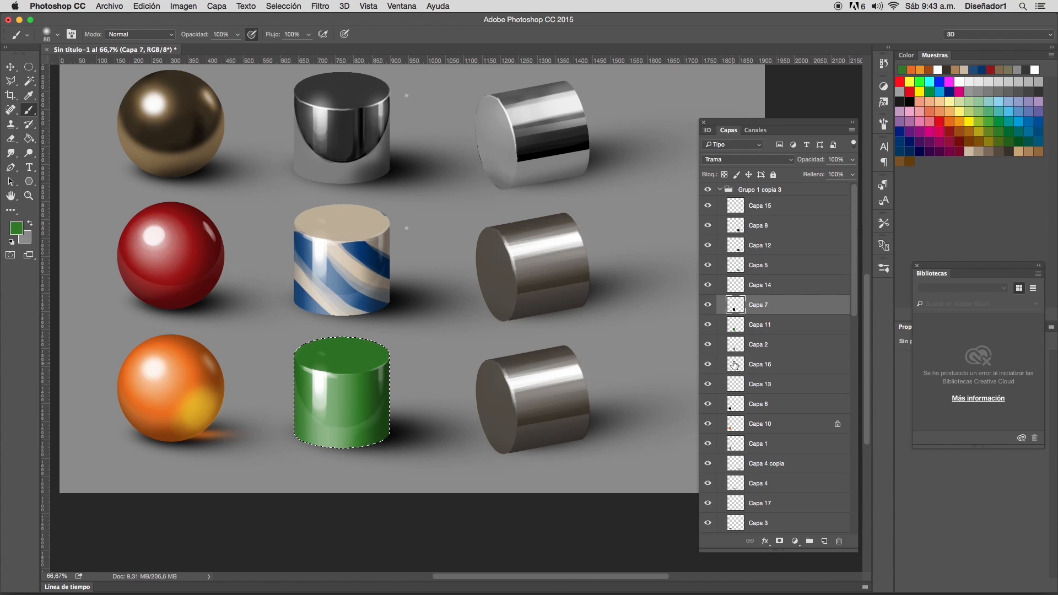
left_click(30, 85)
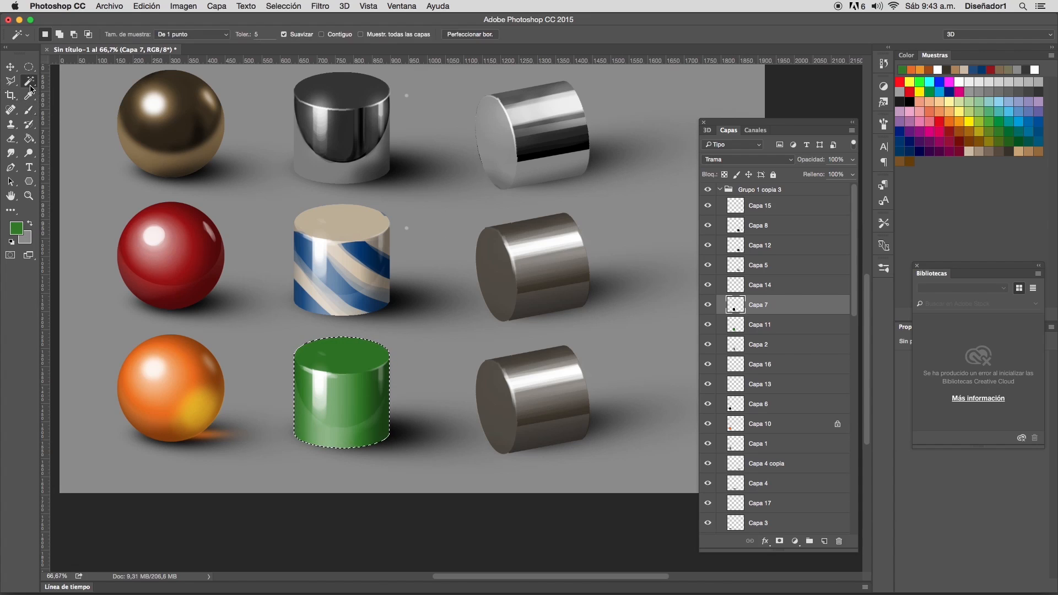
left_click(765, 348)
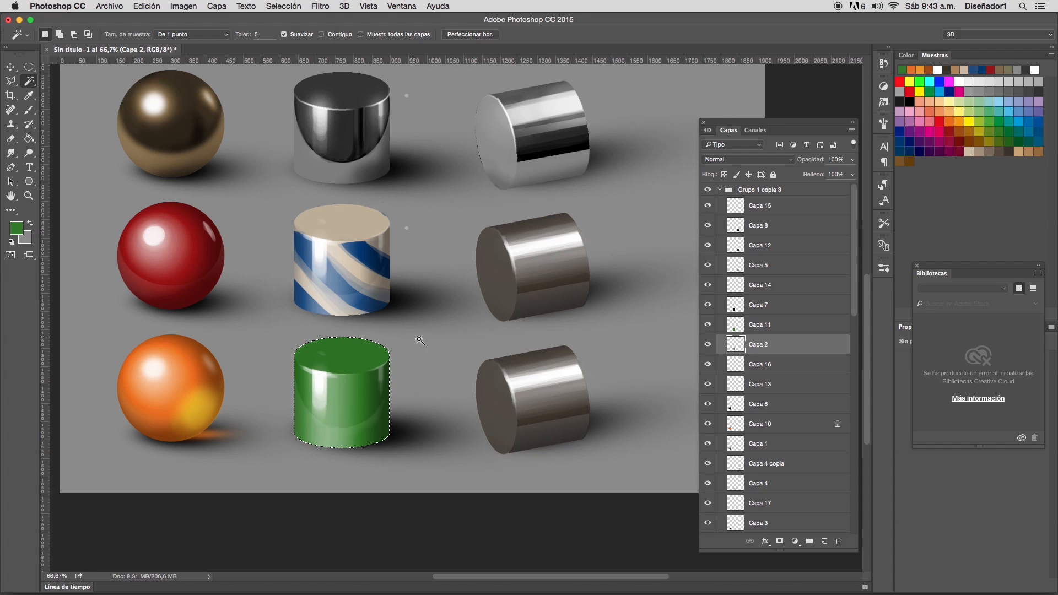
left_click(339, 353, "alt")
- Add the missing vertical strips on the green cylinder's side to the selection with the Polygonal Lasso and make Capa 7 active
key("l")
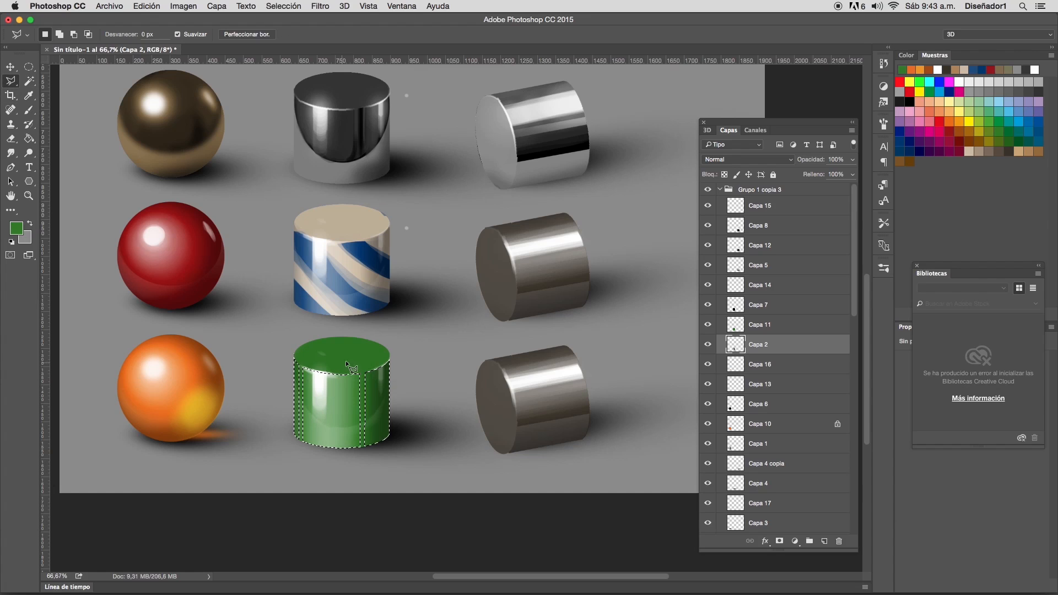
left_click(304, 371)
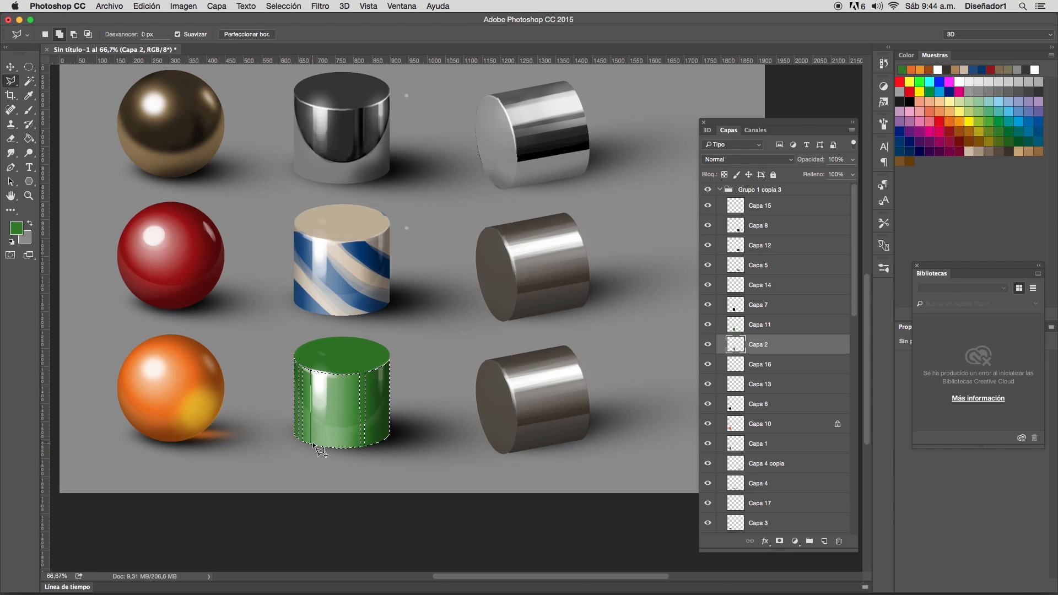
left_click(298, 441)
left_click(358, 373)
left_click(376, 374)
double_click(366, 445)
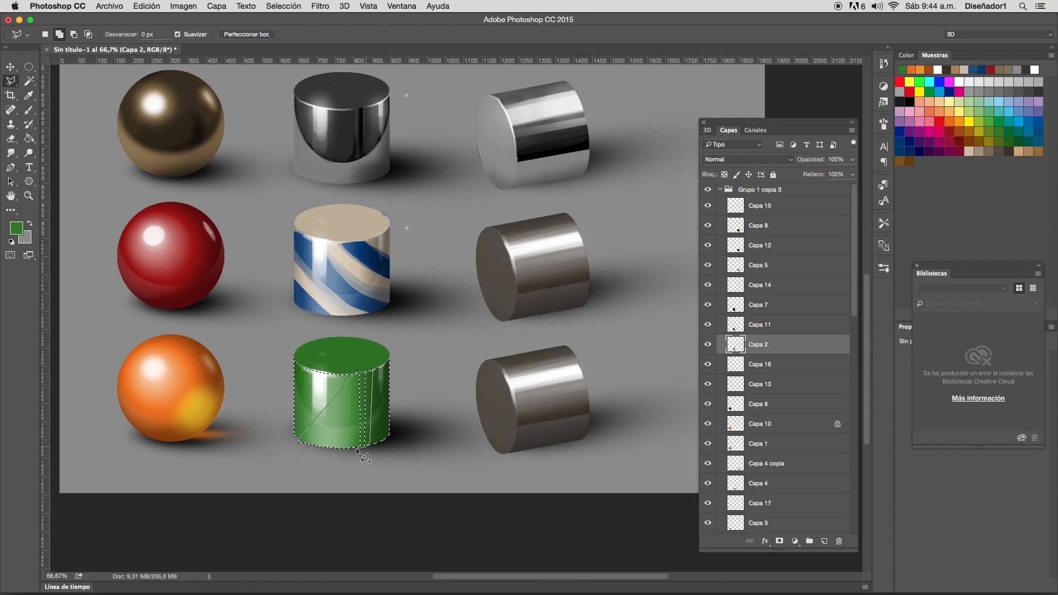
left_click(782, 307)
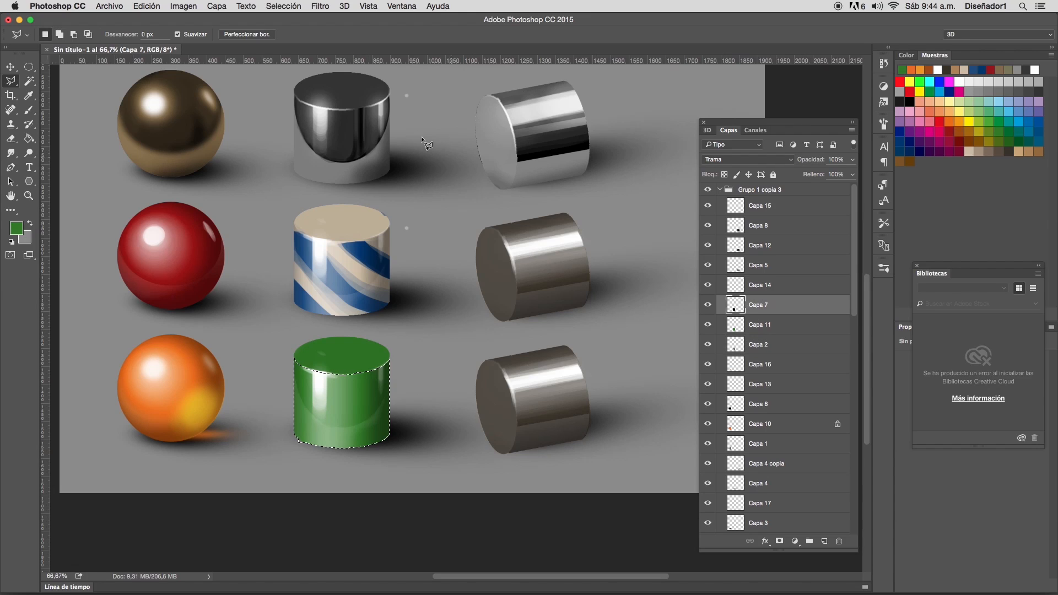
- Apply a Gaussian Blur with a 4.6 pixel radius to Capa 7 inside the green cylinder's side selection
left_click(331, 7)
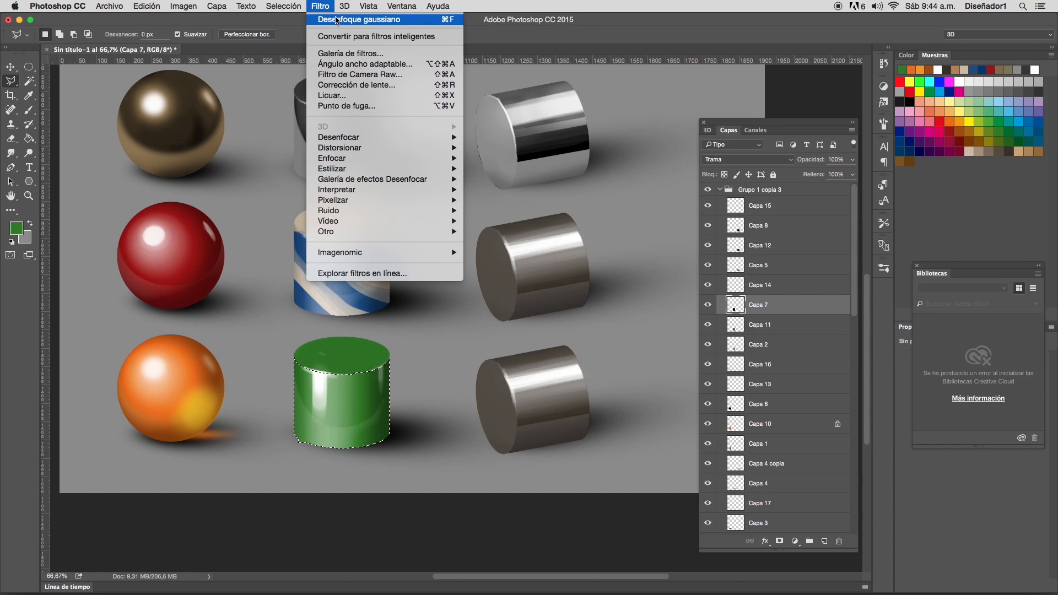
left_click(336, 19)
key("super+z")
left_click(327, 4)
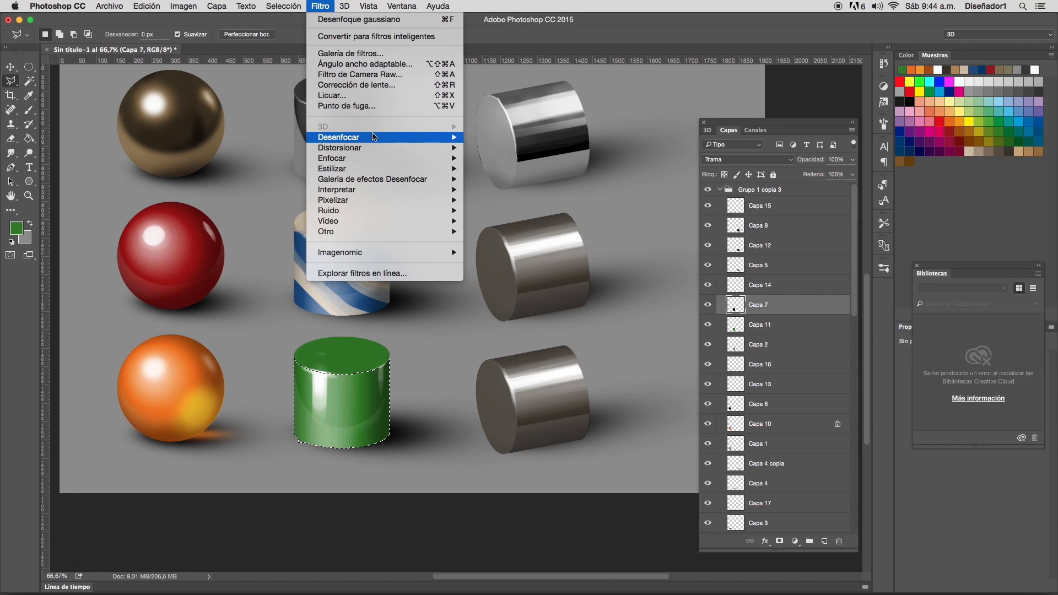
mouse_move(381, 138)
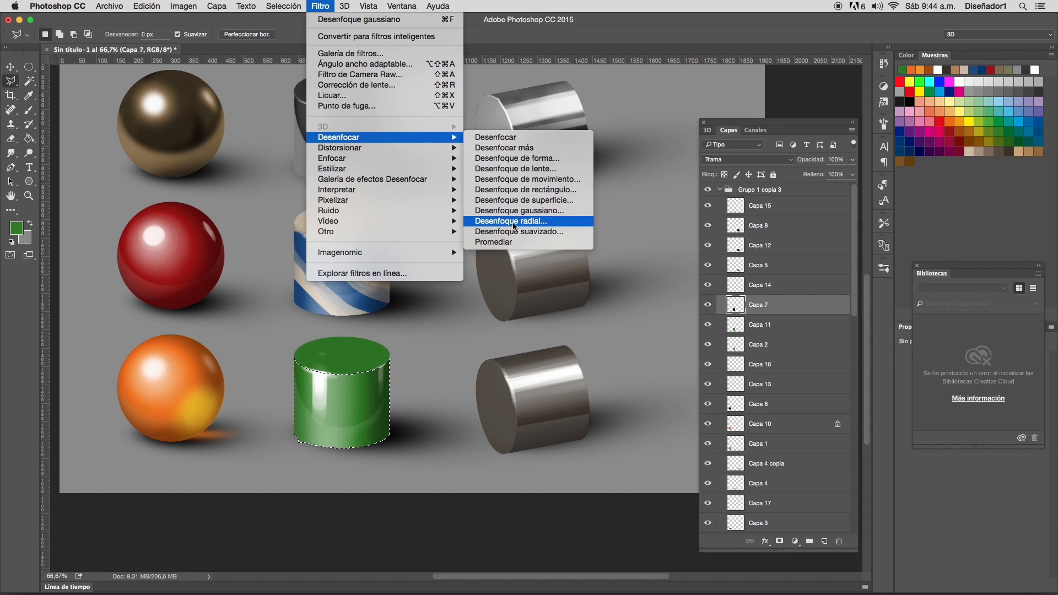
left_click(532, 209)
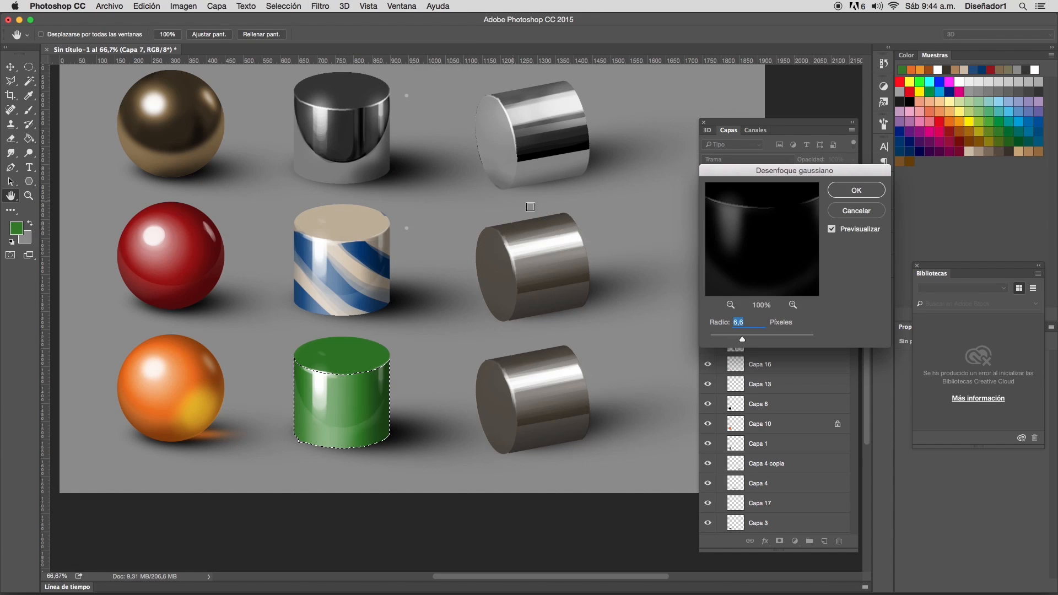
left_click_drag(741, 340, 737, 345)
left_click(856, 193)
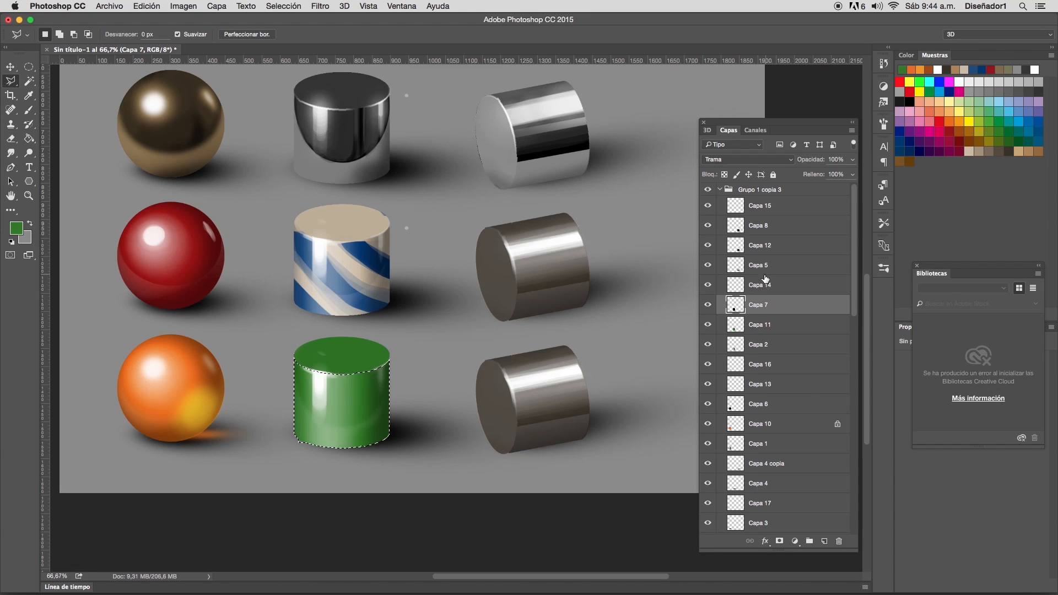
- Repeat the last Gaussian Blur on Capa 14 and clear the selection
left_click(733, 284)
left_click(321, 6)
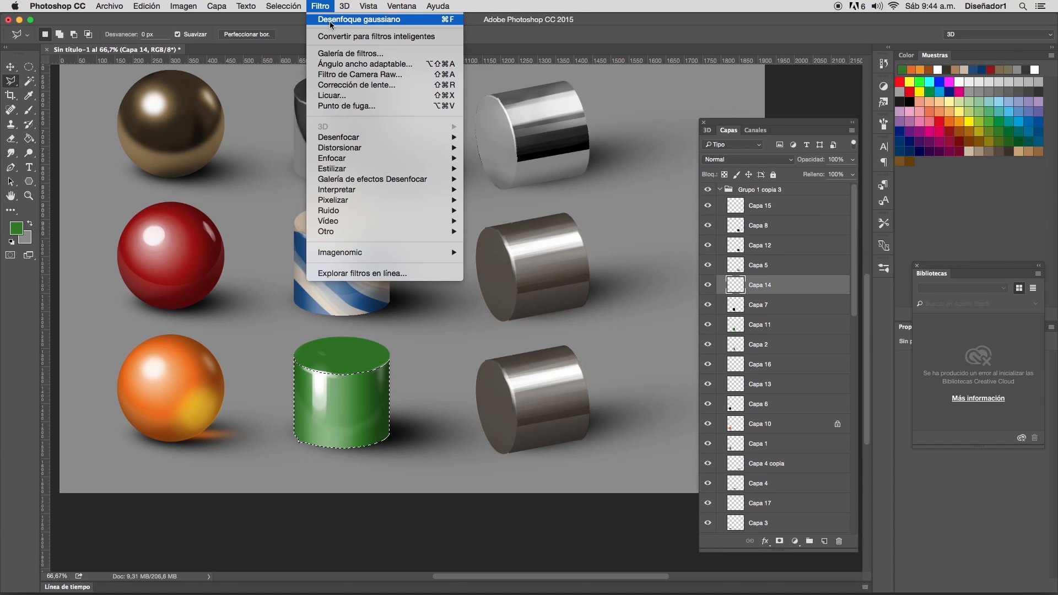
left_click(328, 20)
key("super+d")
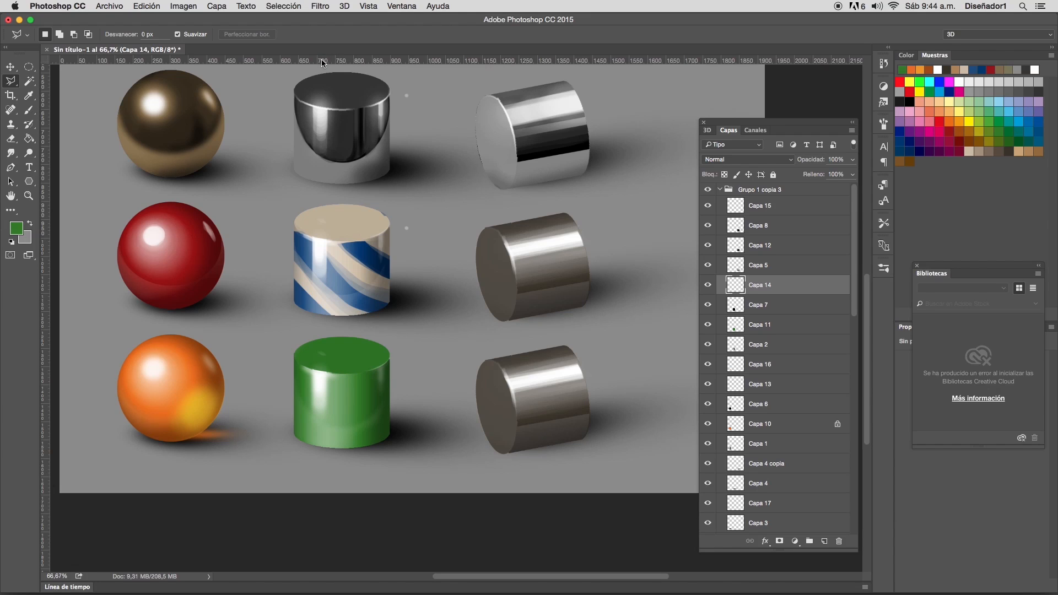
- Load the outline of Capa 7 as a selection and apply a 4.6 pixel Gaussian Blur to Capa 14 within it
left_click(320, 6)
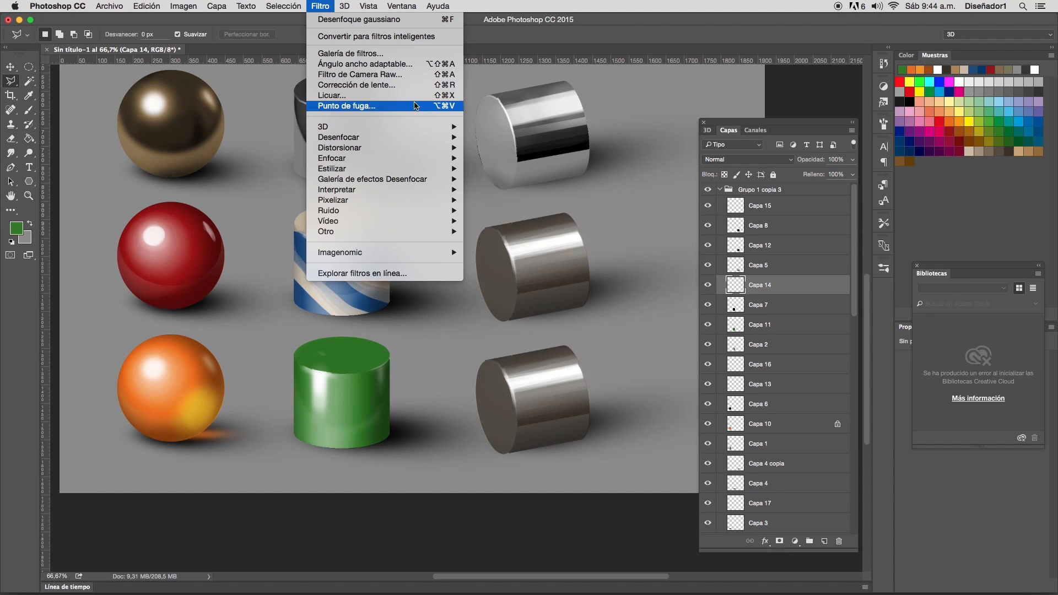
left_click(734, 308)
left_click(736, 310)
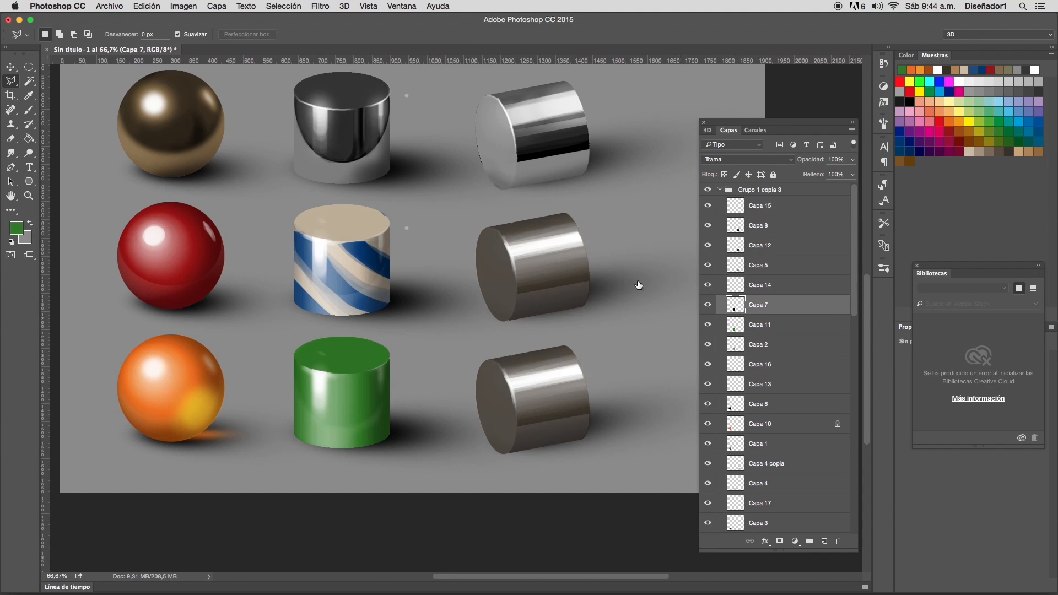
left_click(736, 282)
left_click(734, 307, "super")
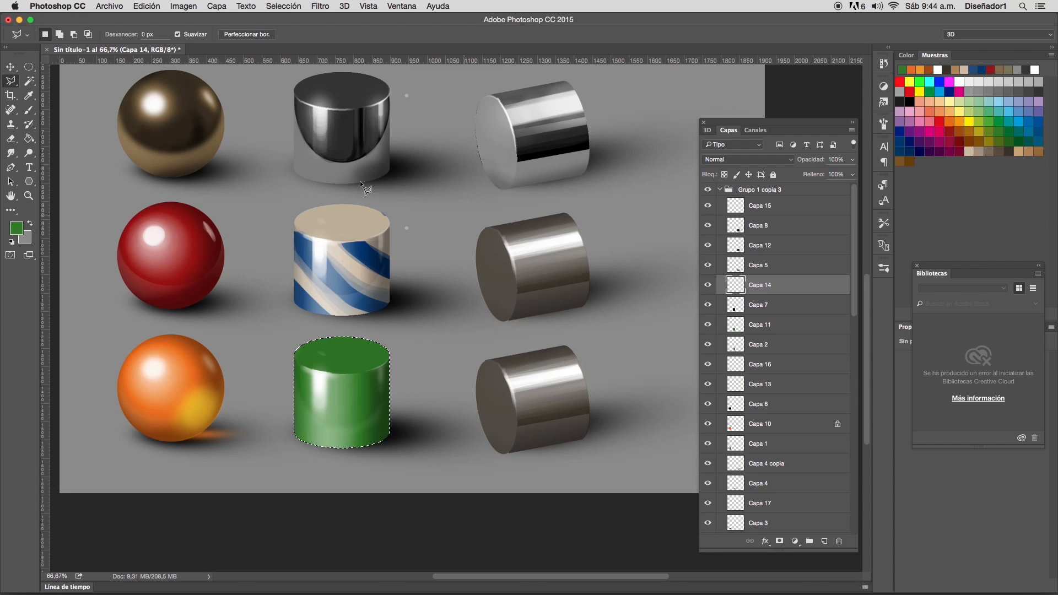
left_click(320, 6)
mouse_move(414, 146)
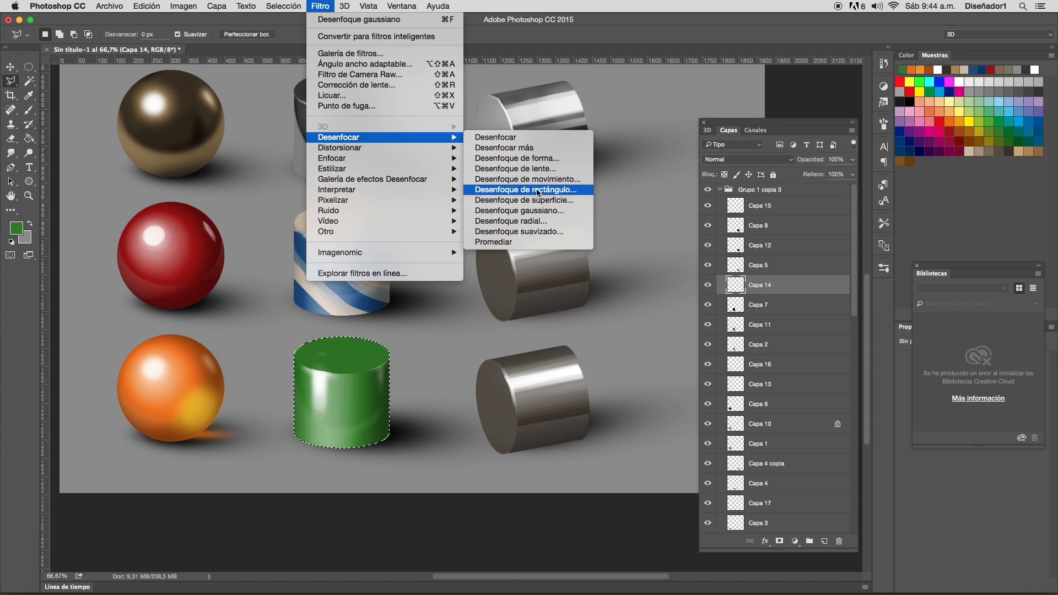
left_click(540, 212)
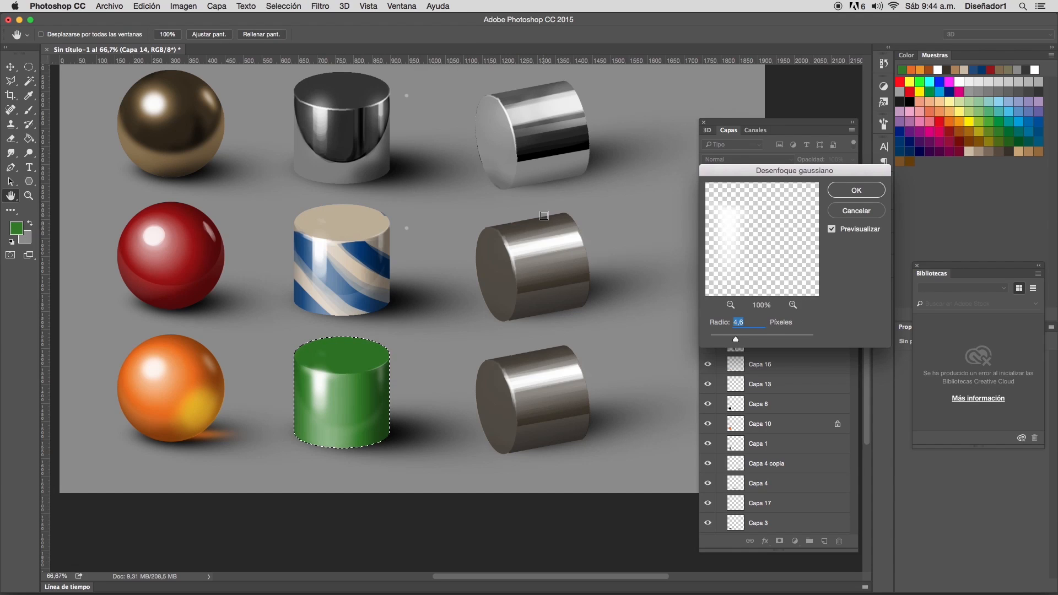
left_click(839, 193)
key("l")
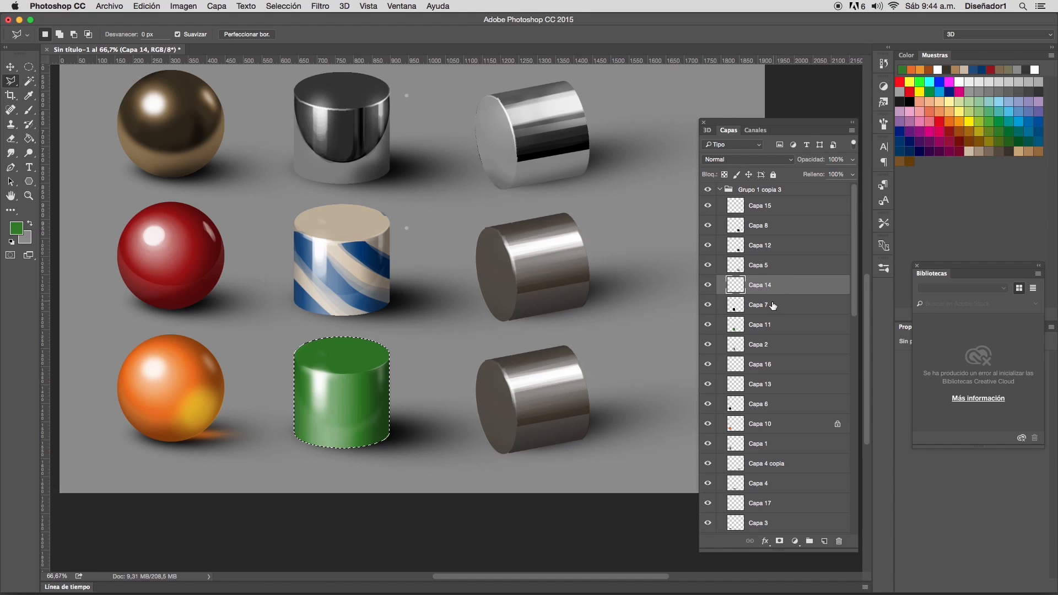
- Reapply the last Gaussian Blur to Capa 7 within the green cylinder's outline and clear the selection
left_click(772, 305)
key("ctrl+d")
key("ctrl+shift+d")
left_click(320, 6)
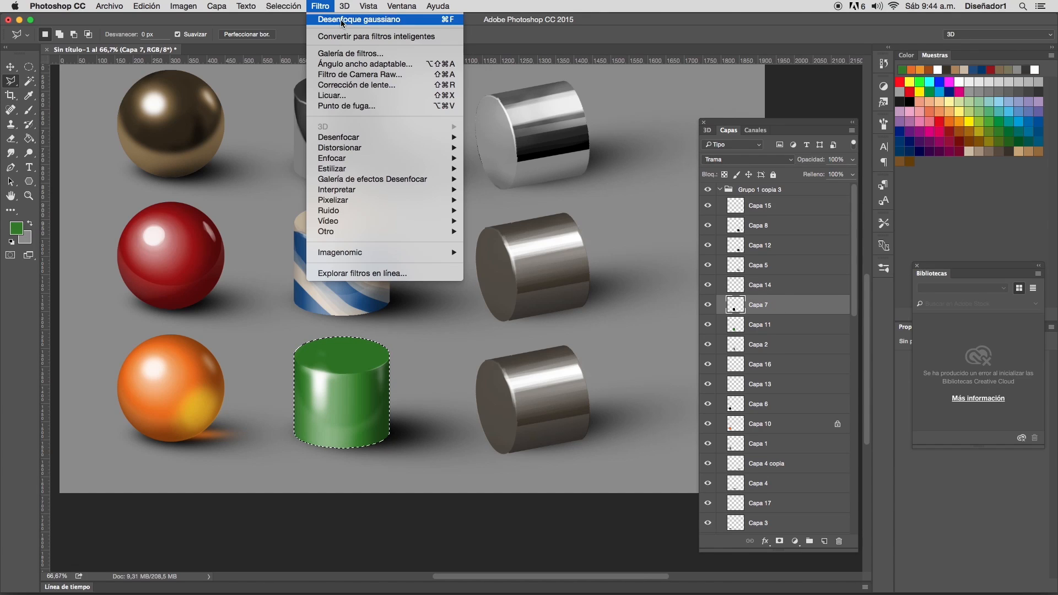
left_click(337, 16)
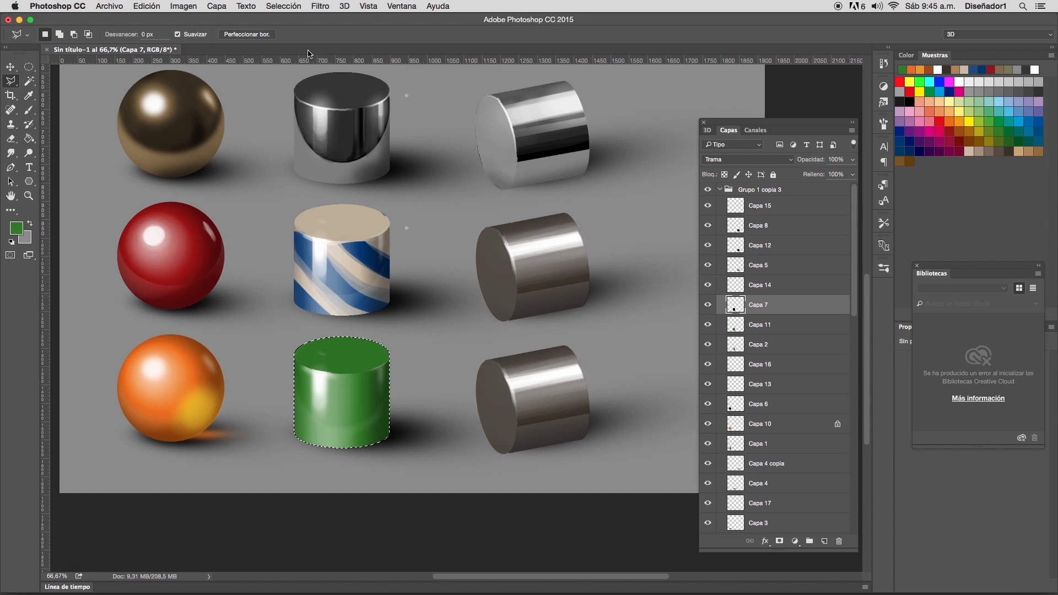
key("super+d")
- Add a new layer above Capa 14 with Normal mode and 100% opacity, and check its visibility
left_click(758, 290)
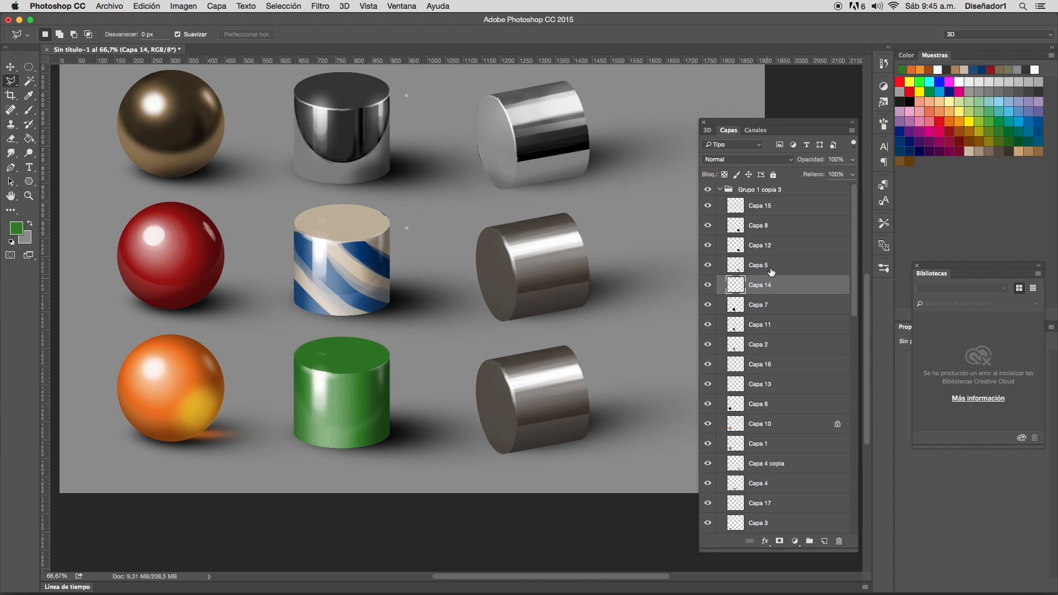
left_click(852, 132)
left_click(882, 138)
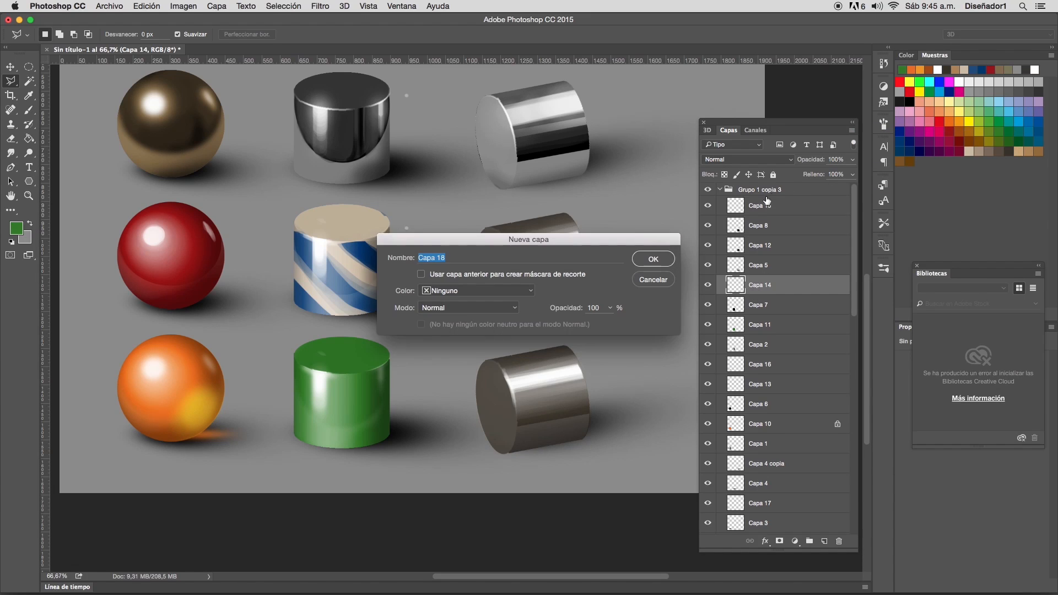
left_click(661, 260)
left_click(709, 286)
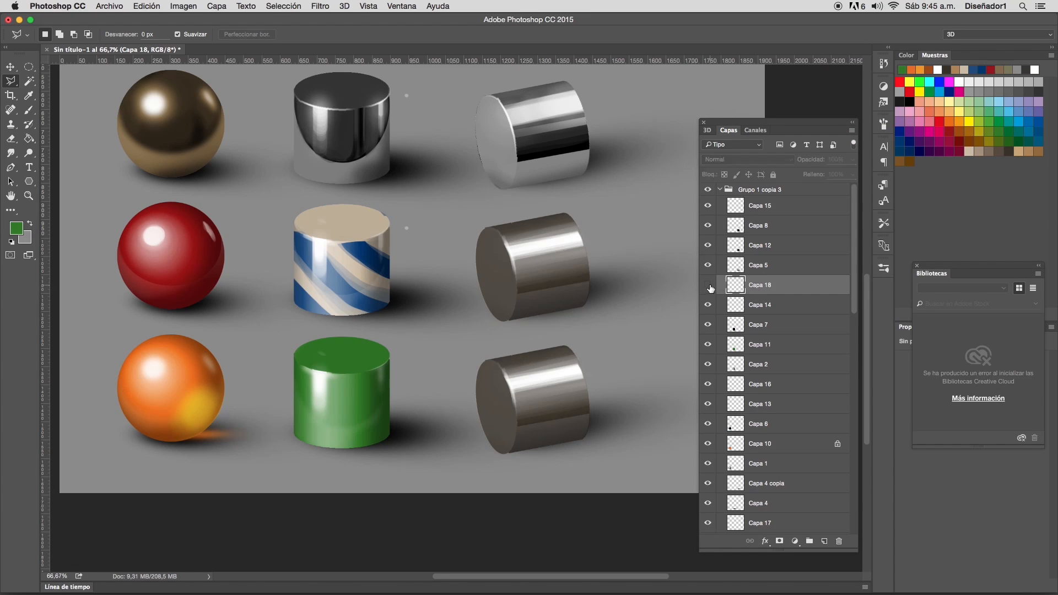
left_click(708, 286)
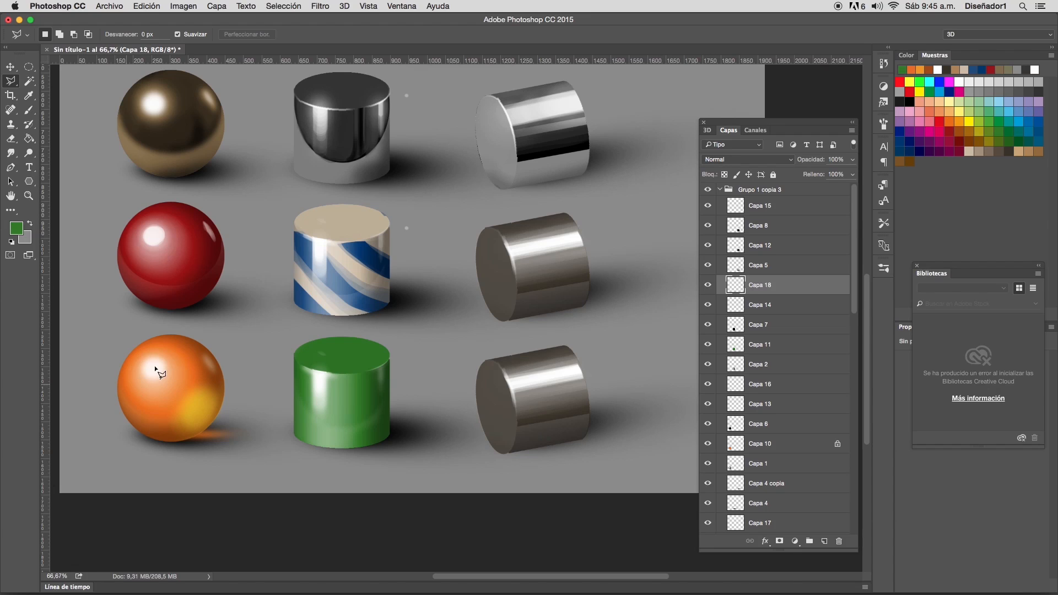
- Load Capa 7's outline as a selection and paint a lime reflection on the green cylinder's right side with an 86 px soft brush
left_click(28, 110)
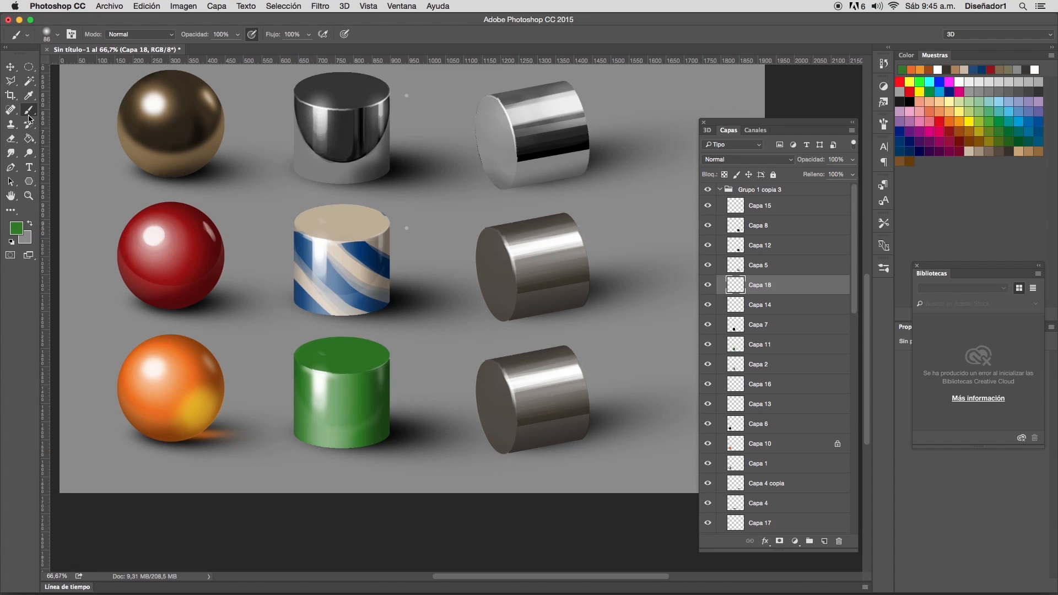
left_click(736, 331, "super")
left_click(984, 124)
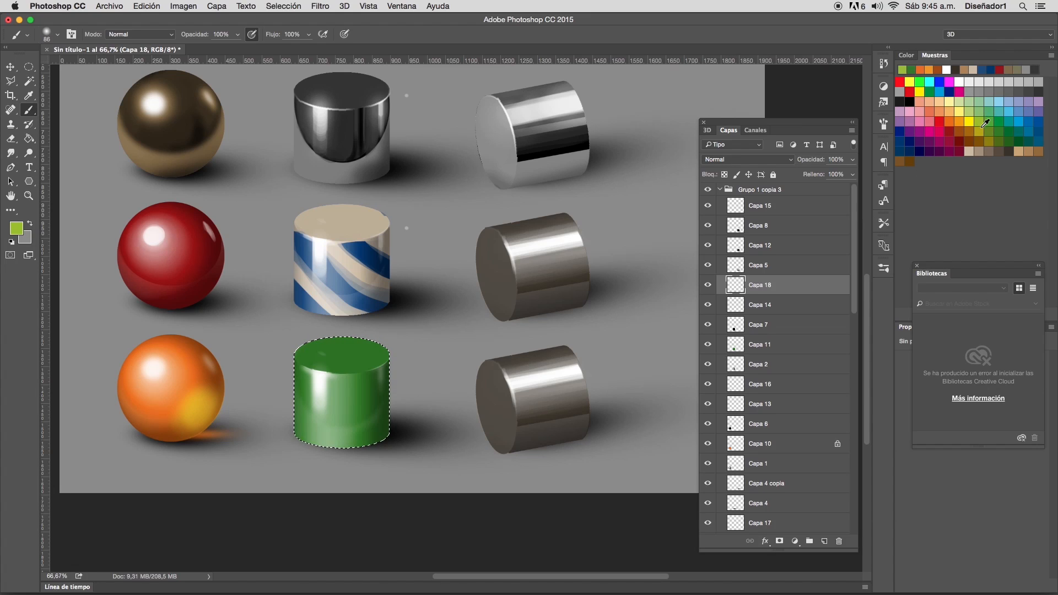
left_click(29, 196)
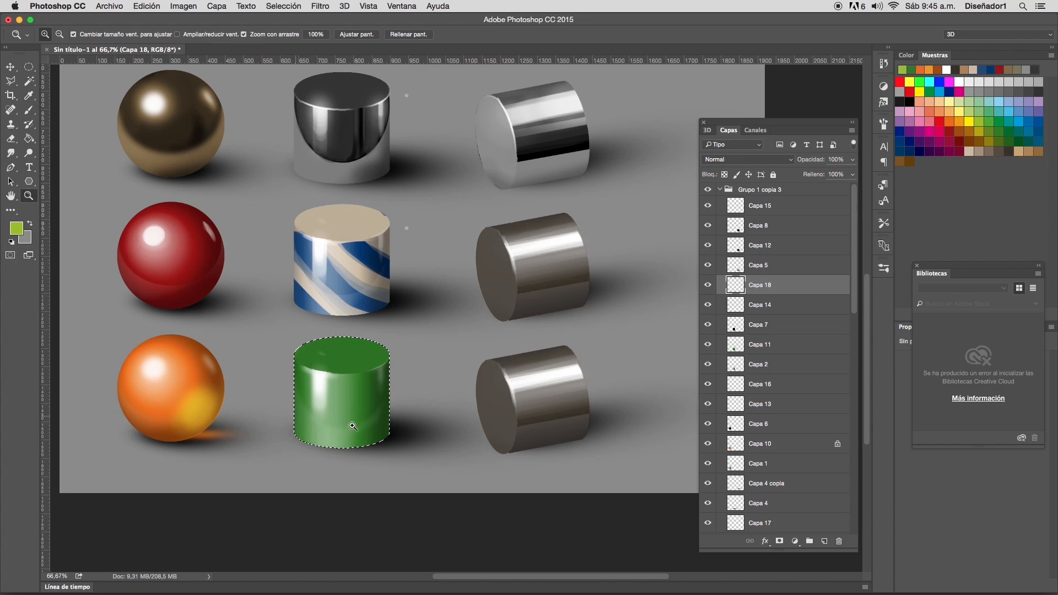
left_click(345, 424)
left_click_drag(343, 423, 431, 376)
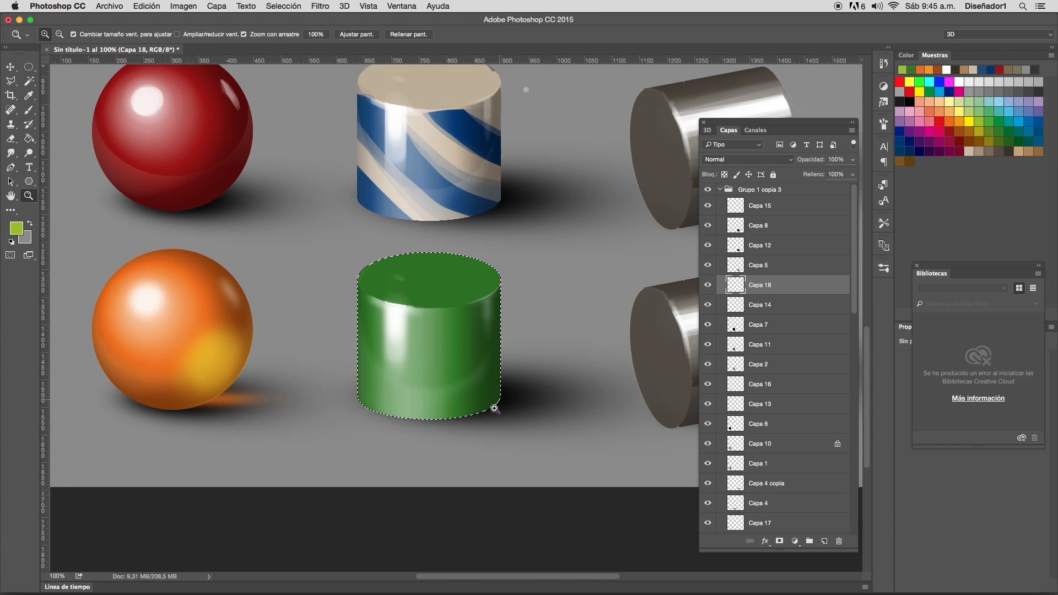
left_click(29, 110)
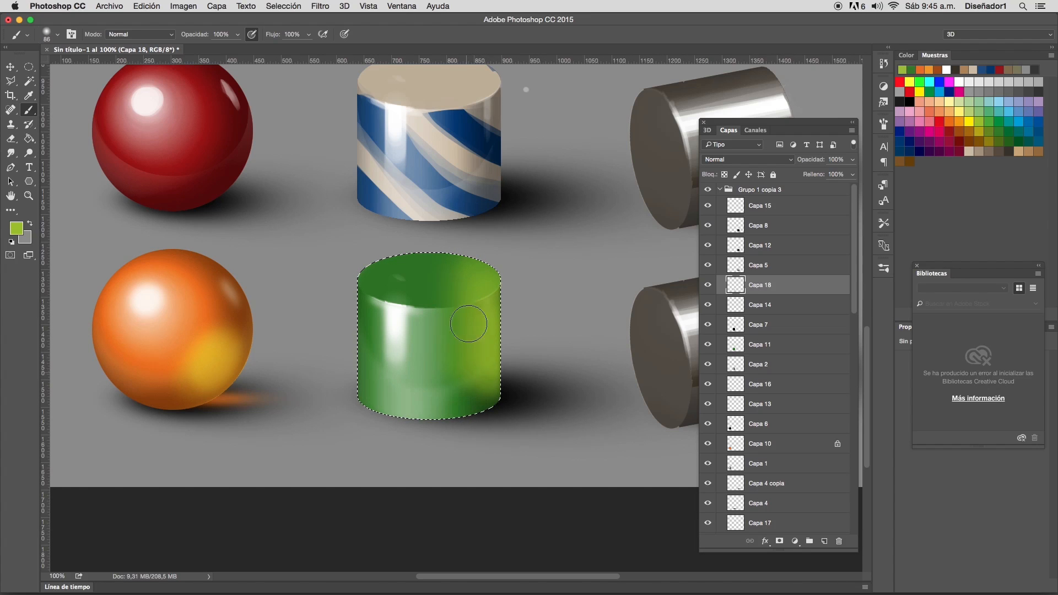
- Erase the lime reflection near the cylinder's lower right base and retouch it with a 51 px soft brush
left_click(11, 139)
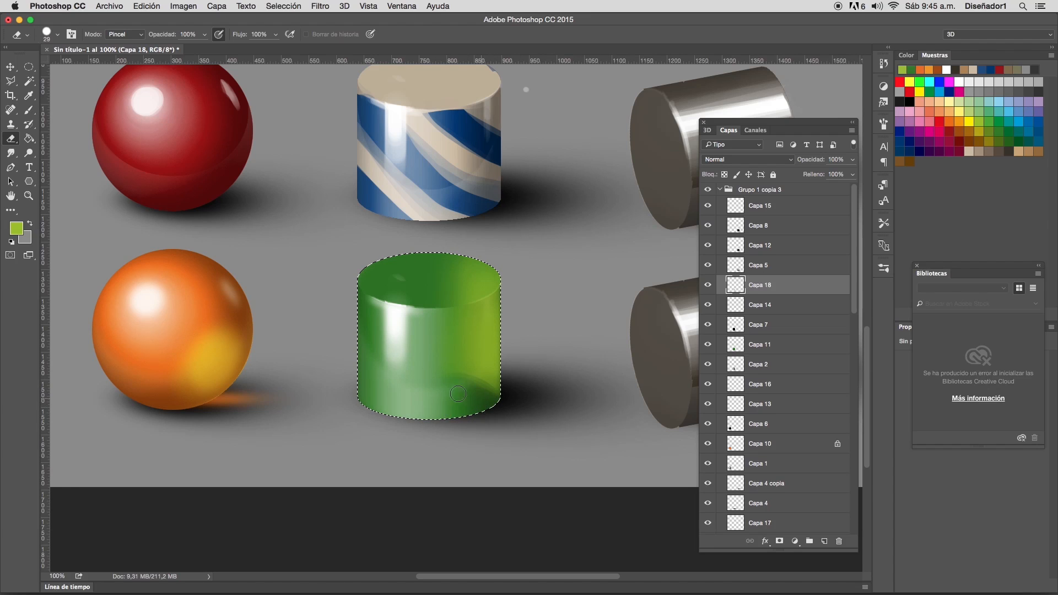
left_click(28, 110)
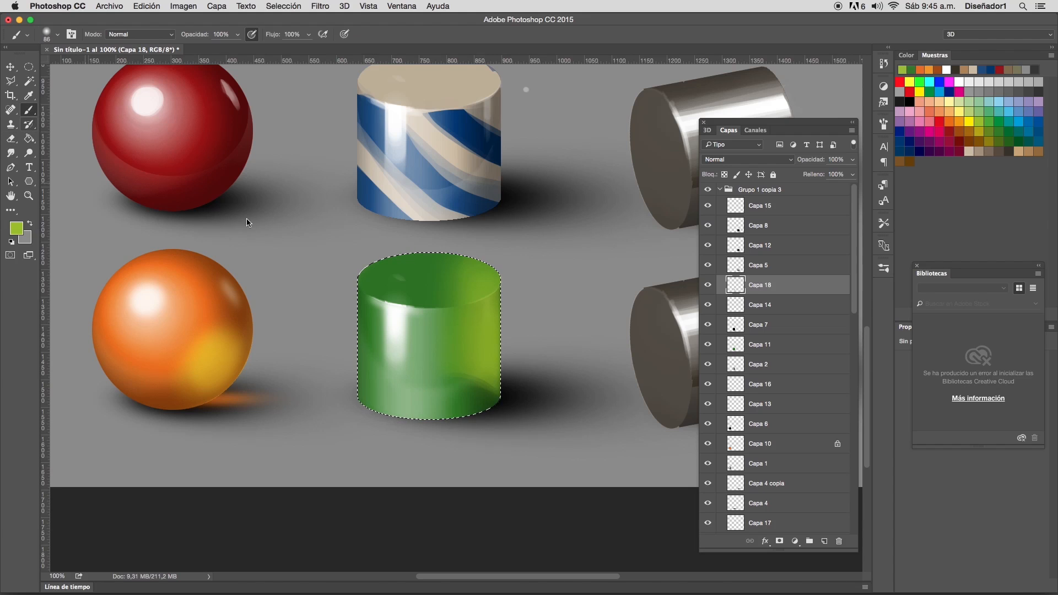
right_click(477, 282)
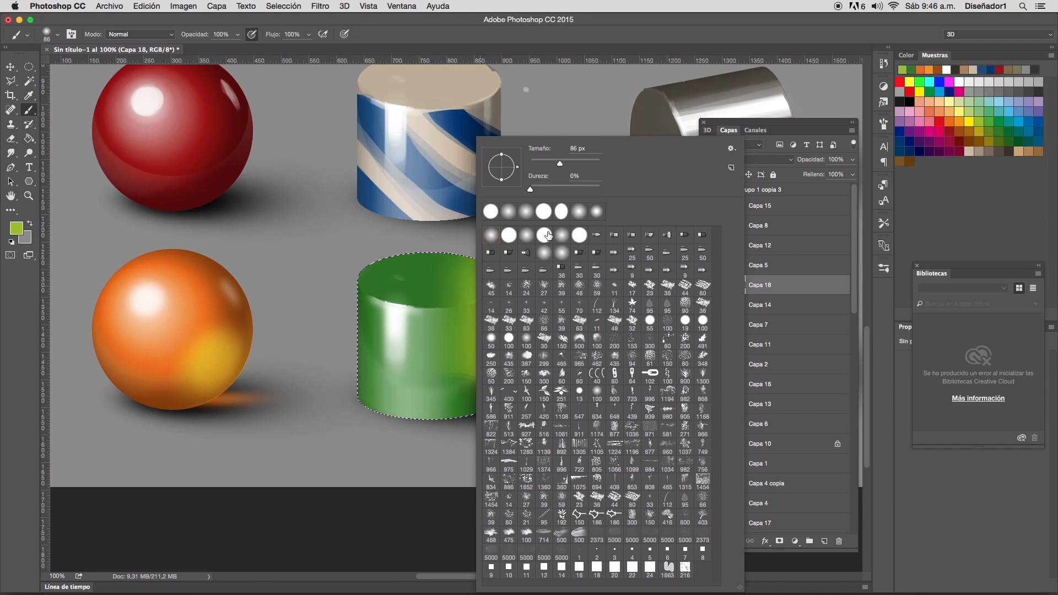
left_click_drag(548, 163, 544, 164)
left_click(431, 282)
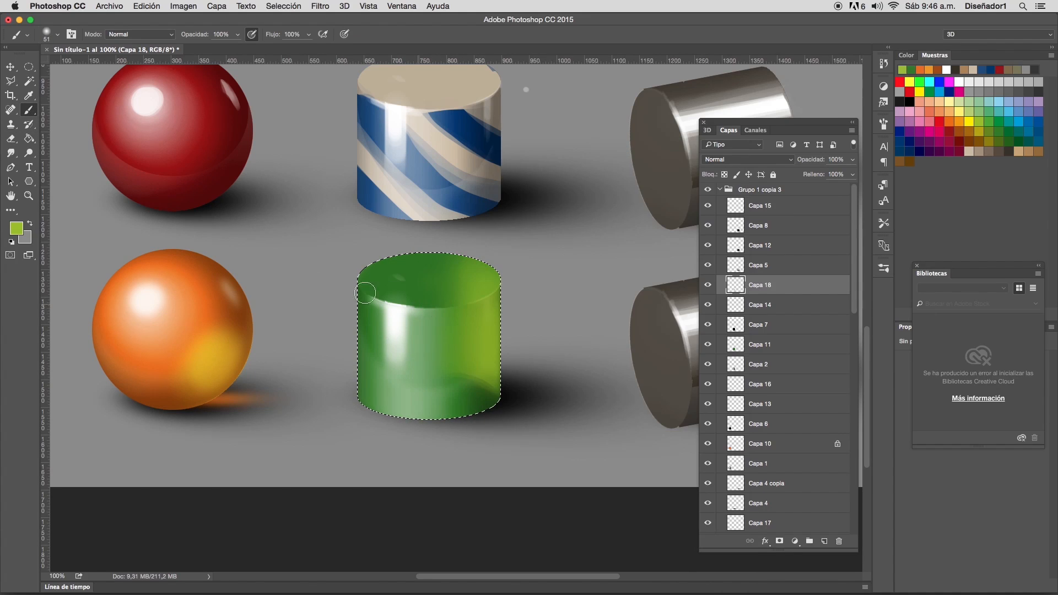
left_click(10, 138)
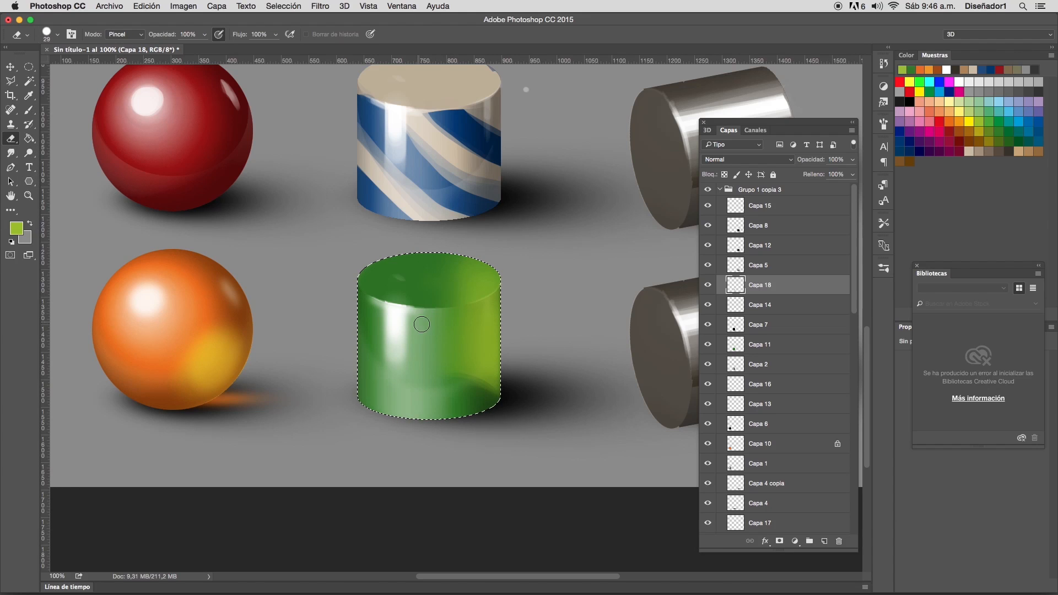
key("b")
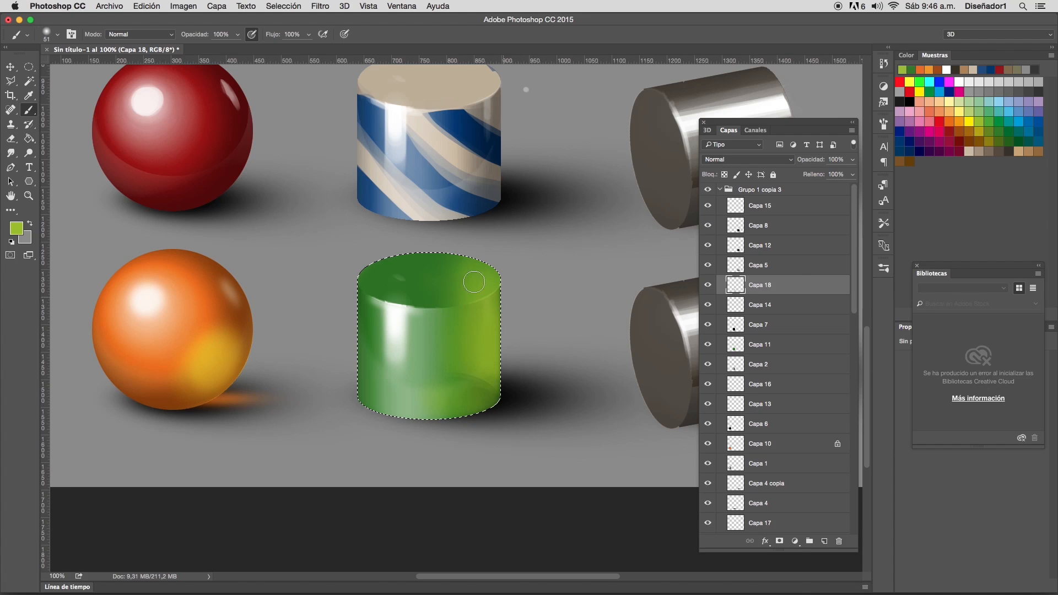
- Try painting a thin curved lime highlight at the cylinder's lower right base with a 10 px soft brush, and undo the strokes
right_click(530, 241)
left_click(589, 170)
left_click(504, 239)
left_click_drag(490, 389, 493, 403)
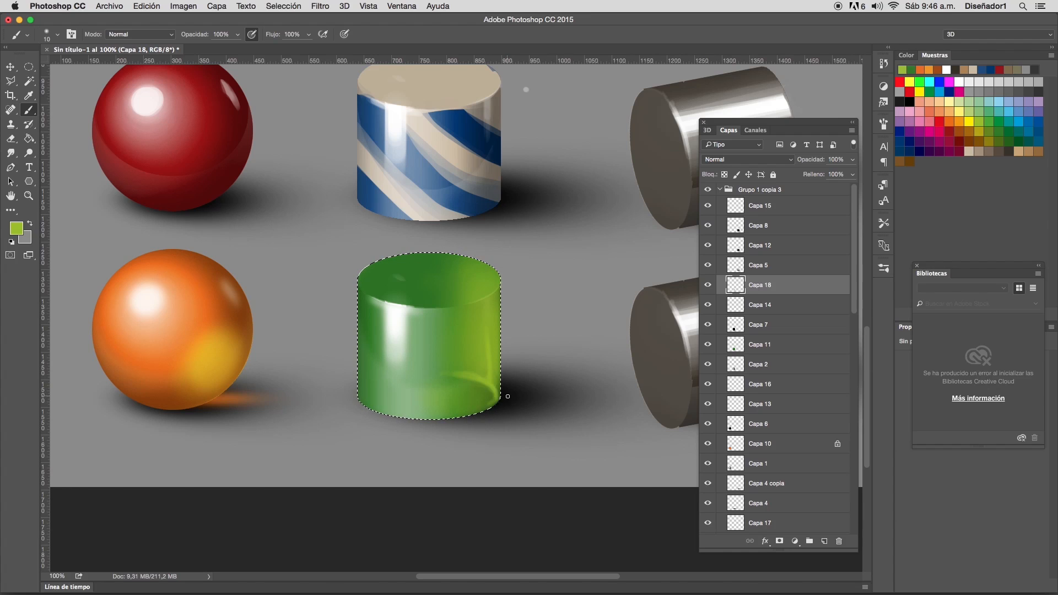
key("alt+super+z")
key("alt+super+z")
key("alt+super+z")
key("alt+super+z")
key("alt+super+z")
- Retouch the green cylinder's lime reflection on Capa 18 with a 32 px soft brush and the Eraser
right_click(483, 355)
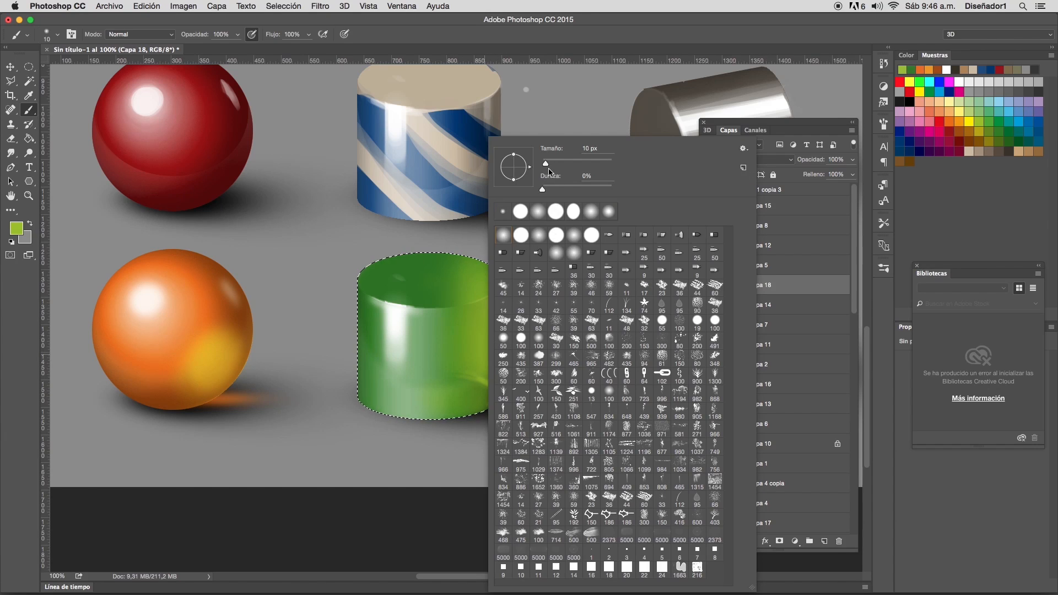
left_click_drag(545, 164, 543, 164)
key("Return")
right_click(477, 351)
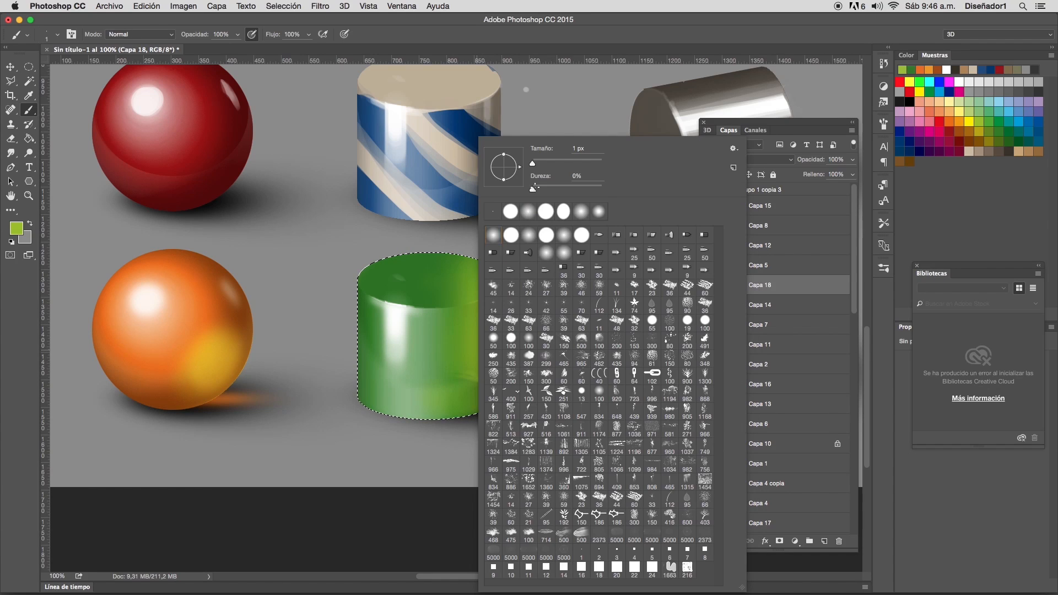
left_click(544, 163)
key("Return")
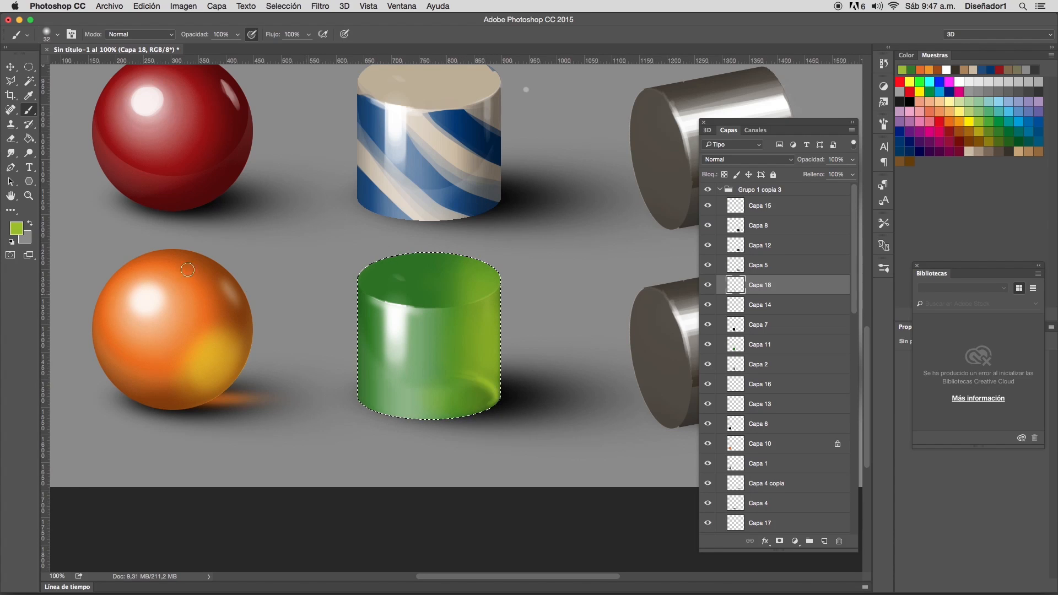
left_click(10, 138)
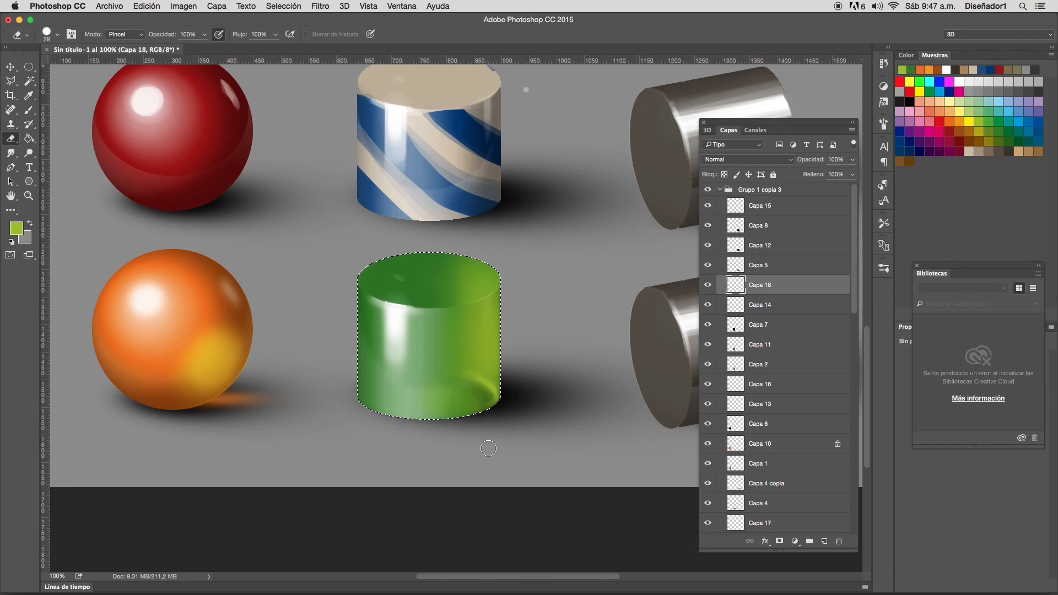
left_click(29, 110)
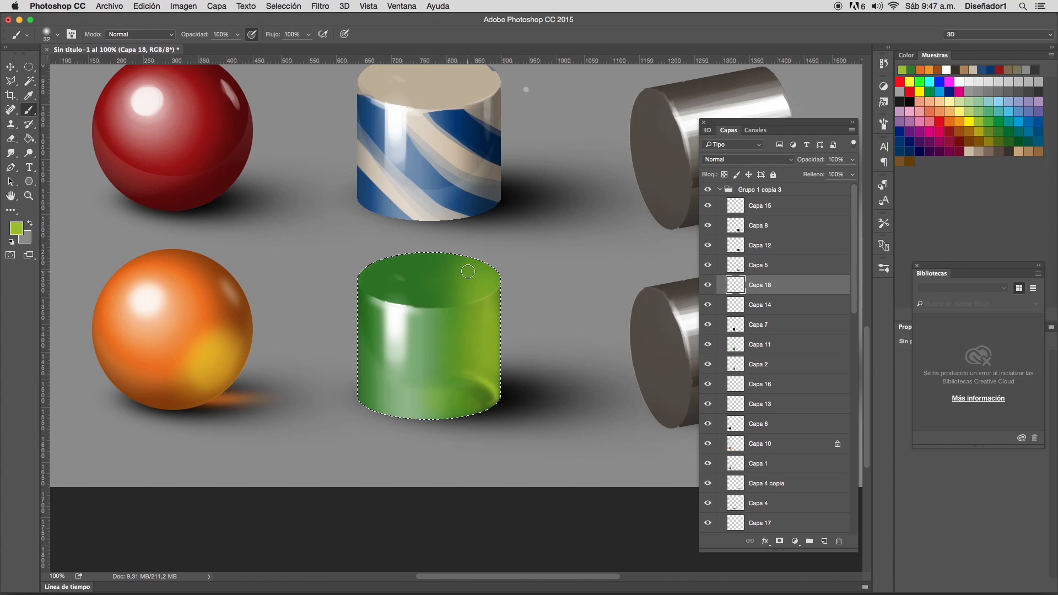
left_click(11, 141)
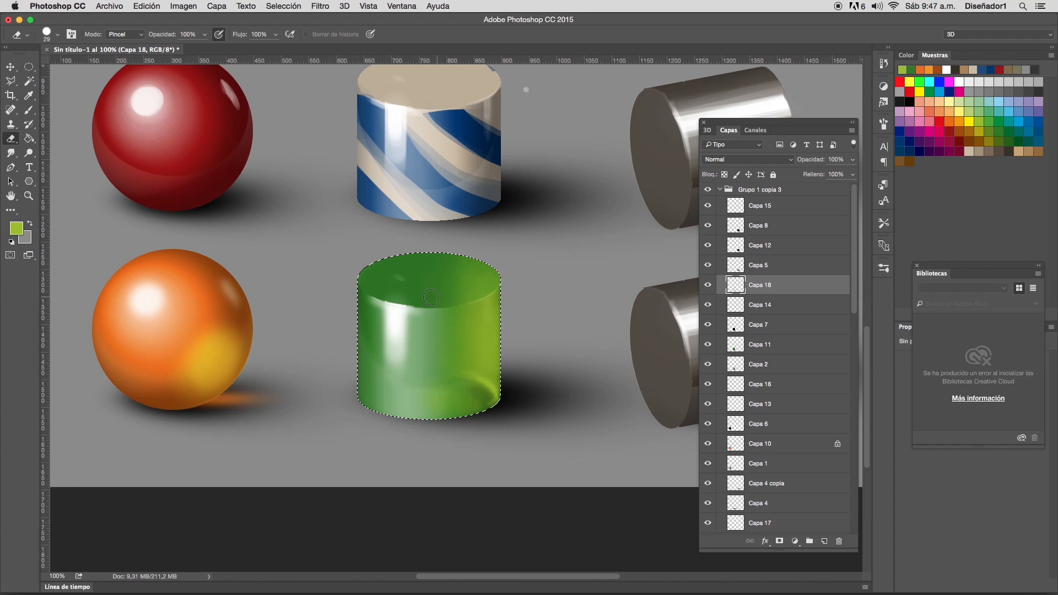
left_click(29, 109)
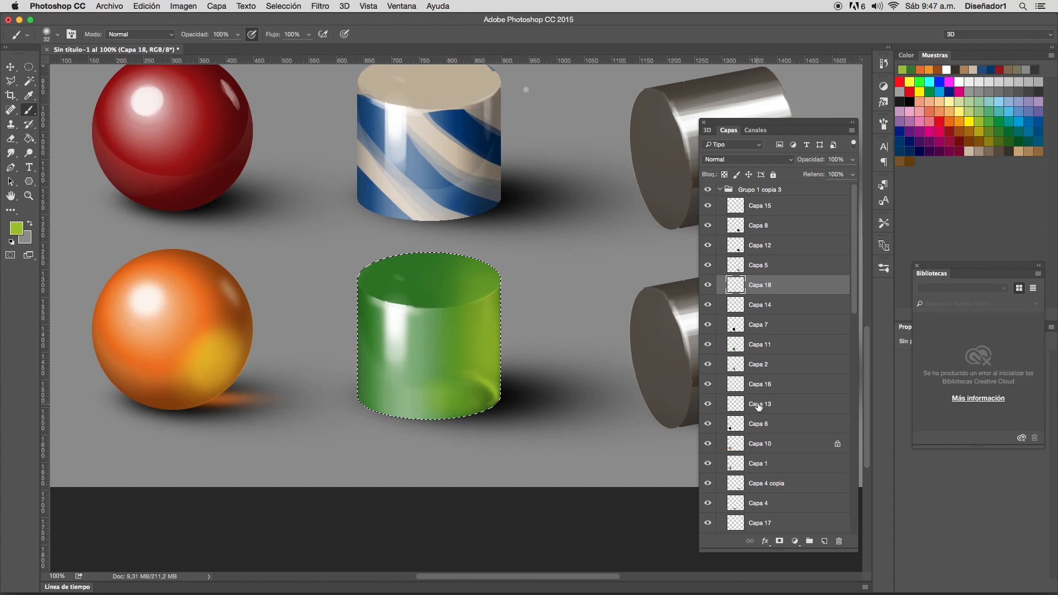
- Add a new layer directly above Capa 4 in Grupo 1 copia 3
scroll(855, 329, "down", 3)
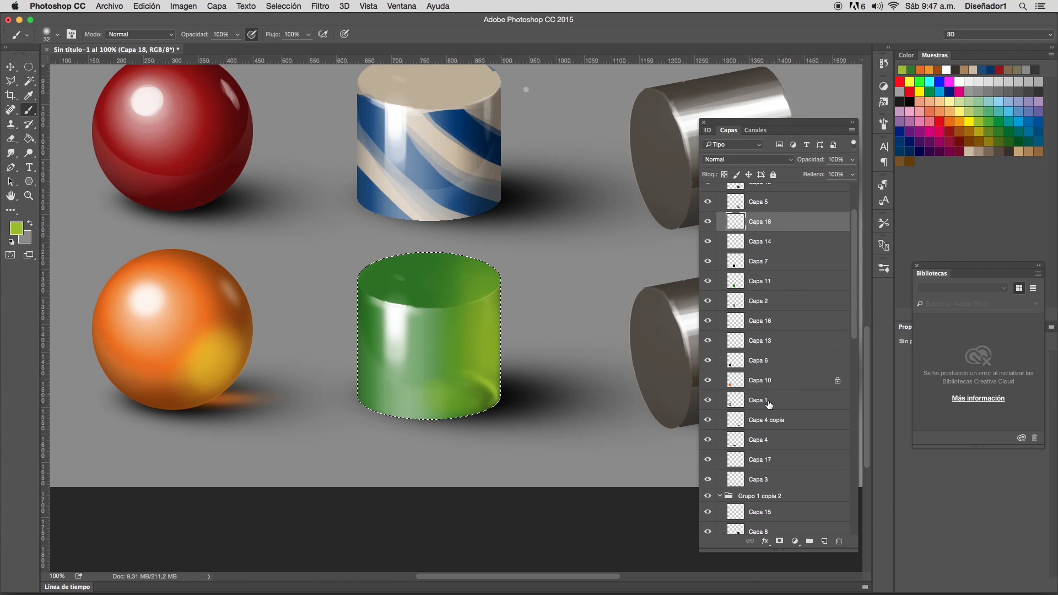
left_click(763, 440)
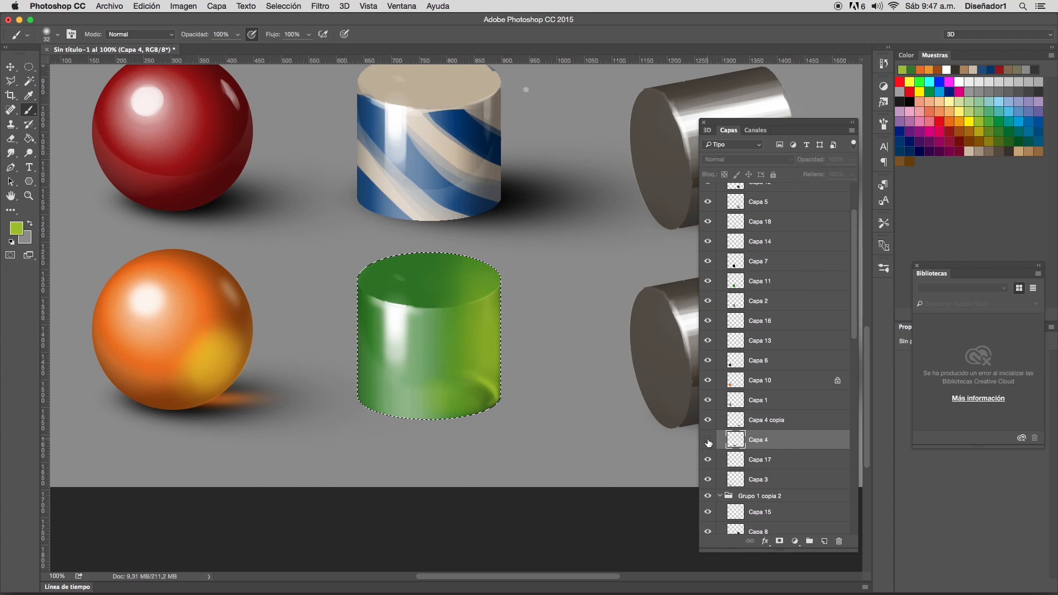
left_click(852, 134)
left_click(909, 136)
left_click(662, 261)
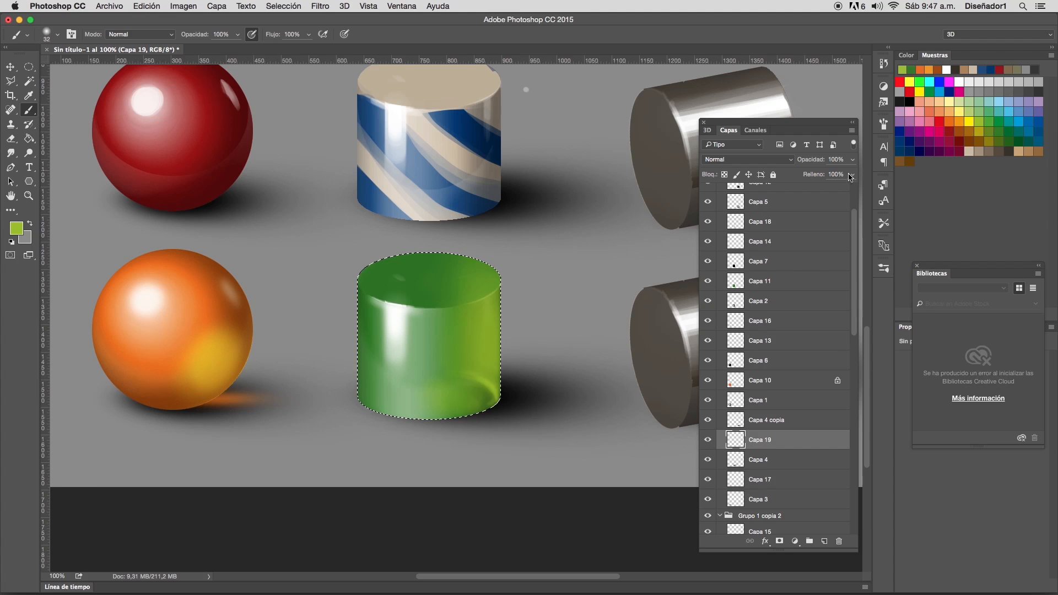
- Sample the dark green of the cylinder's top, clear the selection and dab a 77 px soft spot beside the cylinder
left_click(422, 267, "alt")
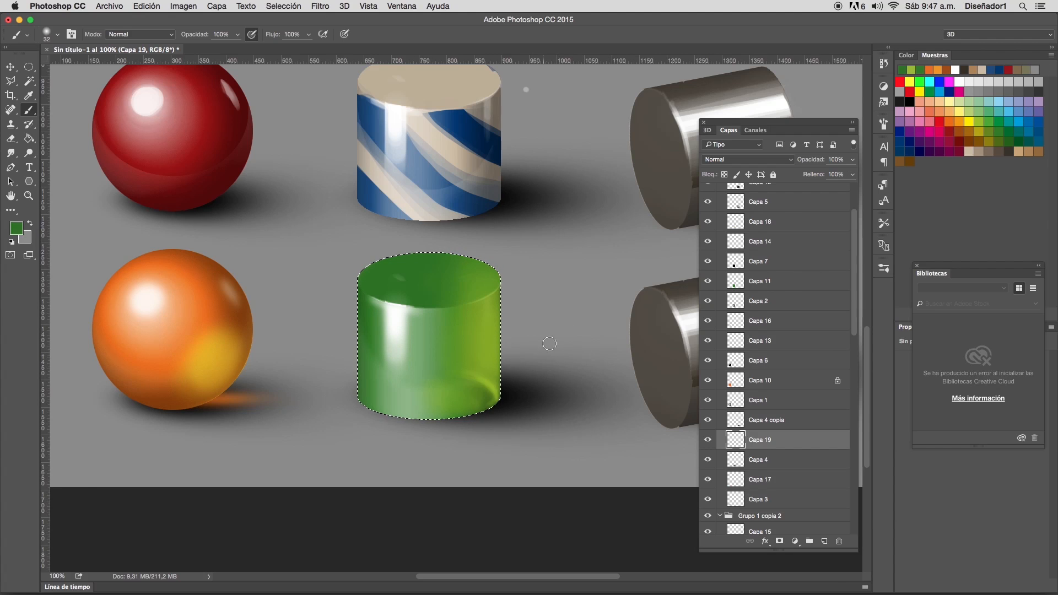
right_click(568, 347)
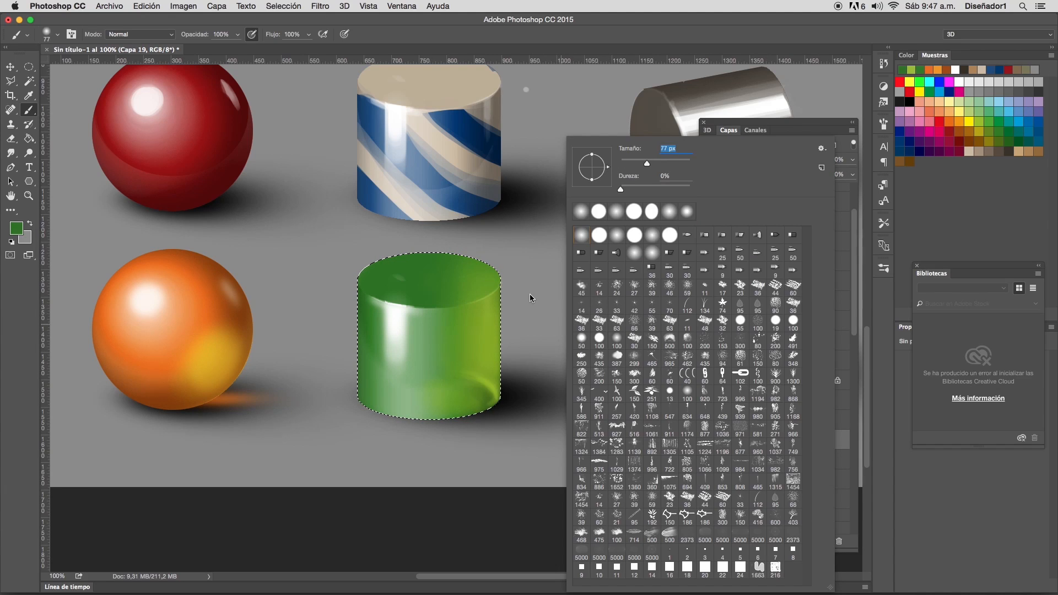
left_click(530, 293)
key("super+d")
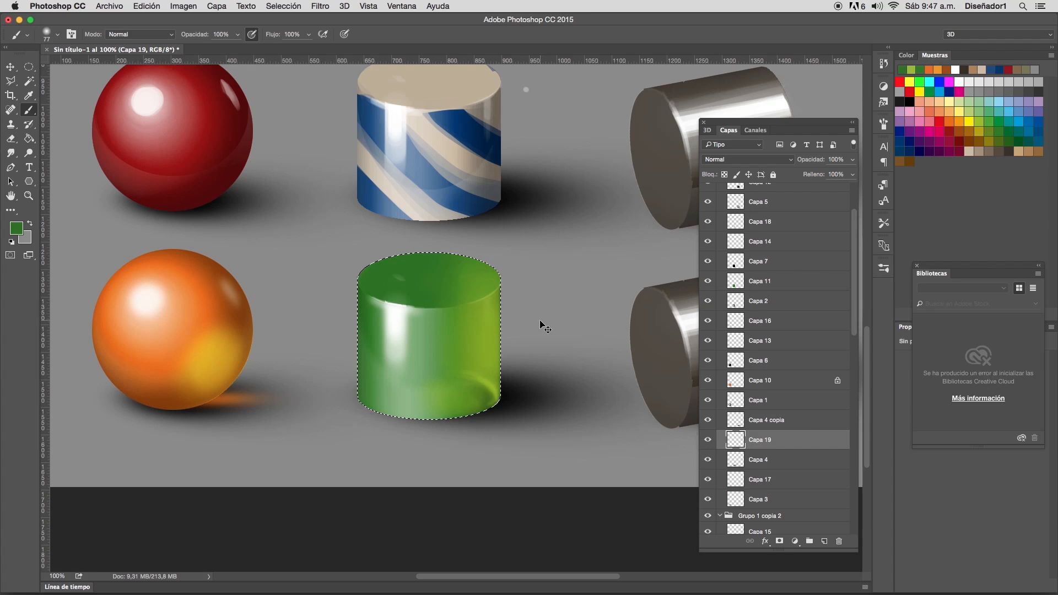
left_click(540, 322)
left_click(541, 322)
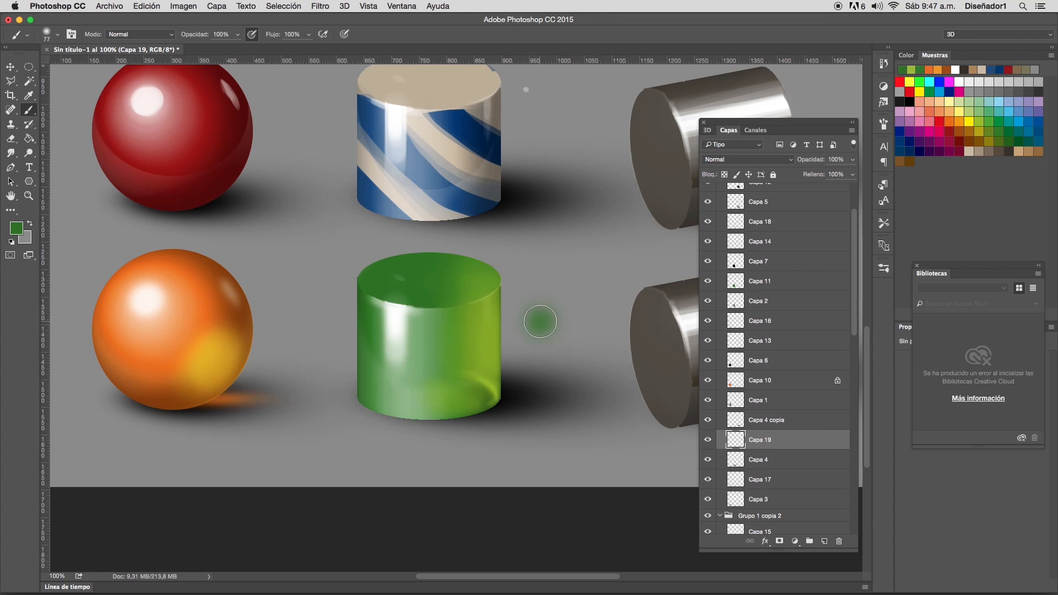
- Flatten the green spot vertically with Free Transform and set its layer's blend mode to Trama
key("super+t")
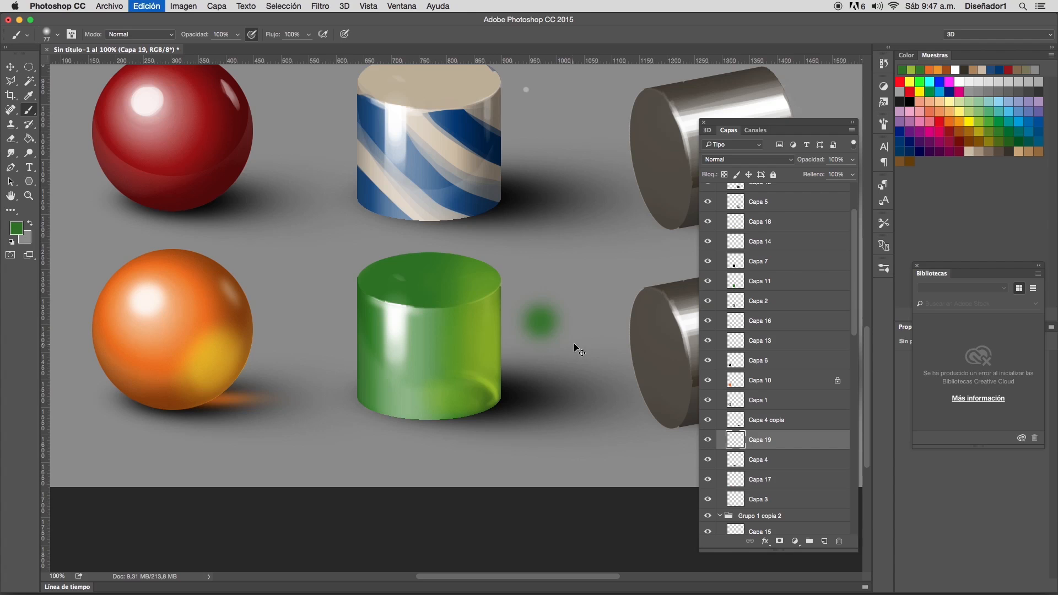
left_click_drag(536, 286, 537, 315)
key("Return")
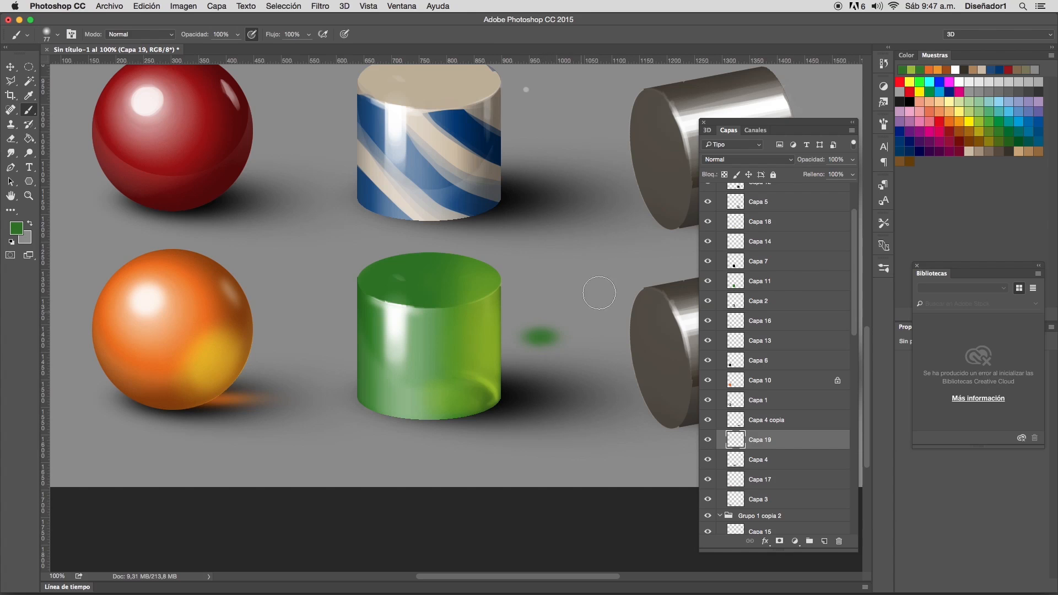
left_click(750, 160)
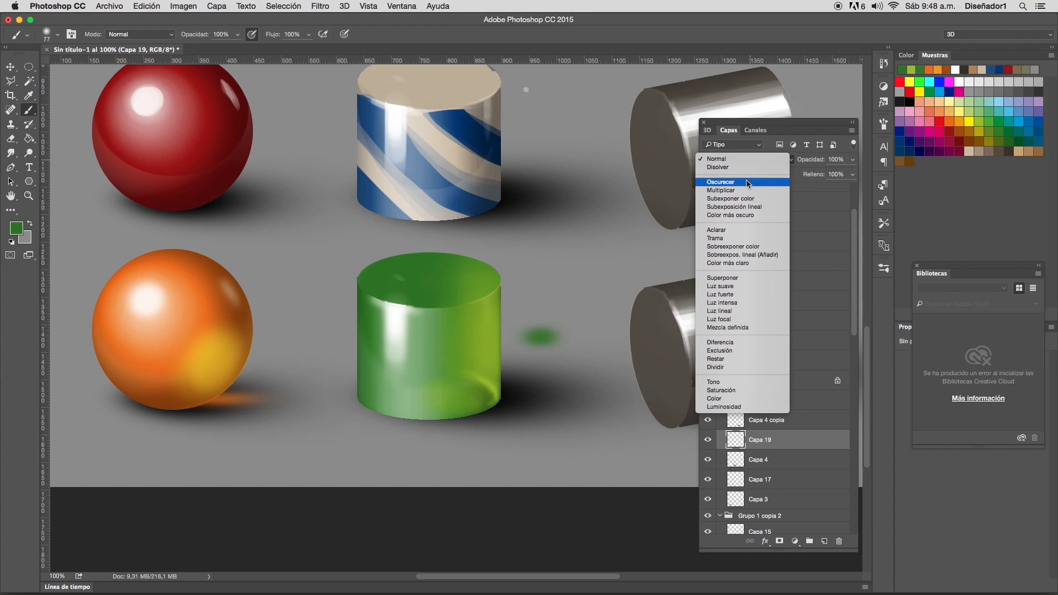
left_click(725, 239)
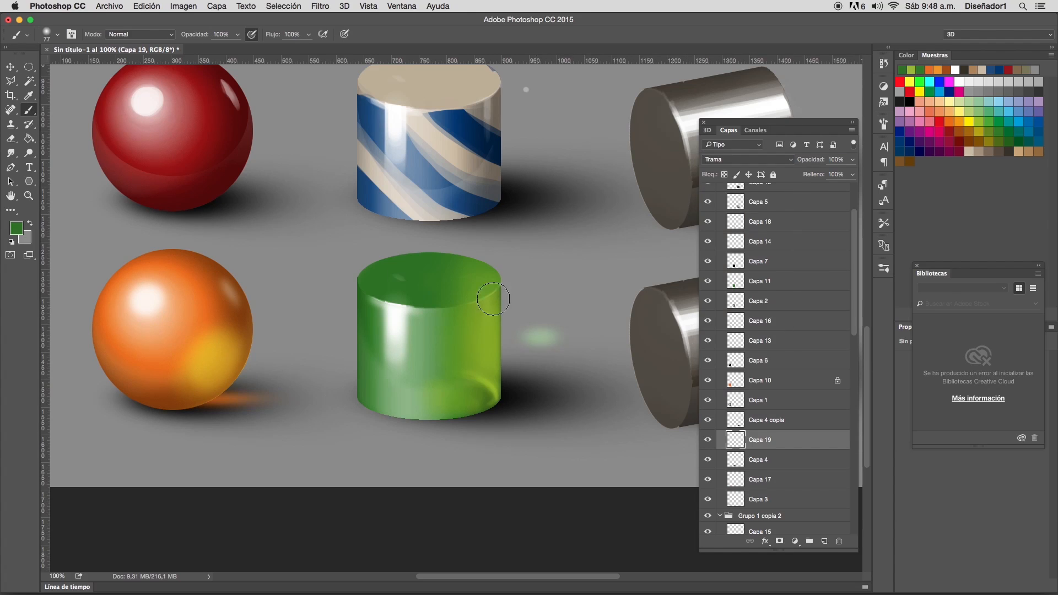
- Move the green glow onto the shadow beside the cylinder's lower right base and stretch it horizontally along the floor
left_click(11, 67)
mouse_move(548, 337)
left_mouse_down()
mouse_move(498, 401)
mouse_move(661, 395)
left_mouse_up()
key("super+t")
left_click_drag(594, 399, 526, 395)
mouse_move(592, 372)
left_mouse_down()
mouse_move(692, 339)
mouse_move(541, 387)
mouse_move(560, 406)
mouse_move(499, 452)
mouse_move(503, 467)
left_mouse_up()
key("Return")
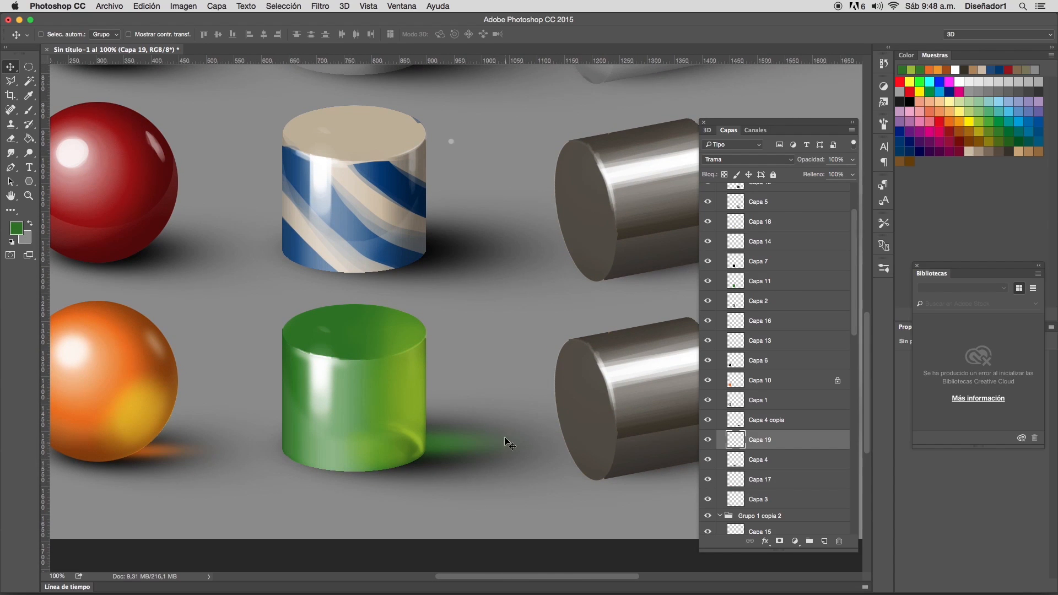
- Delete the fourth row's tilted metal cylinder from the canvas, along with the layer Capa 4 copia
left_click(28, 196)
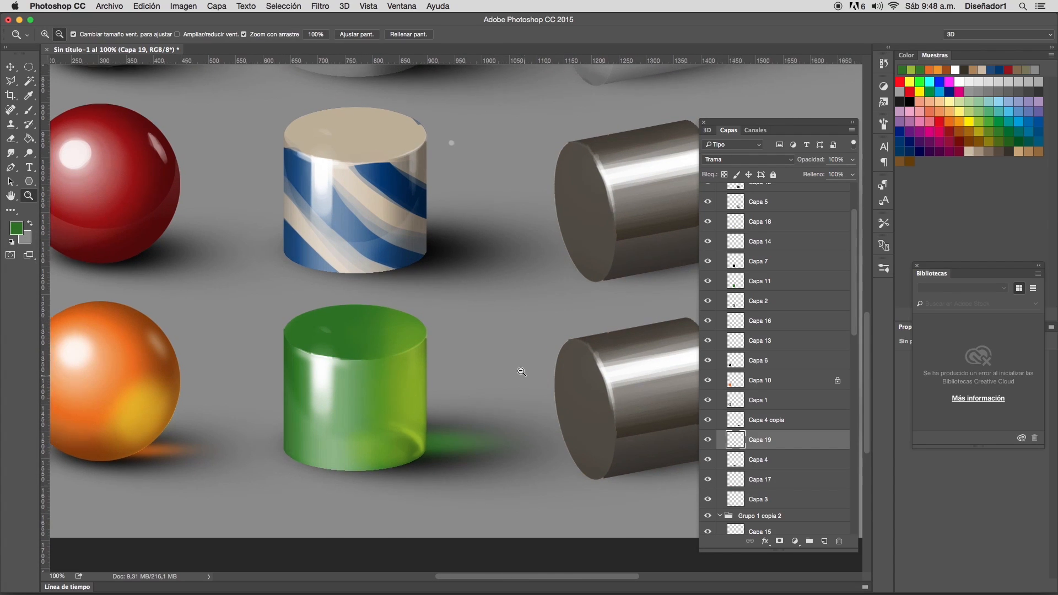
left_click(521, 380, "alt")
left_click(531, 392, "alt")
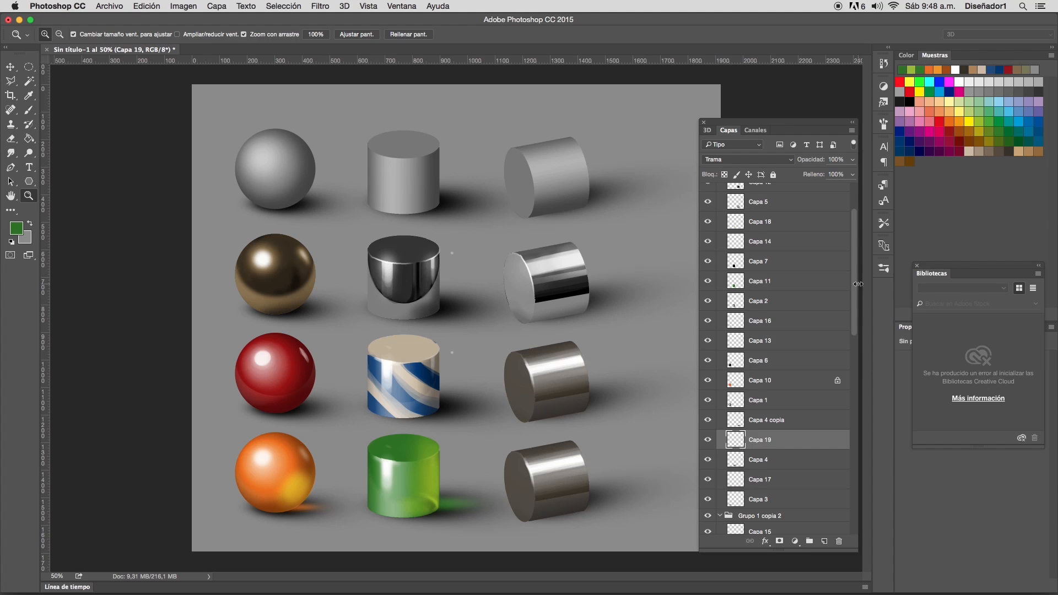
scroll(856, 281, "up", 3)
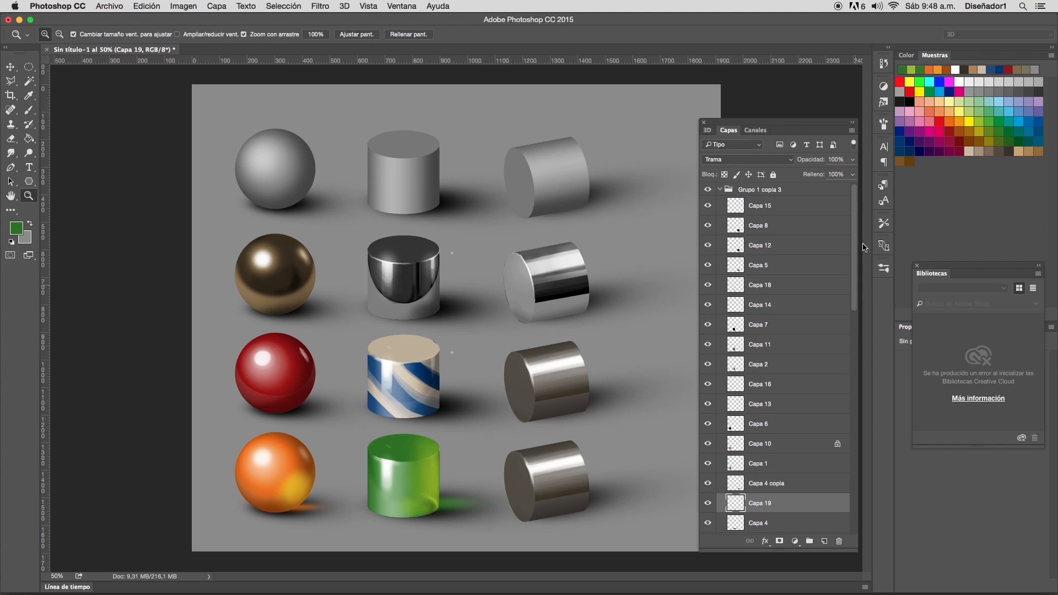
left_click(783, 227)
key("super+z")
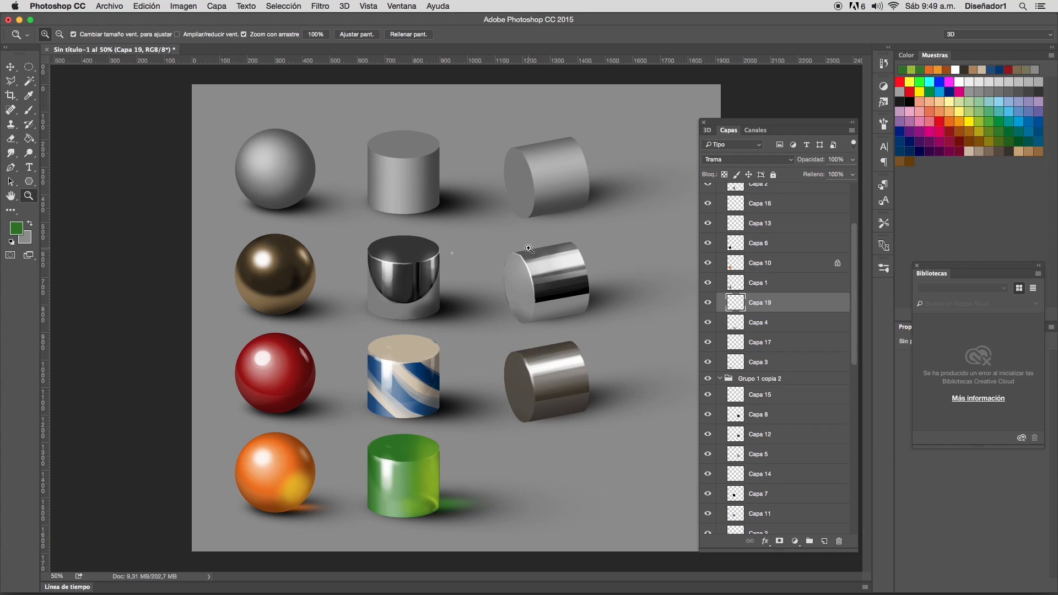